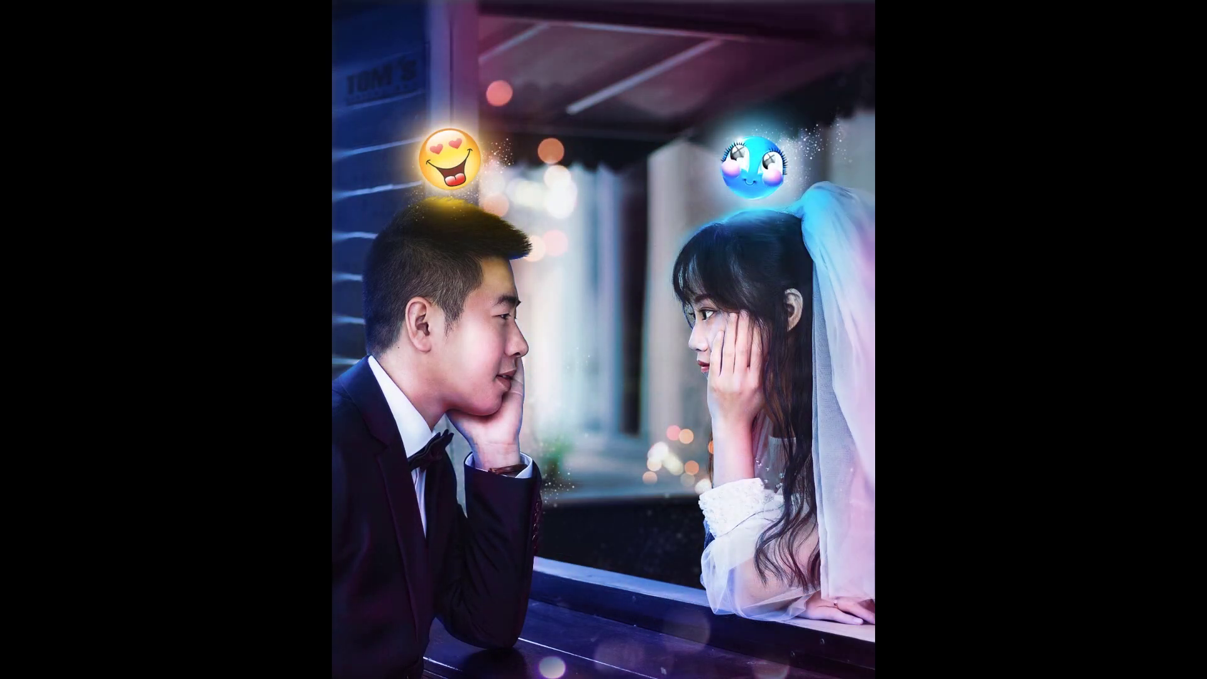
Switch to the Pen tool to trace paths around the couple.
key(p)
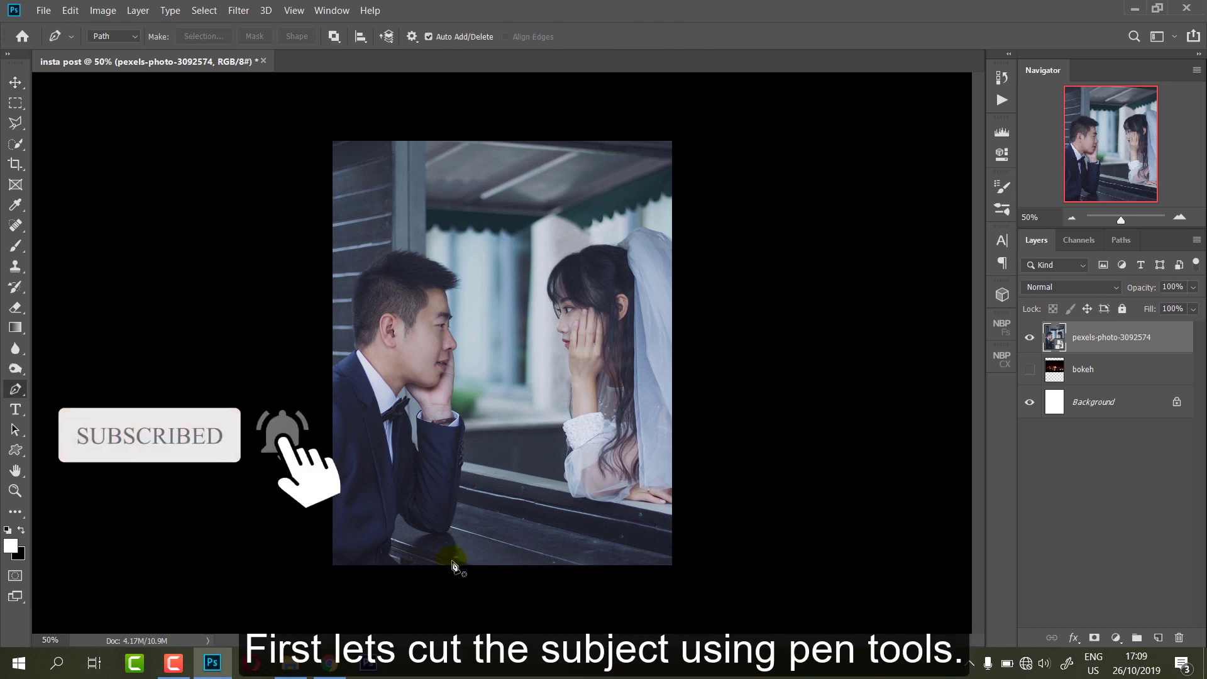
Zoom in and trace path points along the man's suit, hand, chin, nose and hairline.
key(ctrl+plus)
key(ctrl+plus)
key(ctrl+plus)
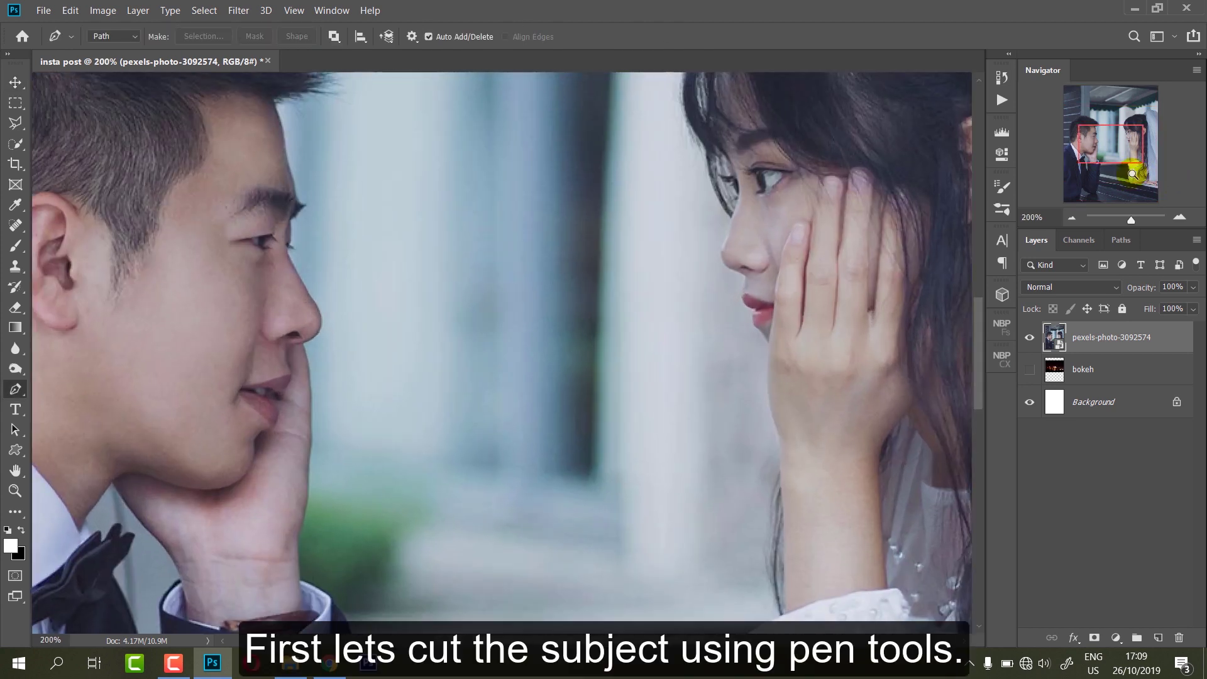
mouse_move(1132, 173)
mouse_down()
mouse_move(1072, 193)
mouse_move(1151, 197)
mouse_up()
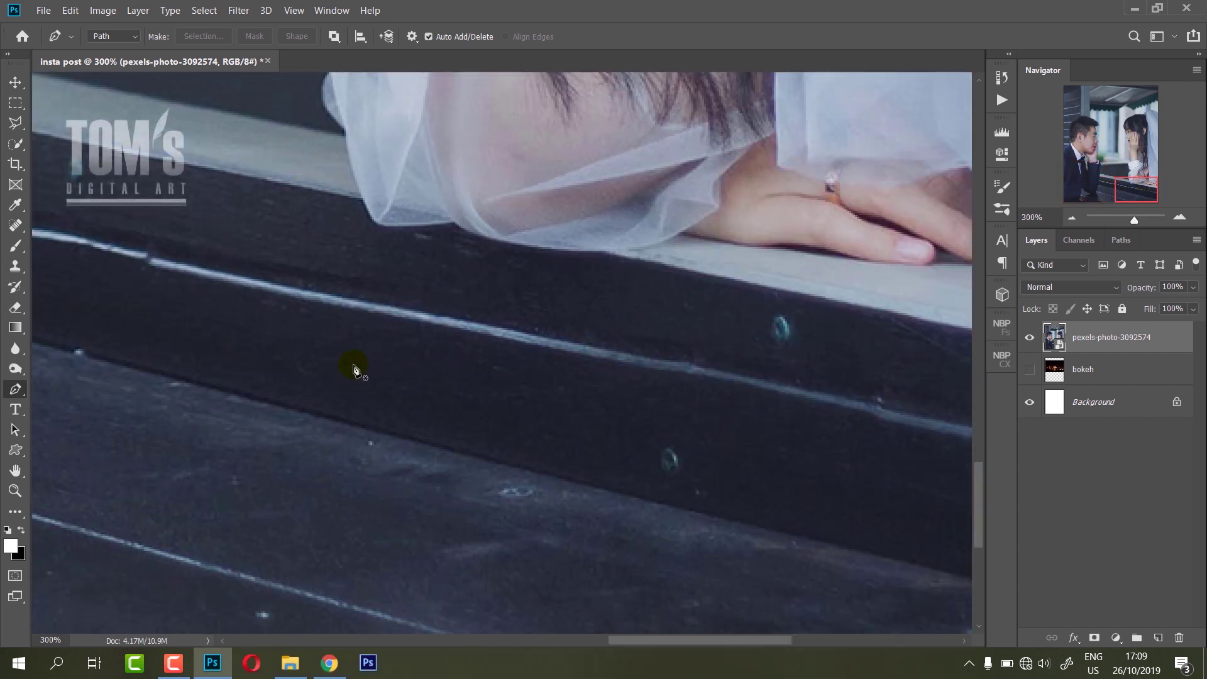
mouse_move(266, 344)
mouse_down()
mouse_move(283, 377)
mouse_move(487, 466)
mouse_up()
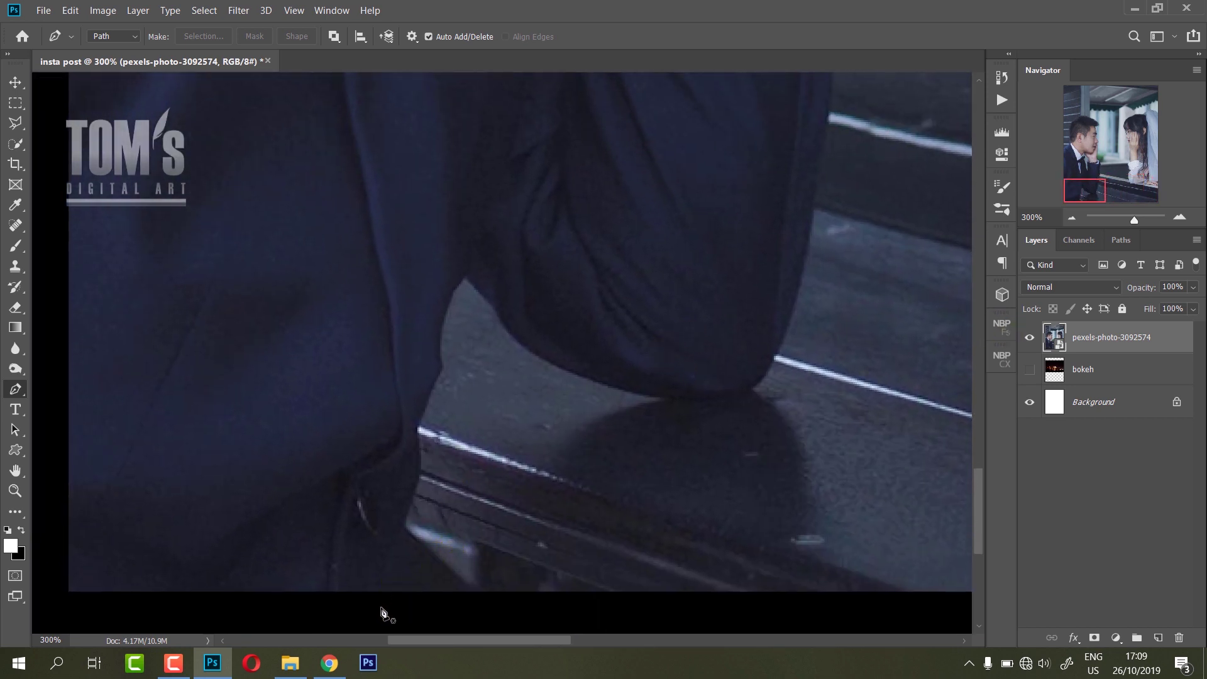
click(441, 358)
scroll(610, 359, up, 5)
click(601, 94)
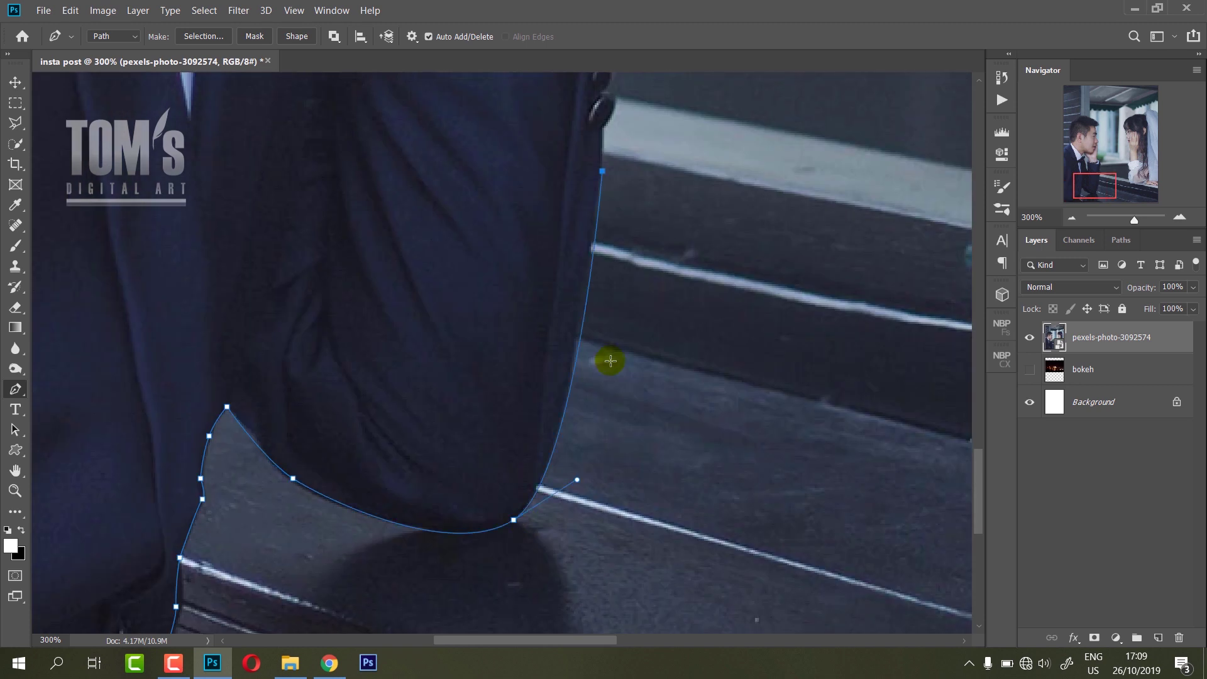
scroll(537, 479, up, 5)
click(536, 479)
scroll(545, 285, up, 5)
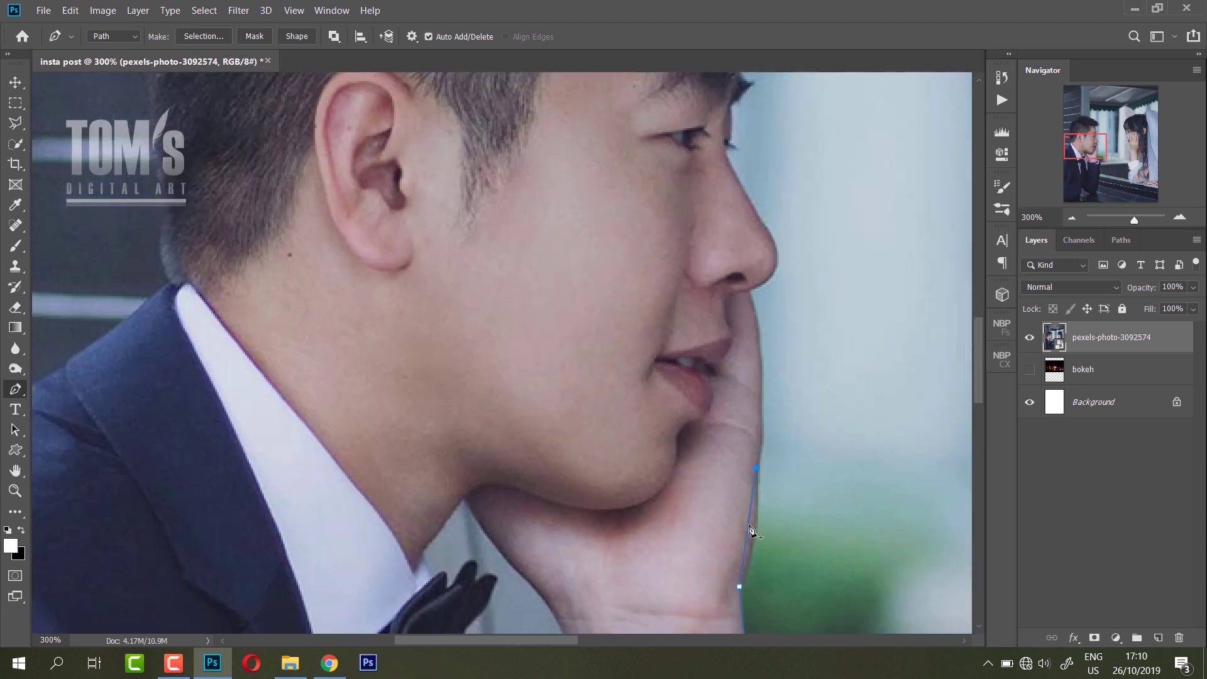
click(759, 359)
scroll(759, 378, up, 3)
click(760, 396)
scroll(760, 396, up, 3)
click(754, 365)
scroll(754, 364, up, 3)
click(789, 358)
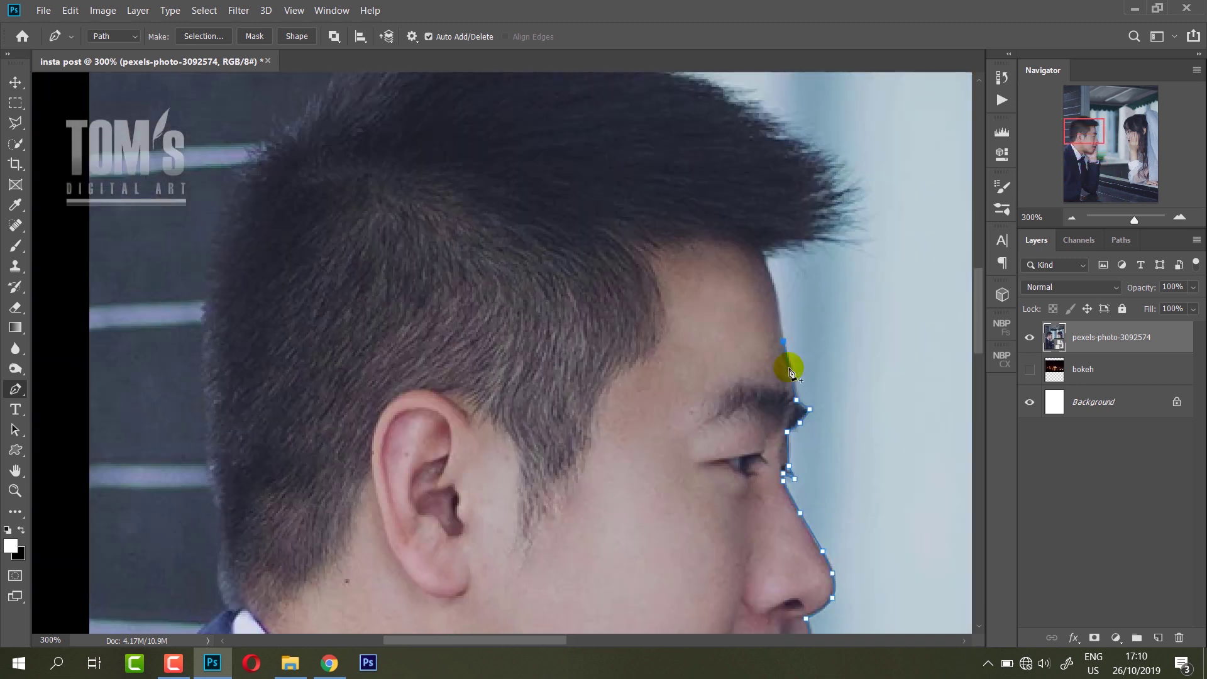
Continue the Pen path around the edge of the man's bow tie.
scroll(790, 359, left, 5)
scroll(790, 358, down, 5)
scroll(790, 358, left, 5)
scroll(816, 255, down, 5)
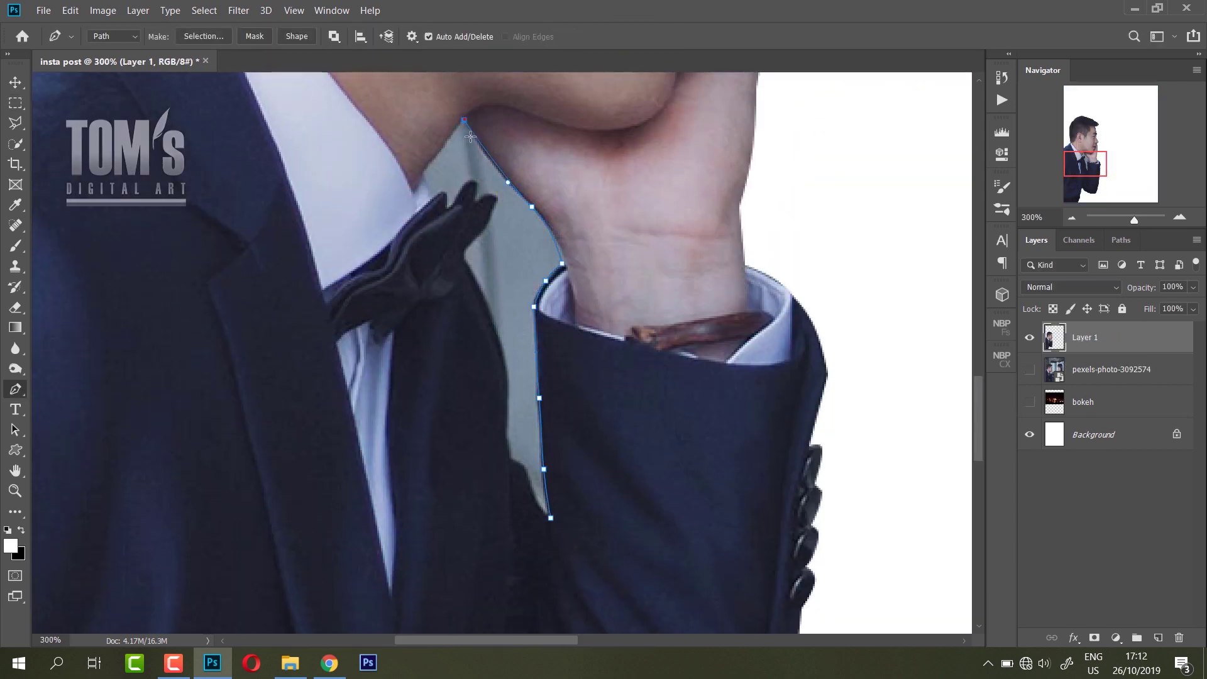
click(420, 174)
click(430, 195)
click(444, 189)
click(446, 200)
click(476, 183)
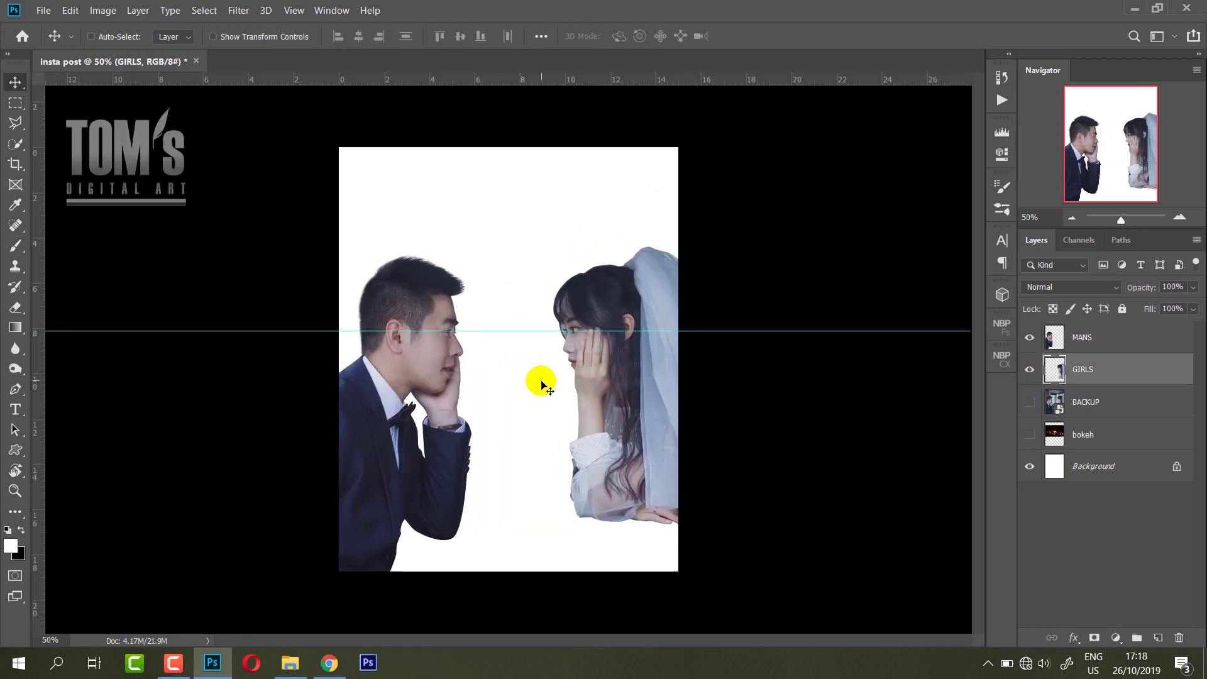
Close a path along the window ledge, remove the guide, and place the room photo behind the couple.
click(596, 390)
click(757, 419)
click(757, 463)
click(735, 456)
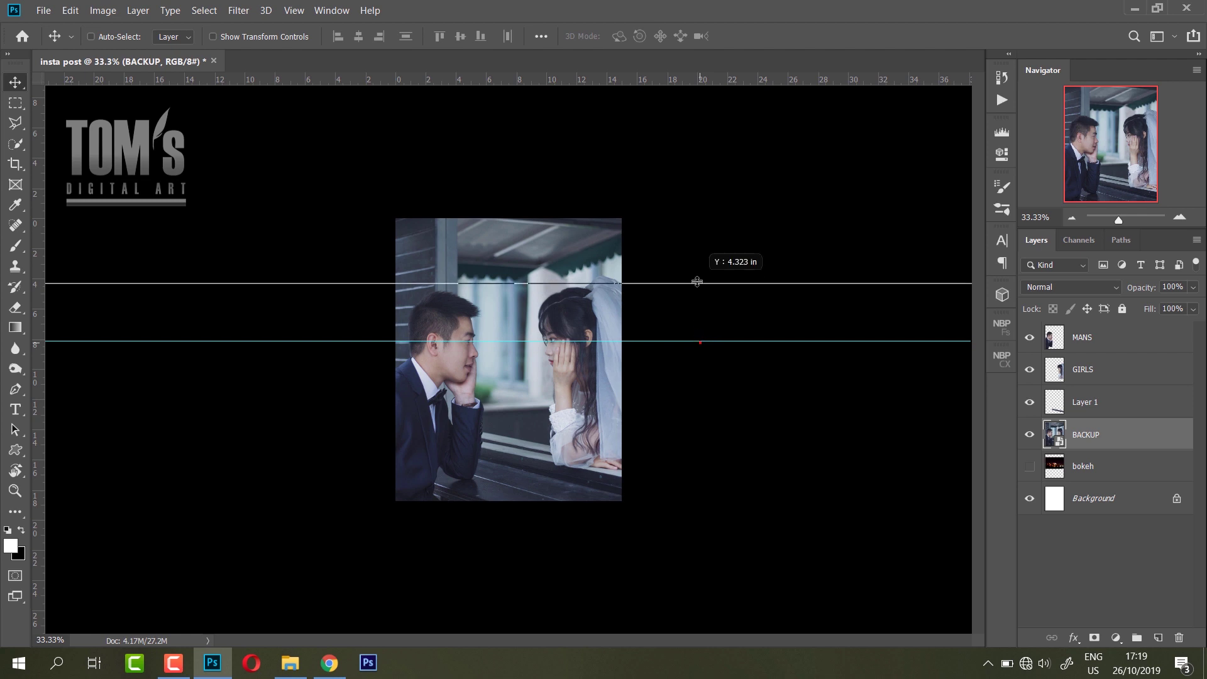
drag(701, 343, 707, 79)
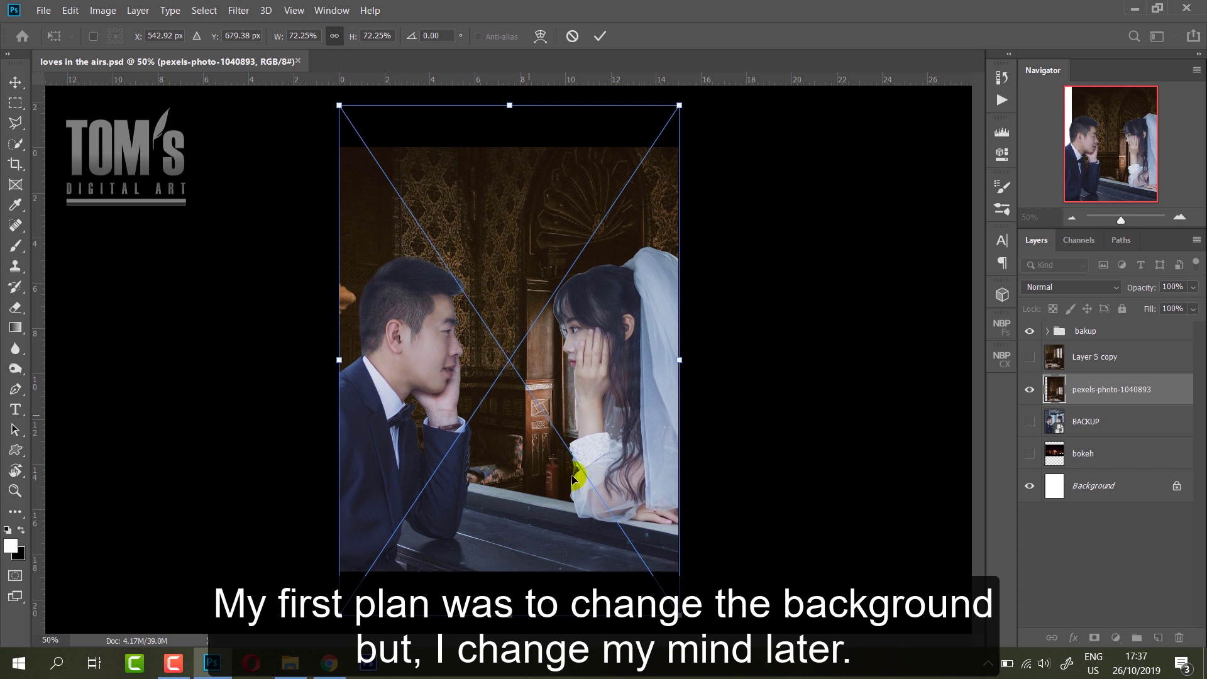
mouse_move(581, 440)
mouse_down()
mouse_move(574, 431)
mouse_move(582, 446)
mouse_up()
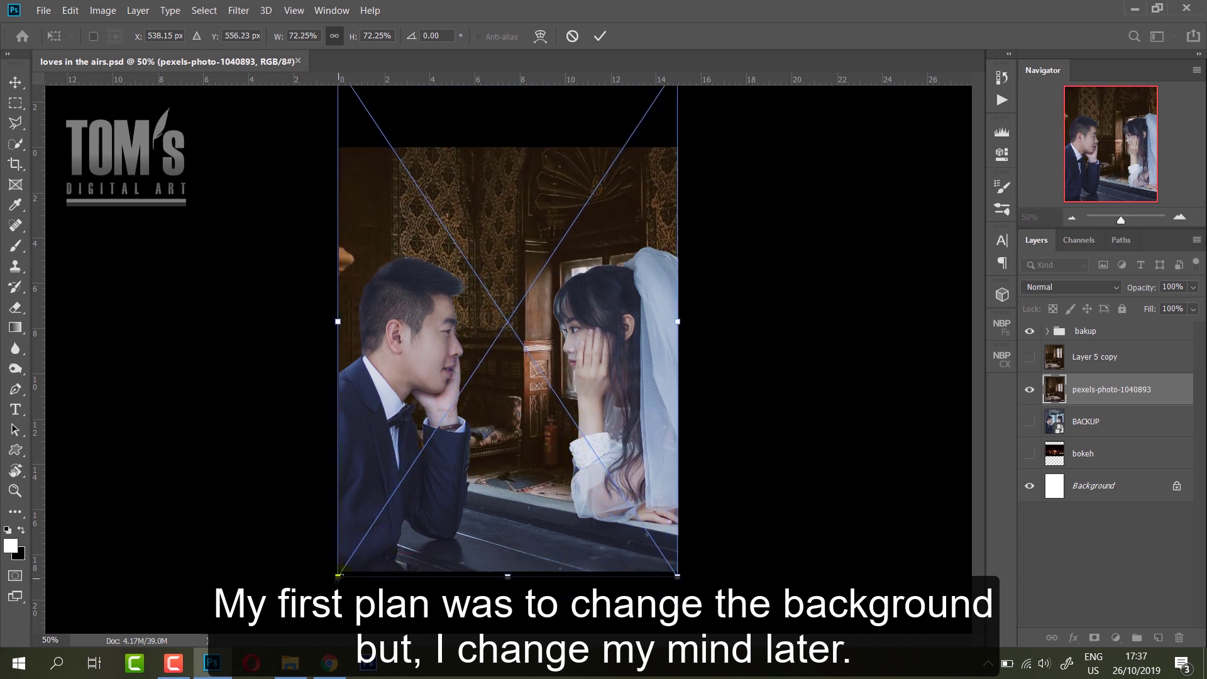
Enlarge and reposition the room photo so it fills the frame.
drag(338, 575, 291, 629)
drag(466, 574, 527, 479)
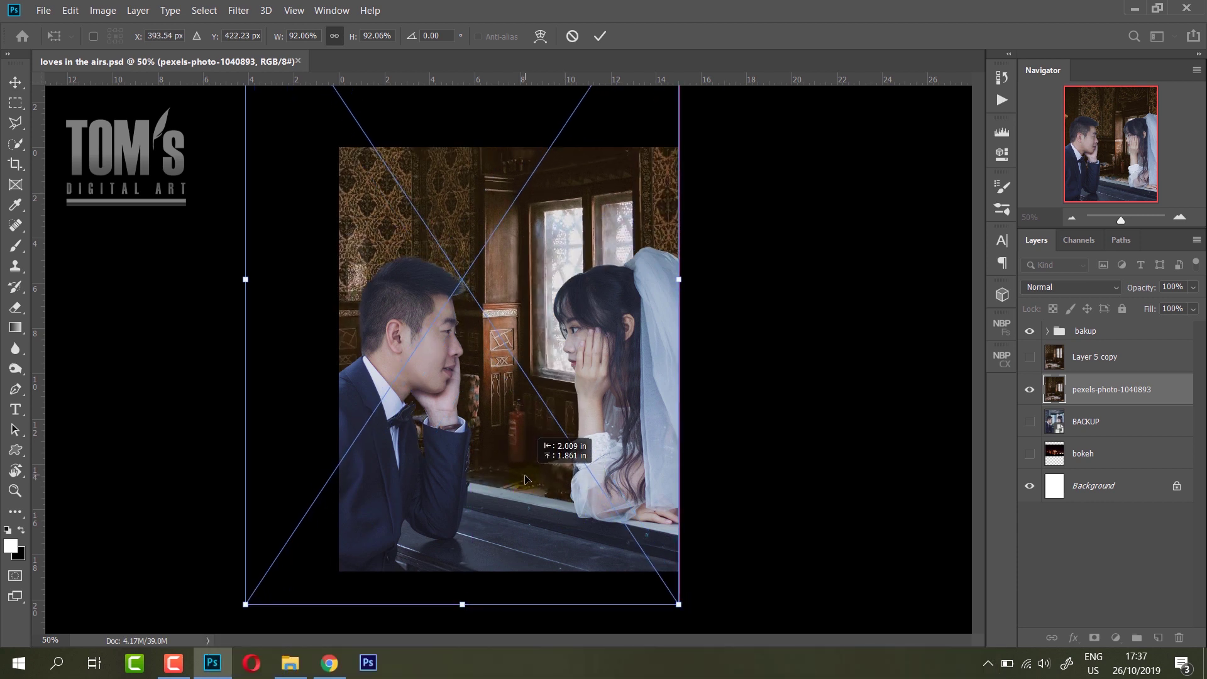
drag(619, 410, 616, 420)
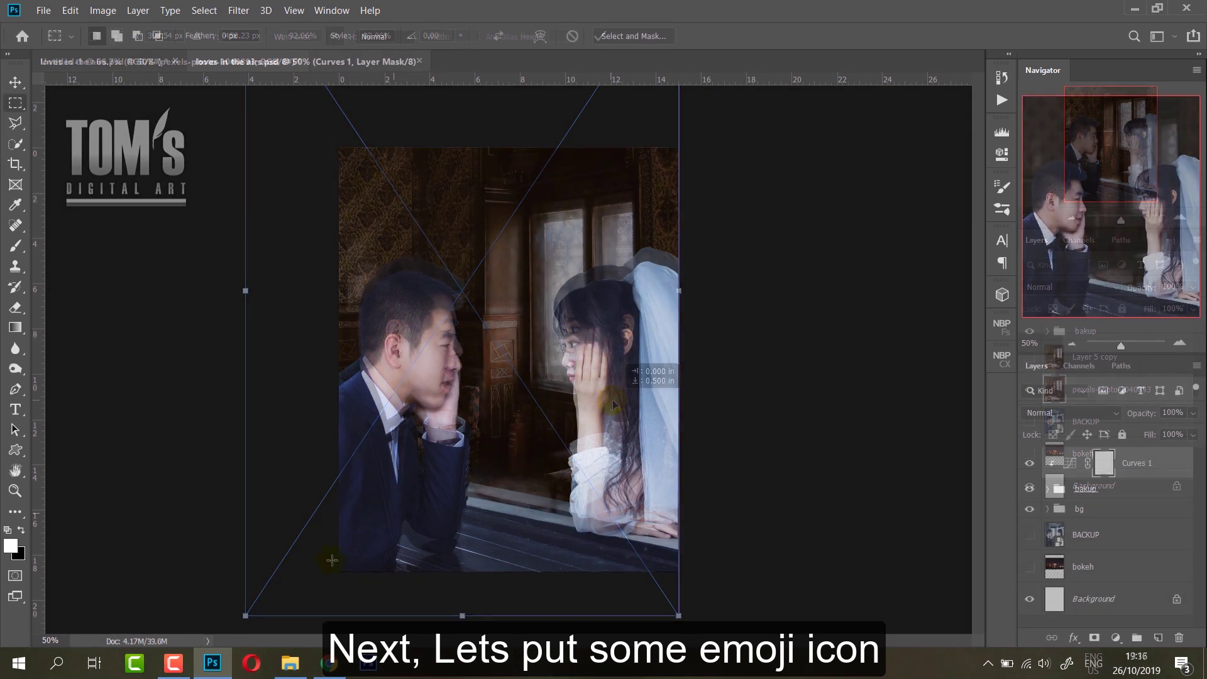
Drag both 3D emoji images from their folder into the document.
mouse_move(290, 663)
click(291, 638)
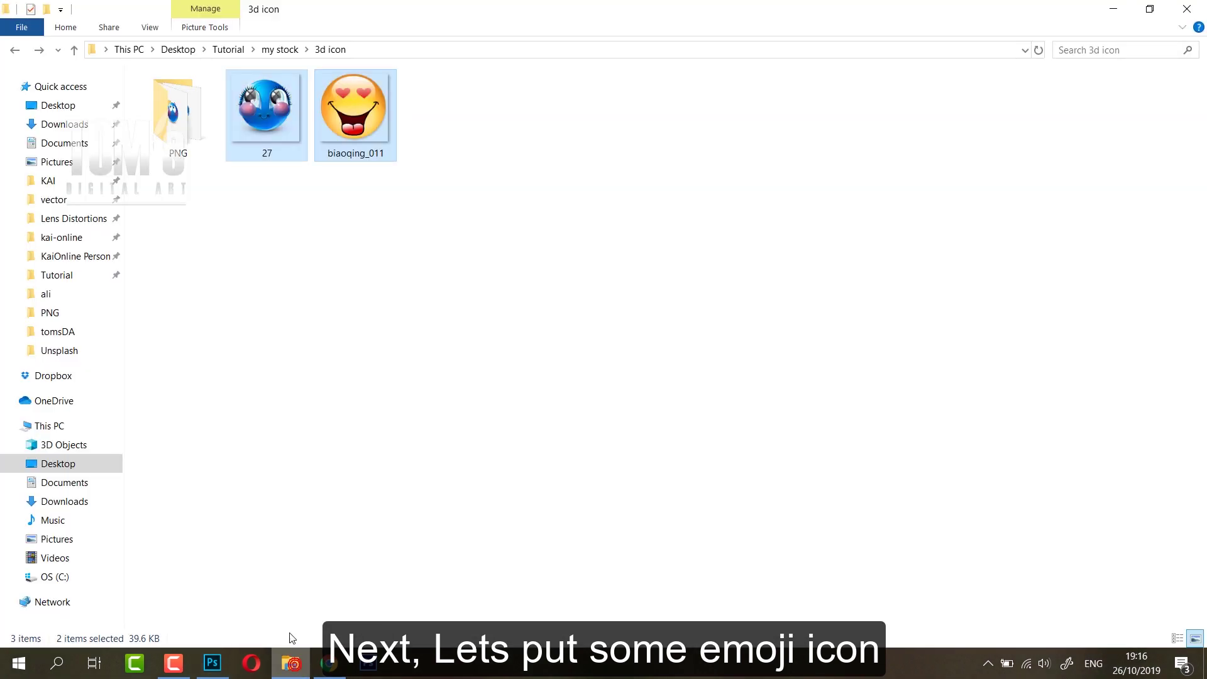
drag(302, 217, 410, 157)
mouse_move(374, 105)
mouse_down()
mouse_move(355, 638)
mouse_move(466, 410)
mouse_up()
Place the emojis, then enlarge the blue emoji and move it above the bride's head.
key(Return)
key(Return)
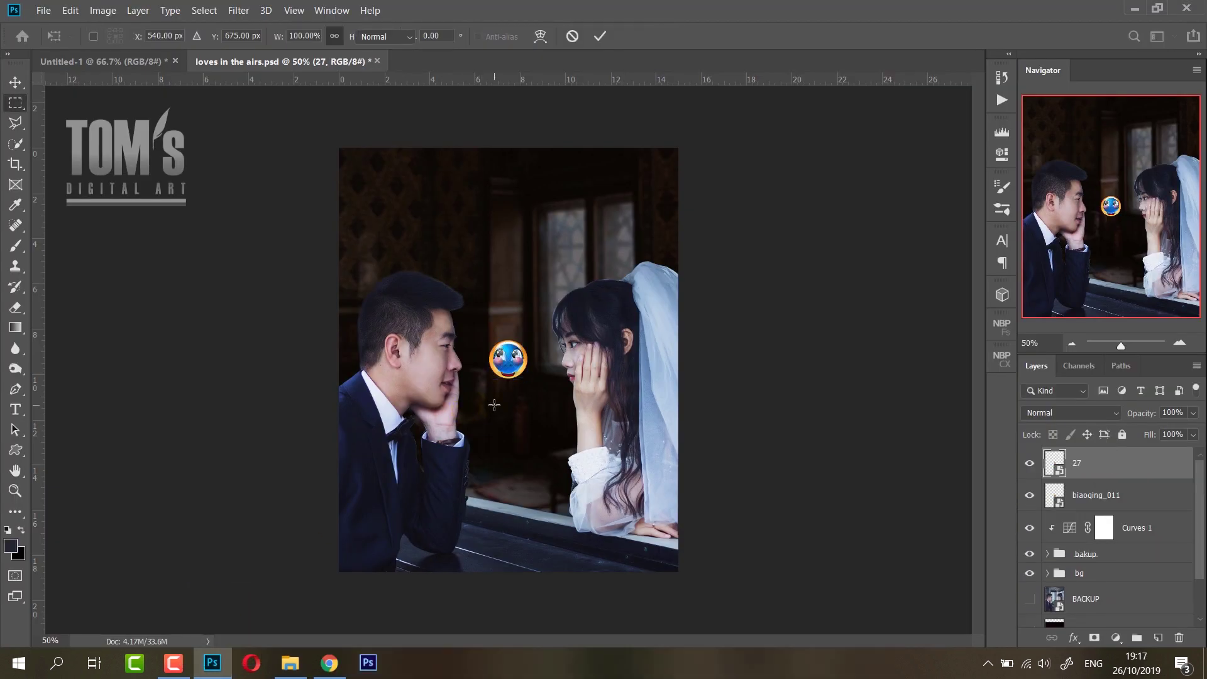
key(ctrl+t)
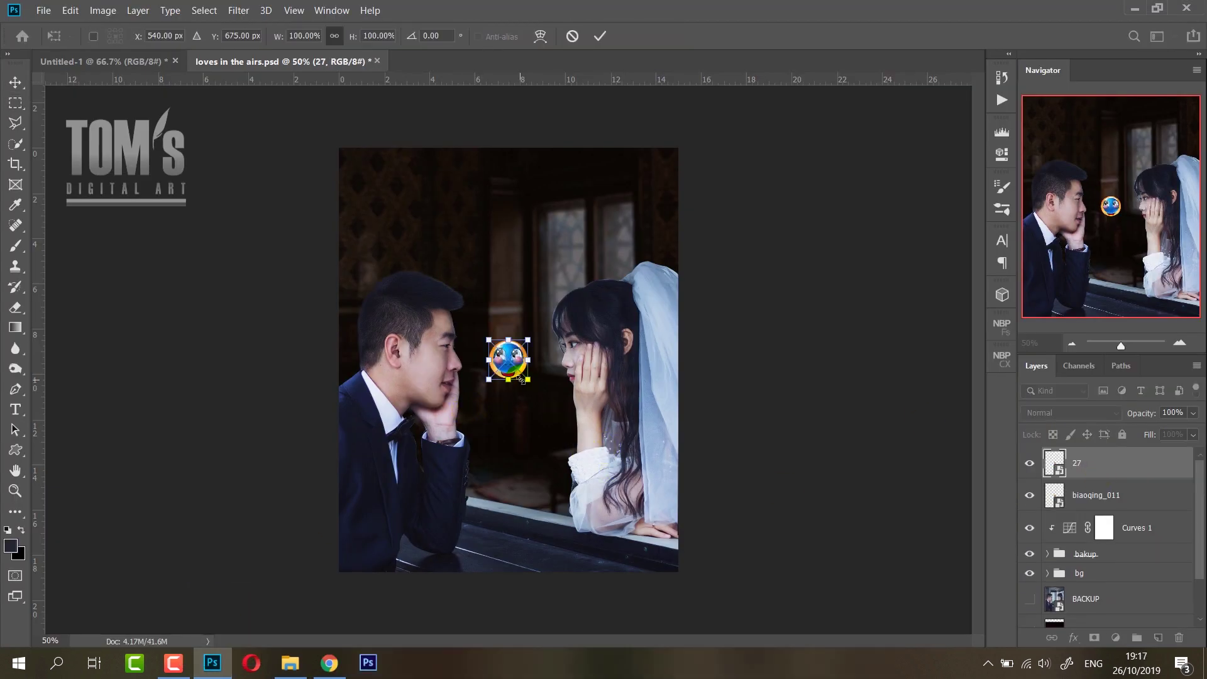
drag(527, 379, 533, 384)
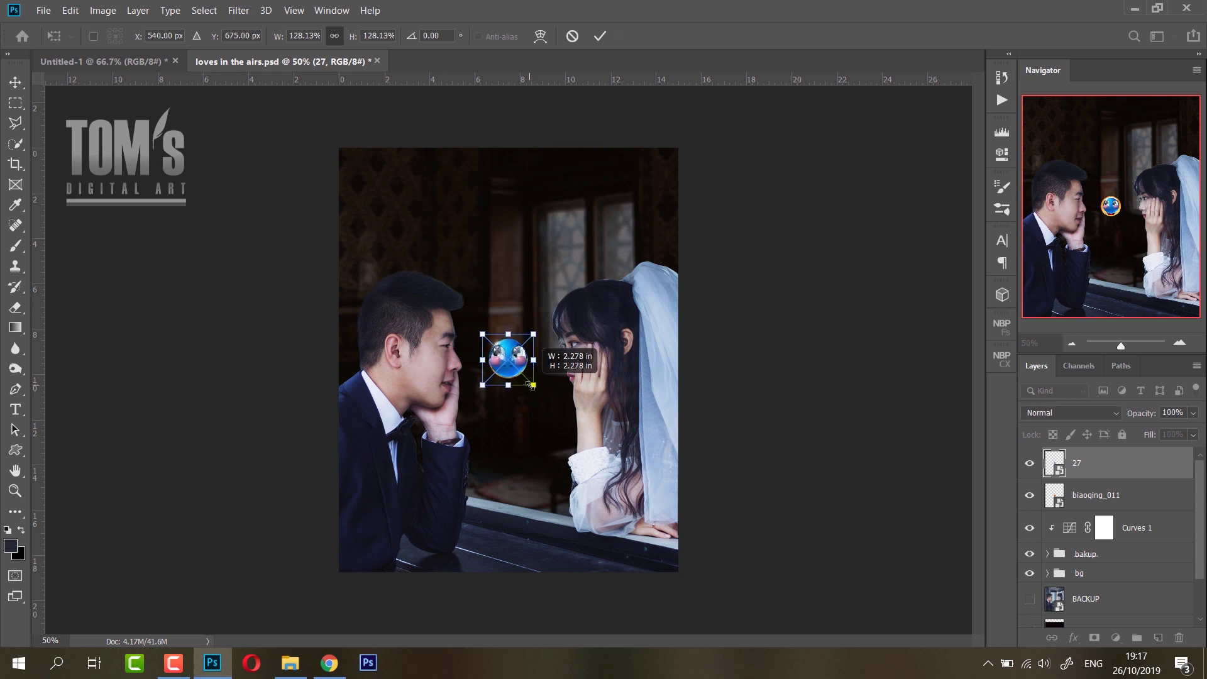
key(Return)
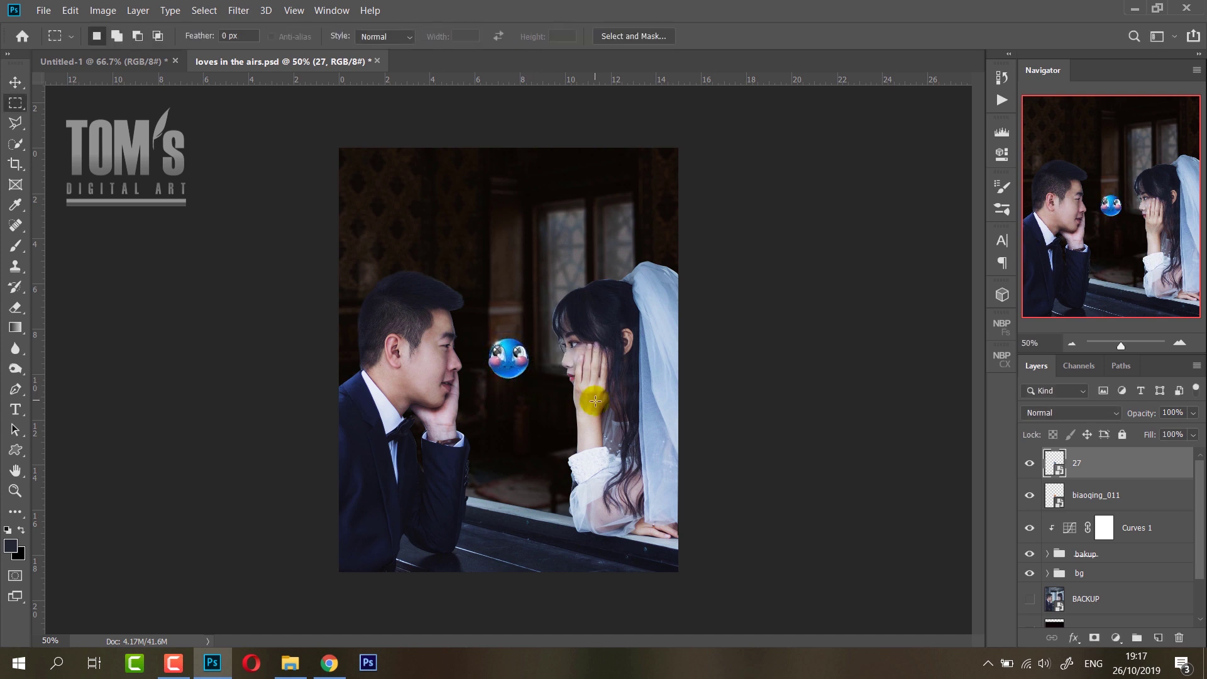
key(v)
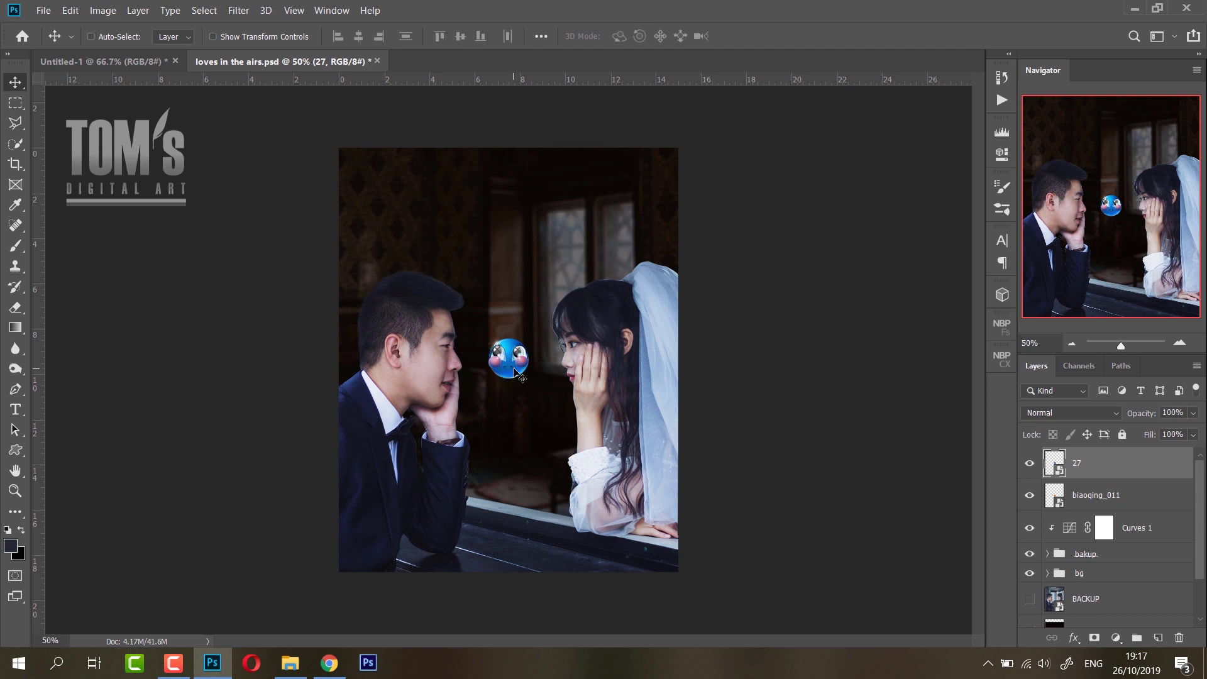
drag(516, 375, 609, 268)
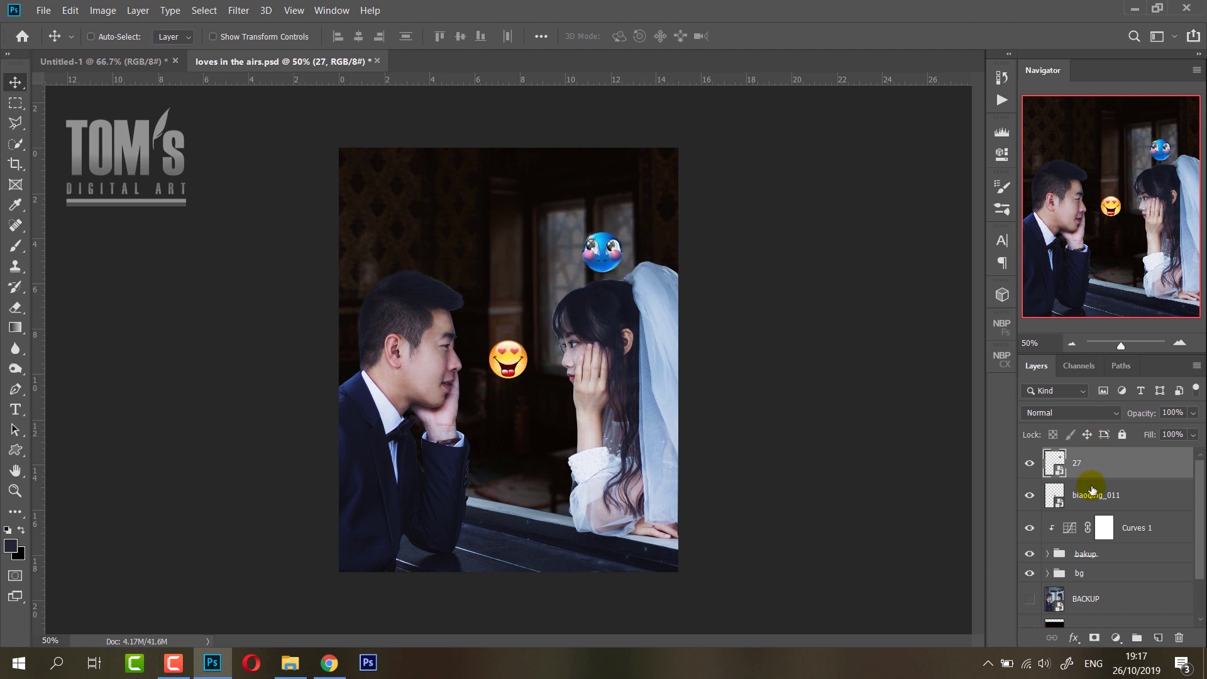
Move the biaoqing_011 heart-eyes emoji above the man's head and tilt it.
click(1051, 499)
mouse_move(530, 378)
mouse_down()
mouse_move(447, 291)
mouse_move(464, 302)
mouse_up()
key(ctrl+t)
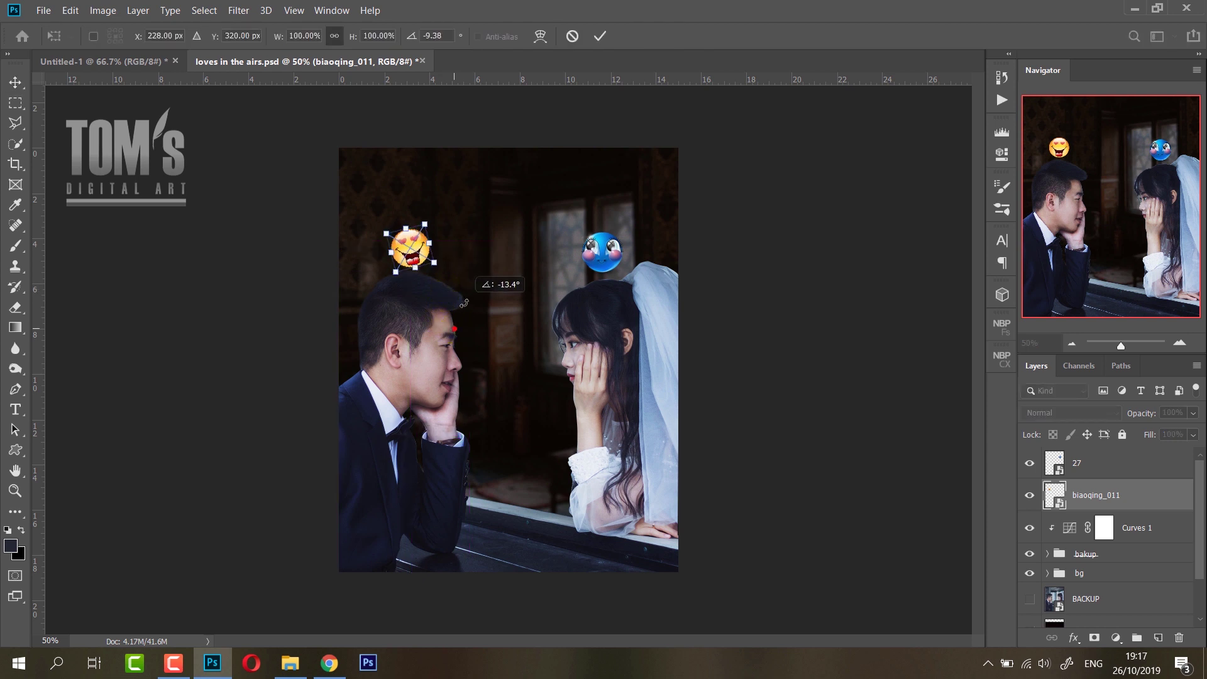
key(Return)
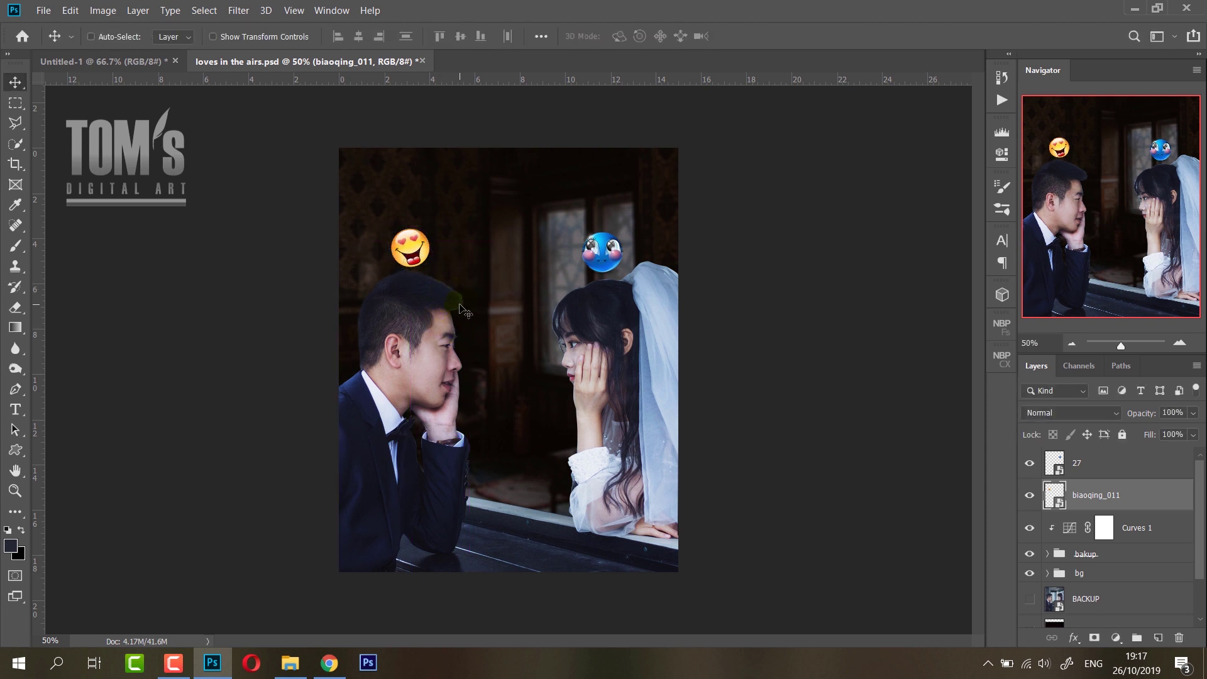
Nudge the heart-eyes emoji into place and duplicate it with Screen blending.
drag(454, 290, 457, 290)
key(Right)
key(Right)
key(Right)
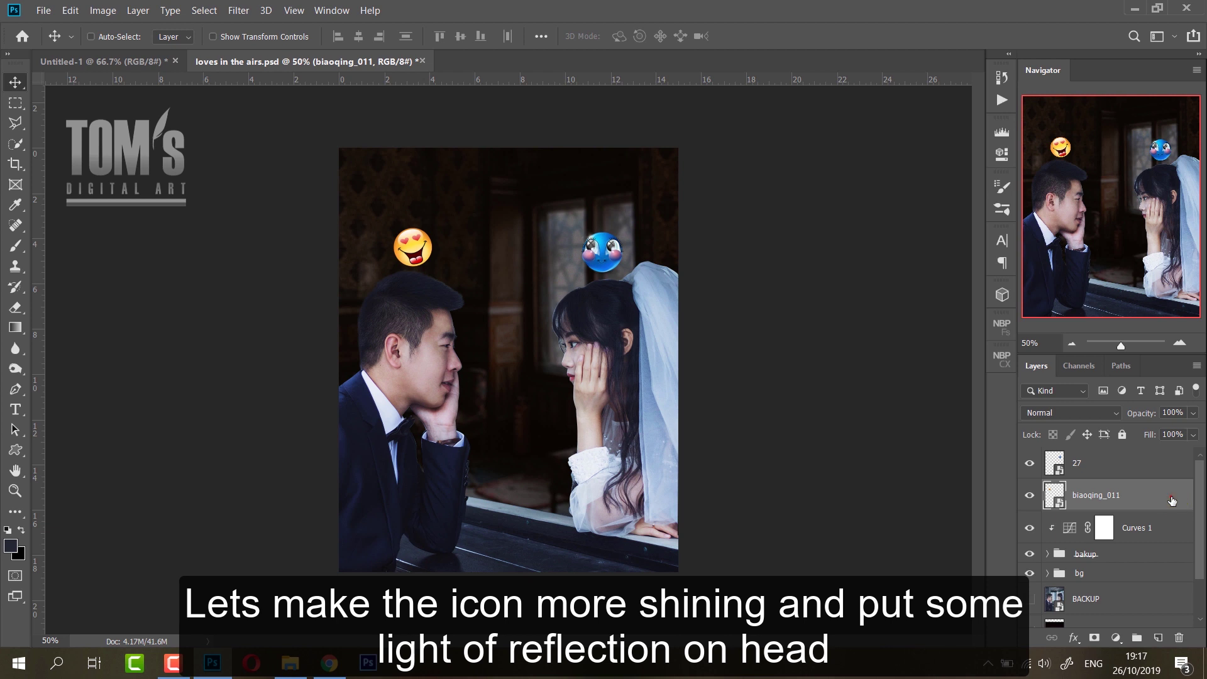
key(ctrl+j)
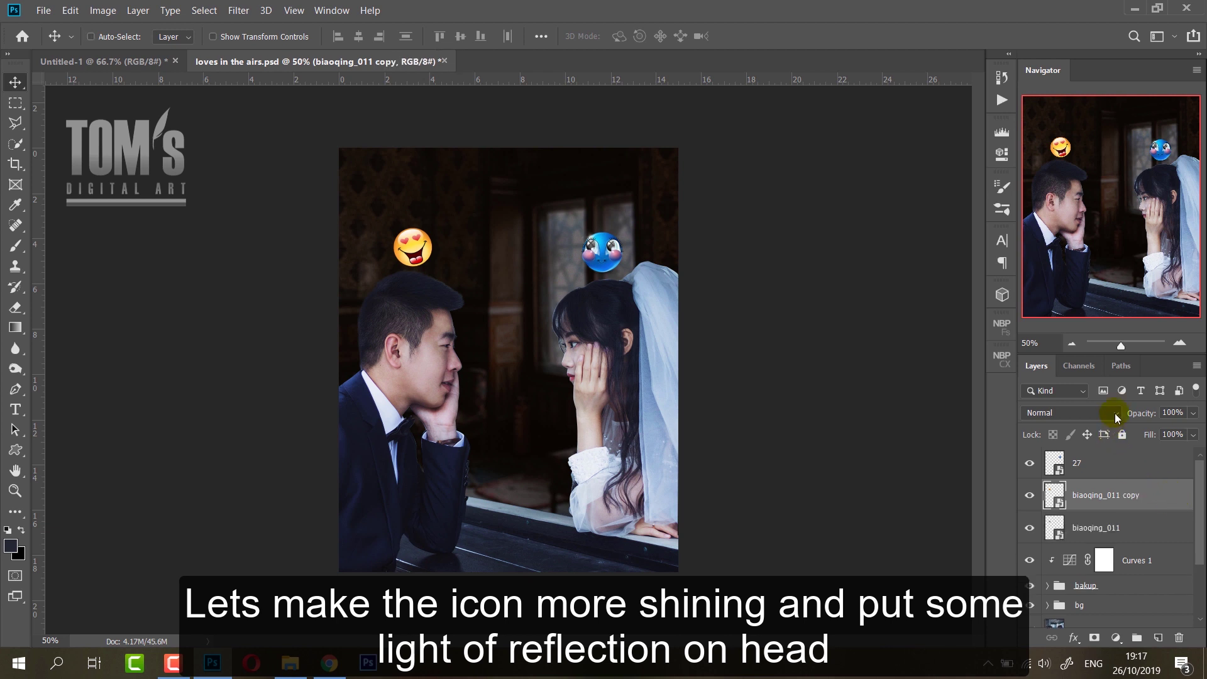
click(1110, 413)
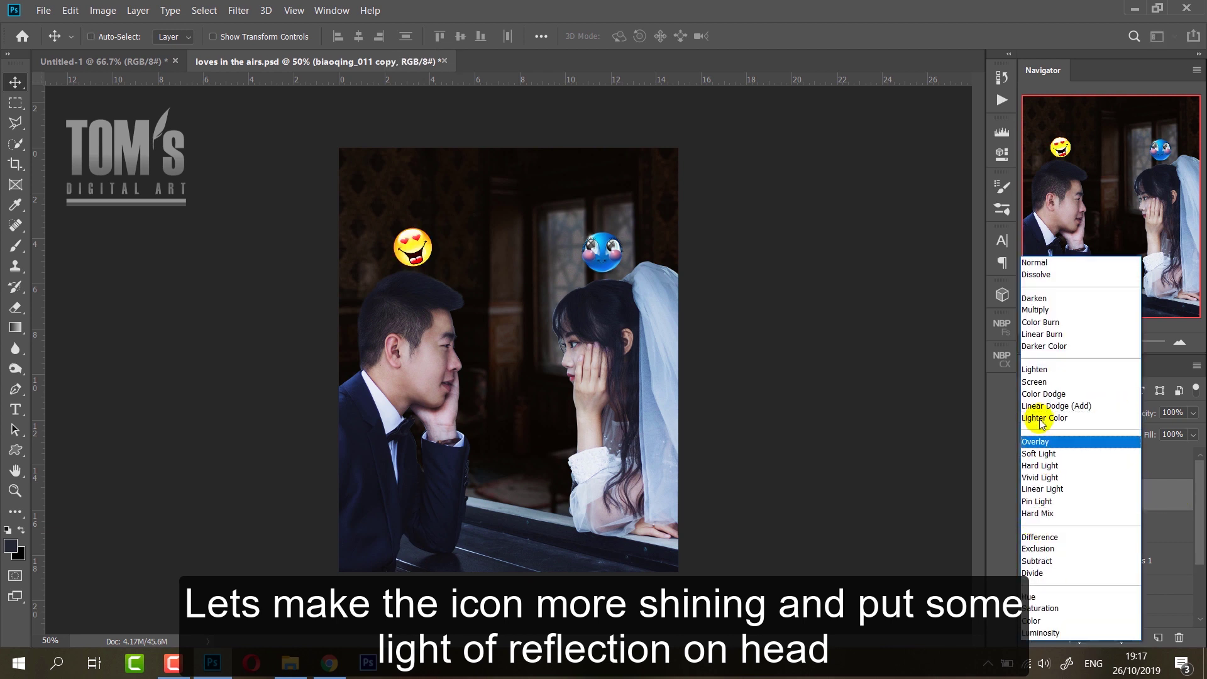
click(1047, 382)
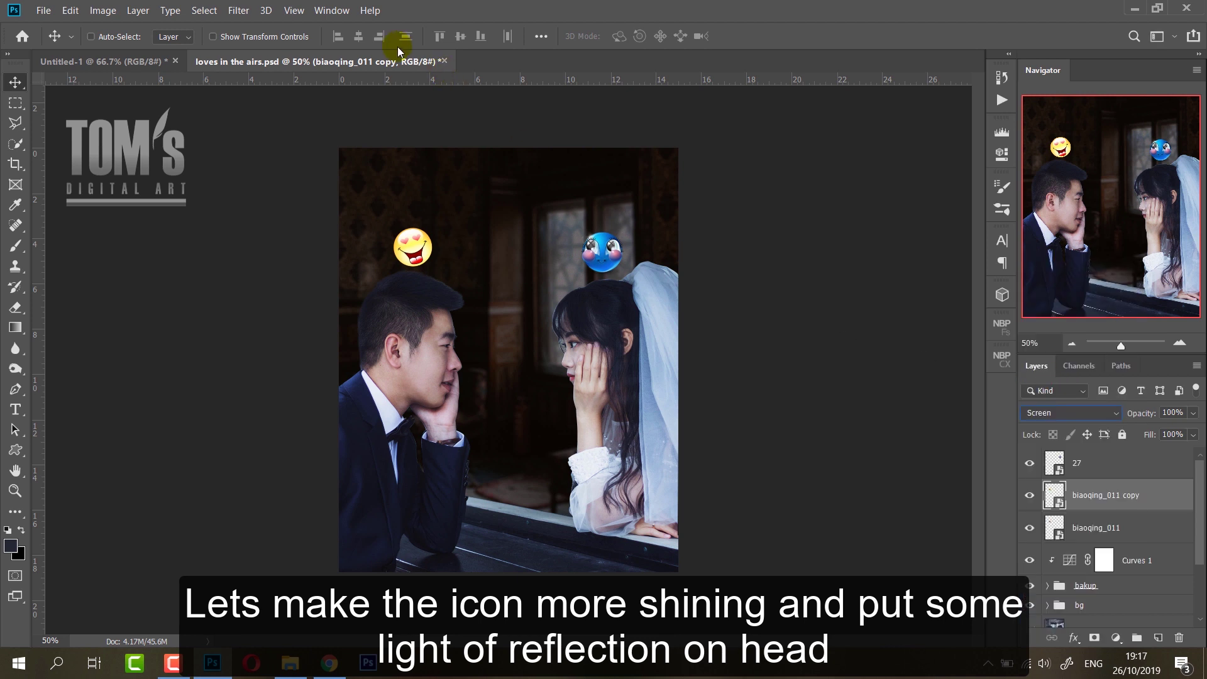
Apply a Gaussian Blur to the Screen-blended emoji copy.
click(239, 10)
click(249, 179)
click(502, 237)
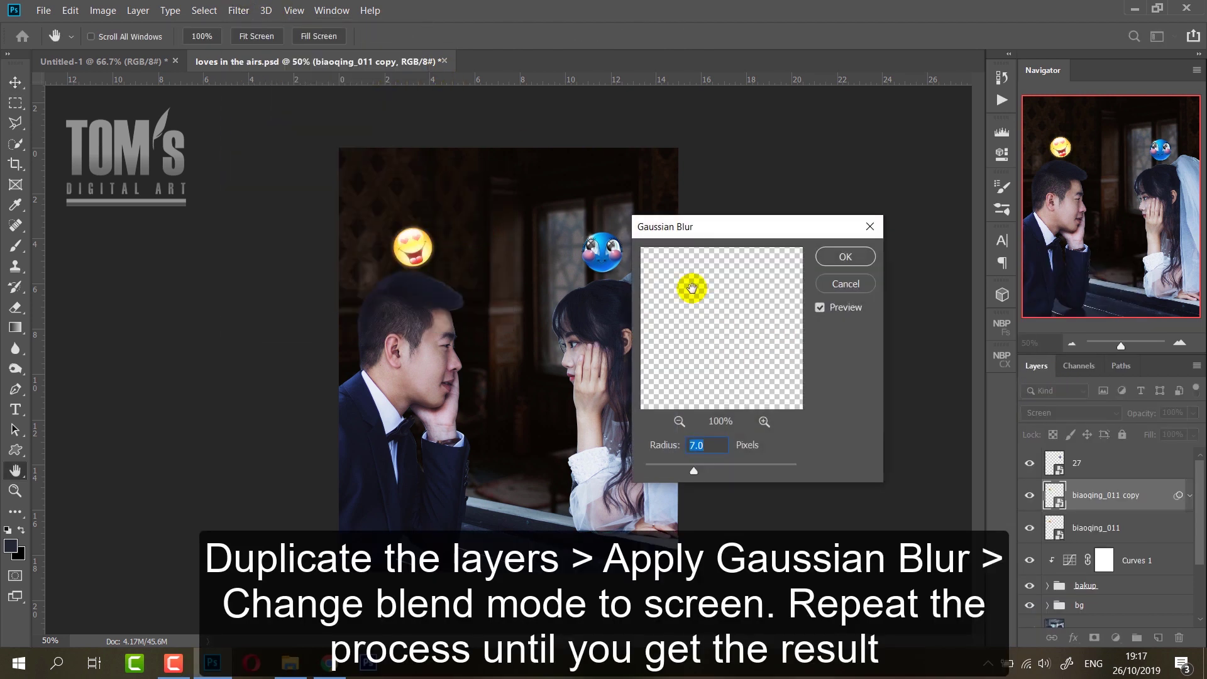
drag(740, 332, 725, 334)
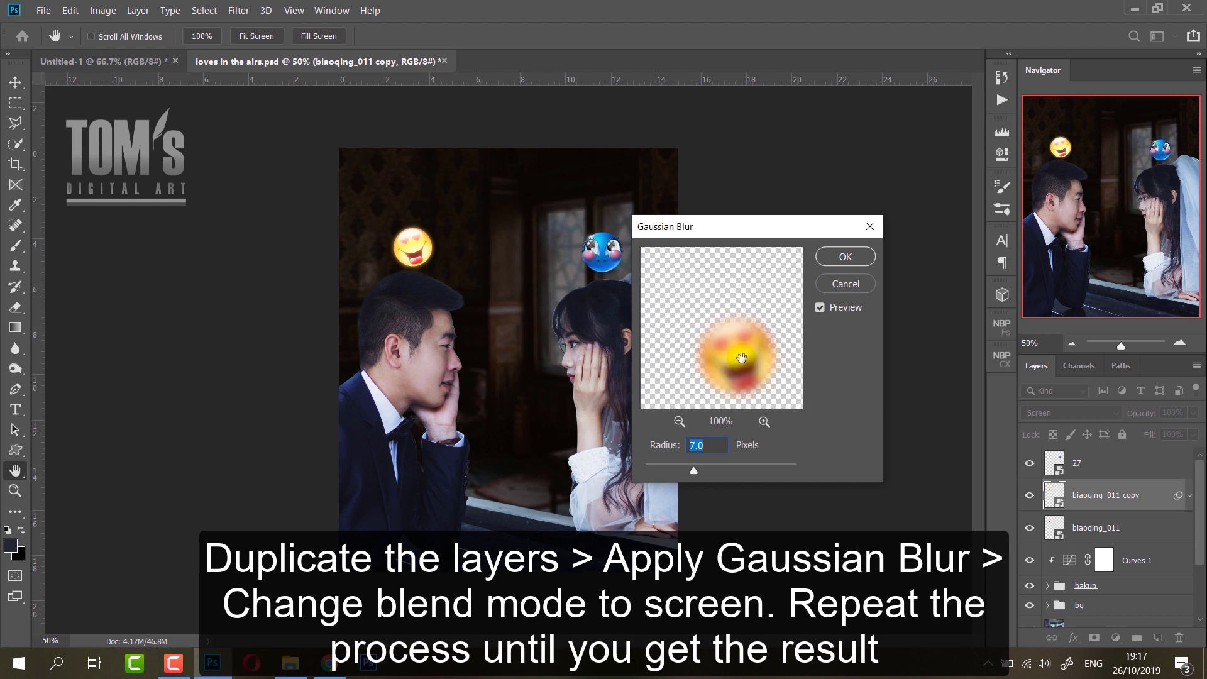
click(845, 275)
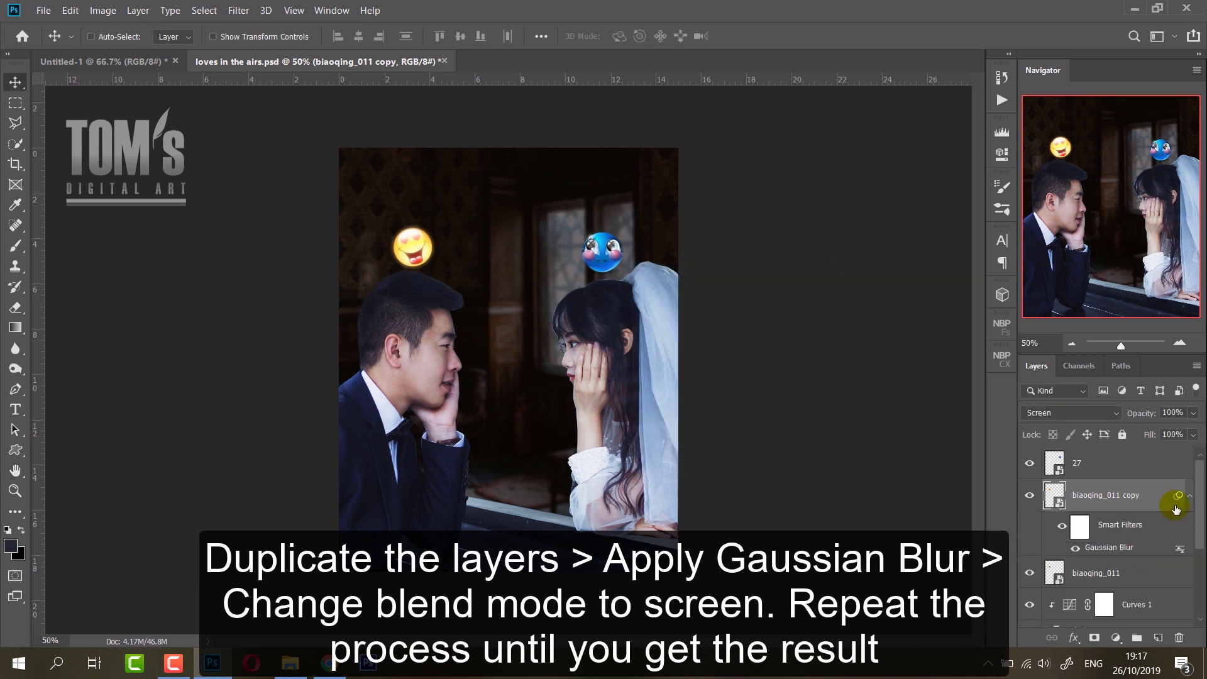
click(1188, 498)
Rasterize the biaoqing_011 copy layer and duplicate it.
right_click(1075, 508)
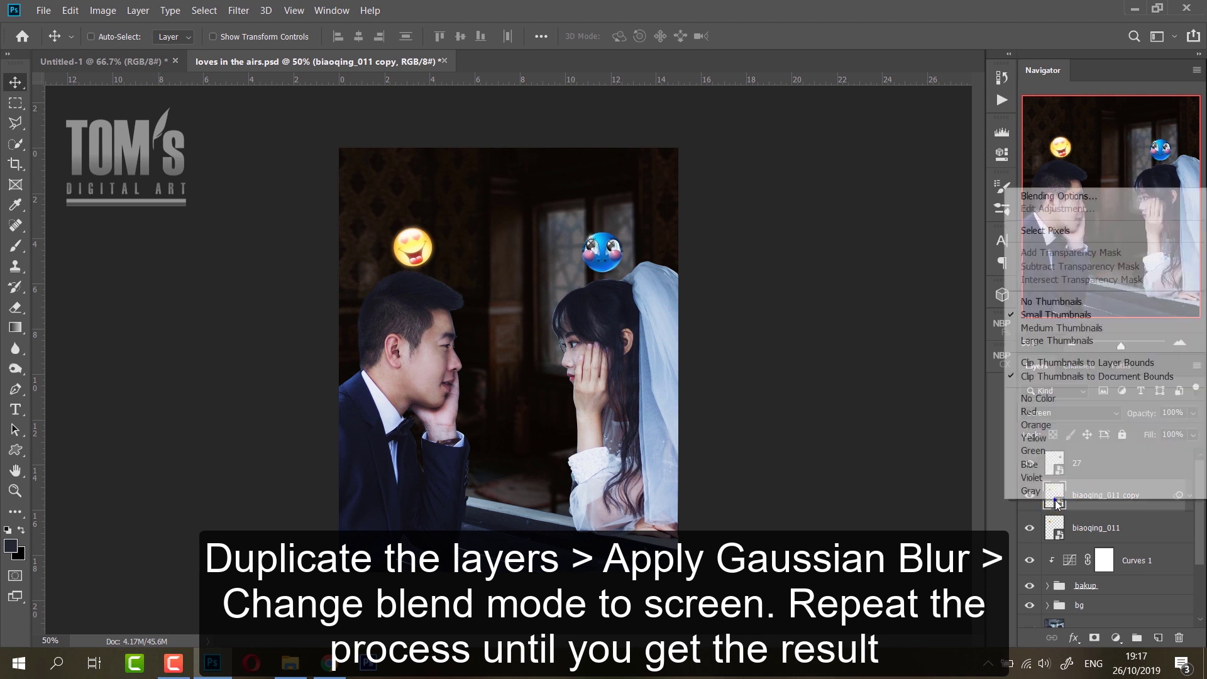
click(1120, 513)
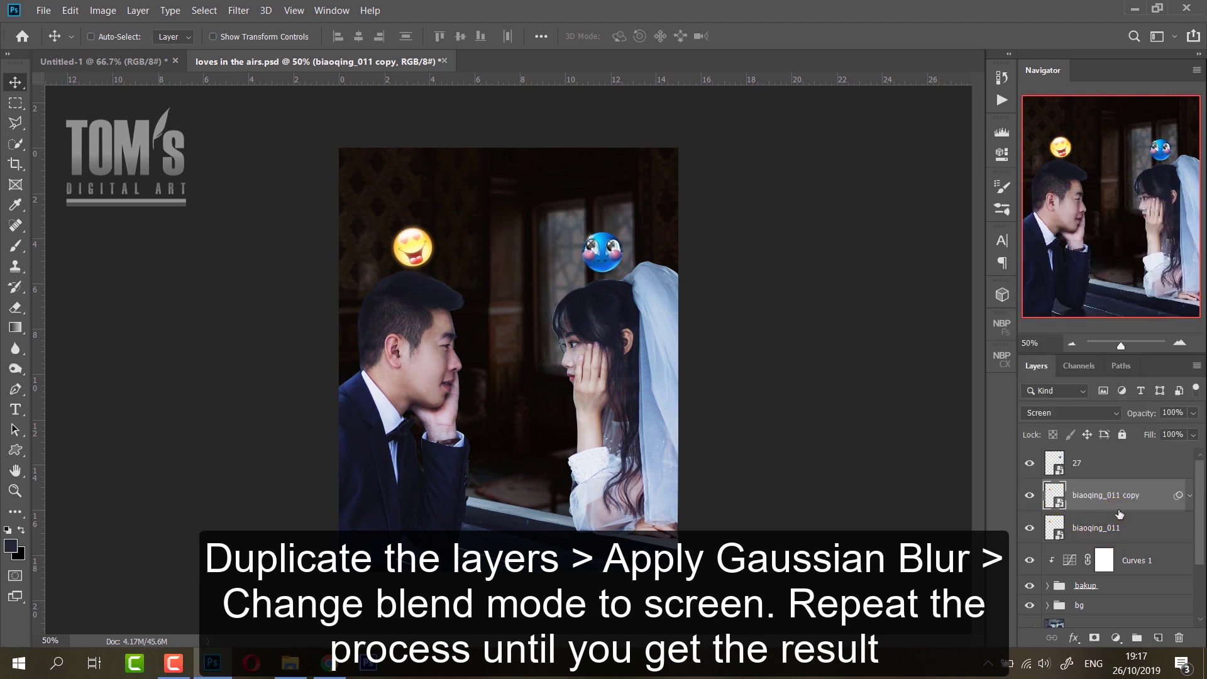
right_click(1118, 508)
click(984, 265)
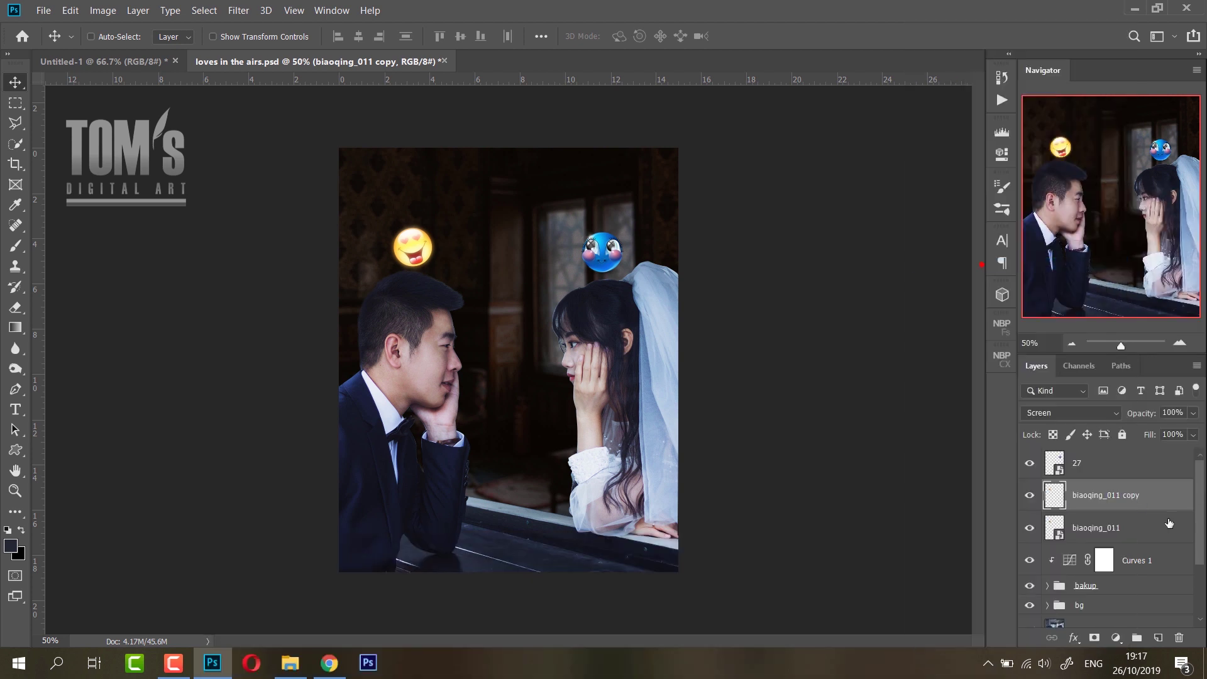
key(ctrl+j)
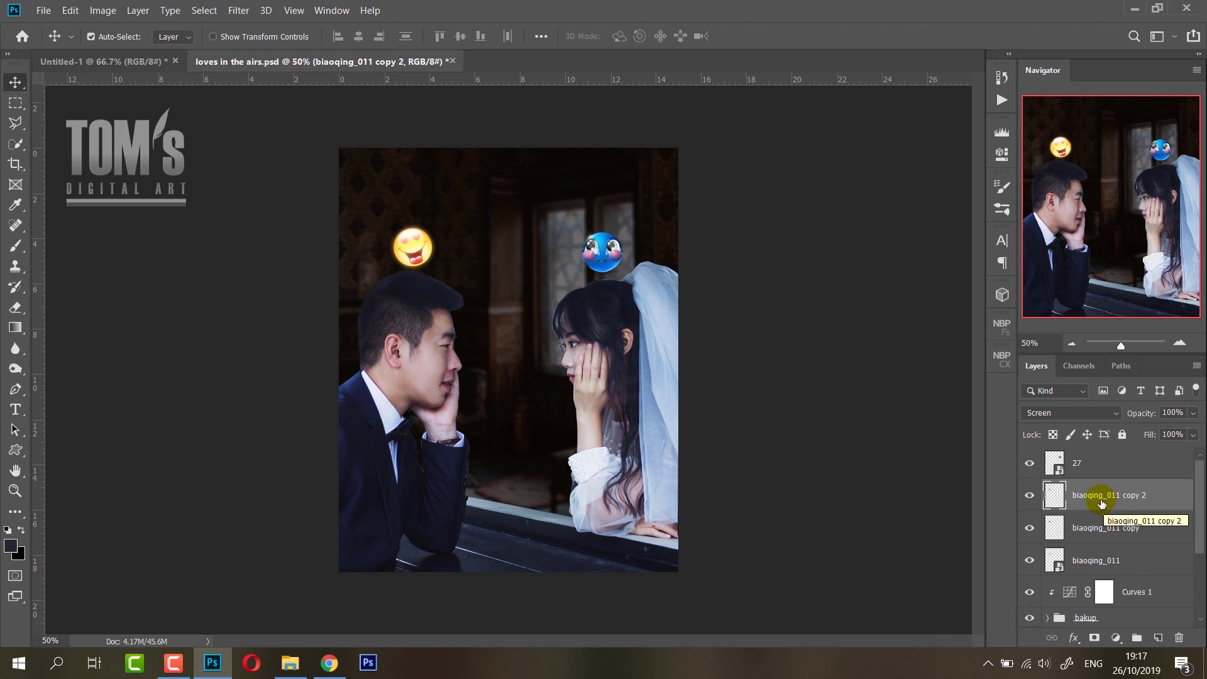
Reapply the last Gaussian Blur across fresh duplicates of the emoji copy.
click(239, 11)
click(264, 26)
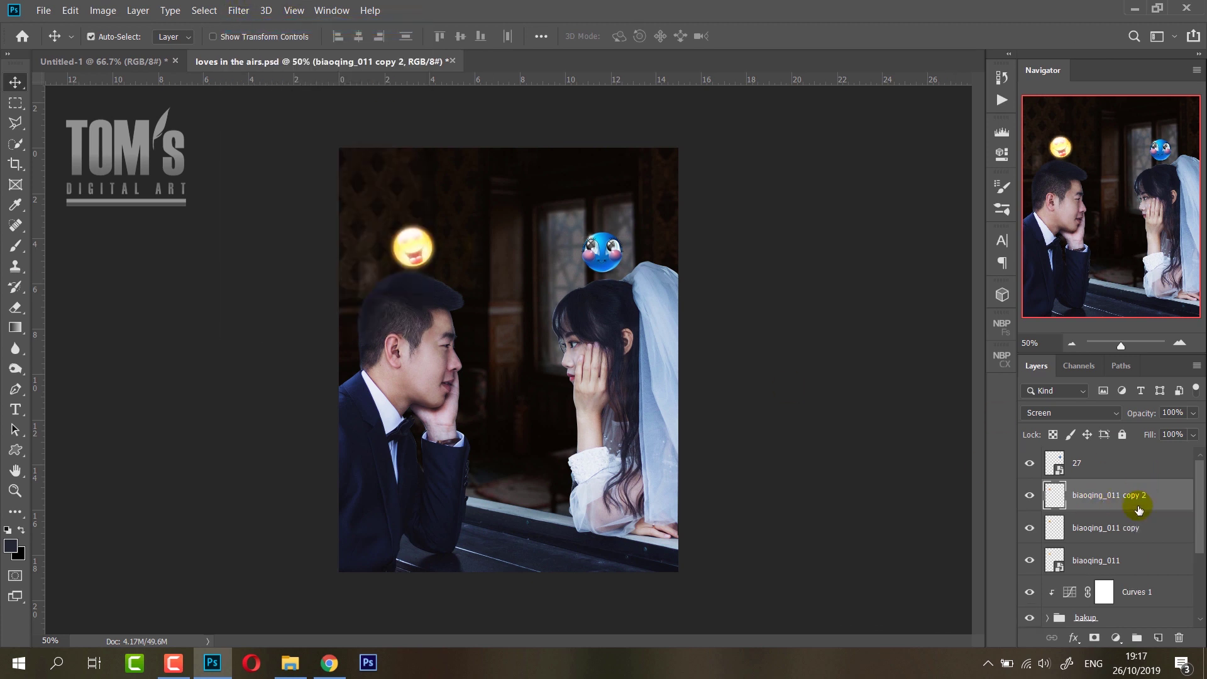
key(ctrl+j)
click(242, 13)
key(ctrl)
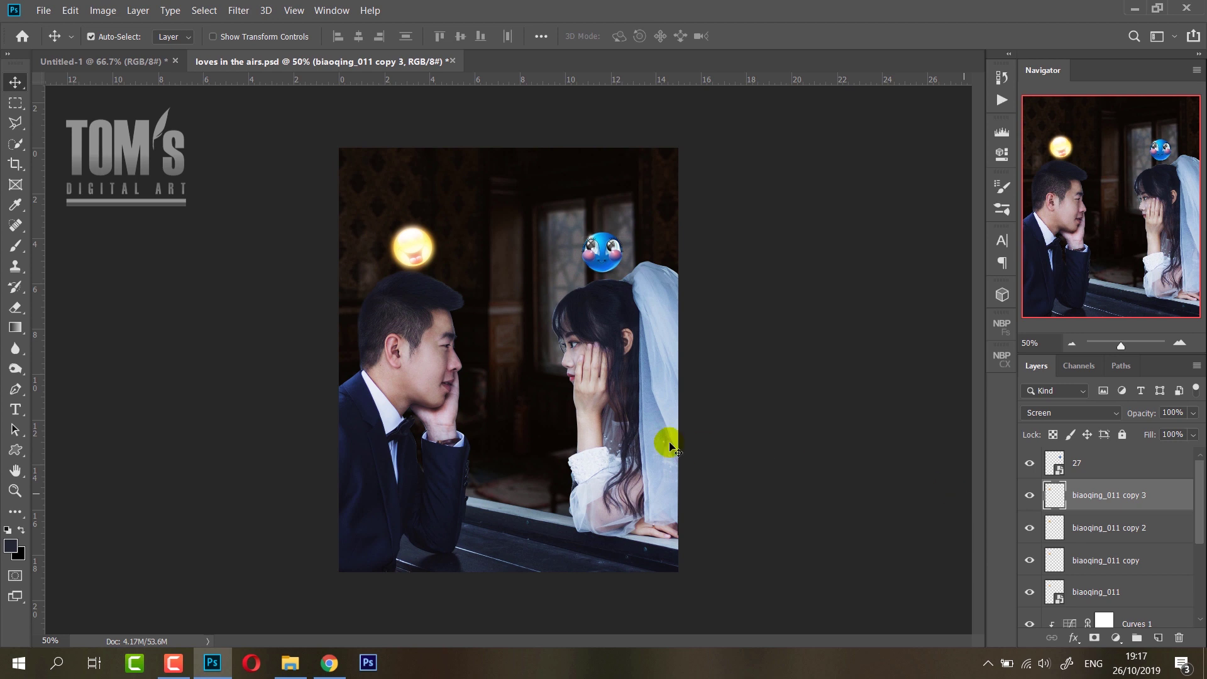
click(244, 12)
click(244, 11)
Blur the top copy with a wider Gaussian radius and duplicate it twice more.
click(239, 11)
mouse_move(246, 177)
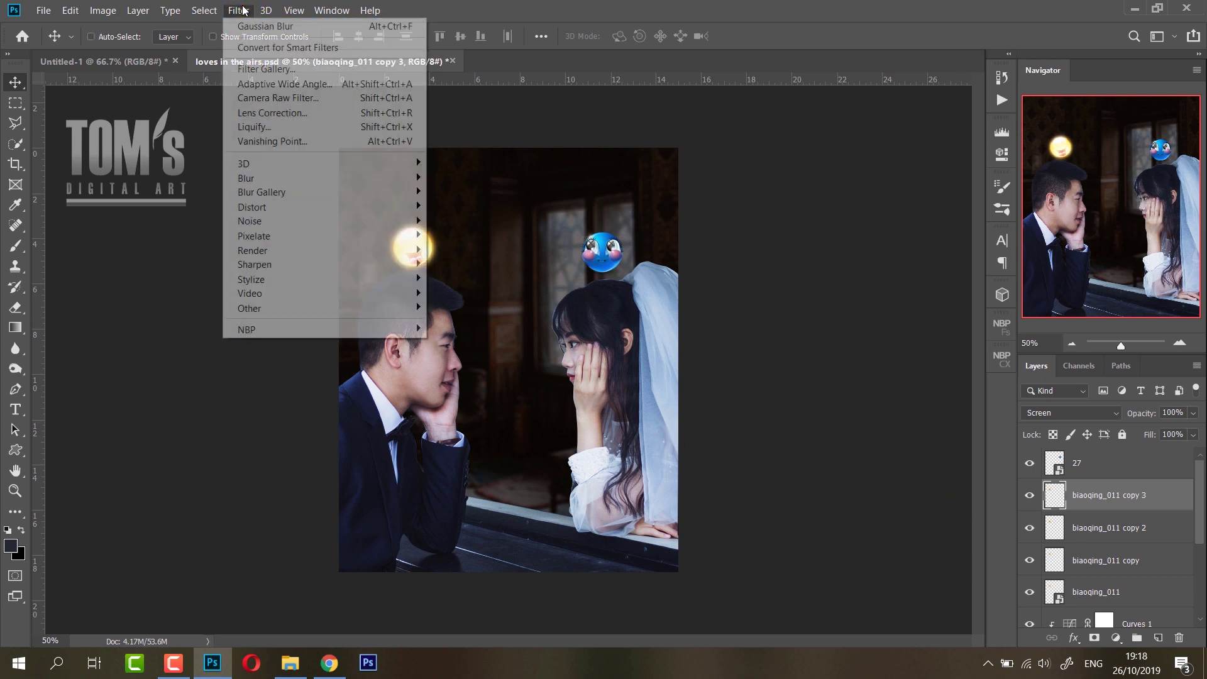
click(469, 235)
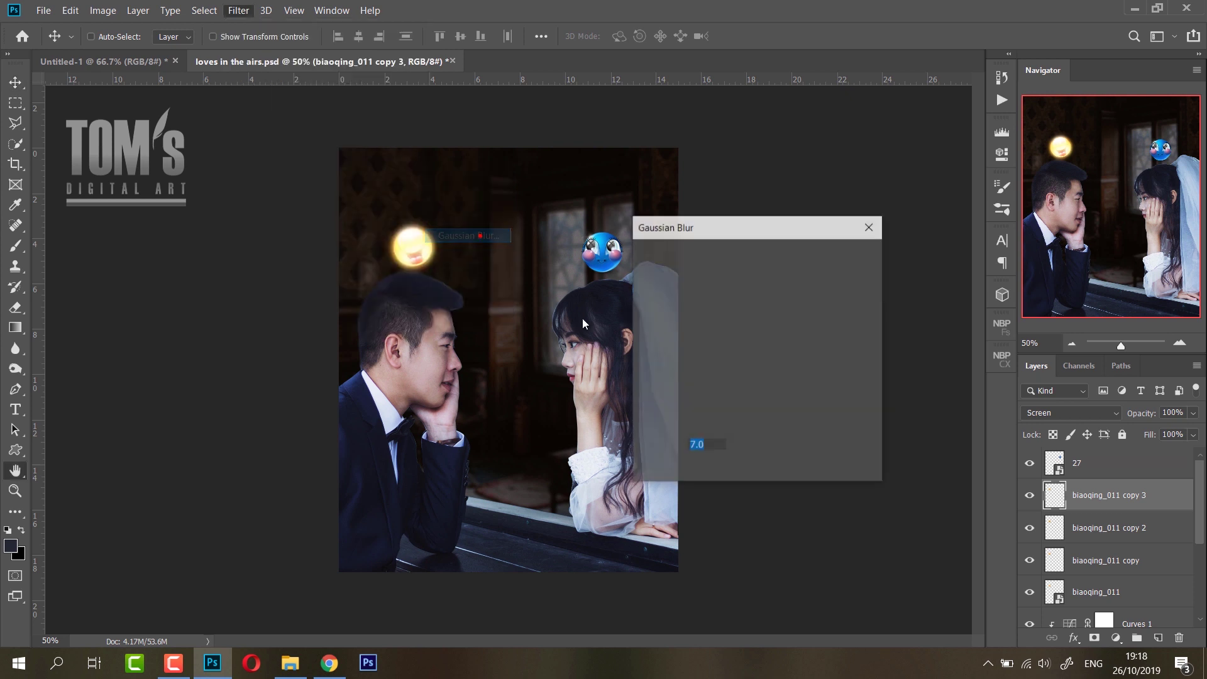
drag(712, 467, 727, 471)
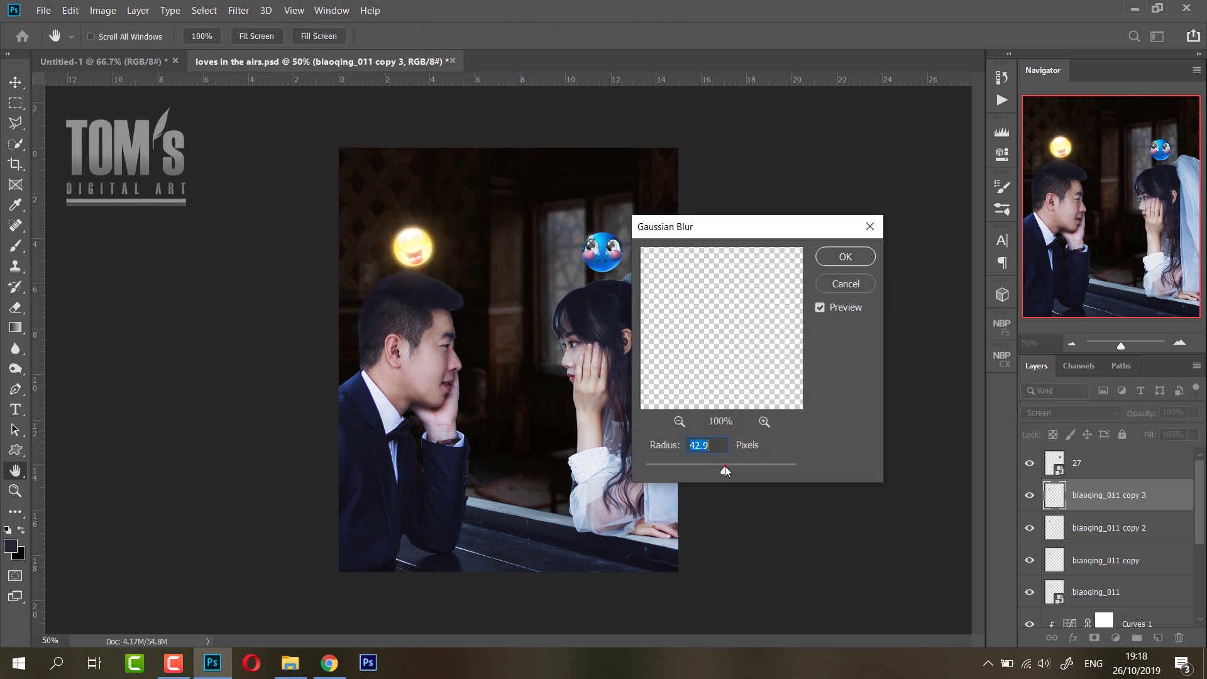
drag(719, 471, 715, 470)
click(845, 257)
key(ctrl+j)
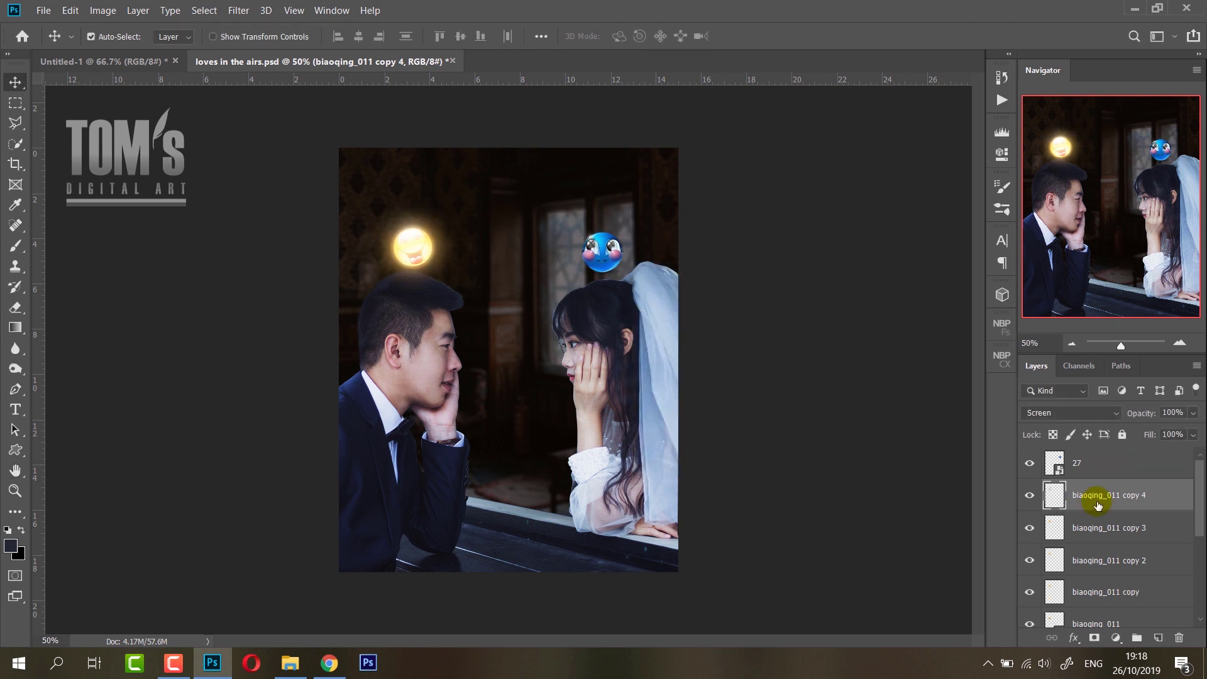
key(ctrl)
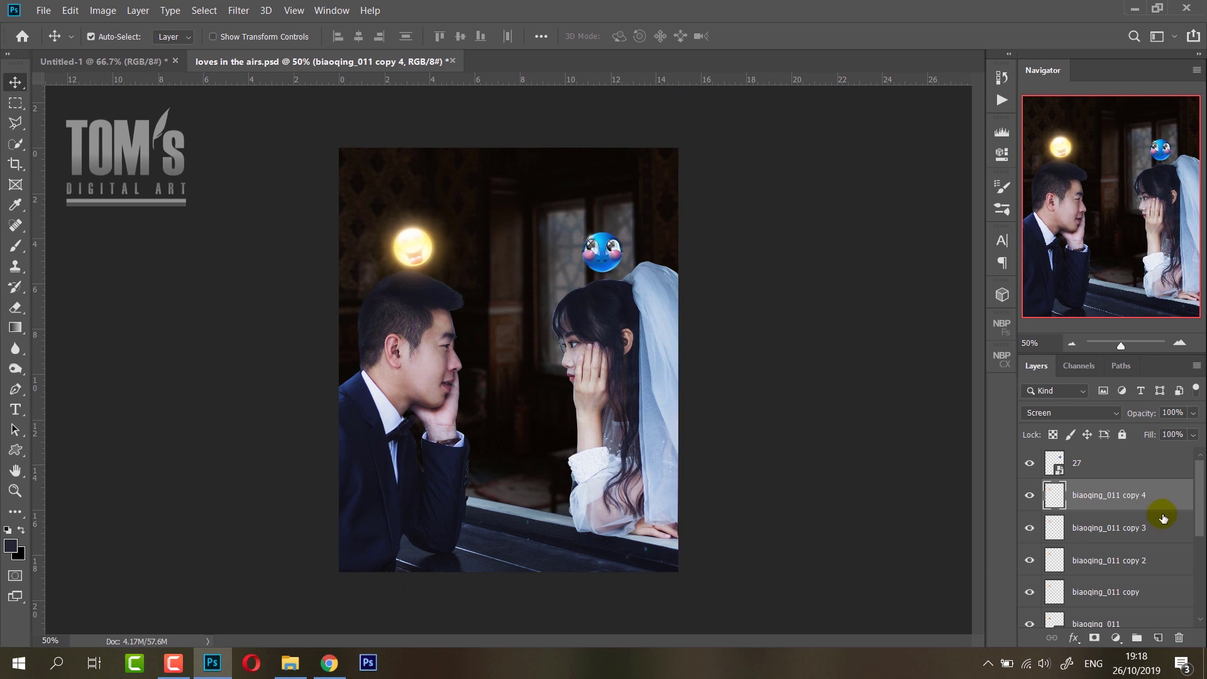
key(ctrl+j)
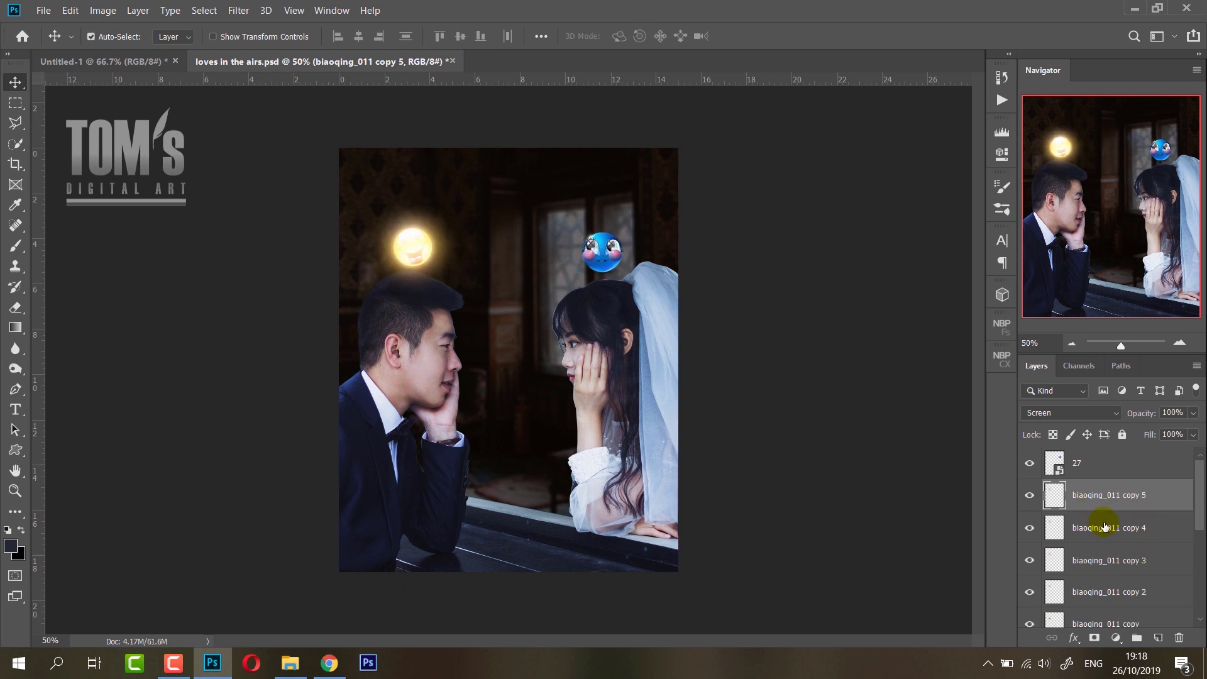
Copy the original biaoqing_011 layer above the glow layers and set it to Multiply.
scroll(1133, 584, down, 4)
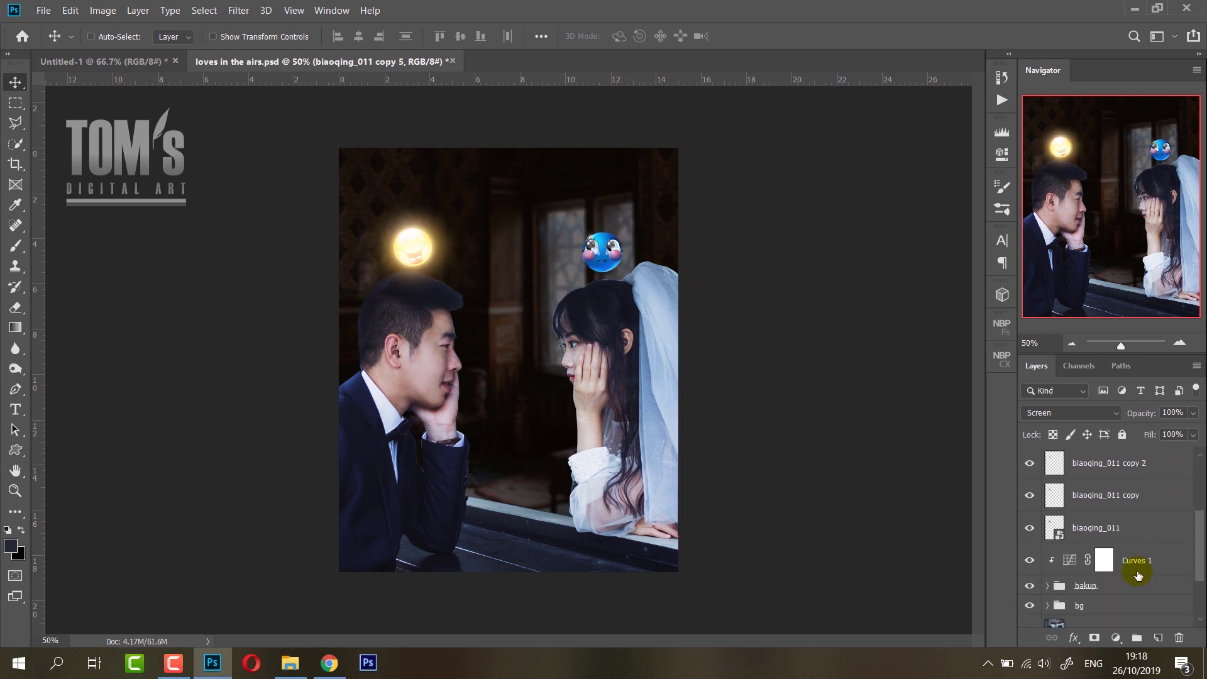
click(1129, 542)
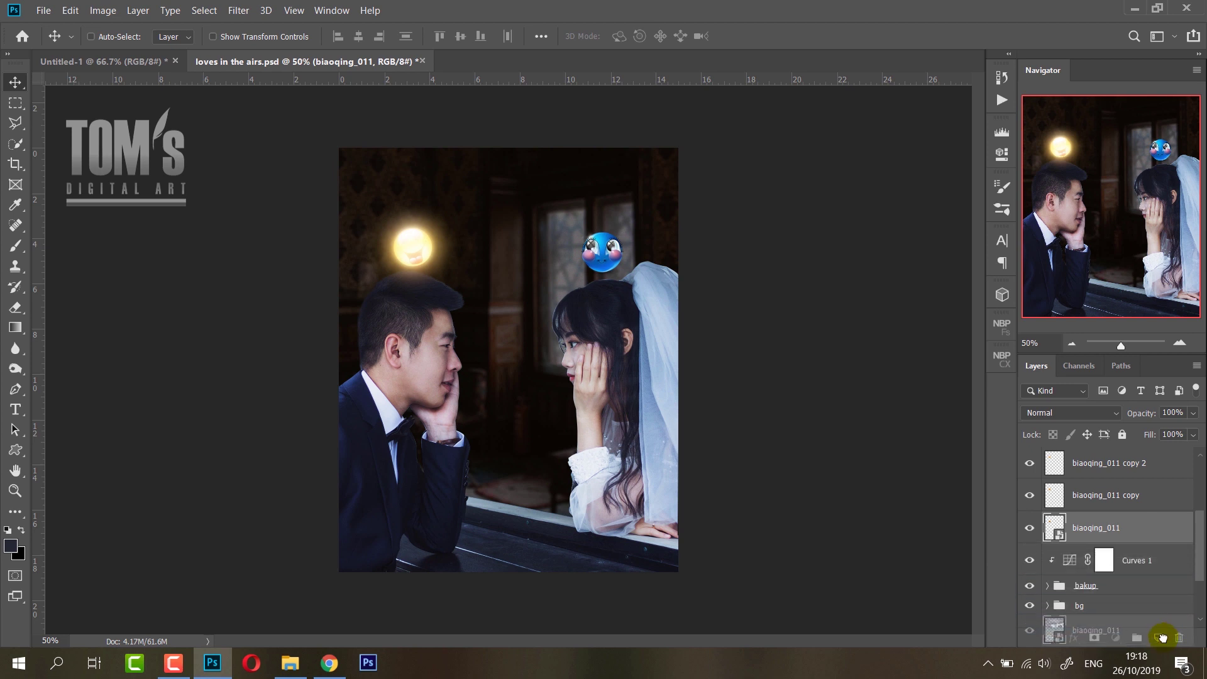
mouse_move(1129, 542)
mouse_down()
mouse_move(1158, 639)
mouse_move(1140, 330)
mouse_move(1099, 465)
mouse_up()
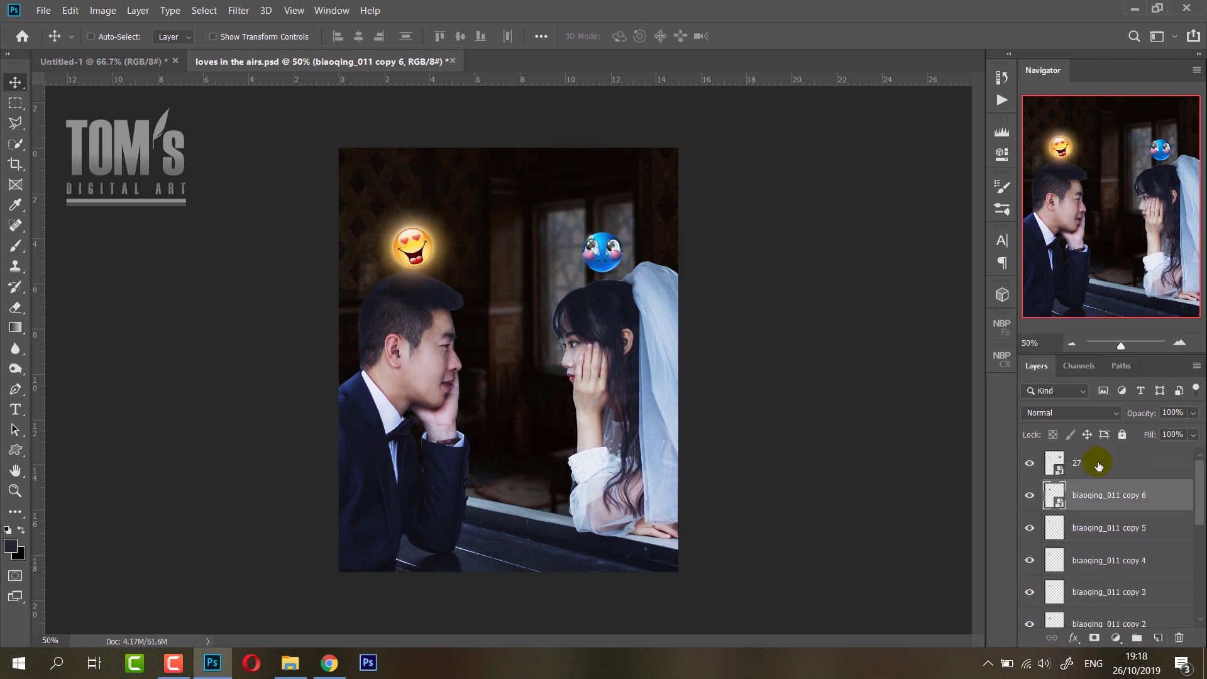
click(1115, 420)
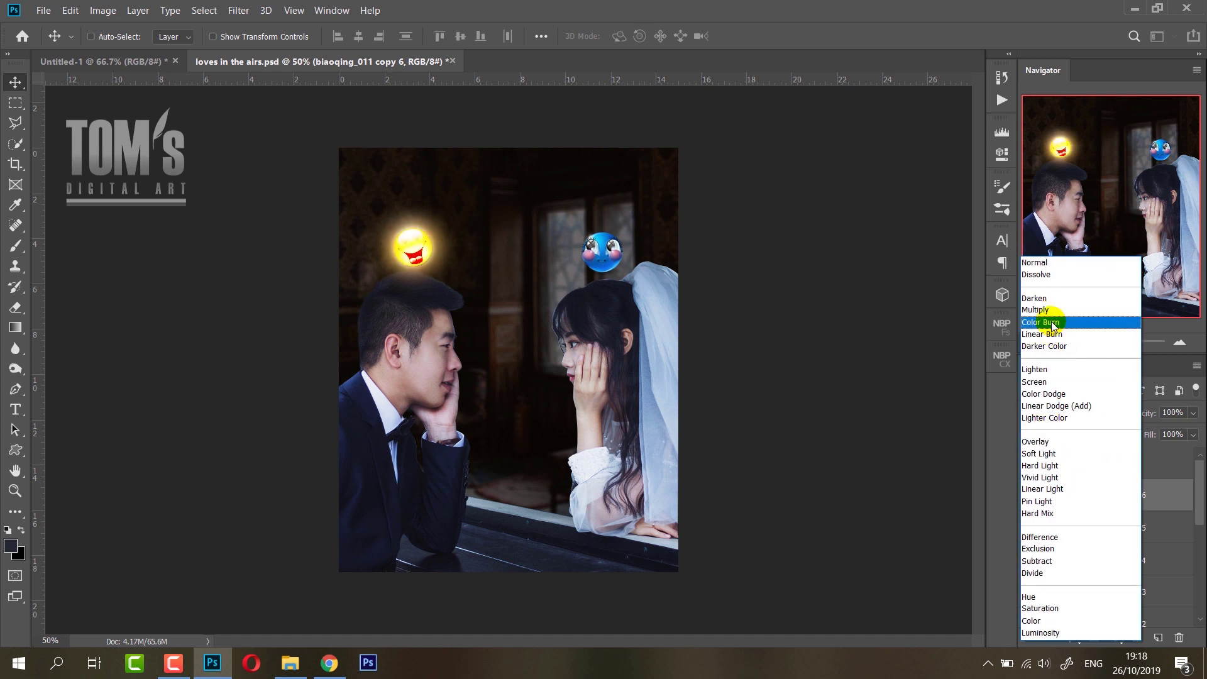
click(1047, 310)
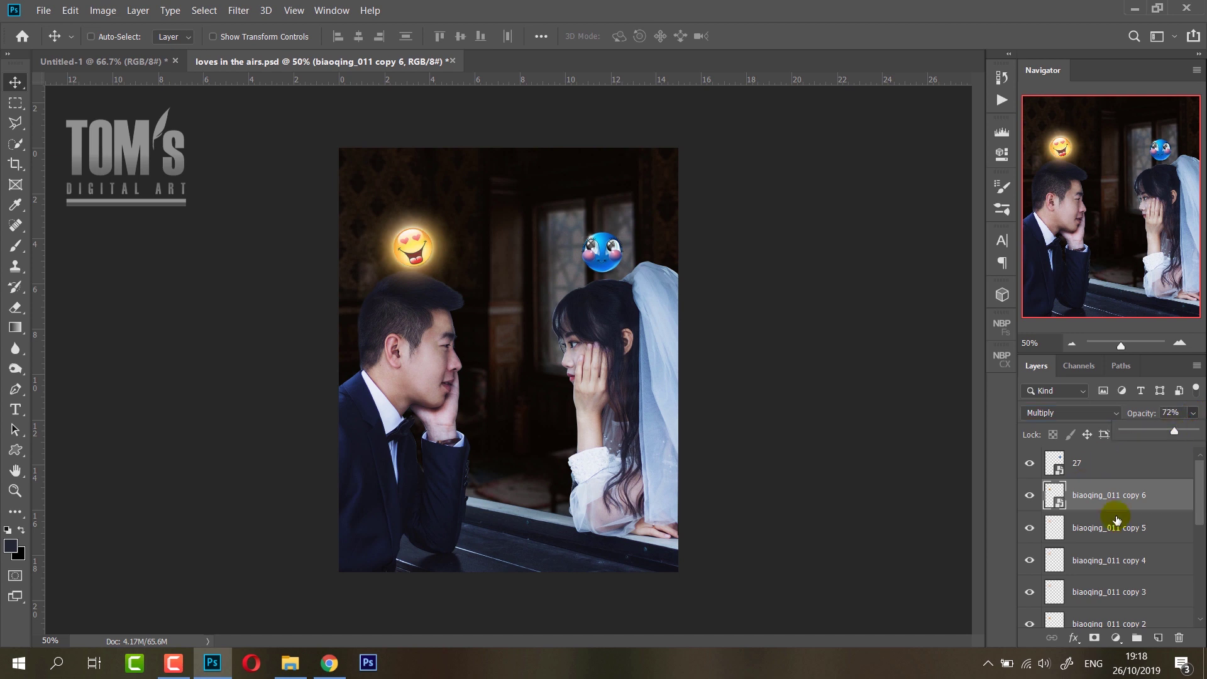
drag(1203, 473, 1203, 518)
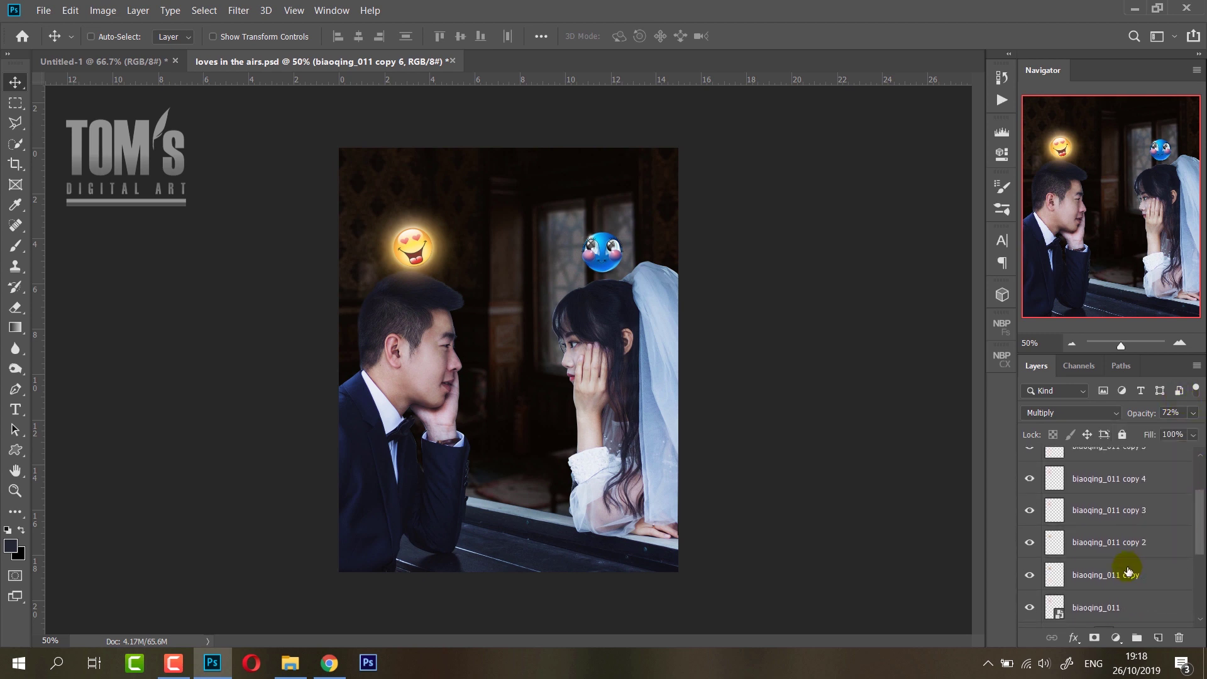
Blur the biaoqing_011 copy and group the emoji glow layers together.
click(1129, 571)
click(240, 10)
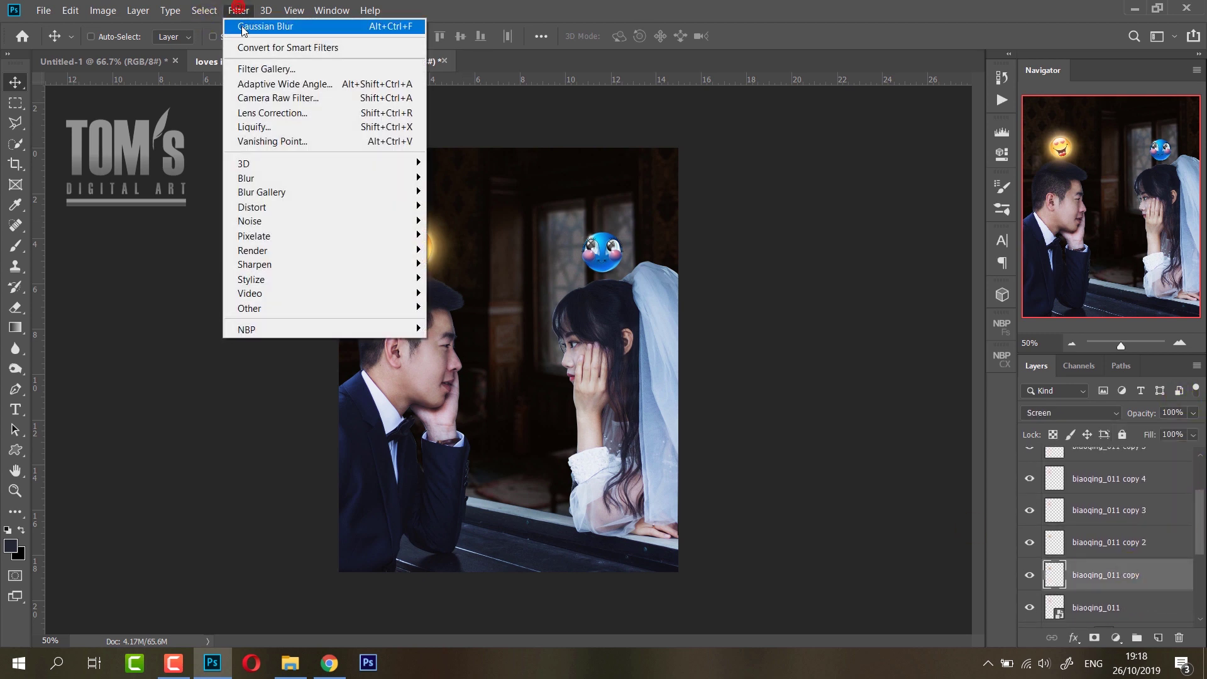
key(ctrl)
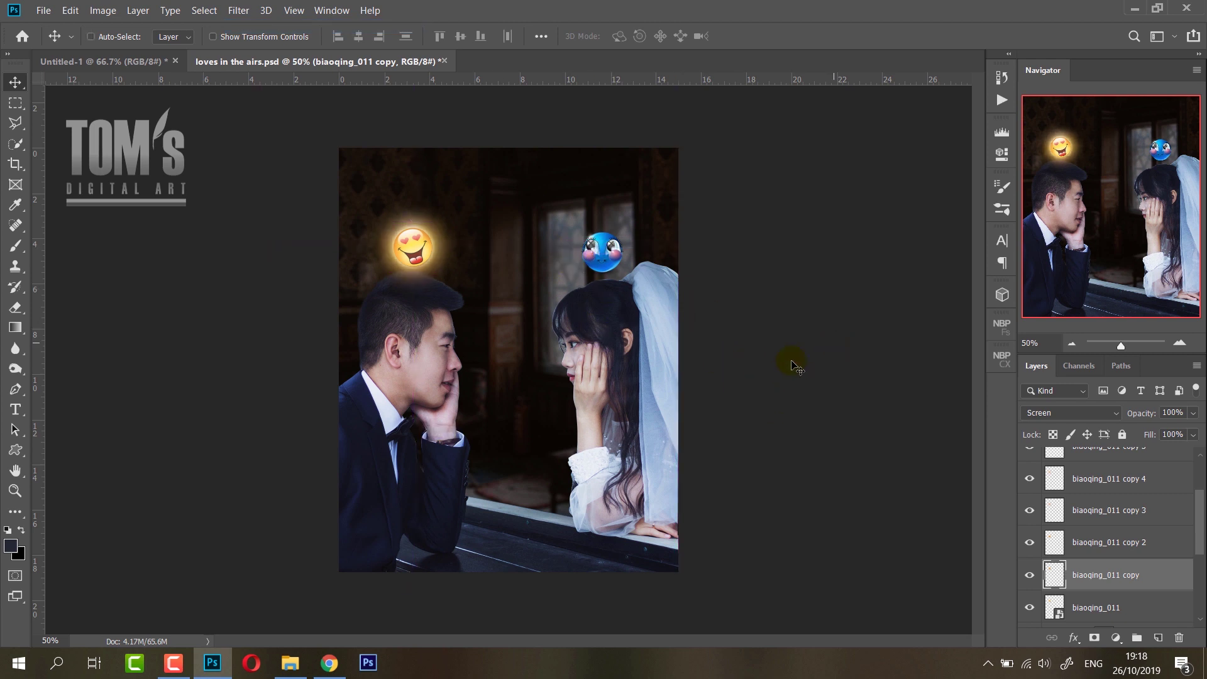
click(1138, 603)
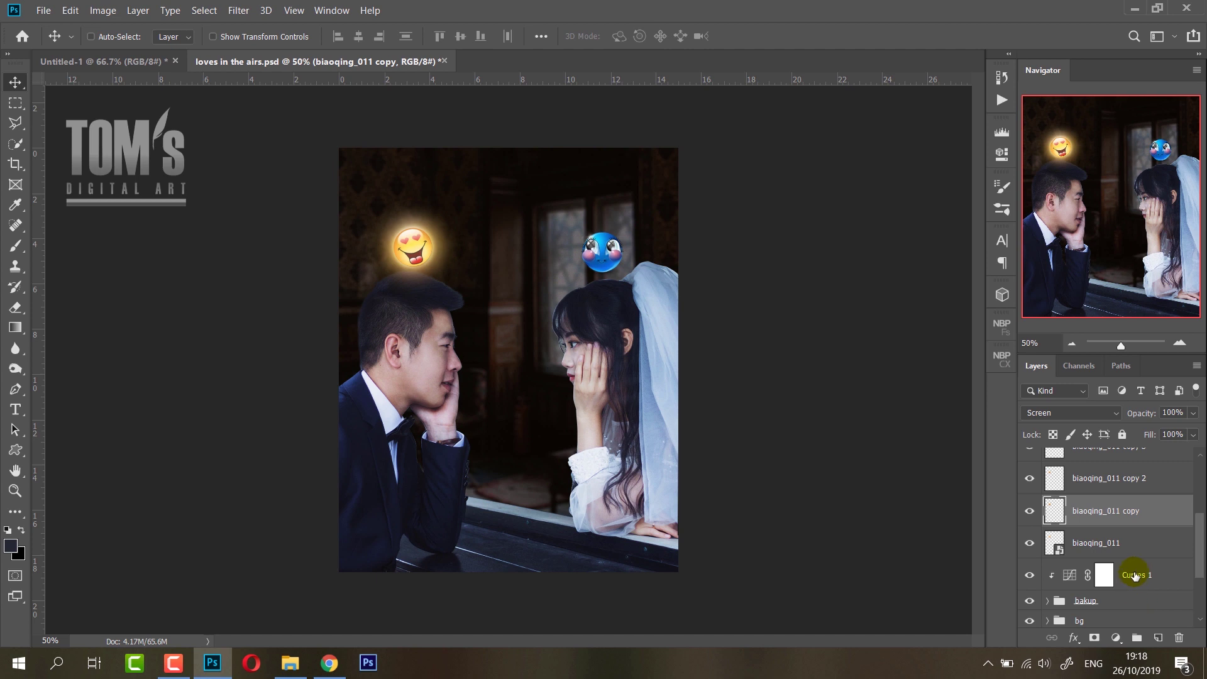
scroll(1153, 544, up, 3)
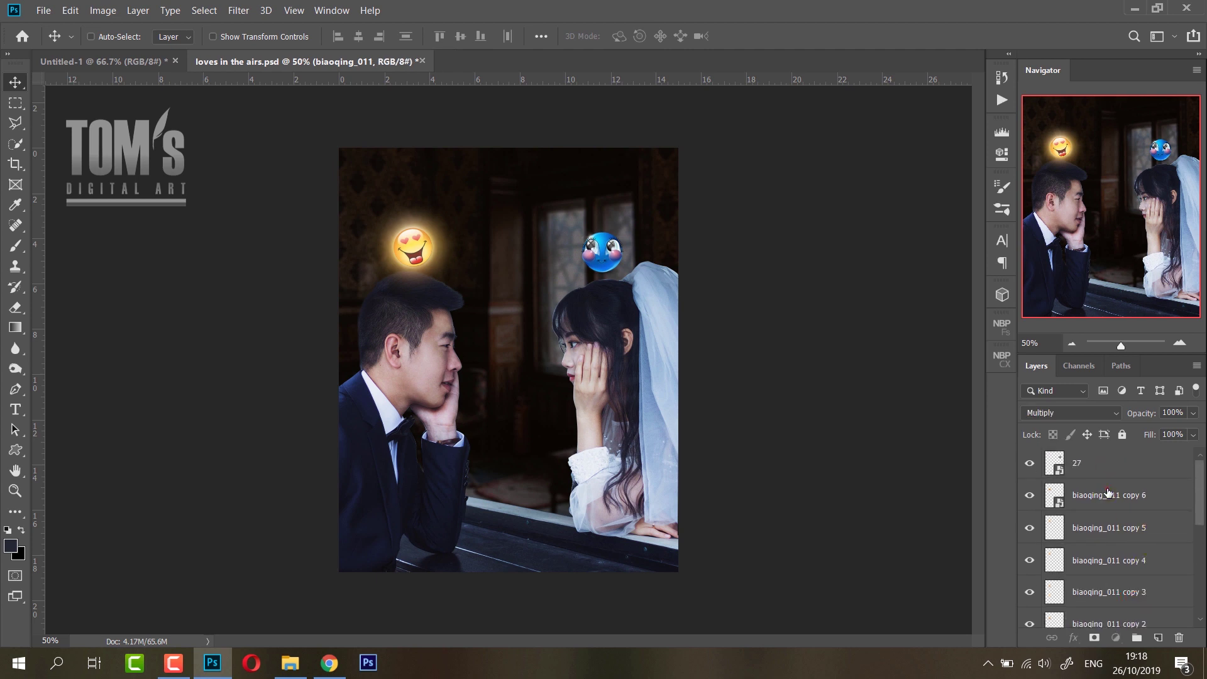
key(ctrl+g)
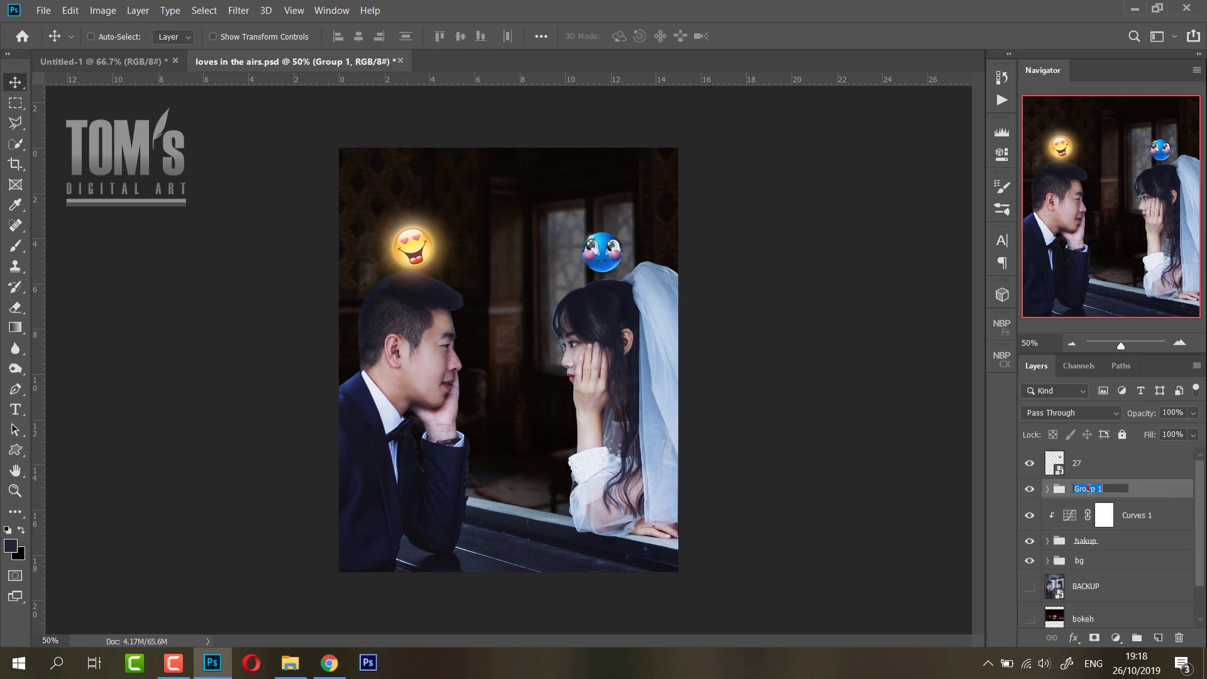
text(emo quys)
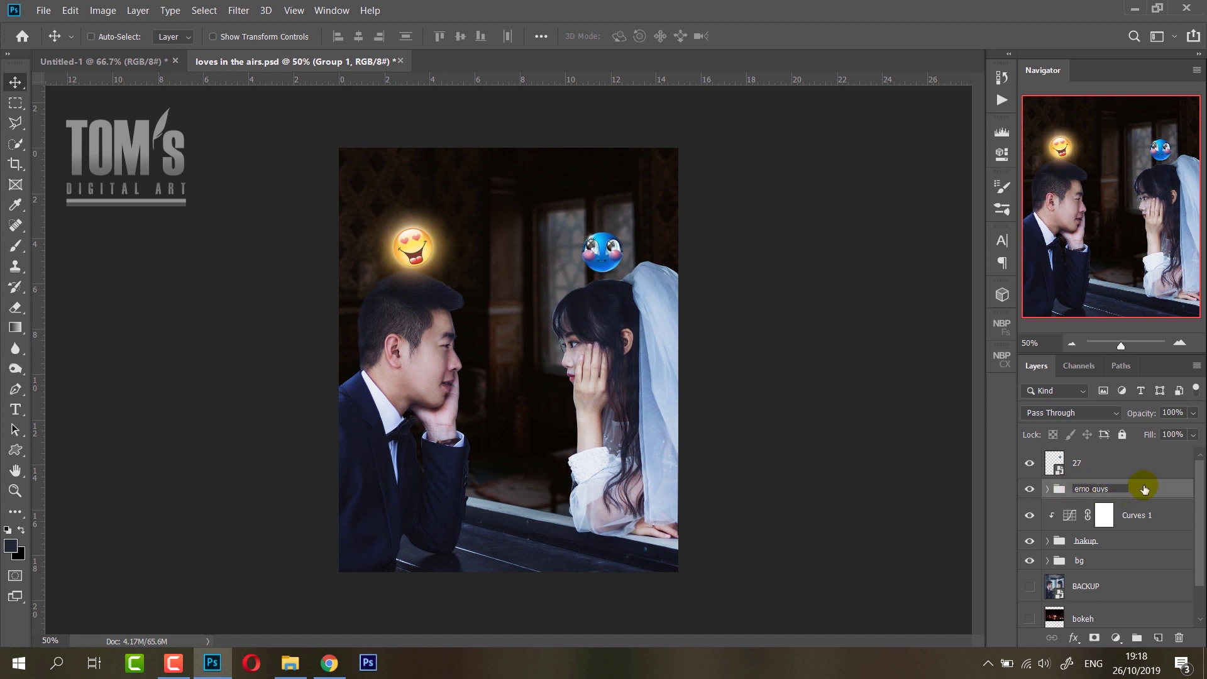
Name the glow group 'emo guys' and bakup 'subject', then target the Curves 1 mask.
click(1144, 489)
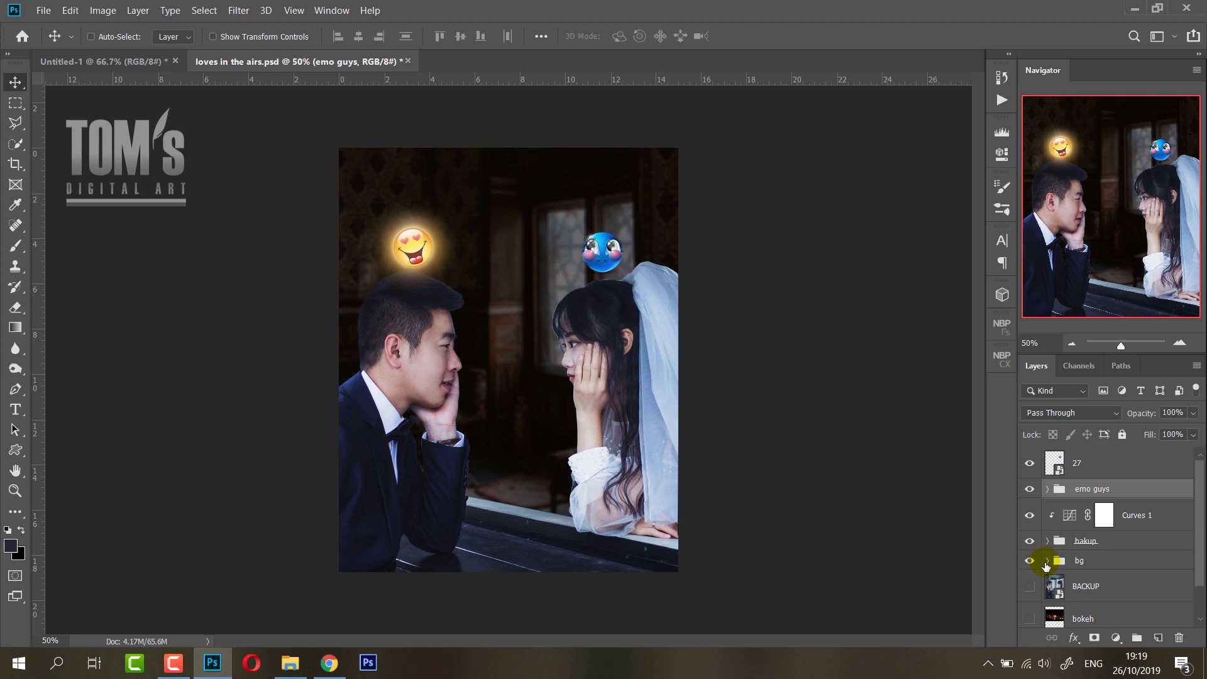
double_click(1085, 541)
text(subject)
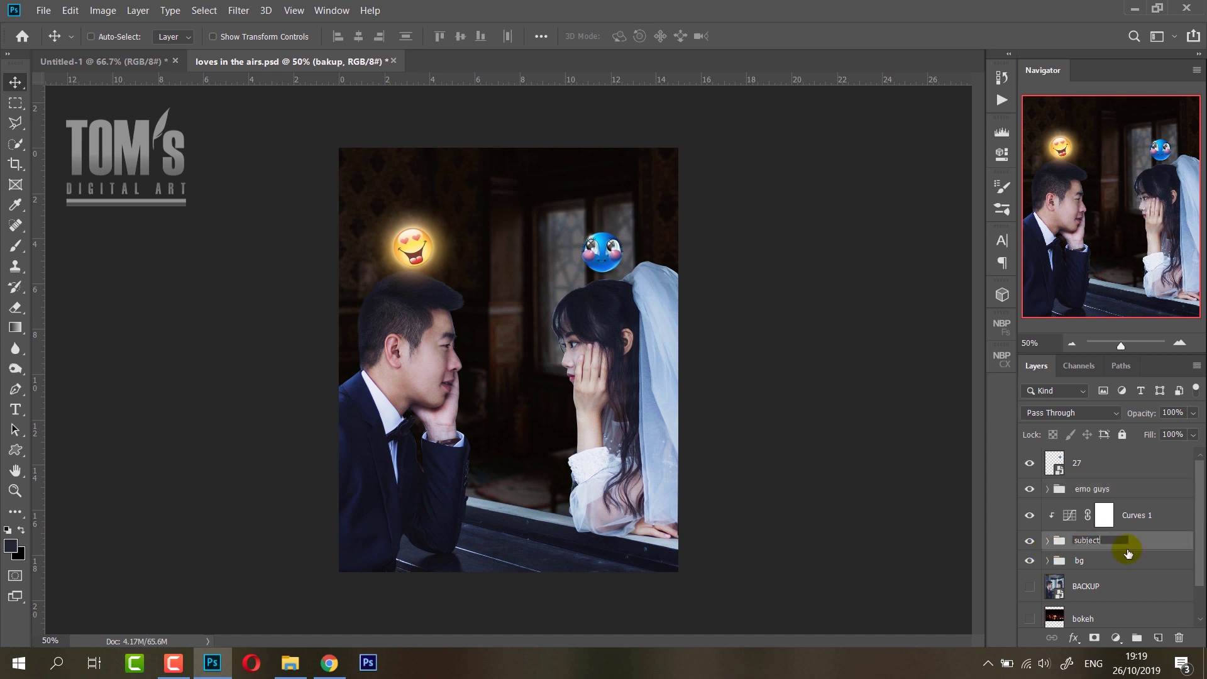
click(1047, 542)
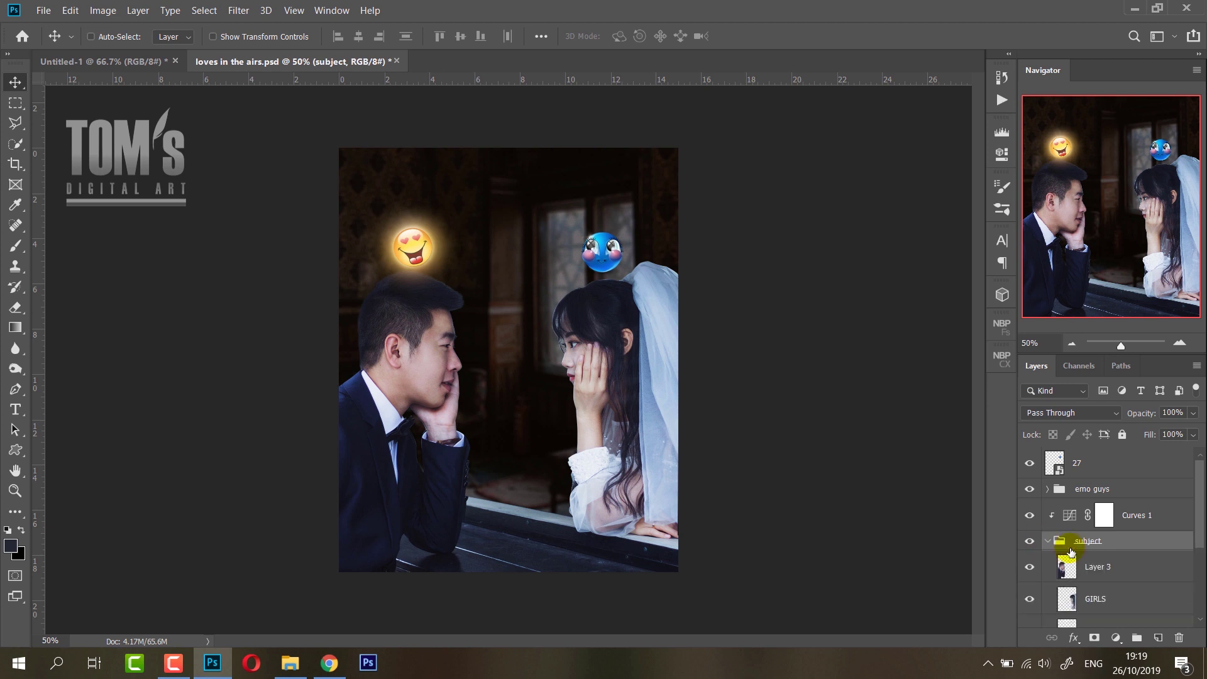
click(1153, 507)
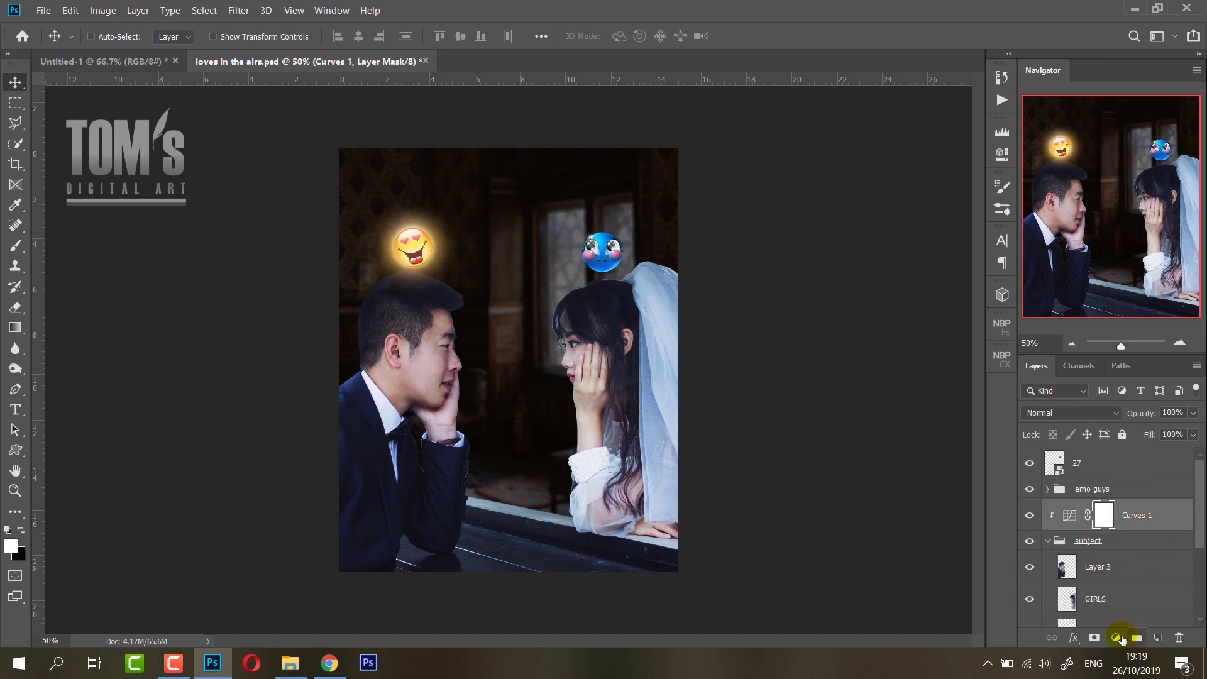
click(1118, 637)
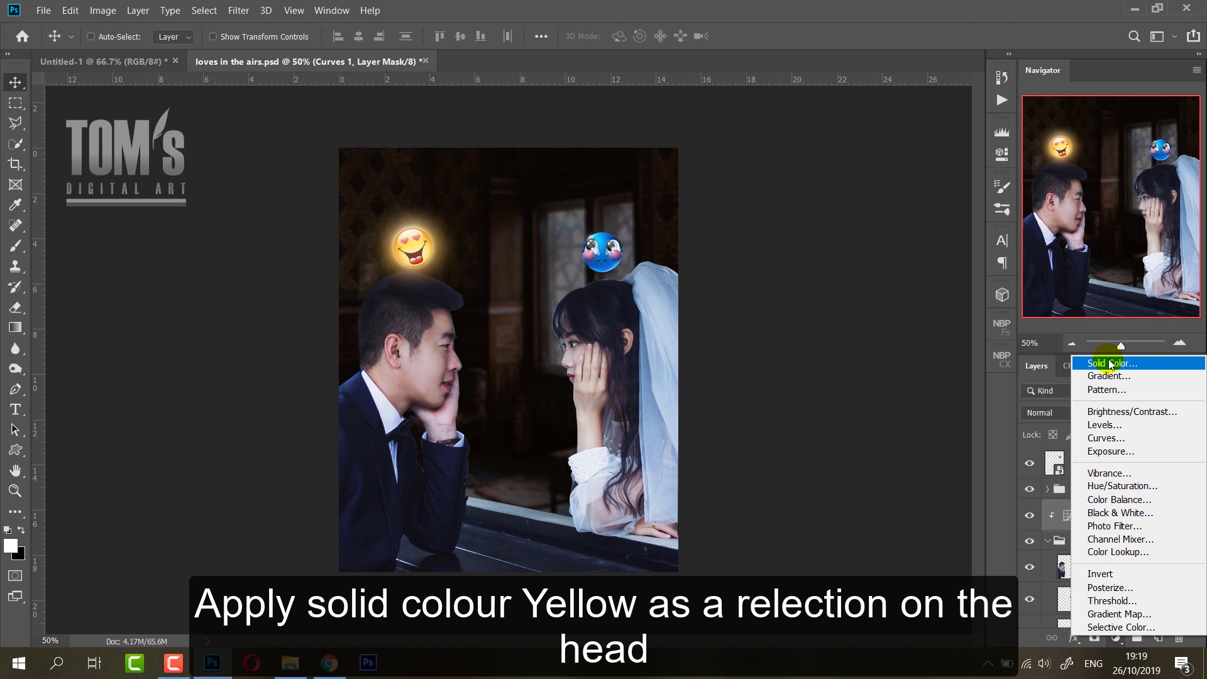
Add a saturated deep-yellow Color Fill sampled from the emoji.
click(1110, 365)
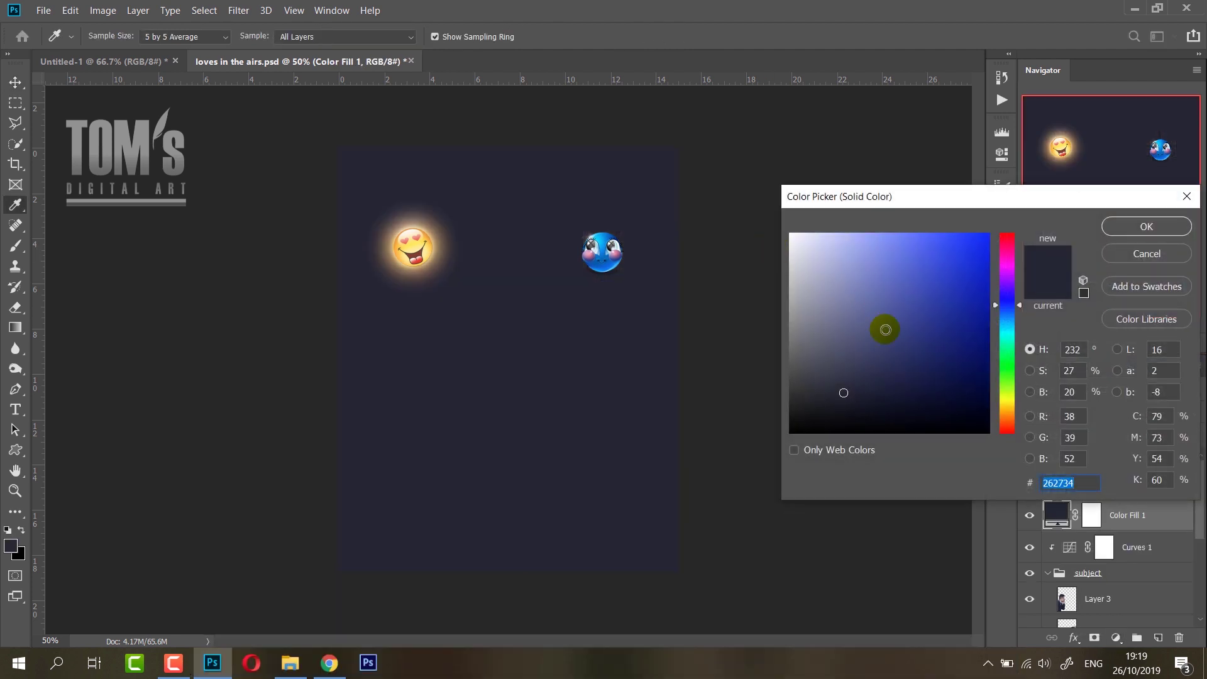
drag(416, 244, 457, 243)
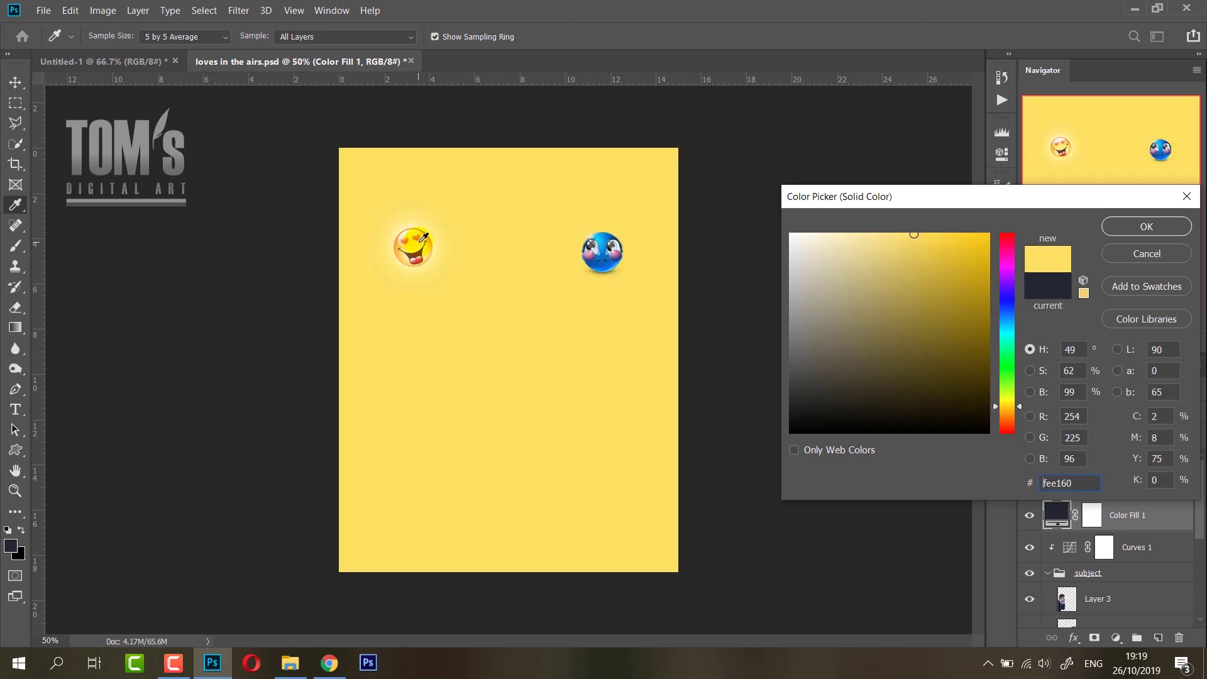
drag(920, 247, 1020, 216)
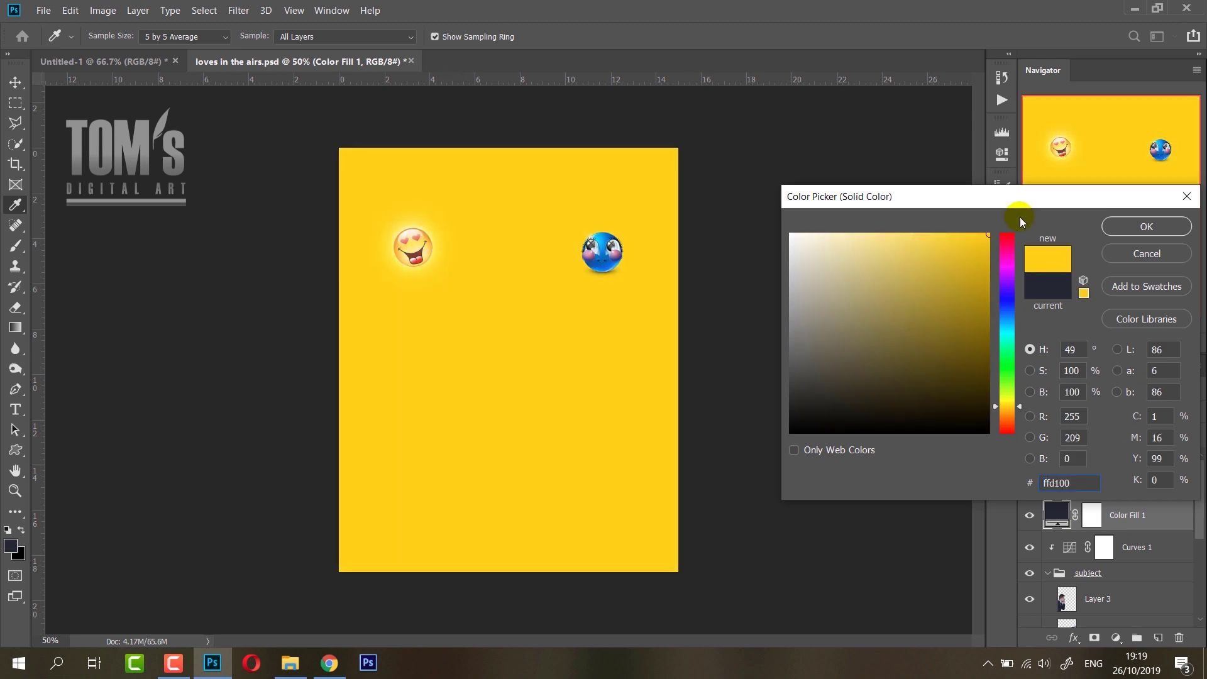
click(1162, 226)
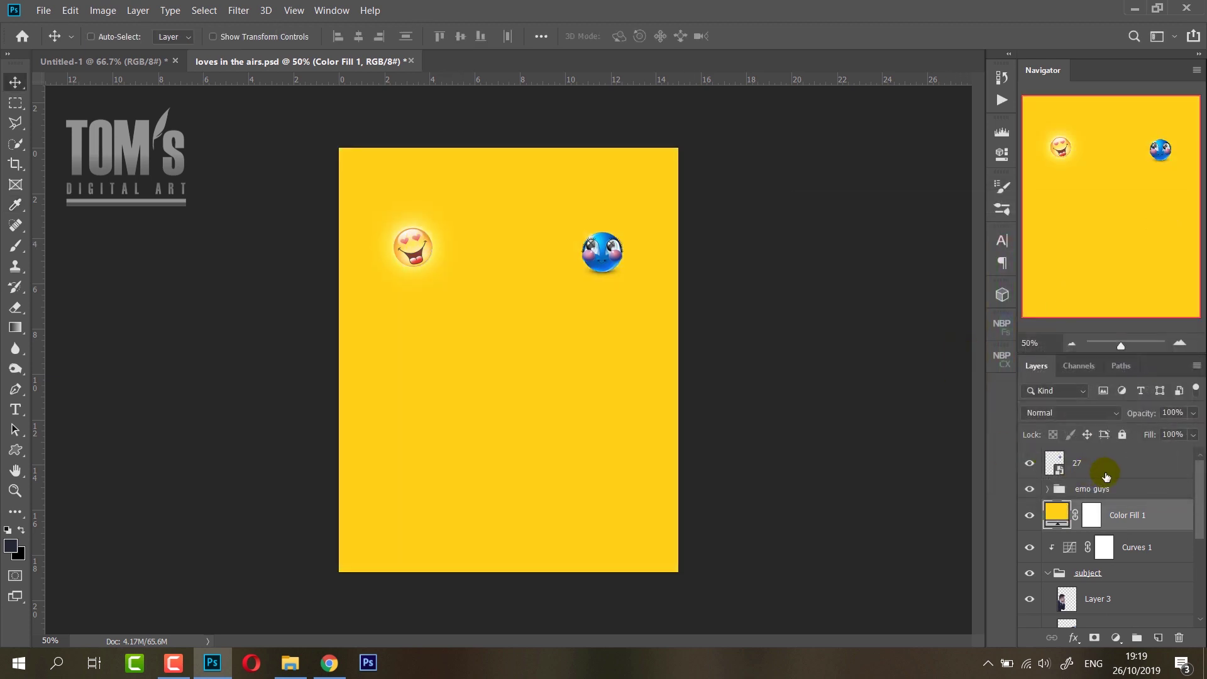
Invert the yellow fill's mask and set its blend mode to Color.
click(1099, 518)
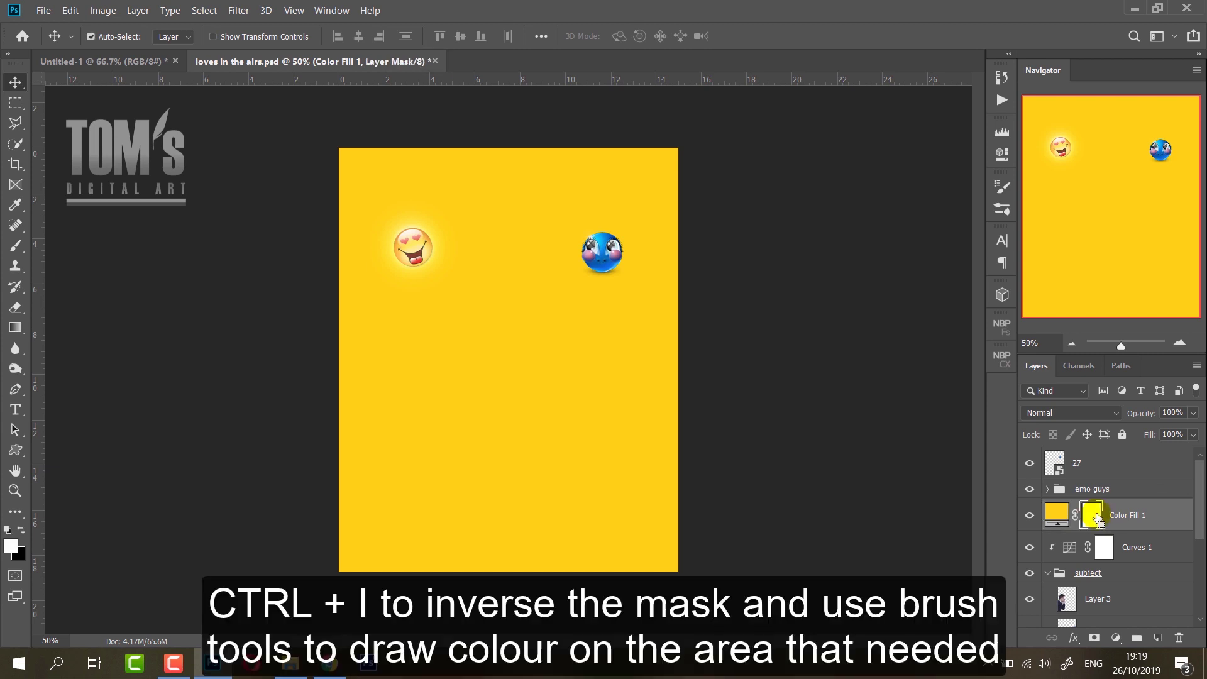
key(ctrl+i)
click(1073, 412)
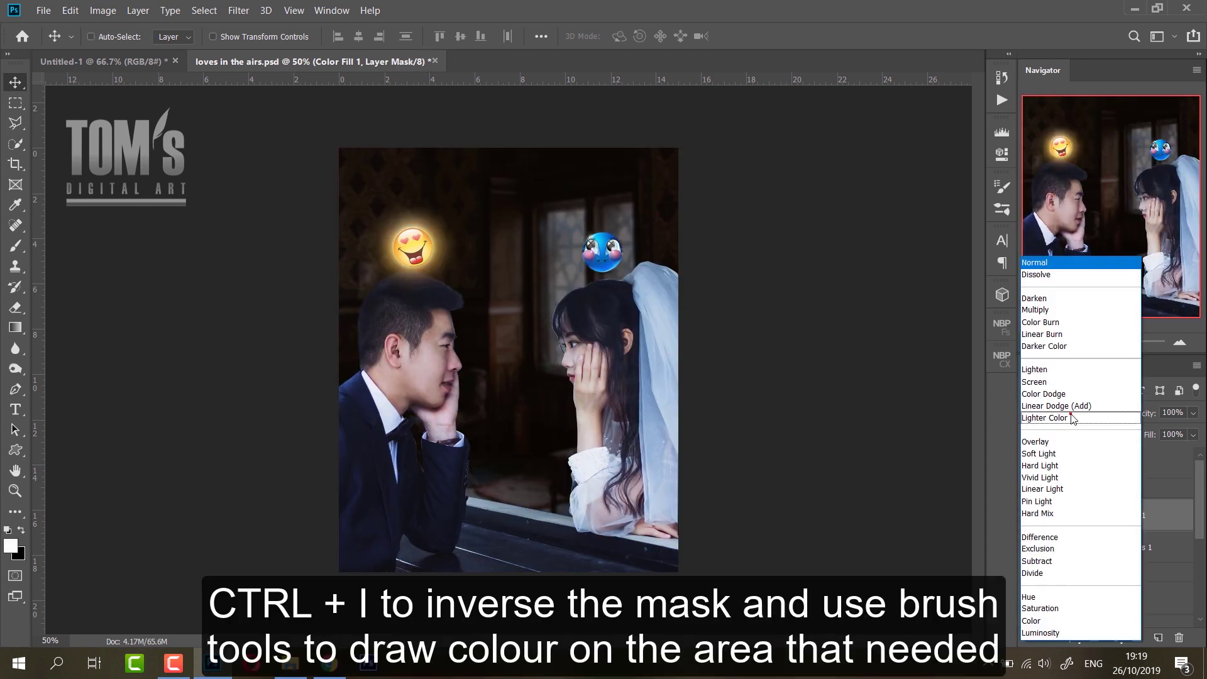
click(1040, 626)
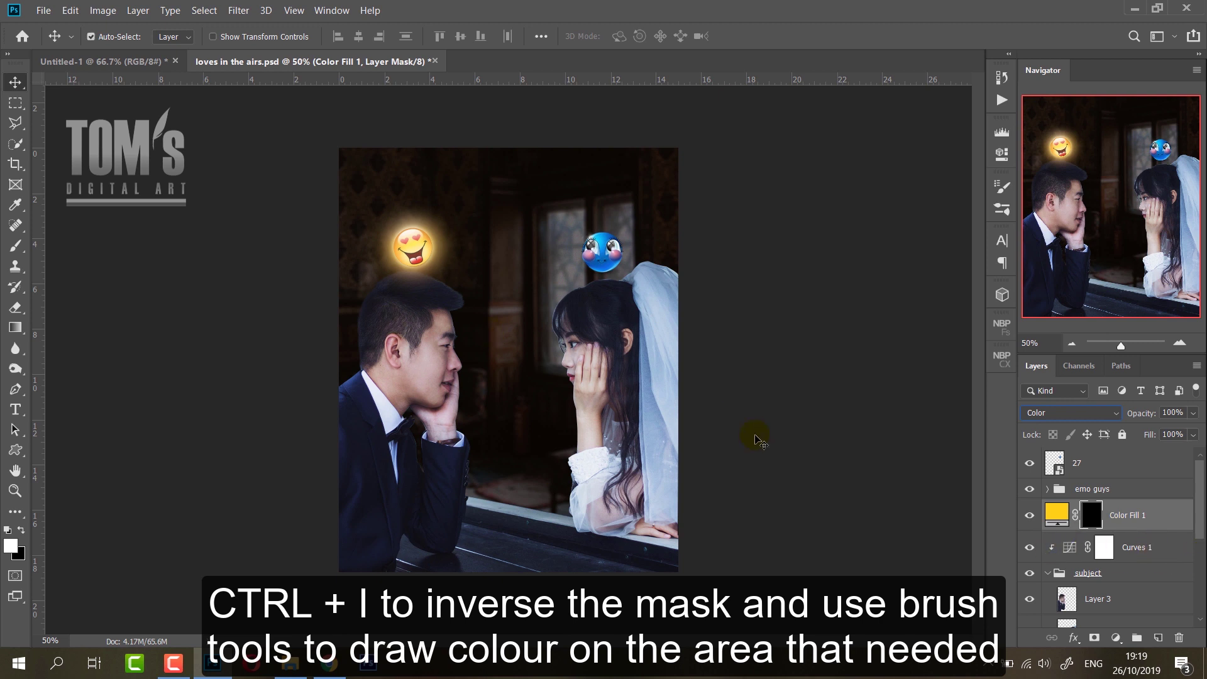
Zoom in and load the man's layer as a selection.
key(ctrl+plus)
key(ctrl+plus)
ctrl+click(1069, 602)
key(ctrl+plus)
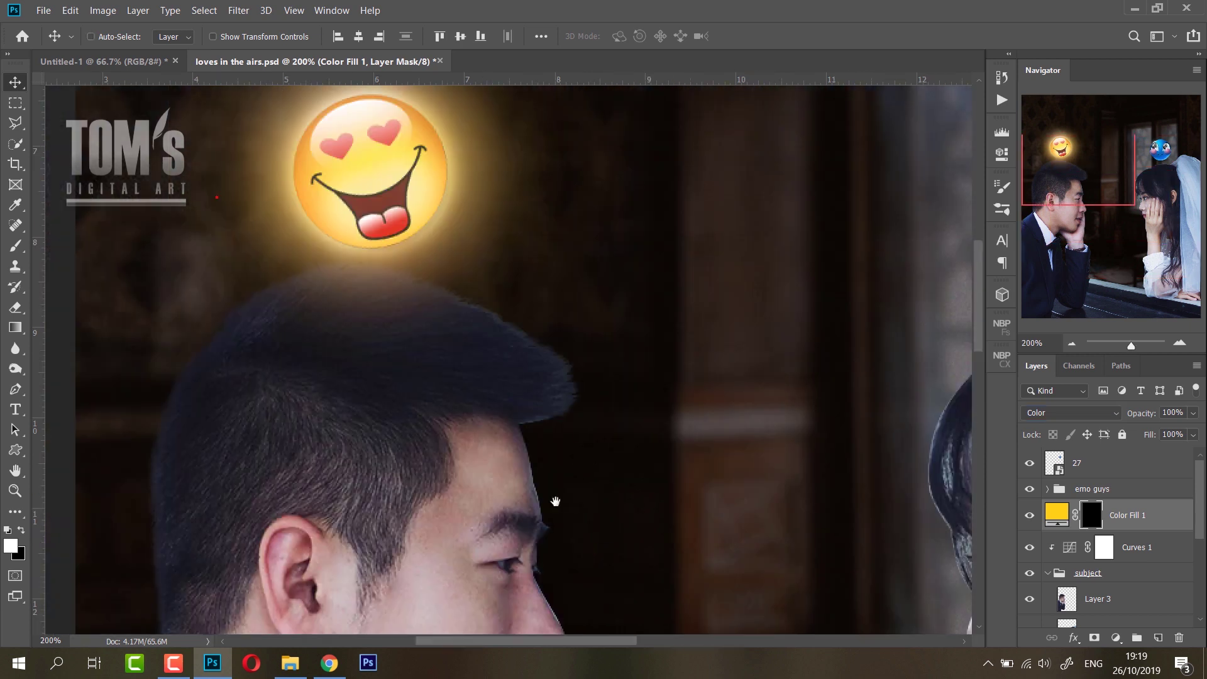
Set up the brush at 50% opacity and size 89.
key(b)
right_click(521, 304)
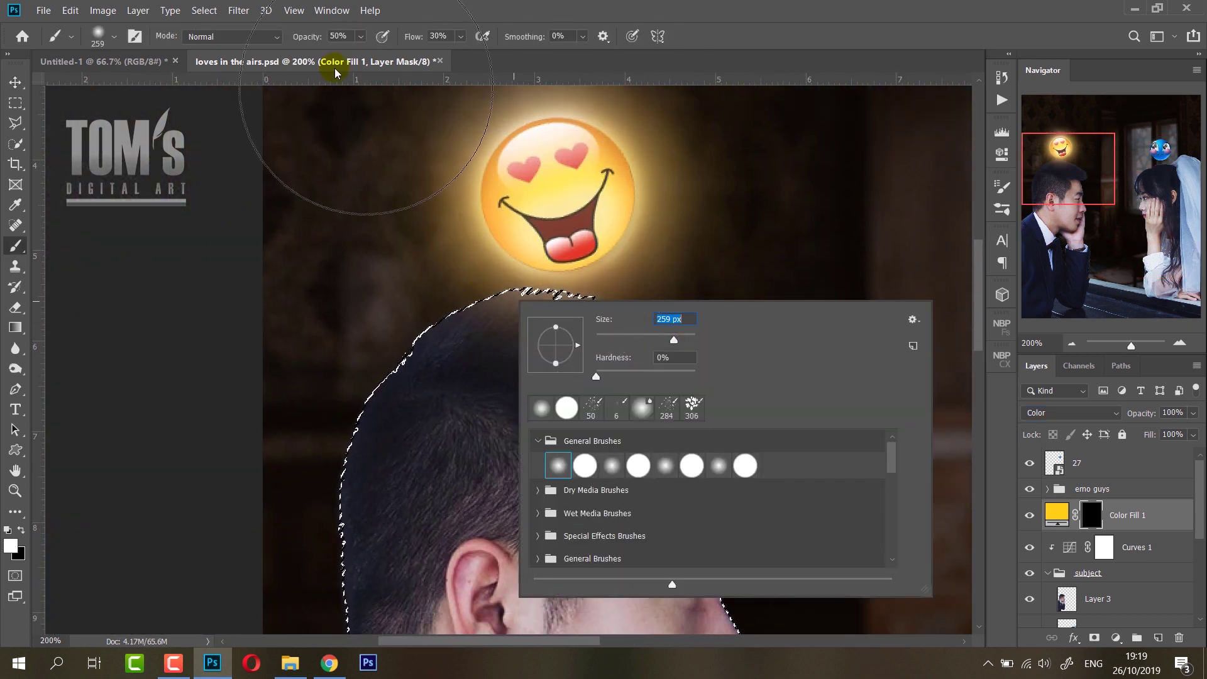
drag(318, 36, 306, 36)
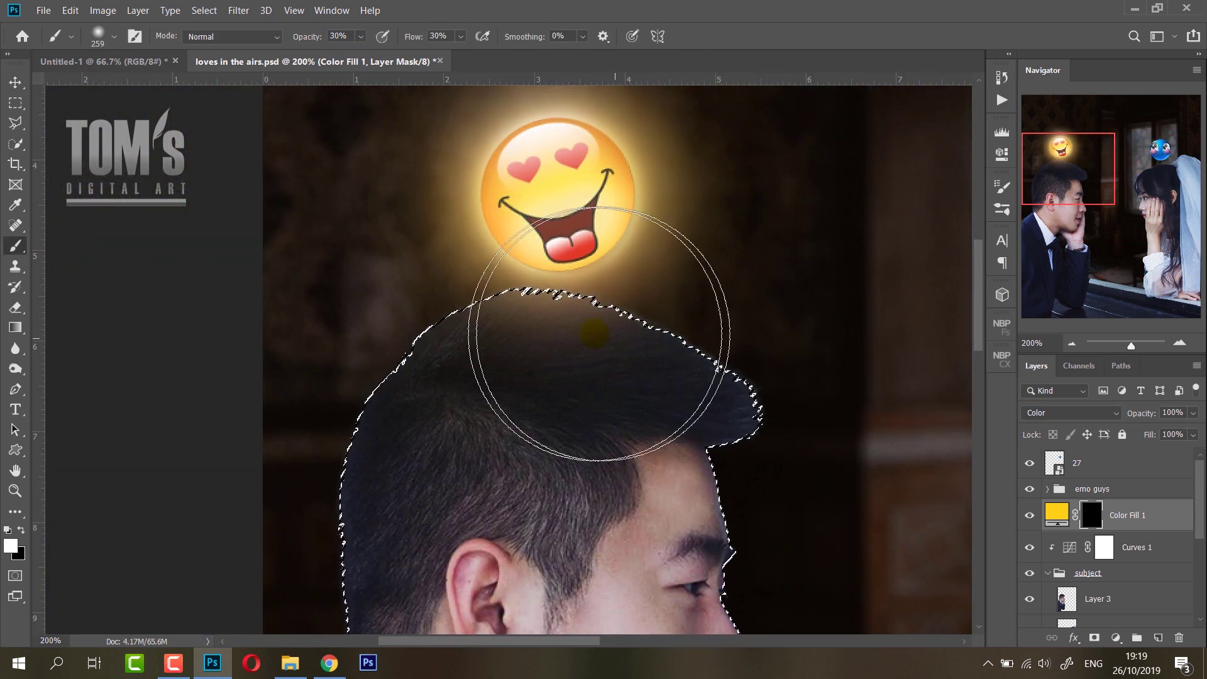
key(5)
right_click(607, 277)
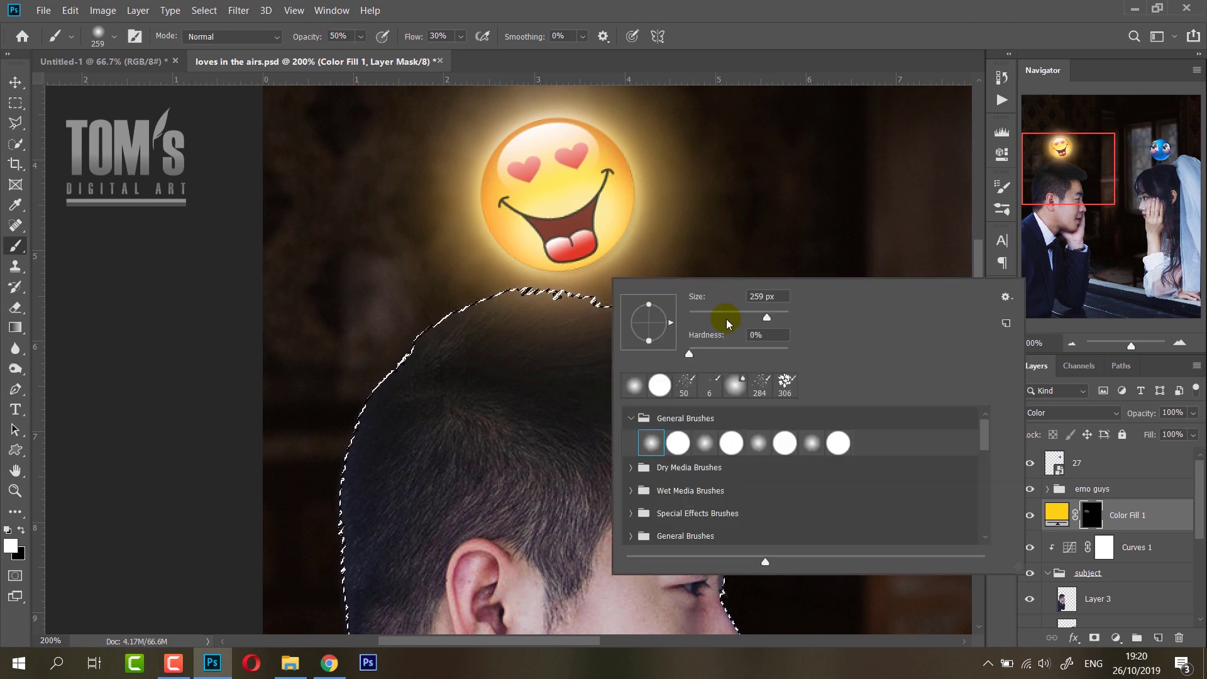
drag(731, 324, 739, 324)
key(Return)
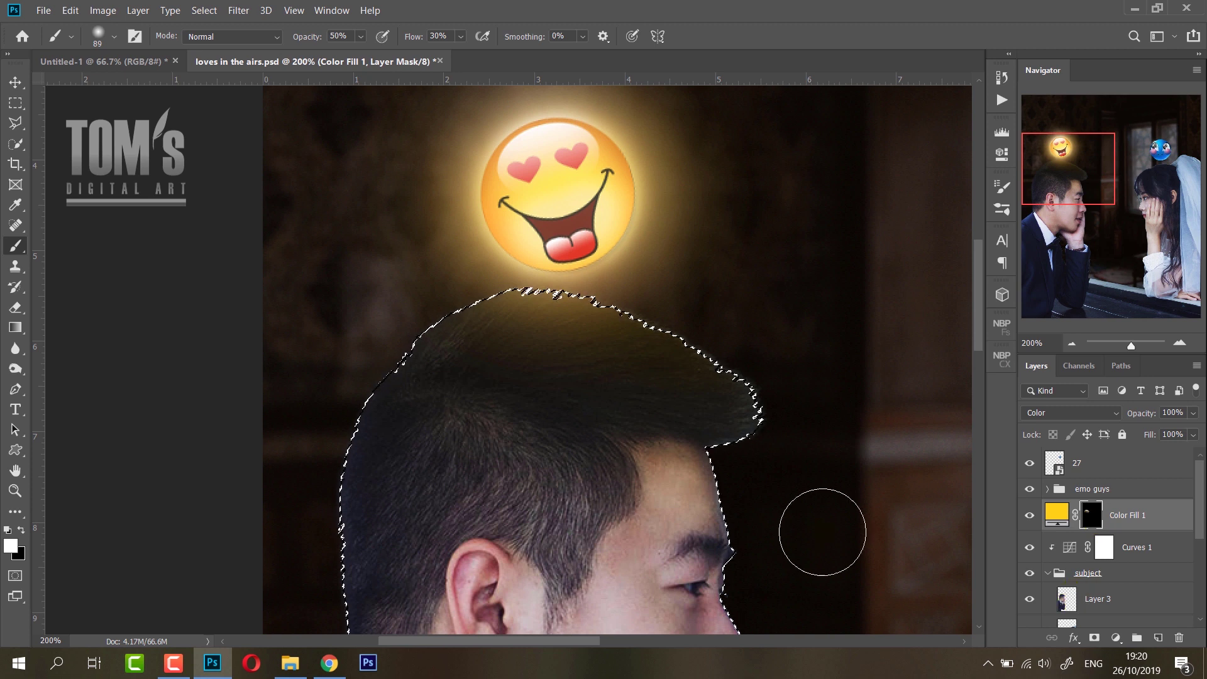
Deselect and keep Color Fill 1 on Color blending.
key(ctrl+d)
key(m)
key(b)
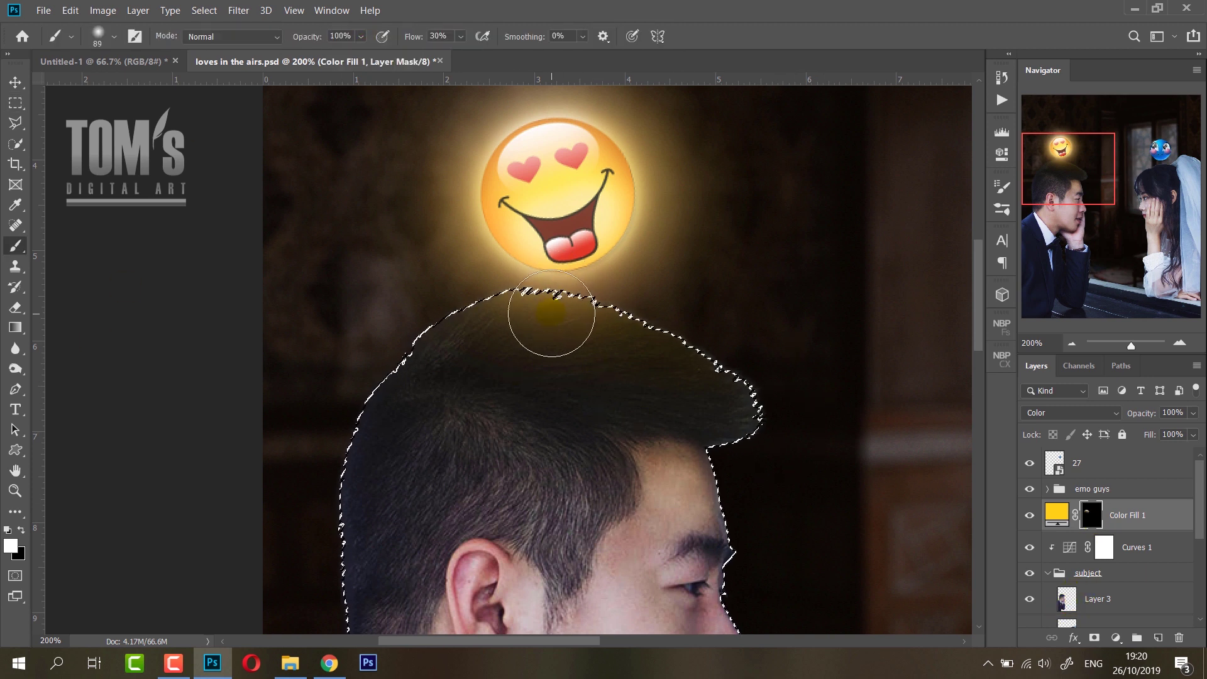
click(1116, 413)
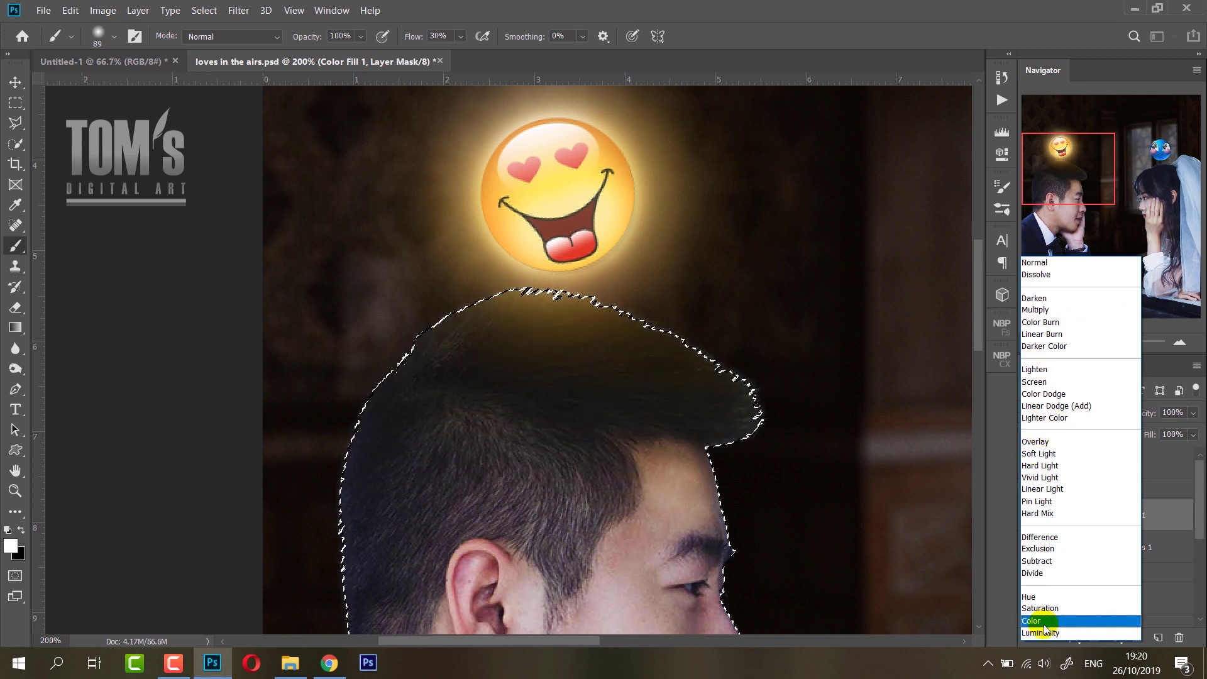
click(1043, 622)
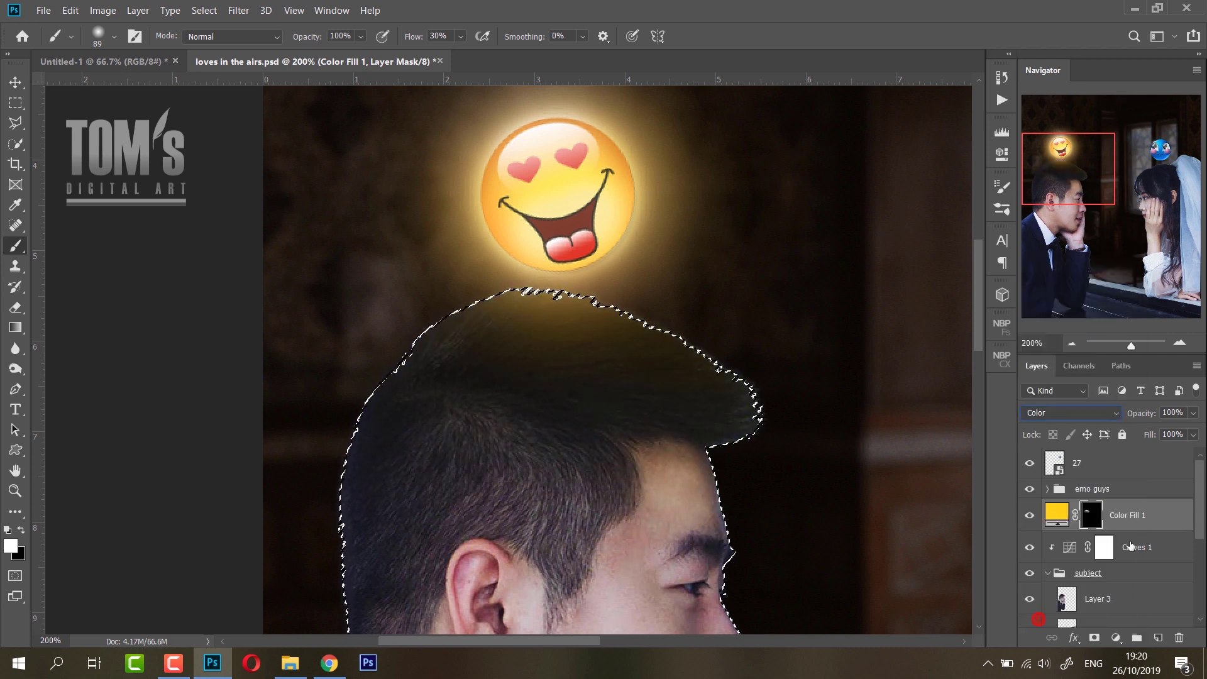
Duplicate the yellow fill, set the copy to Screen, and fill its mask black.
key(m)
key(ctrl+d)
key(ctrl+j)
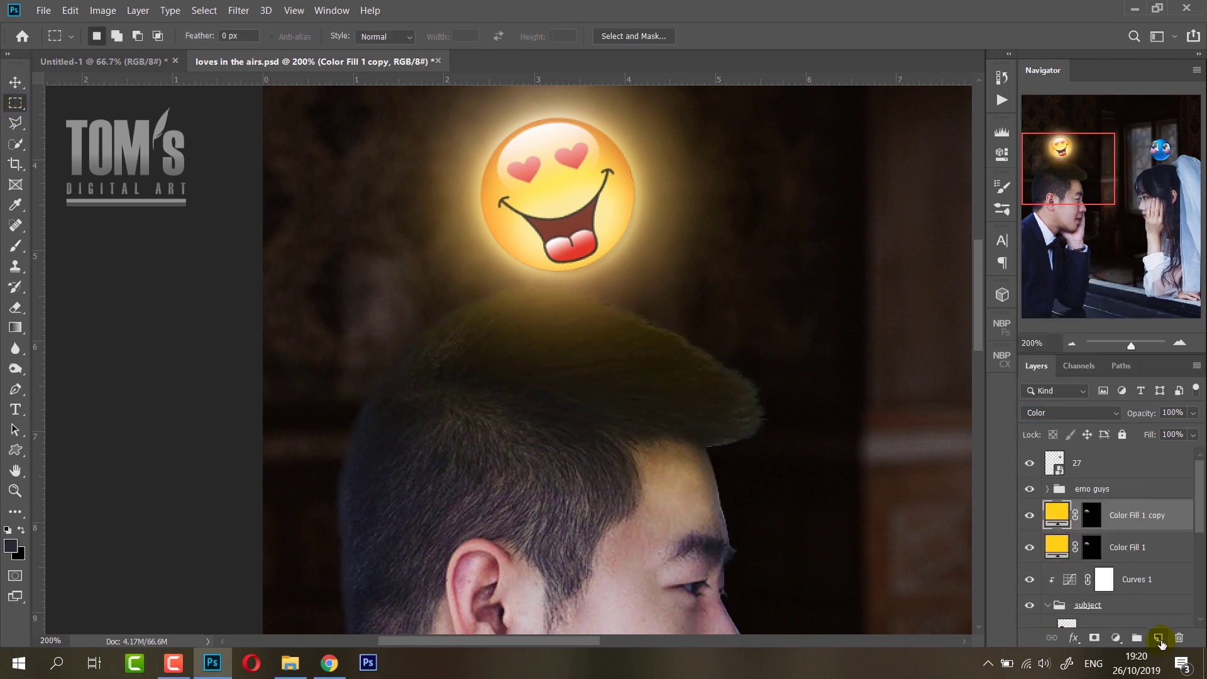
click(1085, 412)
click(1069, 381)
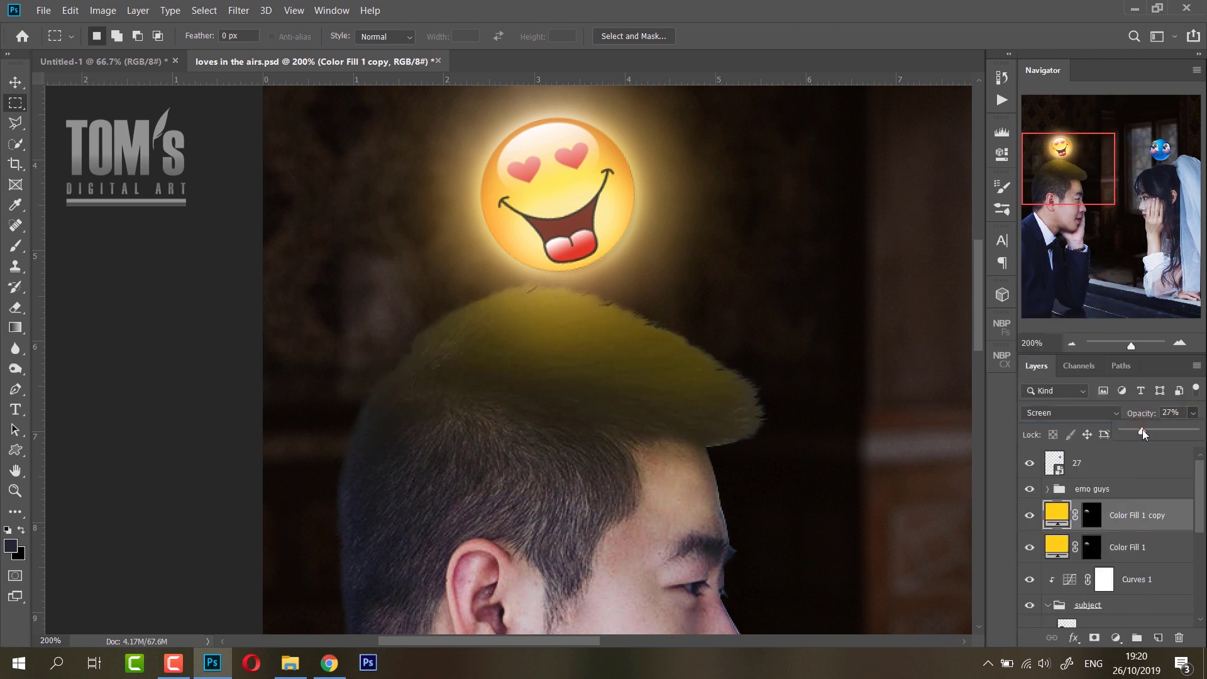
click(1092, 515)
drag(268, 133, 857, 589)
key(x)
key(shift+BackSpace)
key(Return)
key(ctrl+d)
Paint white yellow glow onto the hair just below the heart-eyed emoji.
key(b)
key(x)
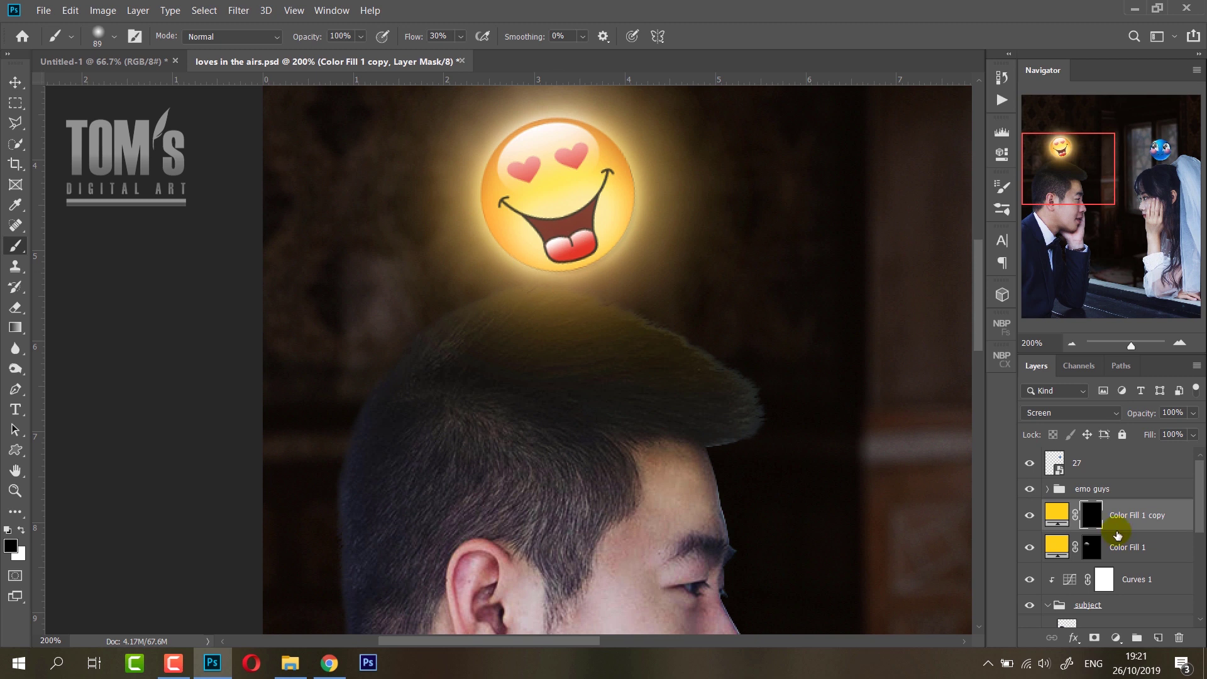
drag(503, 317, 604, 271)
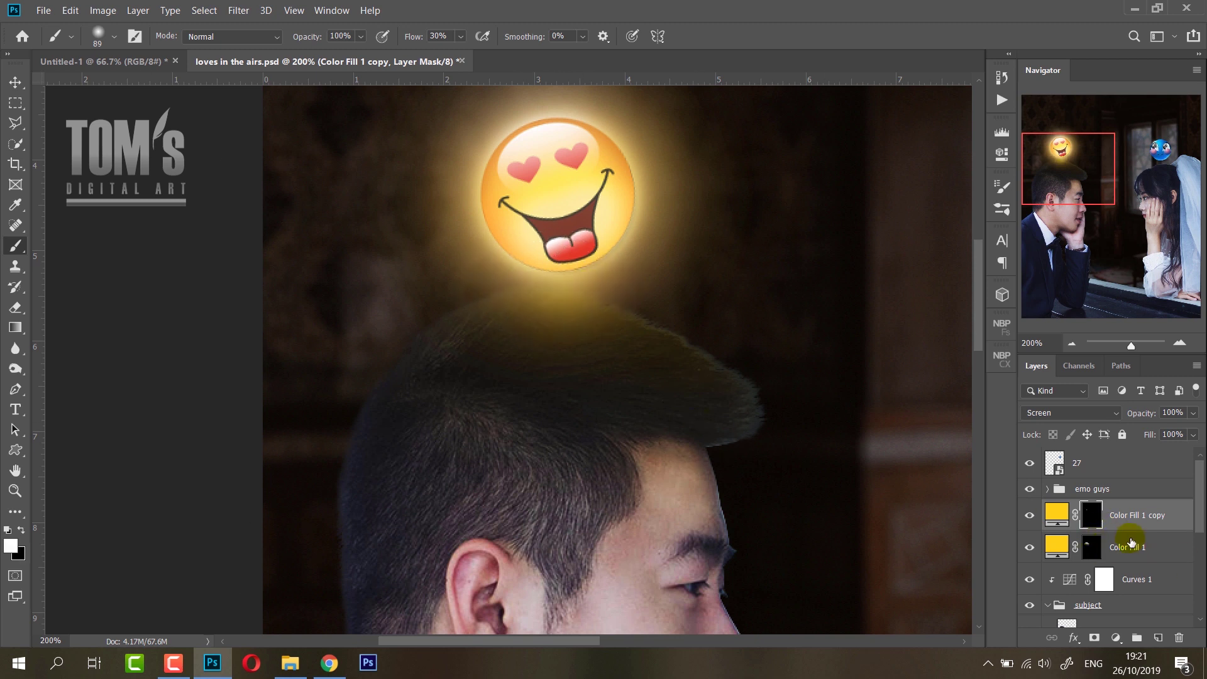
scroll(1094, 541, down, 3)
ctrl+click(1067, 535)
scroll(1106, 535, up, 3)
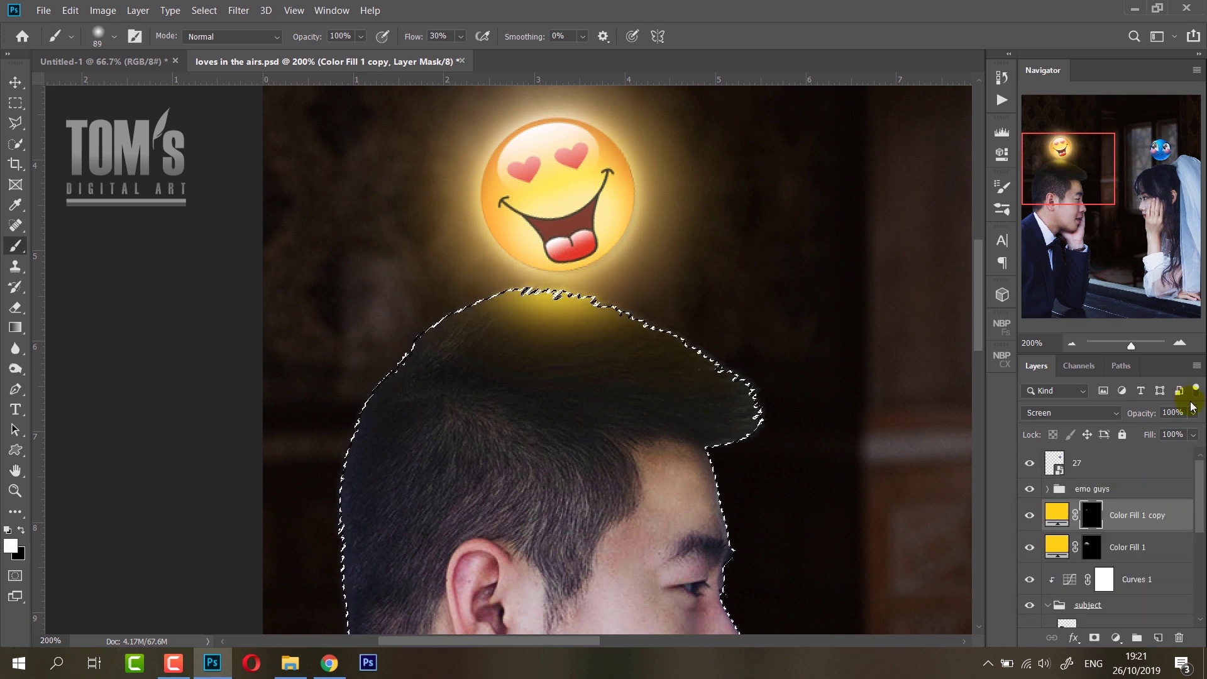
key(m)
key(ctrl+d)
Brush within the man's selection, then fit the image and collapse the subject group.
scroll(1095, 541, down, 3)
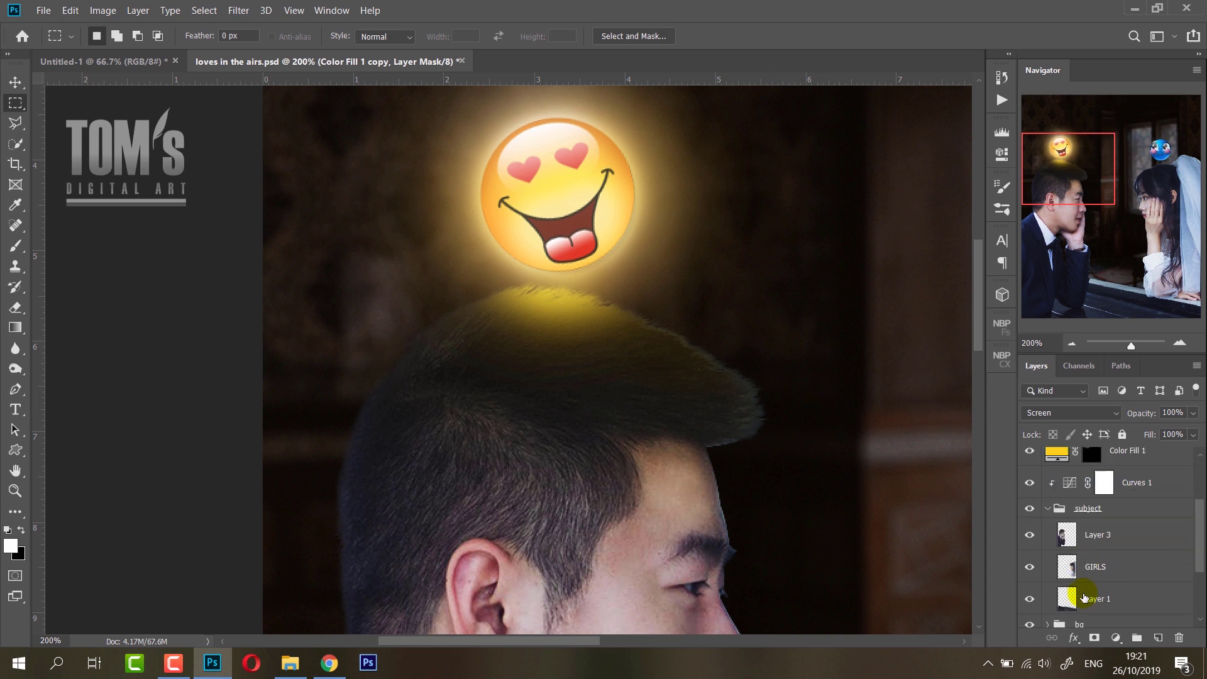
ctrl+click(1067, 546)
scroll(1094, 540, up, 2)
key(b)
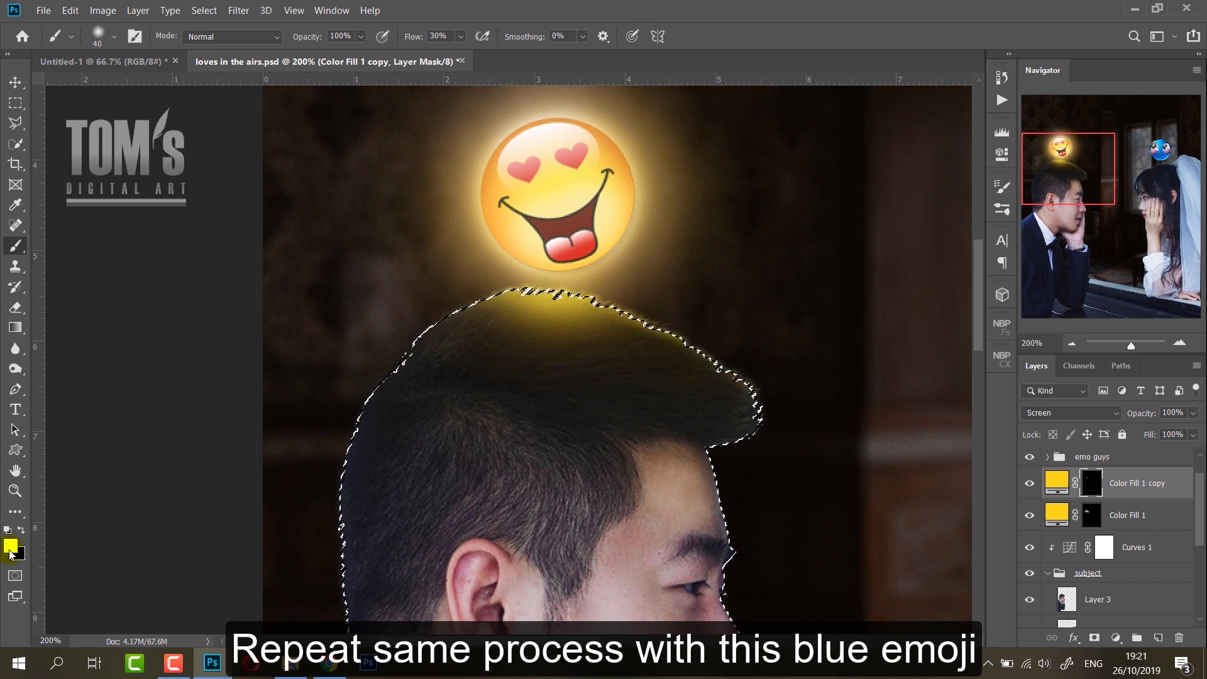
key(ctrl+d)
key(m)
key(ctrl+0)
click(1047, 571)
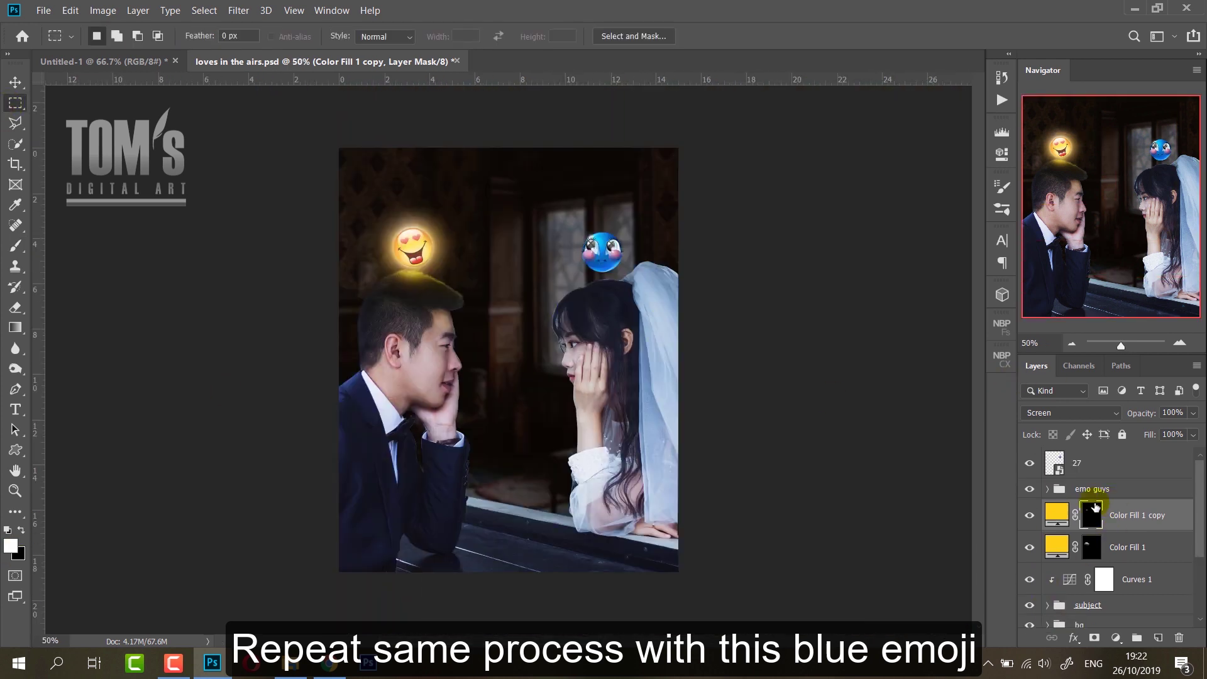
Duplicate blue emoji layer 27 and apply a Gaussian Blur to the copy.
click(1107, 463)
key(ctrl+j)
click(239, 10)
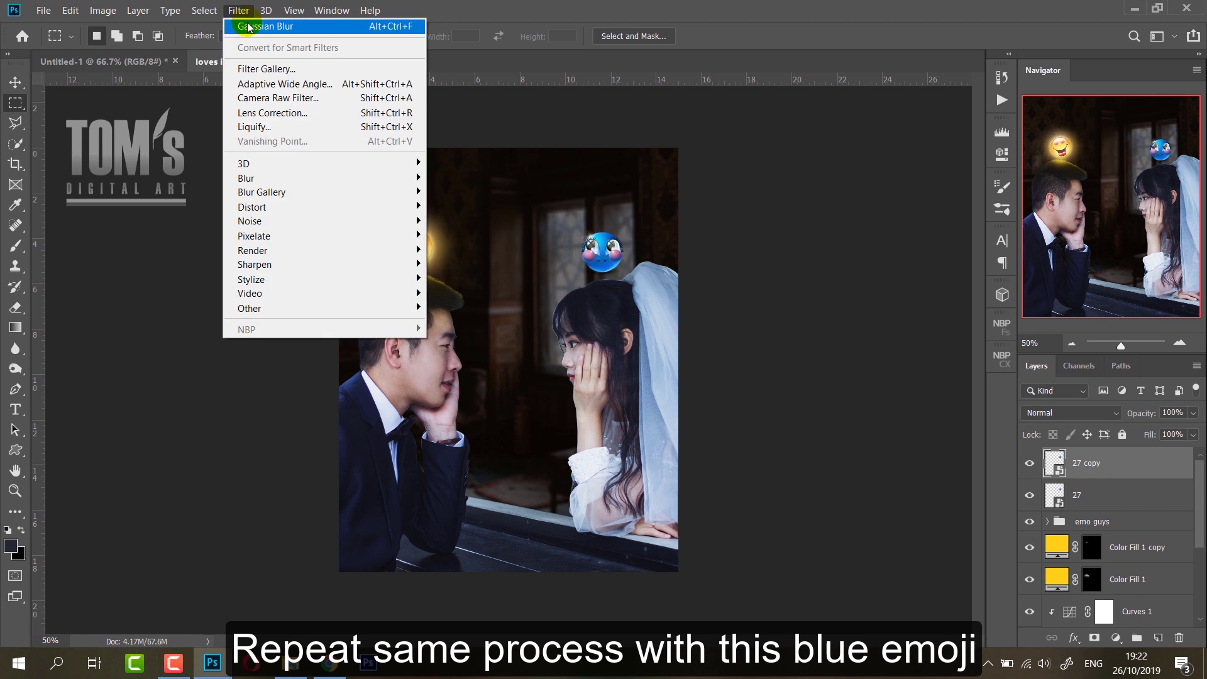
click(764, 422)
drag(722, 464, 681, 464)
key(Return)
click(1072, 413)
Duplicate the blurred glow and reapply the blur to strengthen it.
click(1044, 379)
key(ctrl+j)
click(239, 11)
click(265, 26)
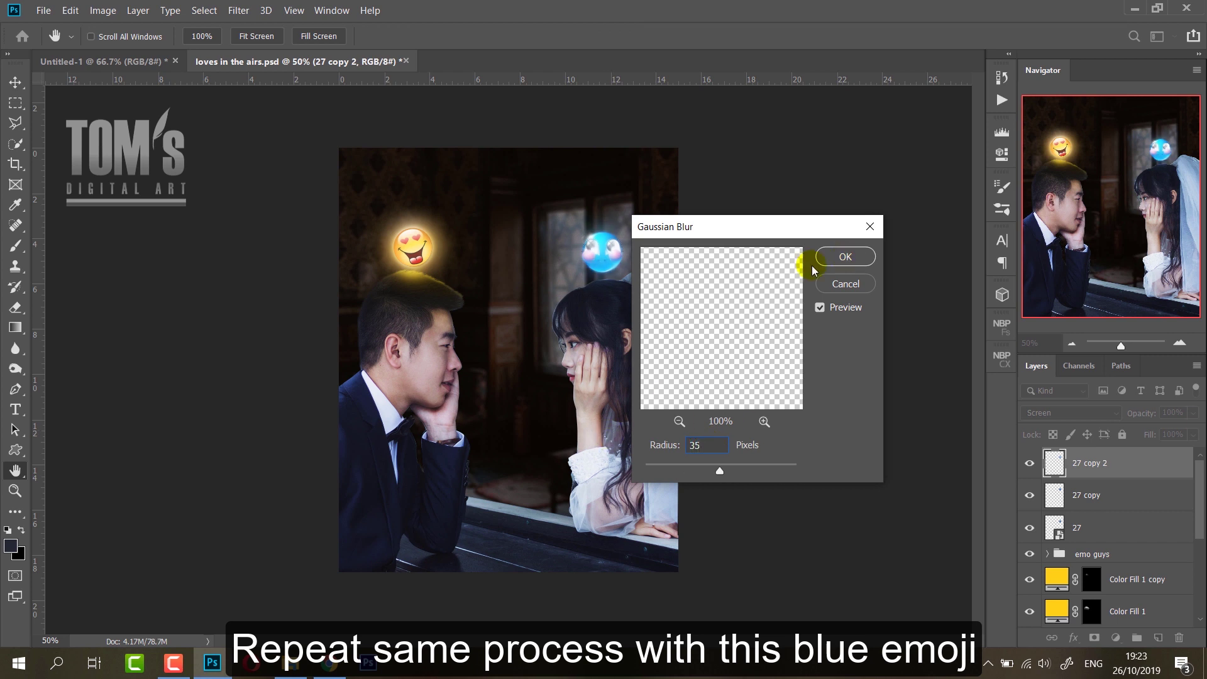
key(Return)
key(ctrl+j)
key(ctrl+j)
key(ctrl+j)
key(ctrl+j)
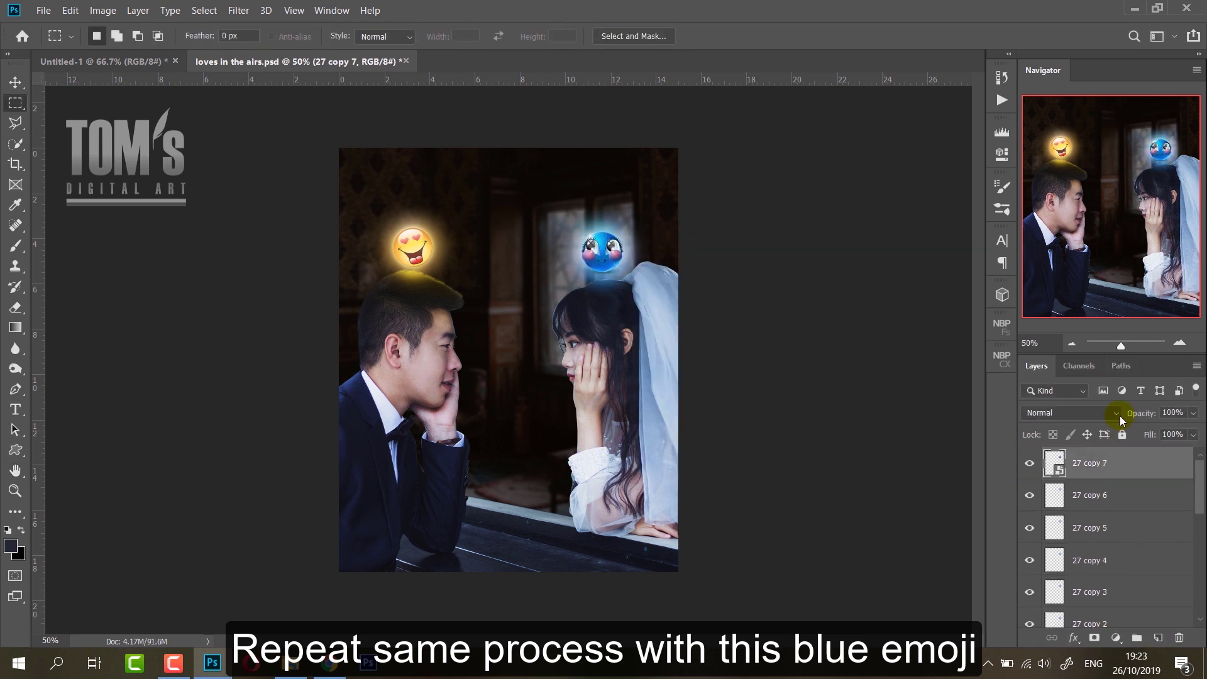
Set the glow to Hard Light at 92% opacity and group it as 'emo girls'.
click(1072, 413)
click(1040, 465)
drag(1188, 432, 1192, 436)
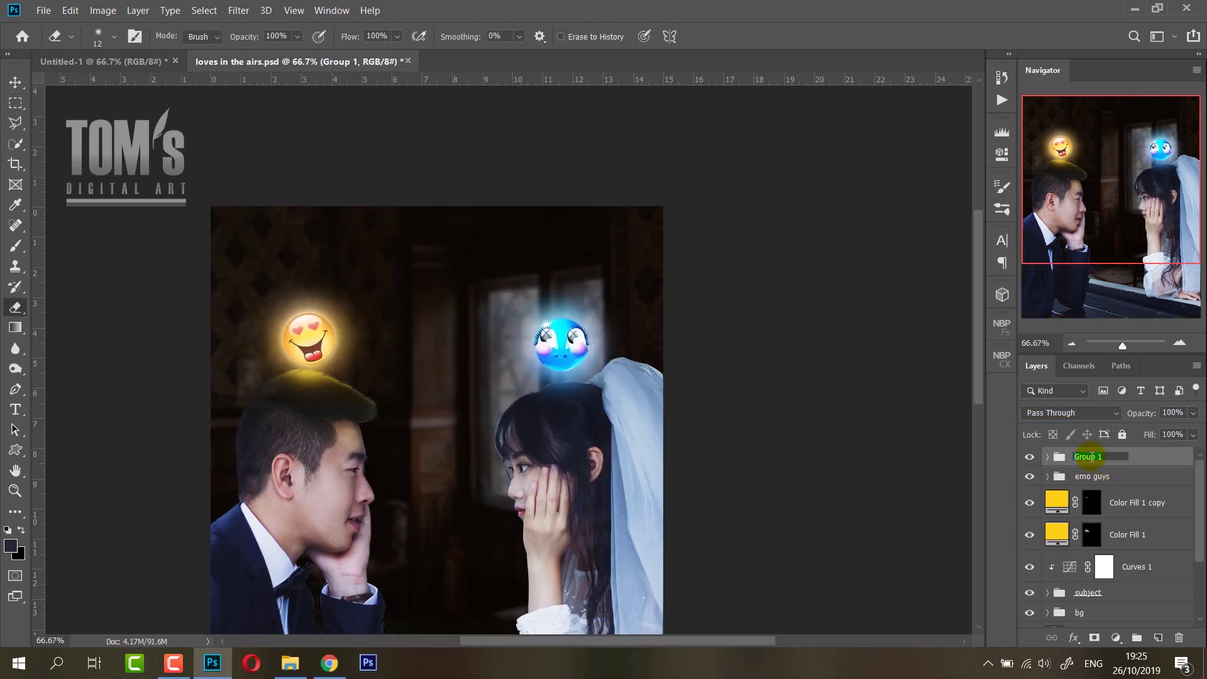
text(emo girls)
key(Return)
Move both yellow colour fills into the subject group and clip them to the man.
key(v)
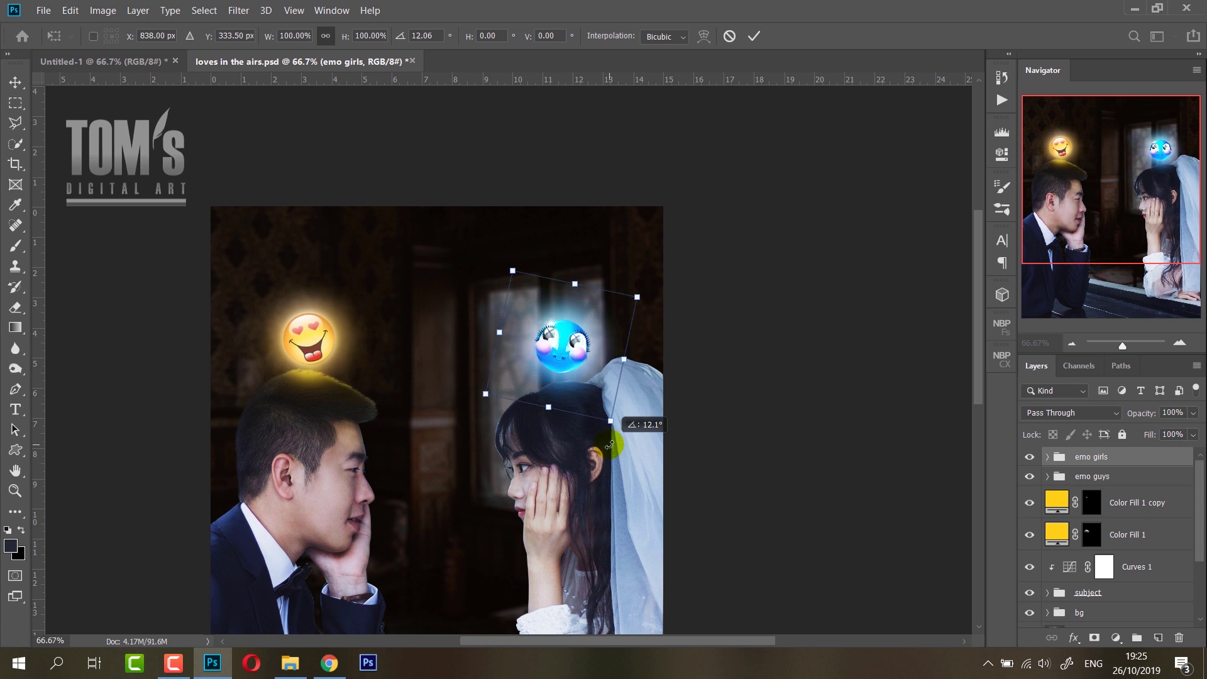
click(1137, 503)
shift+click(1125, 534)
drag(1126, 534, 1059, 598)
right_click(1121, 480)
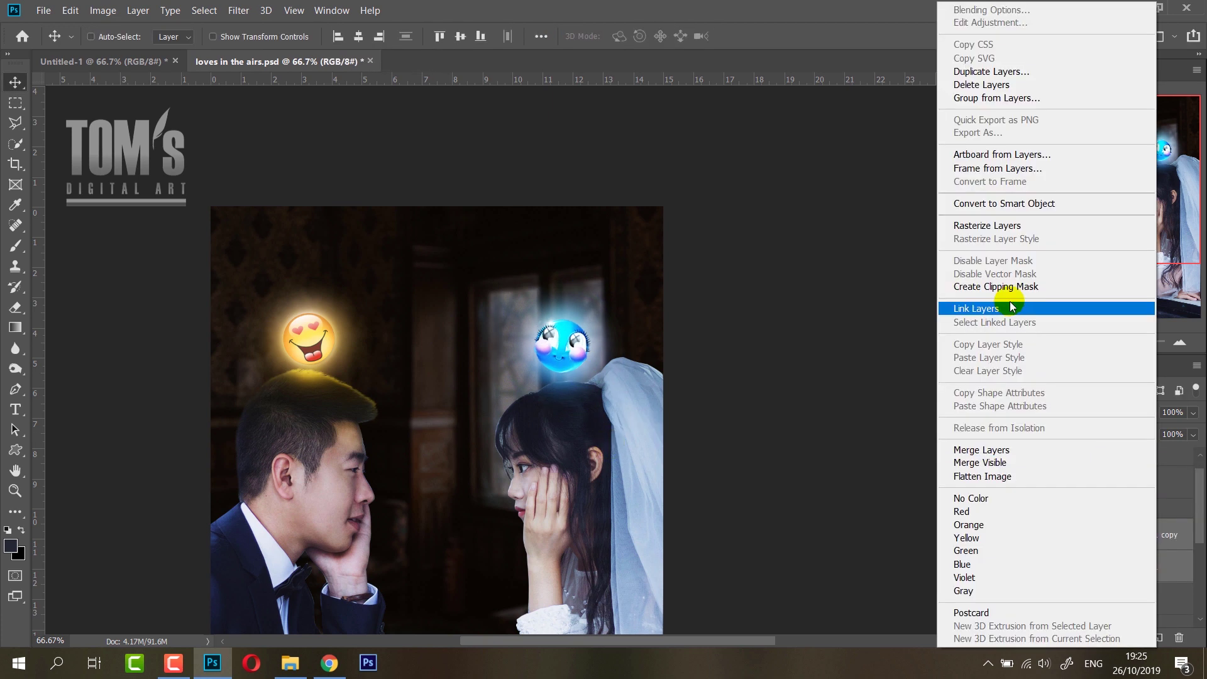
click(1031, 310)
key(m)
Add a bright blue Solid Color fill above GIRLS, clipped, with an inverted mask.
scroll(1107, 566, down, 1)
click(1095, 572)
click(1116, 637)
click(1108, 359)
click(984, 278)
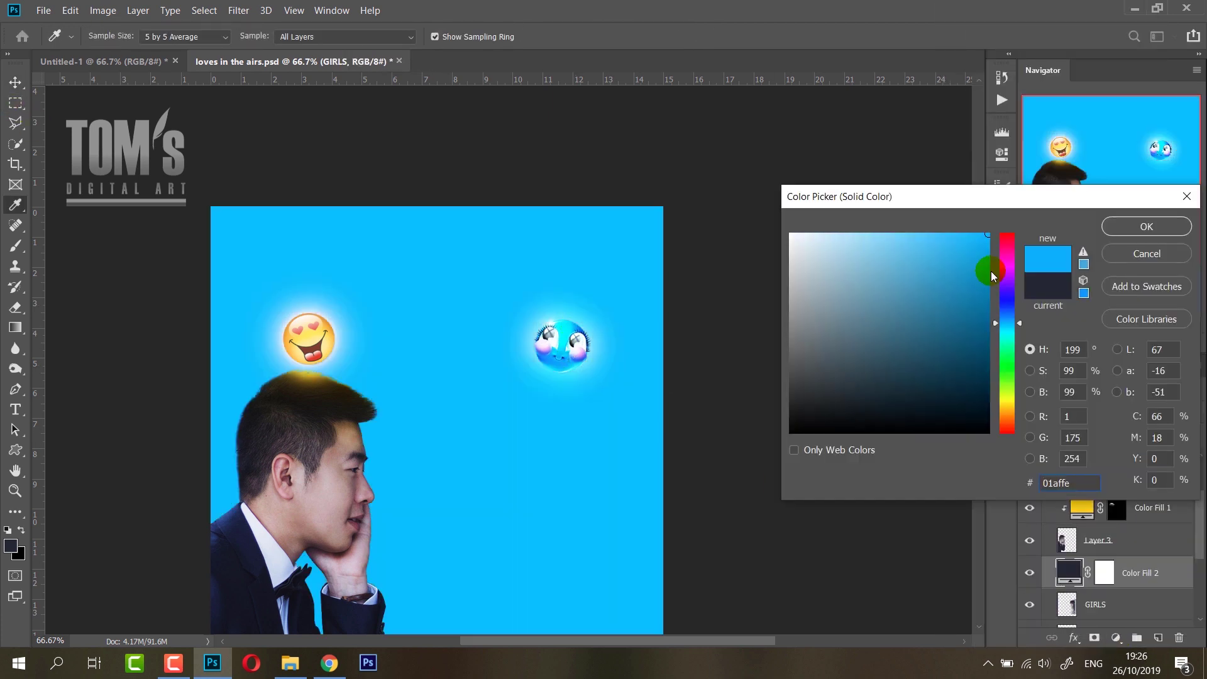
click(1149, 227)
key(ctrl+alt+g)
click(1116, 572)
key(ctrl+i)
scroll(629, 378, up, 2)
Paint blue glow below the emoji with a 275 brush at 30%, then the veil top at size 20.
key(b)
right_click(202, 203)
key(Return)
key(ctrl+minus)
key(3)
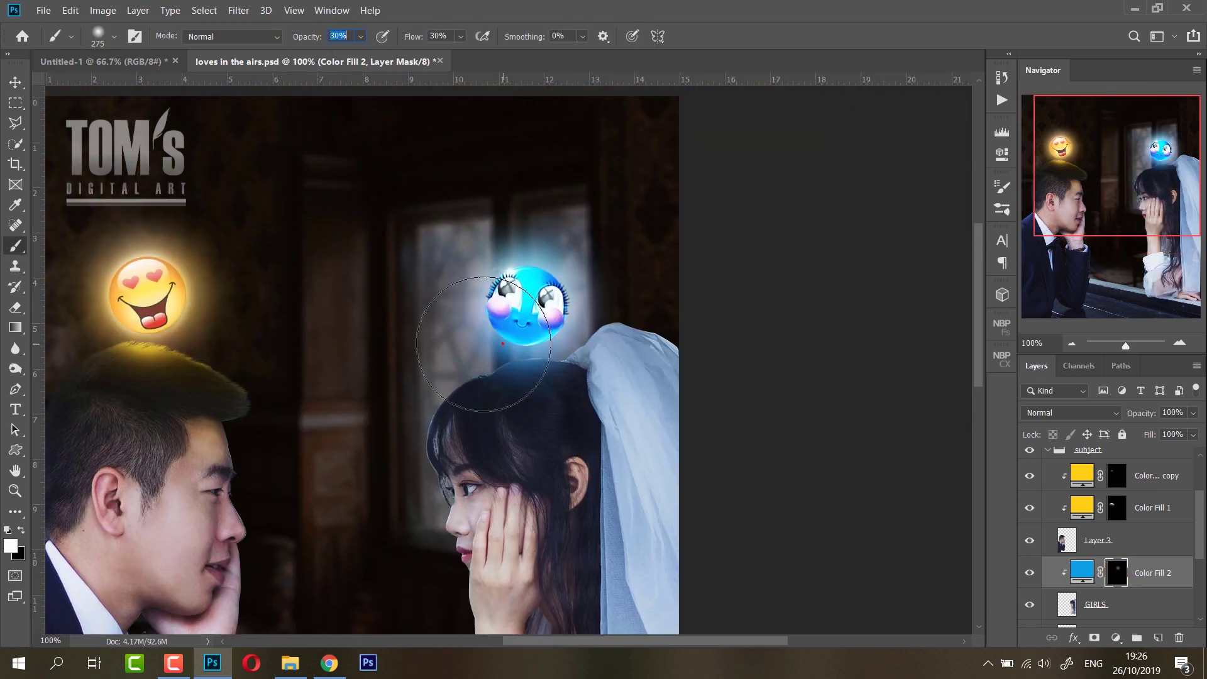
click(525, 302)
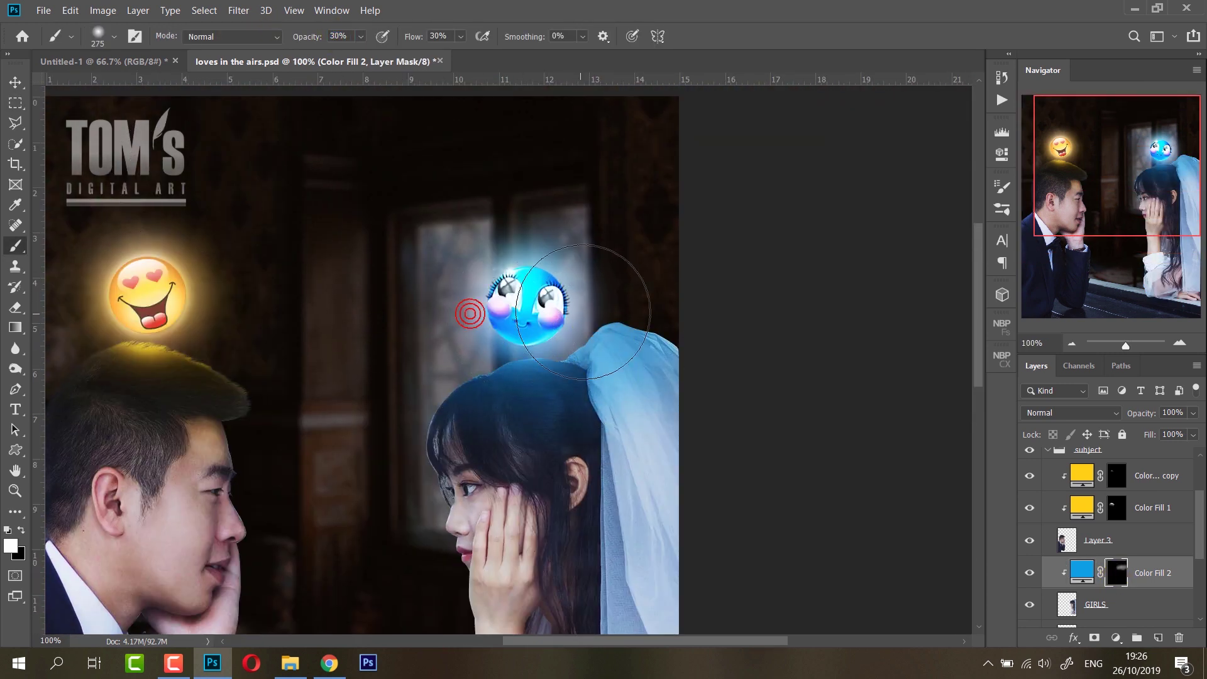
key(0)
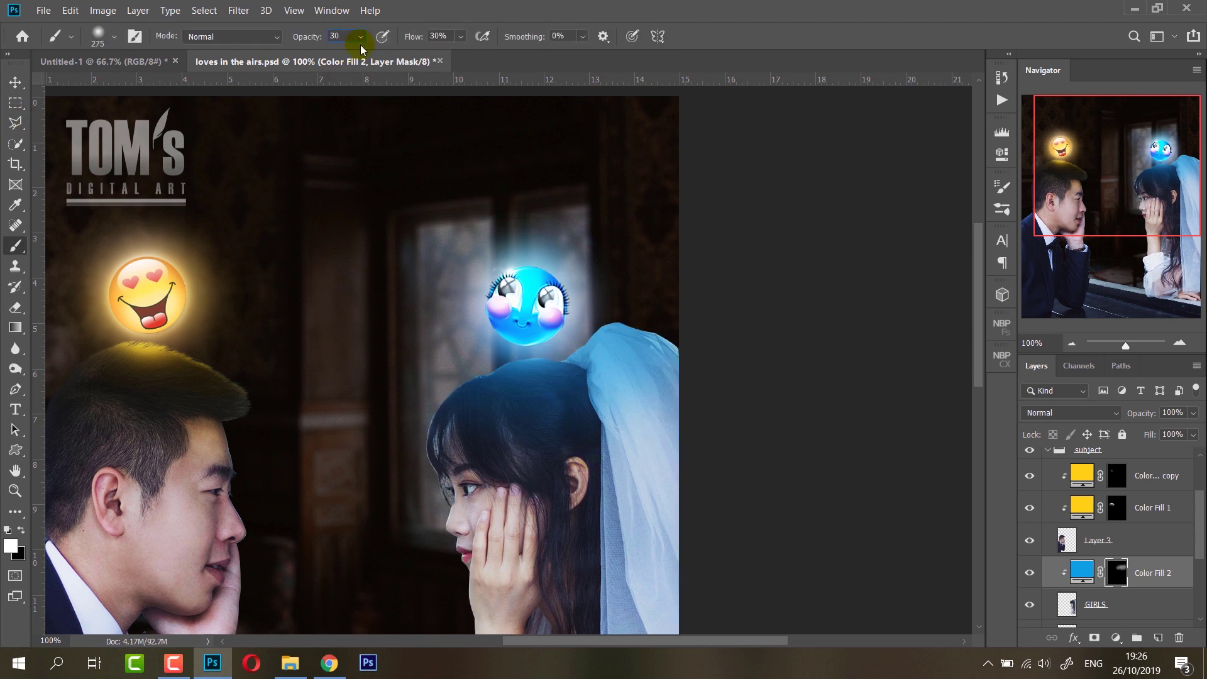
key([)
key([)
key([)
drag(587, 382, 611, 354)
key(])
key(])
key(])
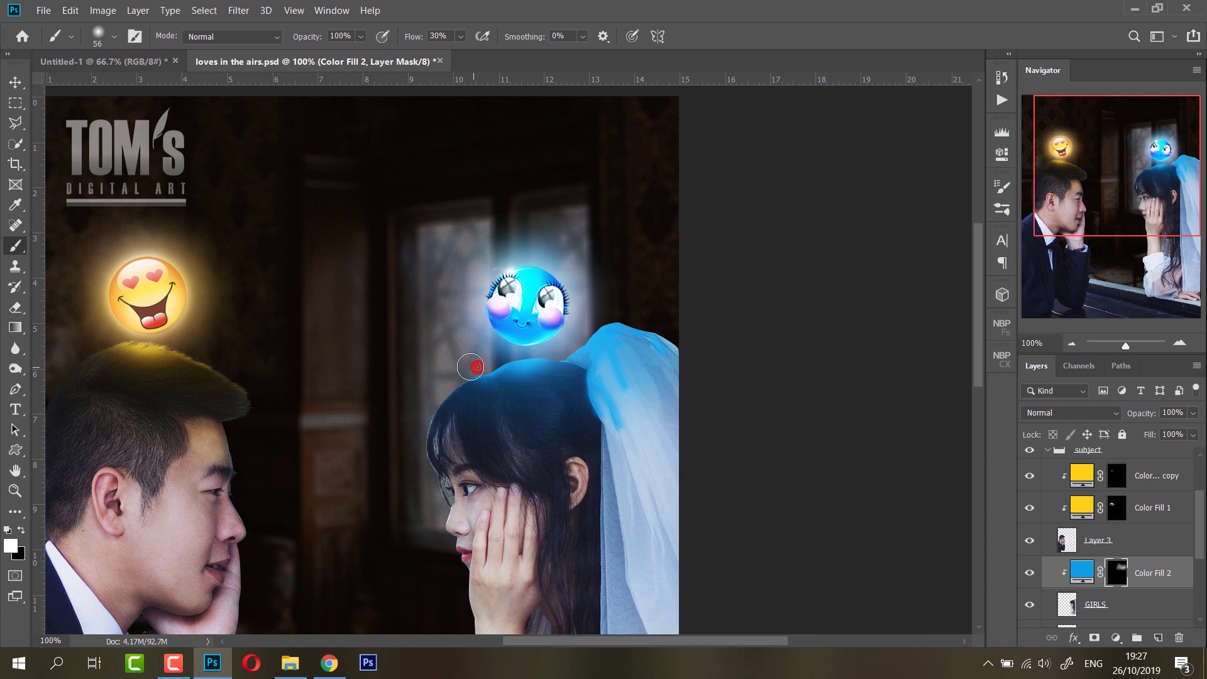
Set the blue fill to Color, duplicate it, and set the copy to Screen.
click(1073, 413)
click(1047, 624)
click(1185, 587)
key(ctrl+j)
click(1072, 412)
click(1057, 381)
Fill the blue copy's mask with black to hide it.
right_click(1151, 572)
click(943, 278)
key(ctrl+a)
key(x)
key(alt+BackSpace)
key(ctrl+d)
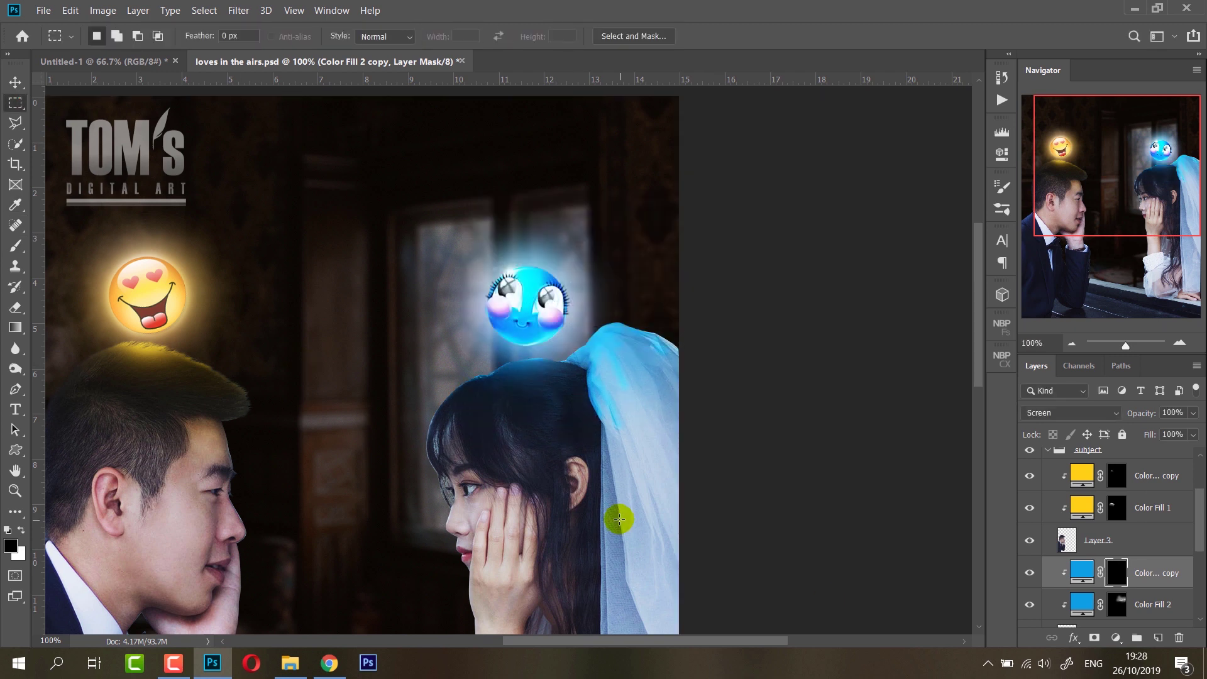
With brush size 56 and 5% flow, paint a faint blue glow on the hair top.
key(])
key(])
key(bracketleft)
key(bracketleft)
key(bracketleft)
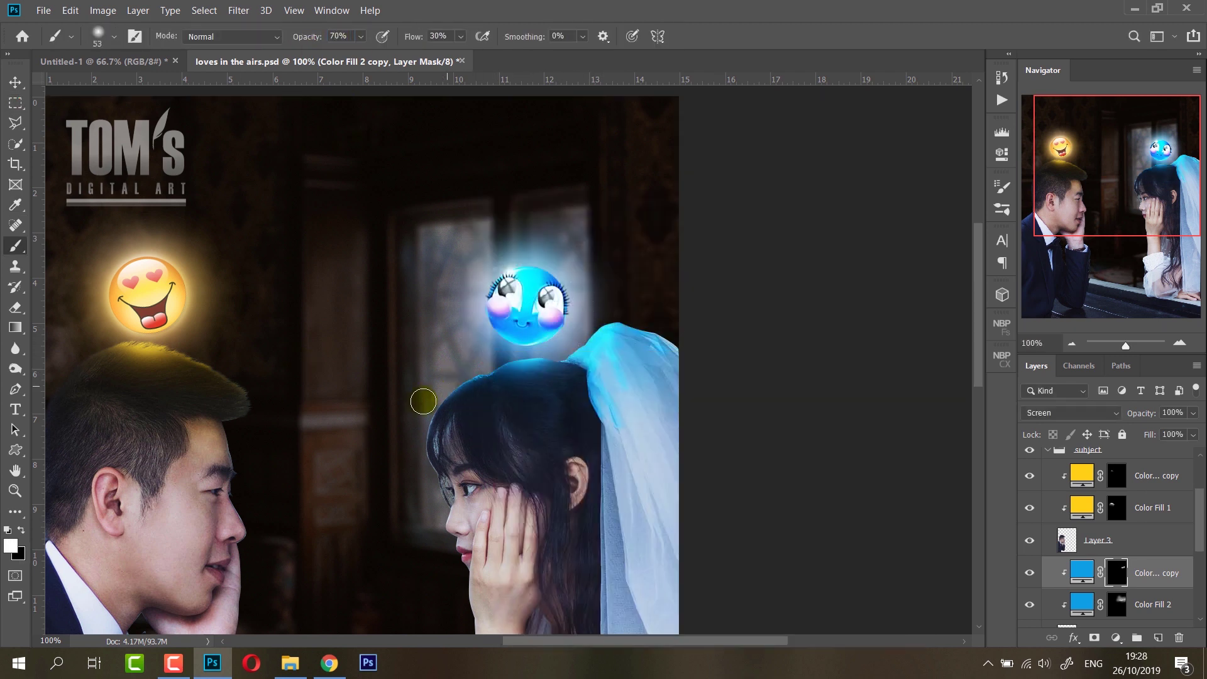
text(5)
key(Return)
right_click(481, 342)
text(56)
key(Return)
drag(558, 402, 582, 380)
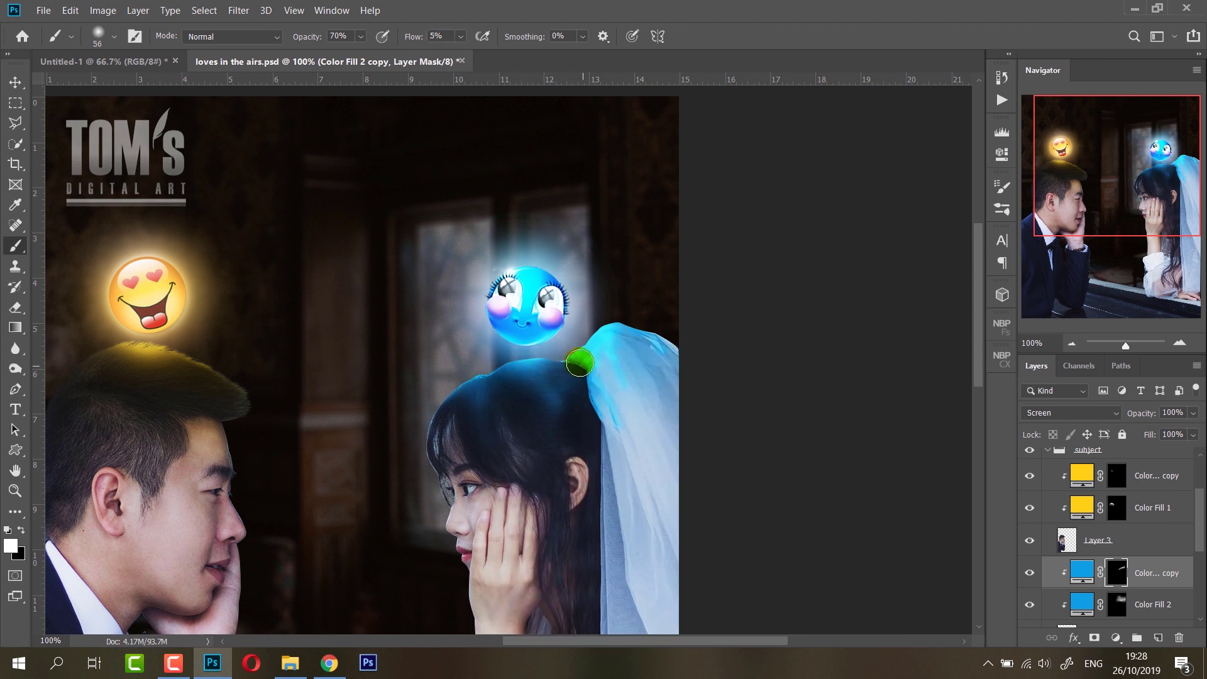
Add a layer mask to the GIRLS layer.
scroll(1066, 522, down, 3)
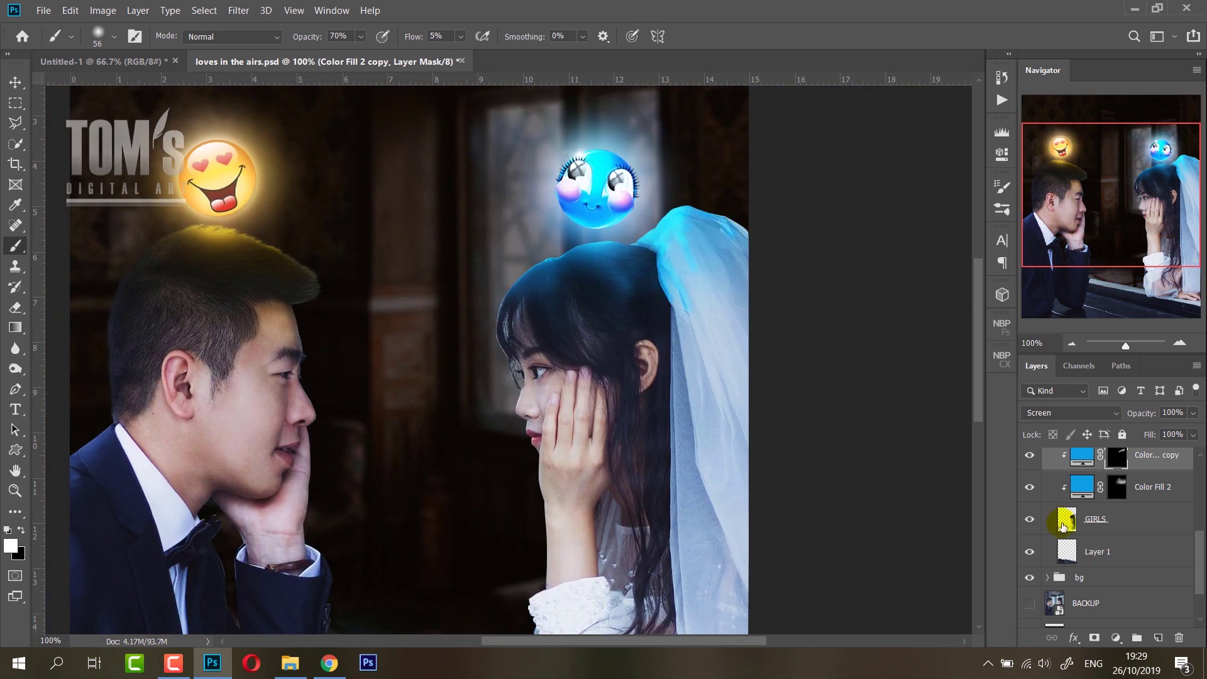
click(1066, 522)
click(1094, 638)
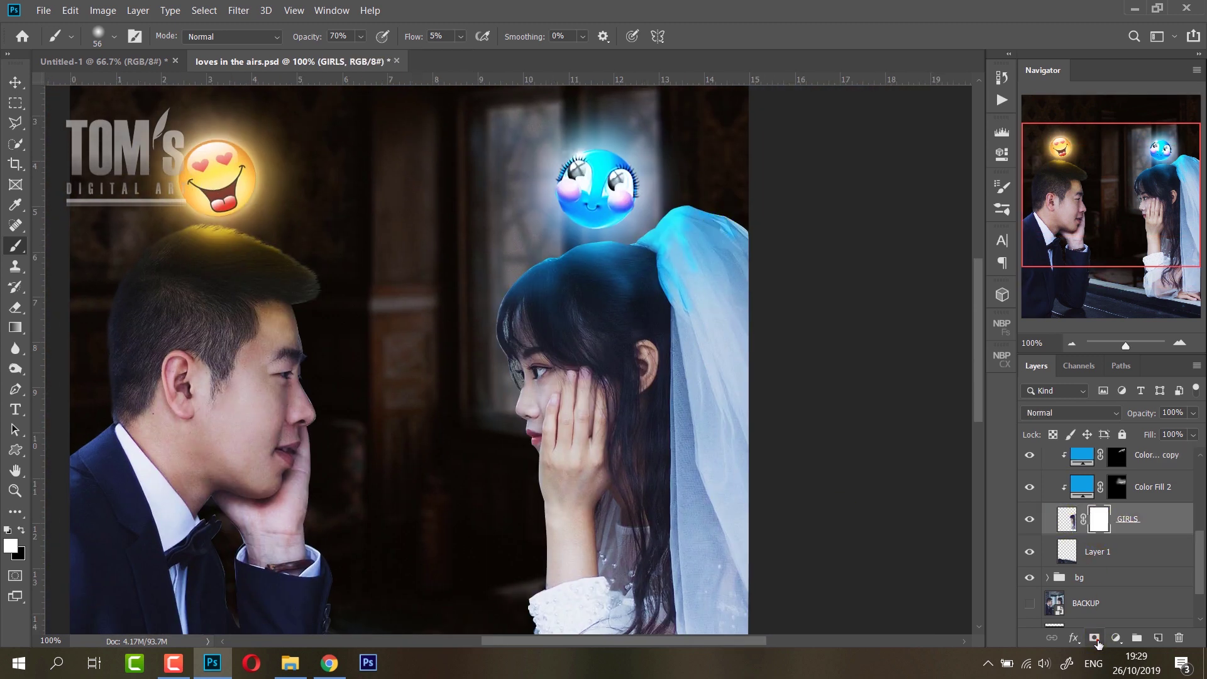
Paint at 100% opacity on the GIRLS mask to remove the rough hair edge.
scroll(526, 436, up, 5)
key(0)
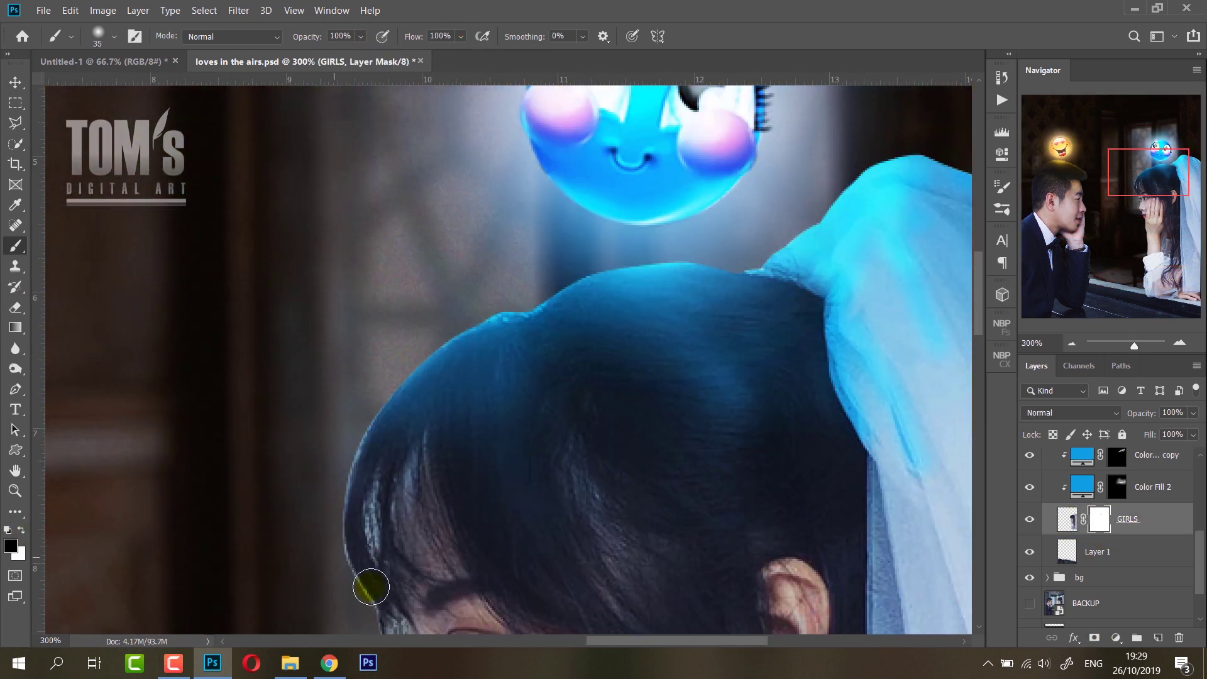
mouse_move(372, 427)
mouse_down()
mouse_move(530, 309)
mouse_move(735, 269)
mouse_up()
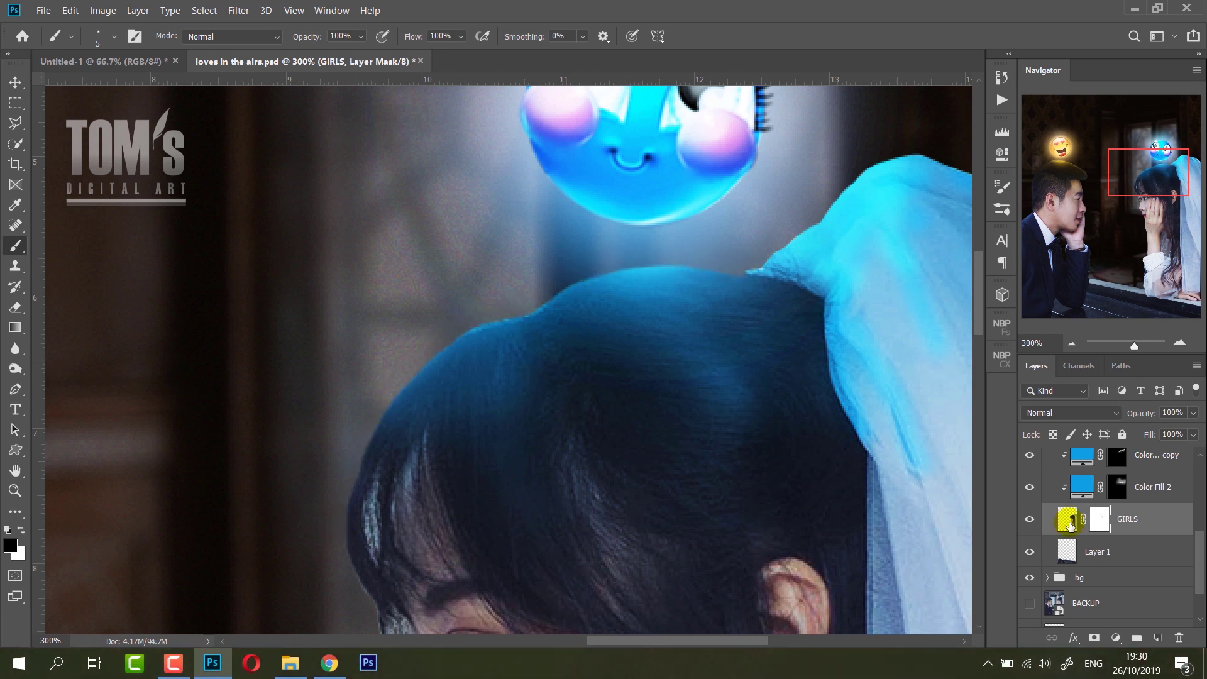
Return to the GIRLS pixels, fit the view, and reset a white brush at size 67.
click(1067, 520)
key(ctrl+0)
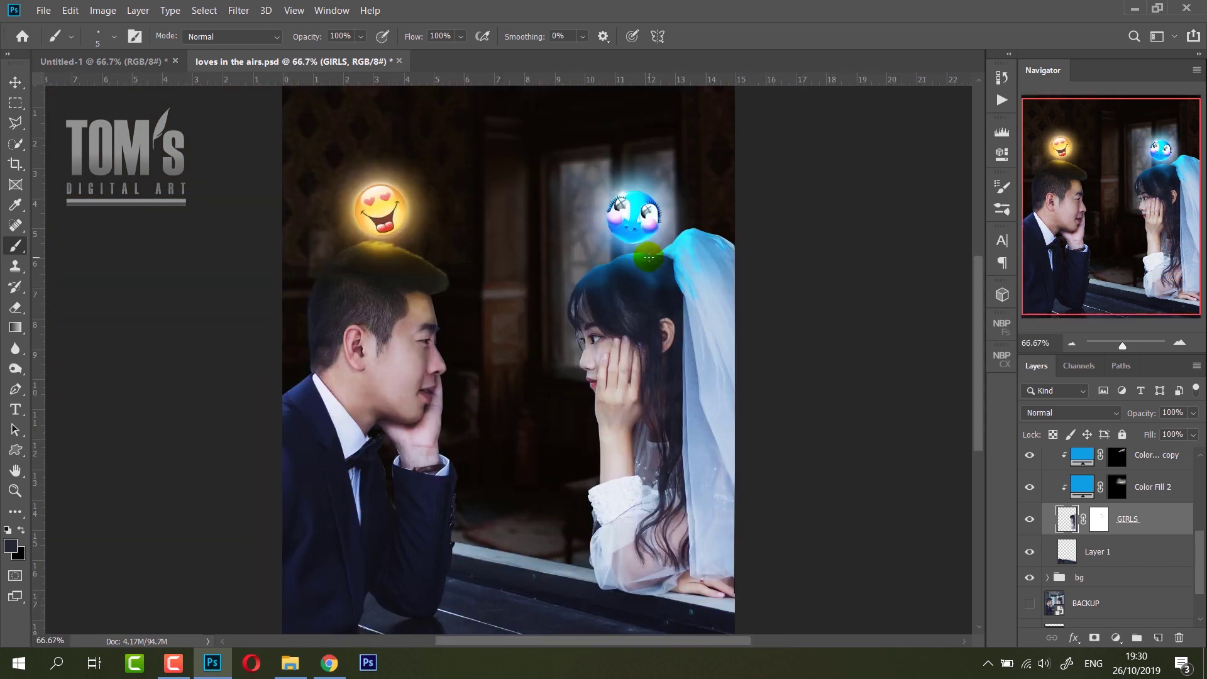
key(alt+bracketright)
key(alt+bracketright)
key(x)
right_click(697, 277)
drag(648, 315, 669, 315)
key(Return)
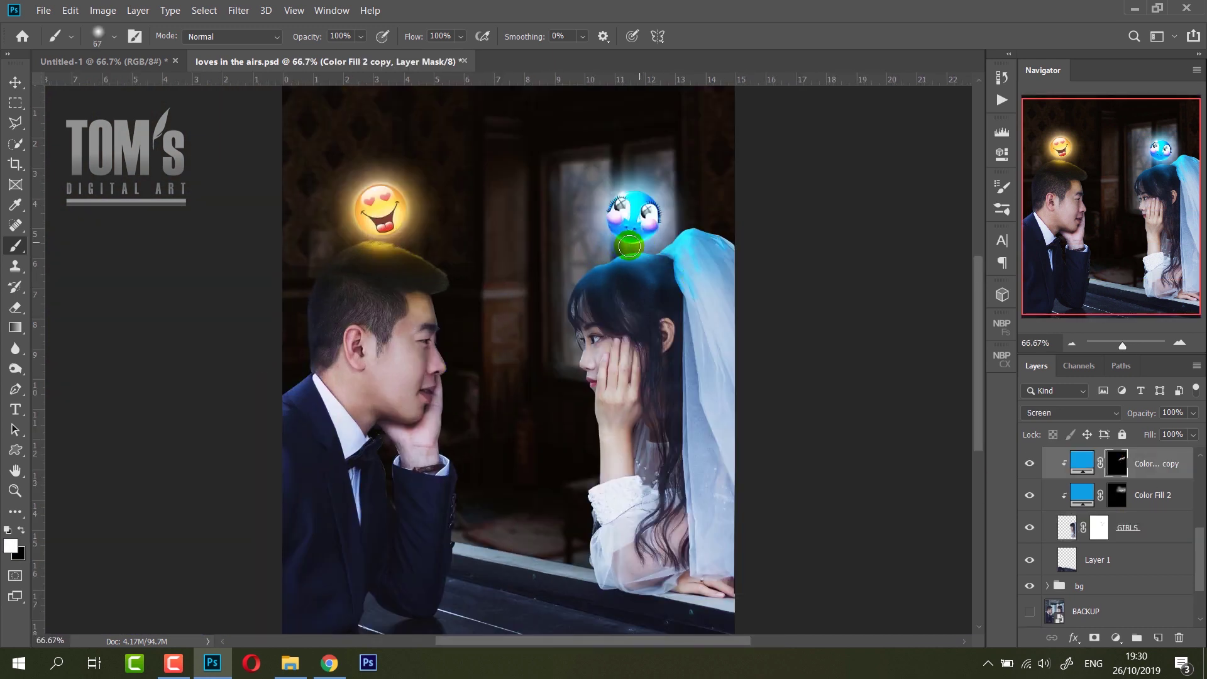
key(v)
key(ctrl+minus)
key(ctrl+minus)
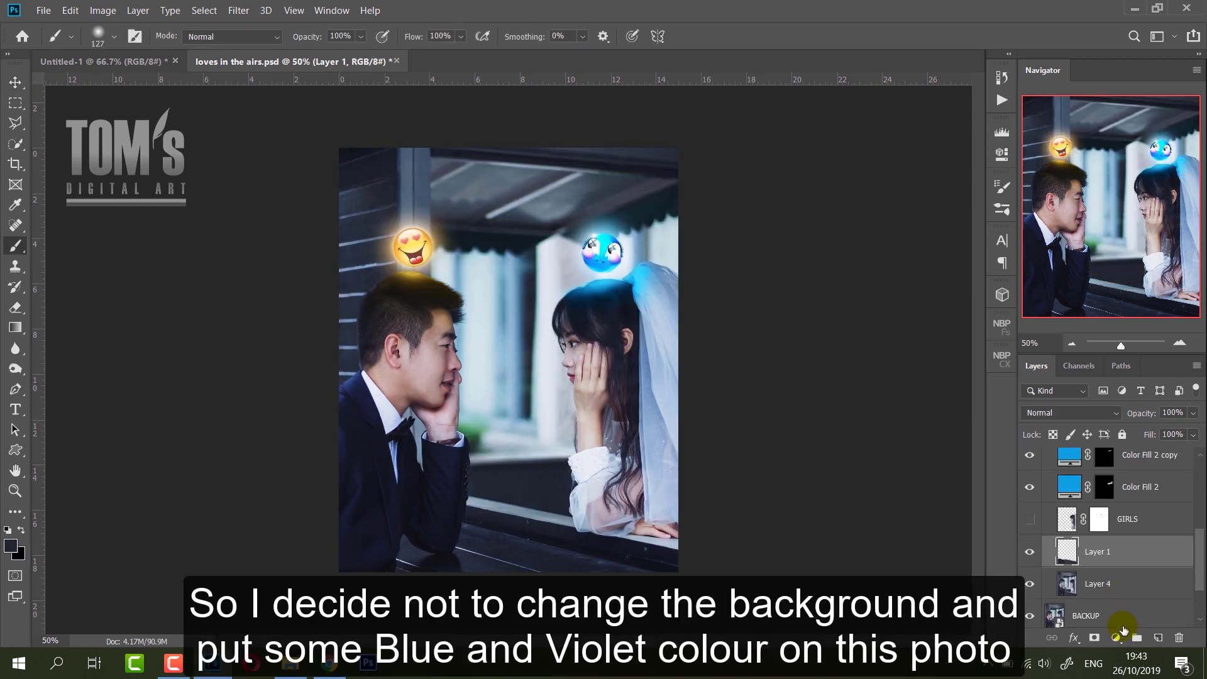
Add a dark blue Solid Color fill layer over the whole photo.
click(1118, 638)
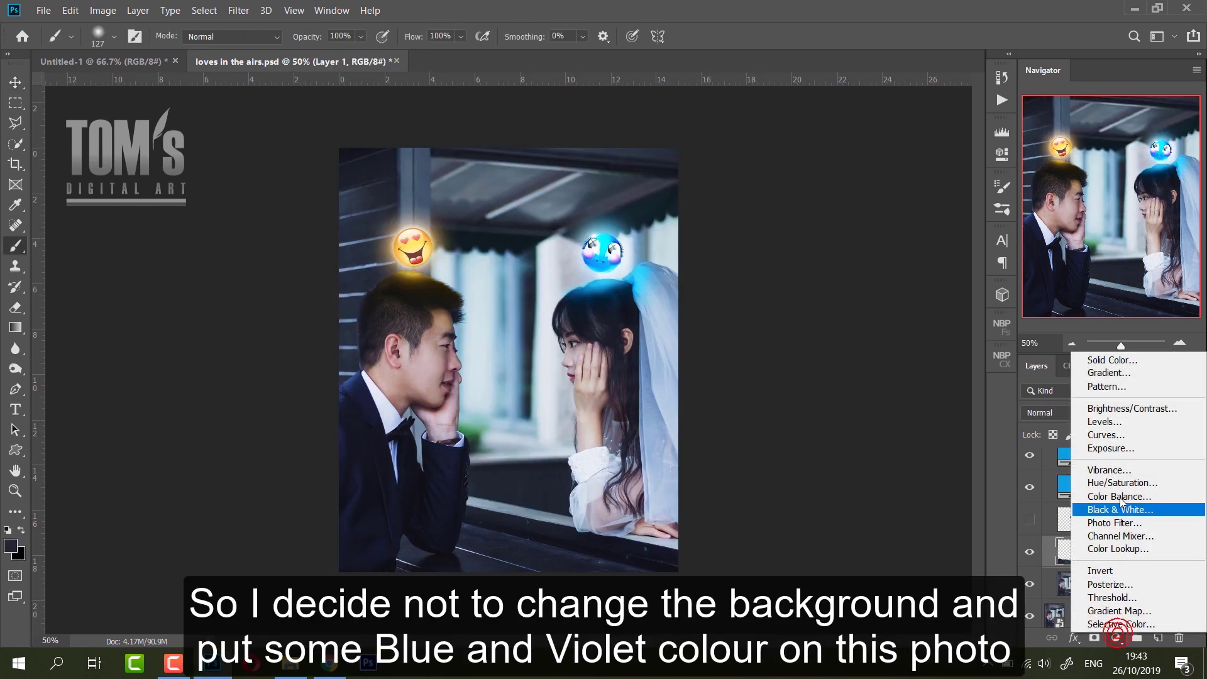
click(1110, 362)
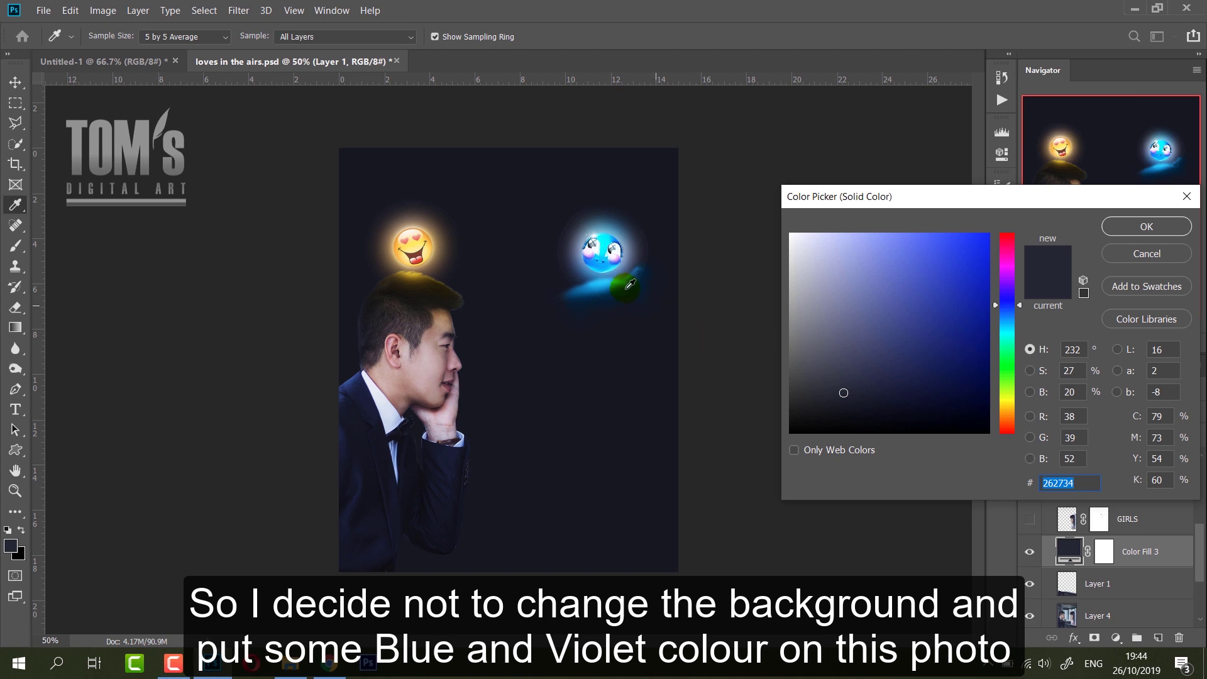
mouse_move(979, 333)
mouse_down()
mouse_move(966, 279)
mouse_move(1008, 312)
mouse_move(979, 305)
mouse_up()
click(1147, 226)
click(1069, 414)
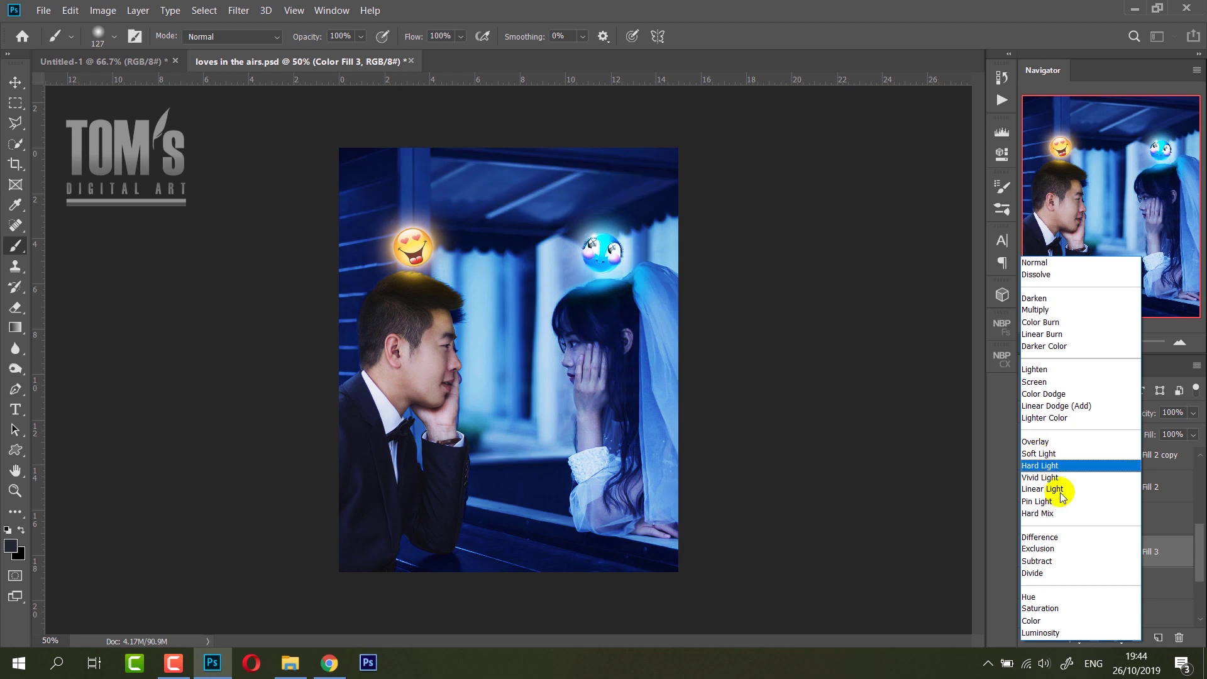
Set Color Fill 3 to Color, invert its mask, and clip it to the layer below.
click(1031, 620)
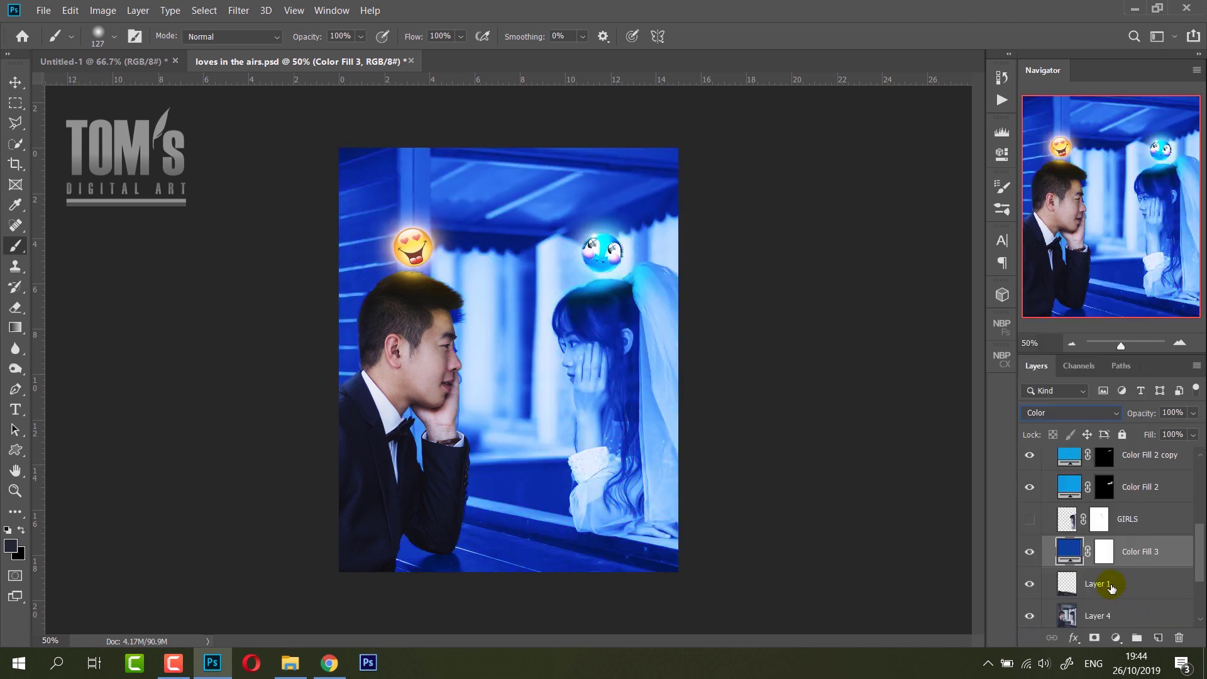
click(1105, 558)
key(ctrl+i)
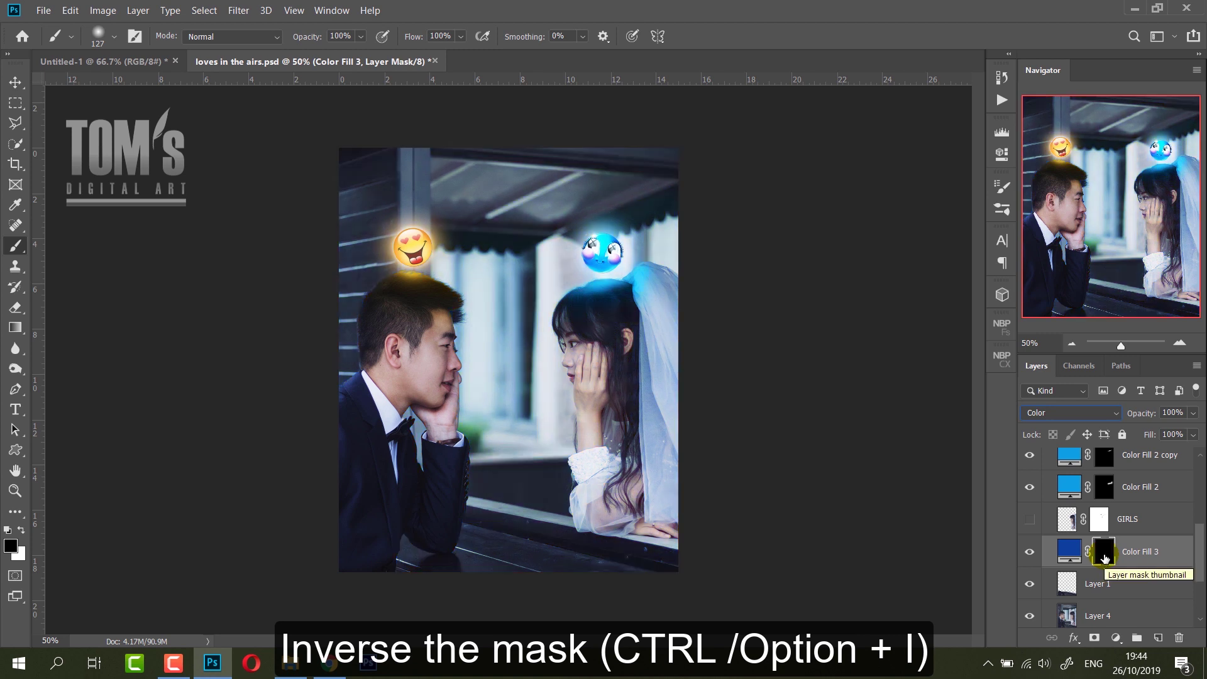
right_click(540, 485)
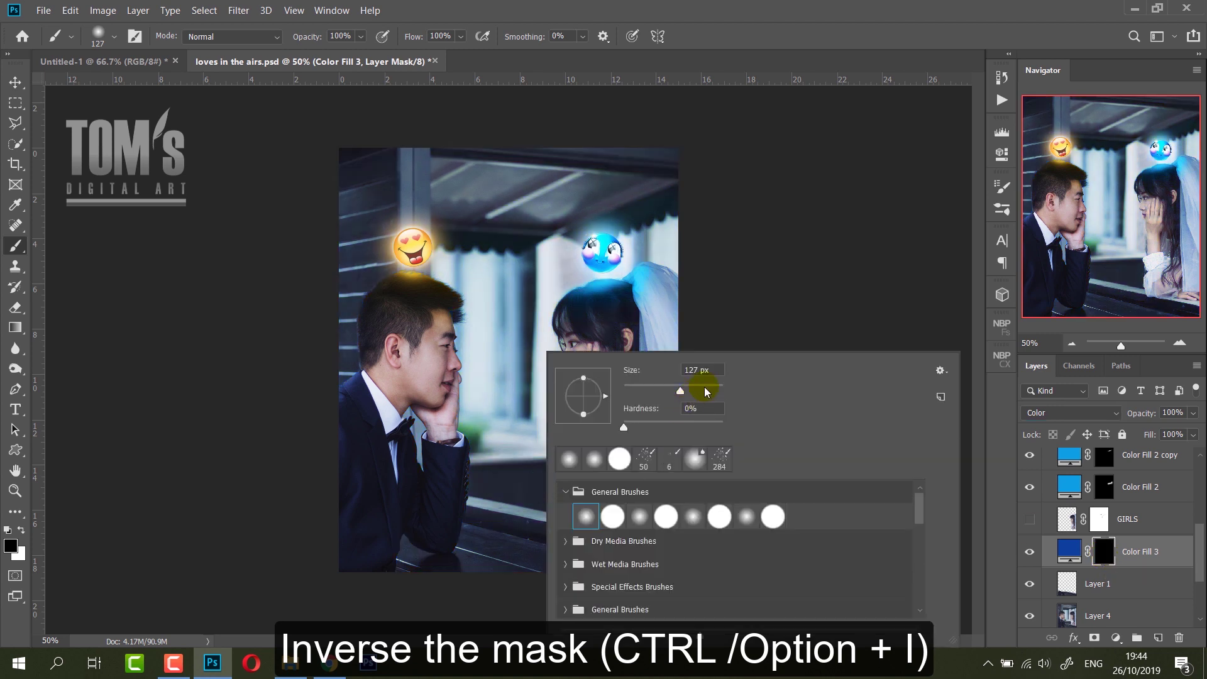
right_click(1178, 553)
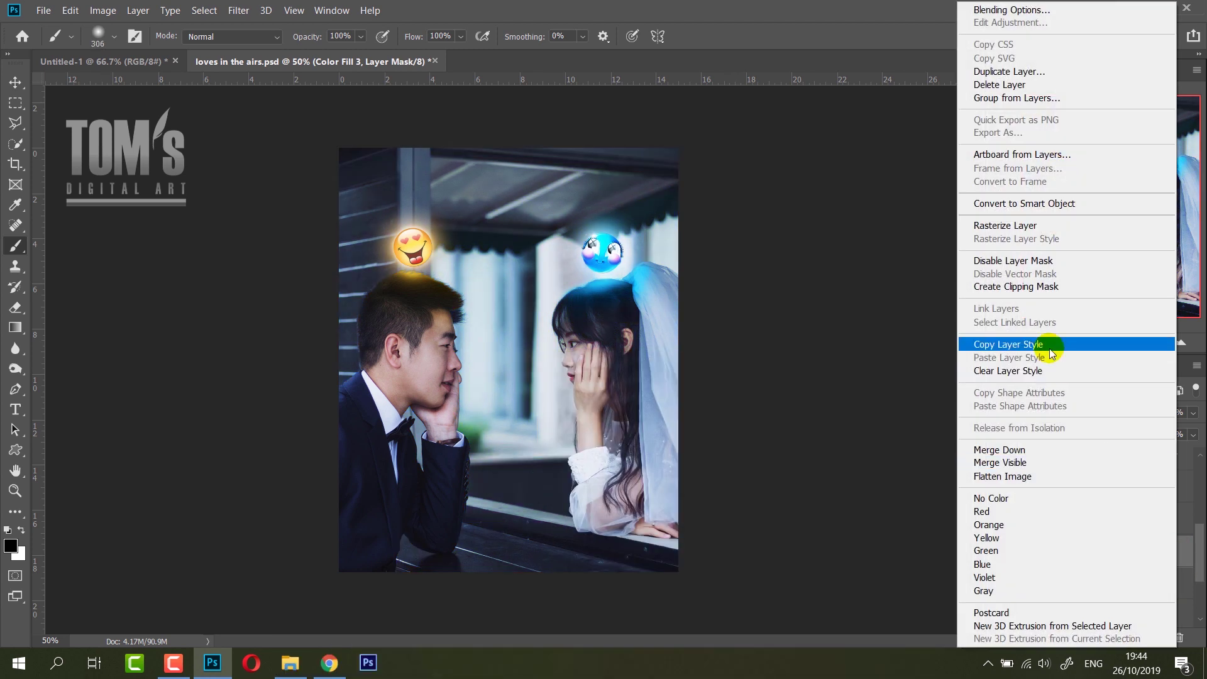
click(1010, 290)
Paint white on the mask along the railing to tint it blue.
click(587, 501)
key(x)
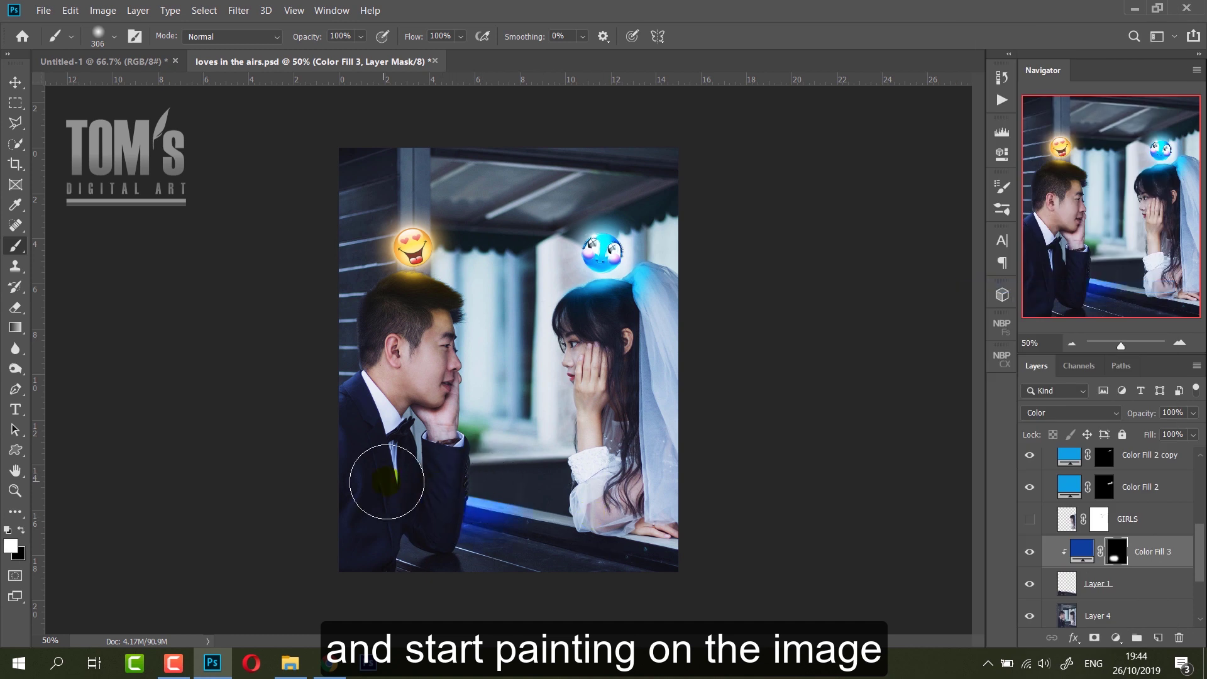
drag(494, 494, 701, 501)
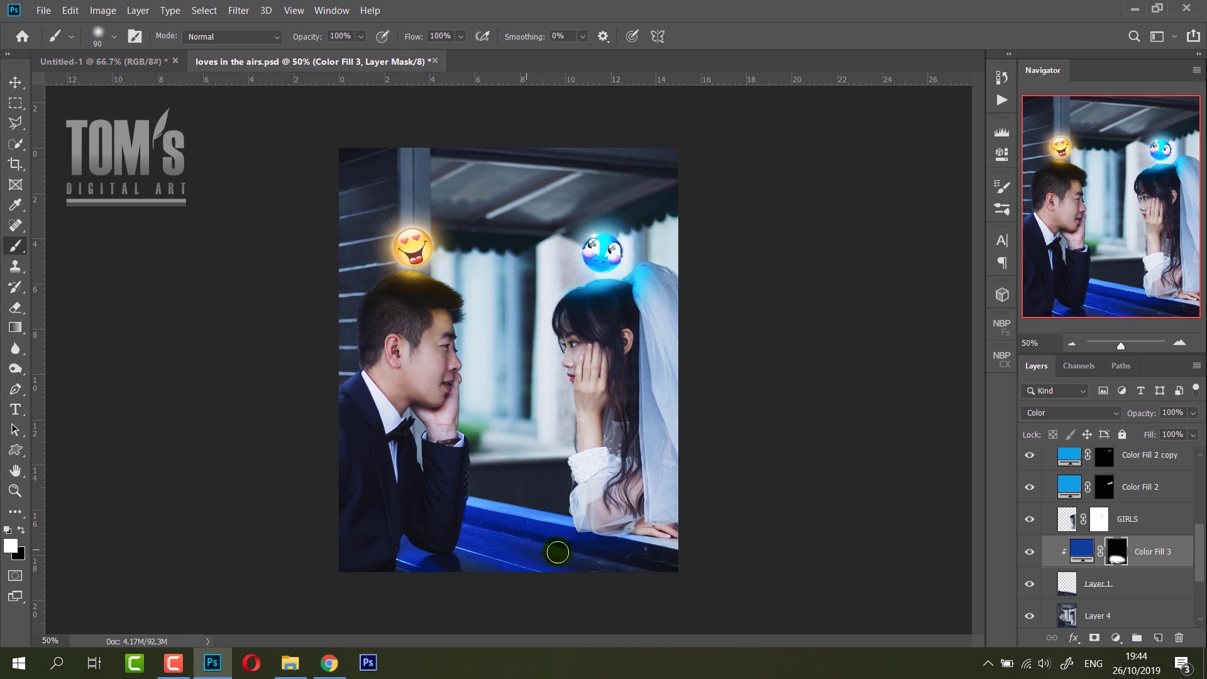
right_click(558, 537)
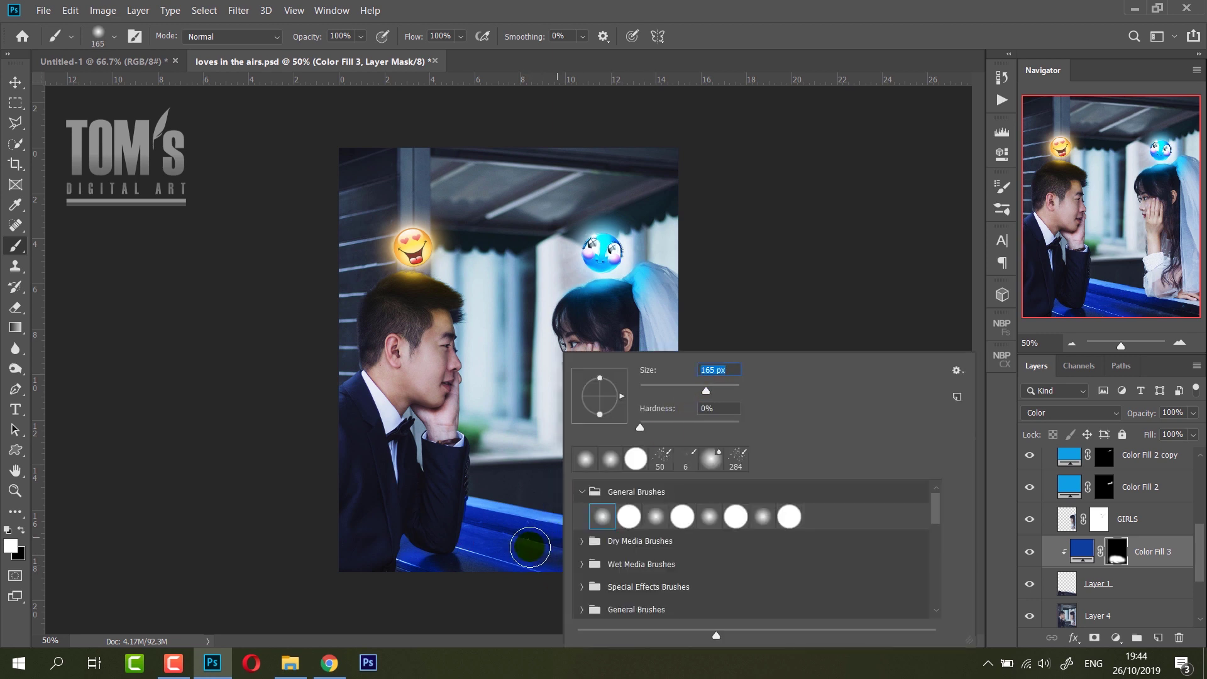
Close the 165 px brush settings and zoom to 100% on the blue bench.
click(536, 540)
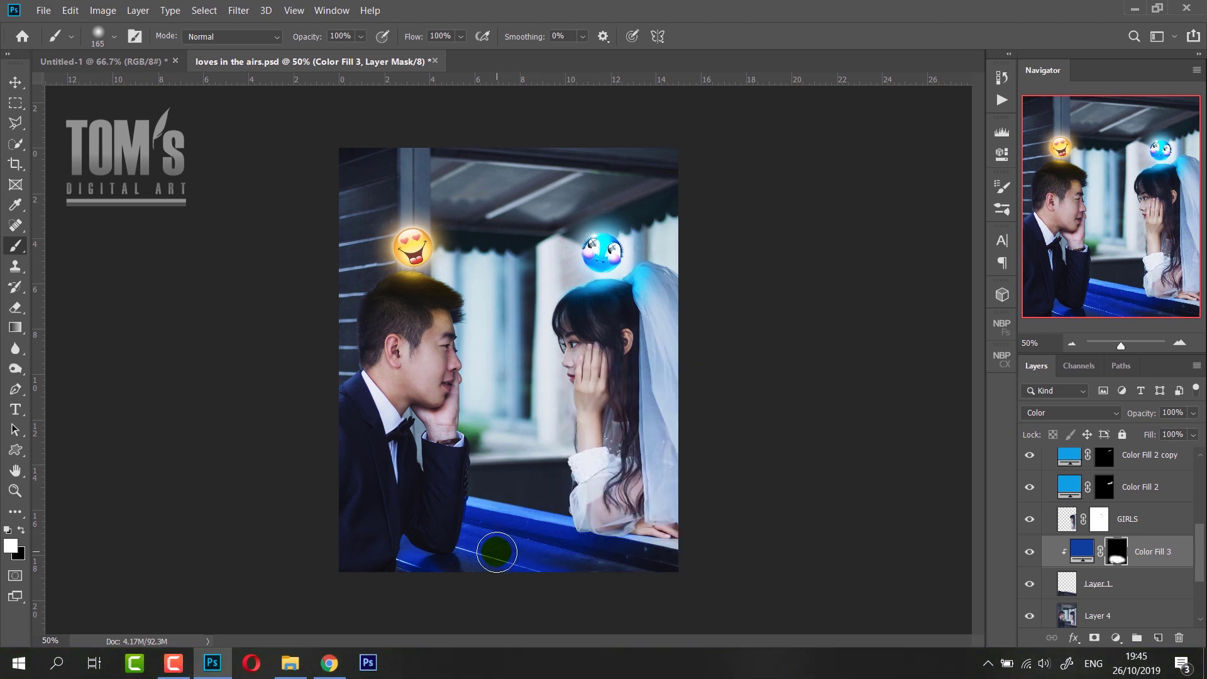
key(ctrl+plus)
drag(478, 576, 546, 331)
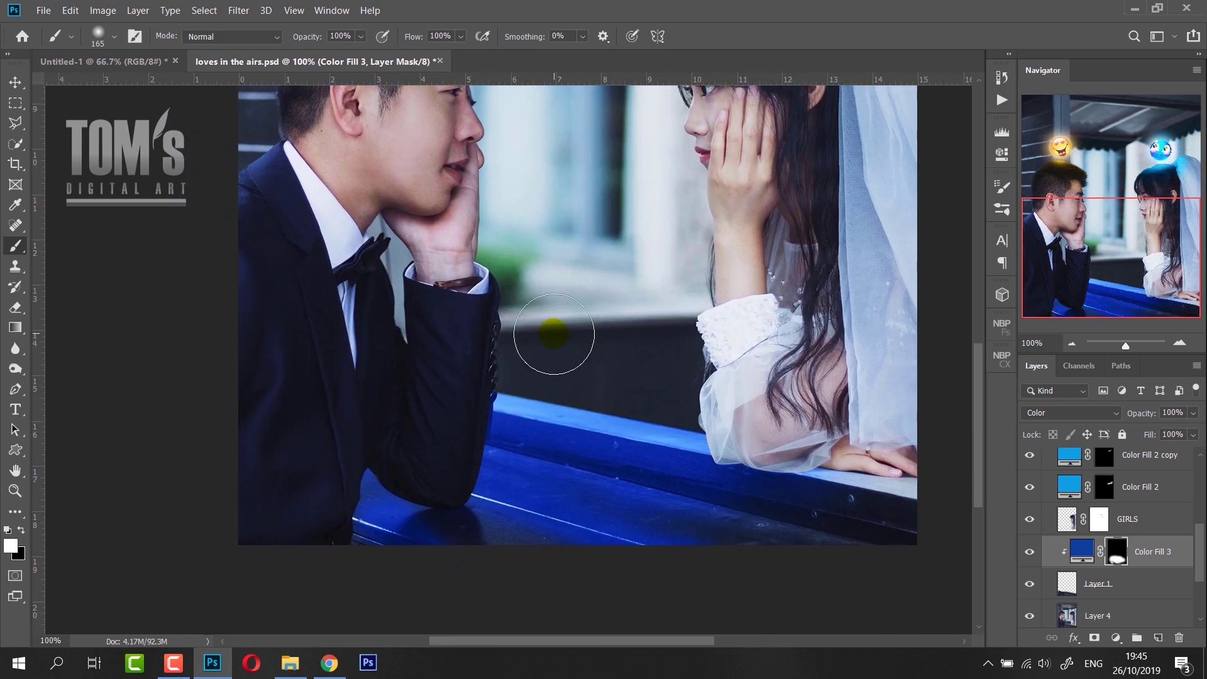
Compare Layer 1 and Layer 4 visibility, then select Layer 1 with the Clone Stamp tool.
click(1107, 613)
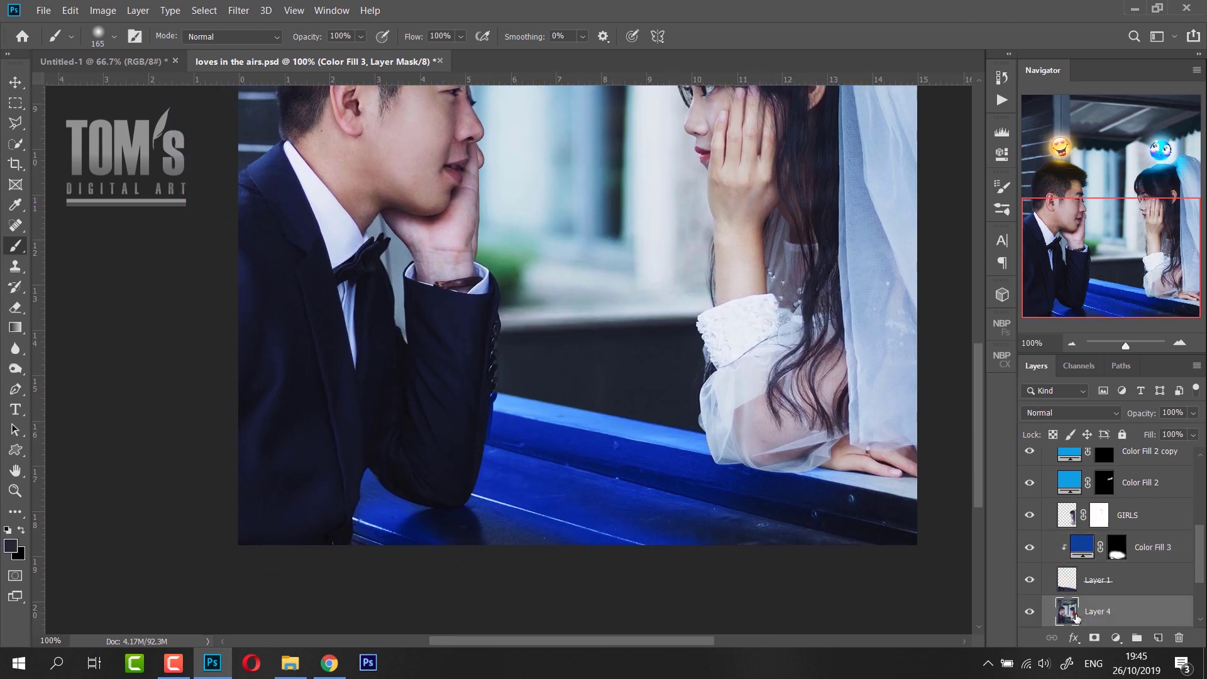
click(1029, 579)
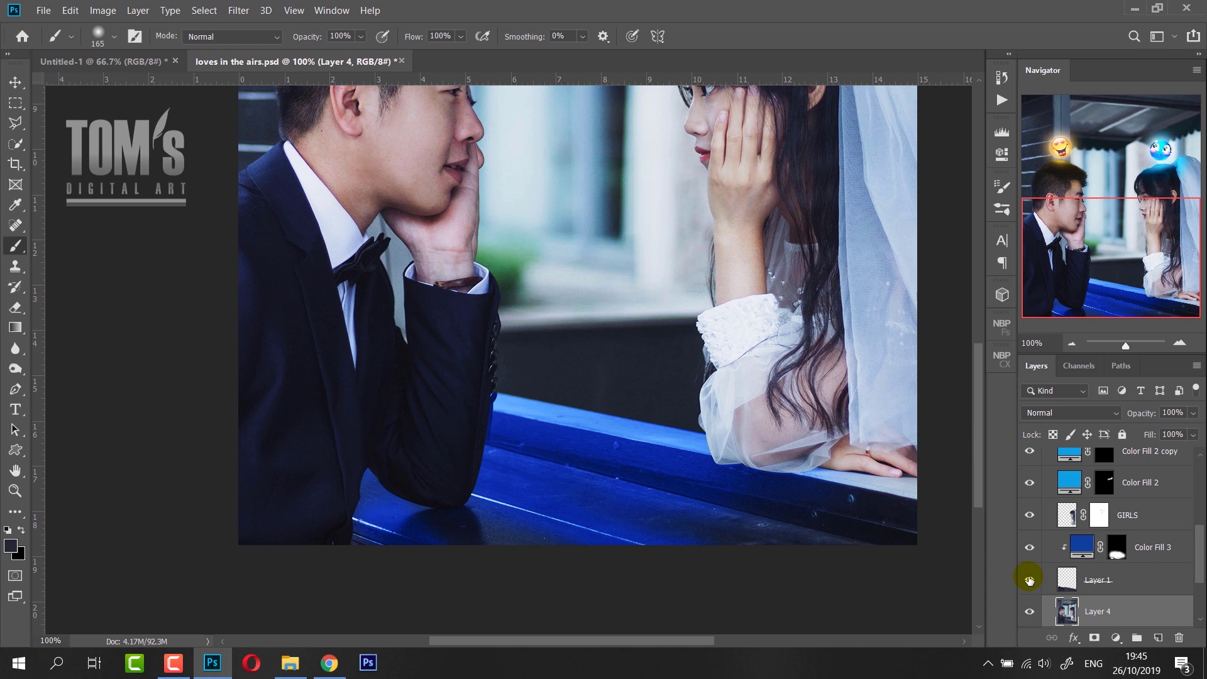
click(1029, 580)
click(1030, 611)
click(1033, 587)
click(1089, 580)
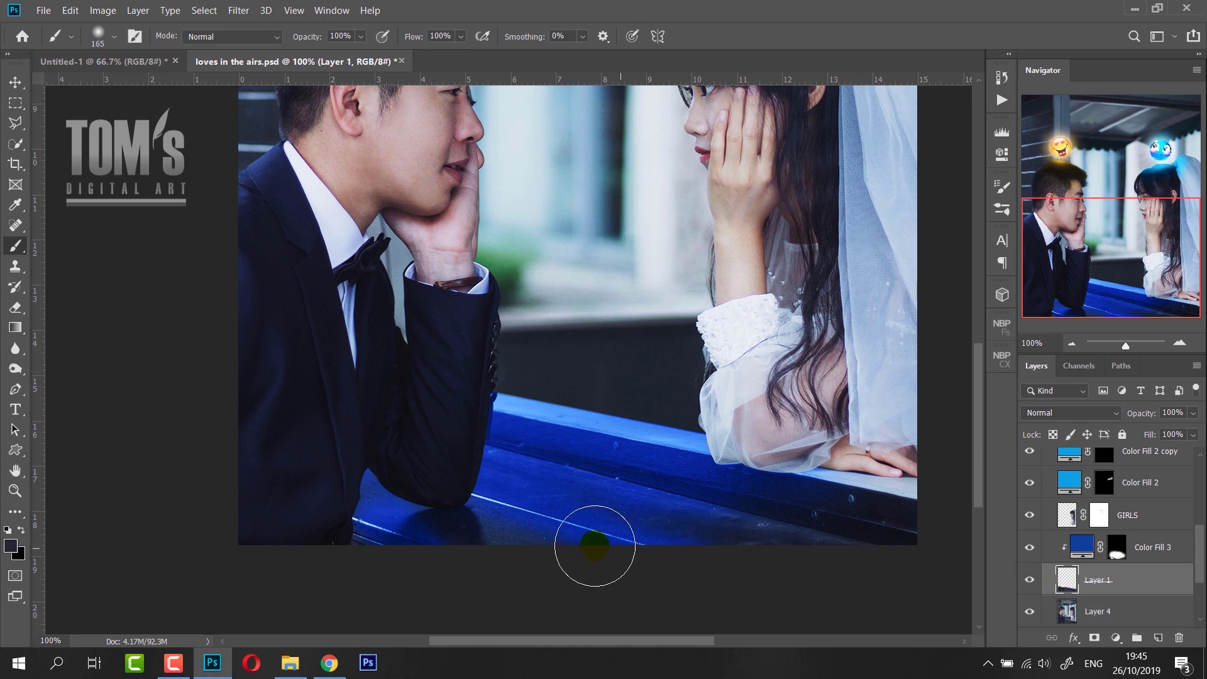
click(16, 270)
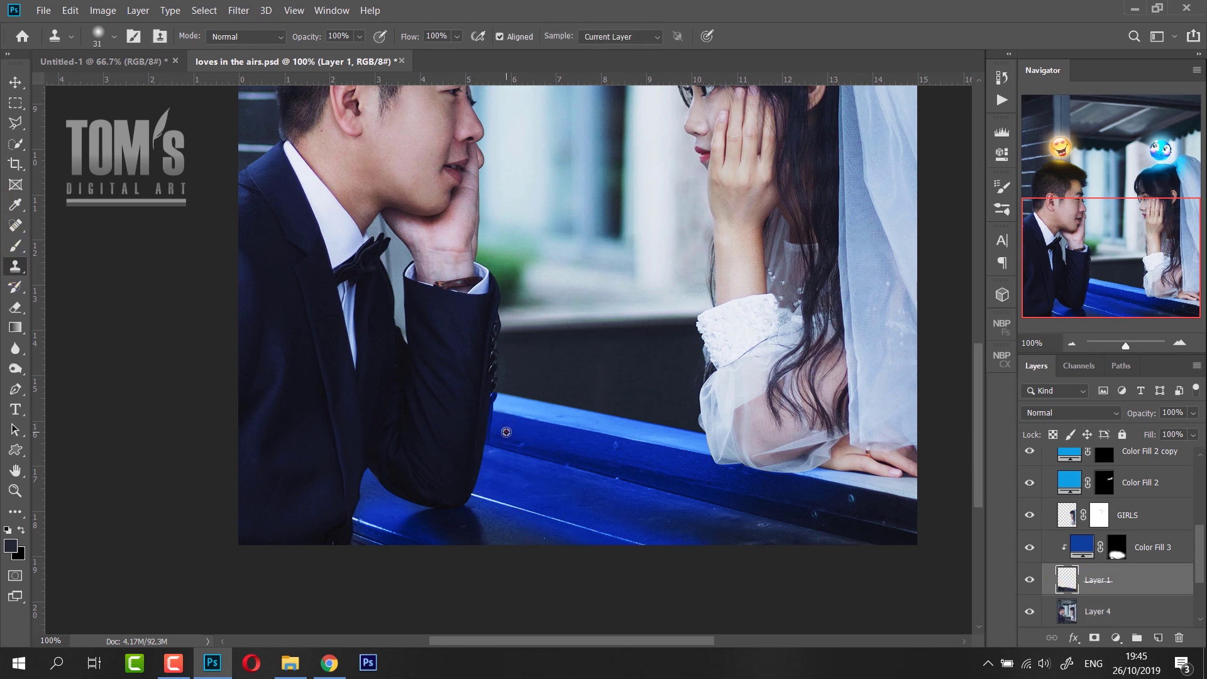
Clone-retouch a spot on the blue bench, then set a 275 brush at 20% flow with black paint.
click(491, 418)
drag(510, 417, 506, 419)
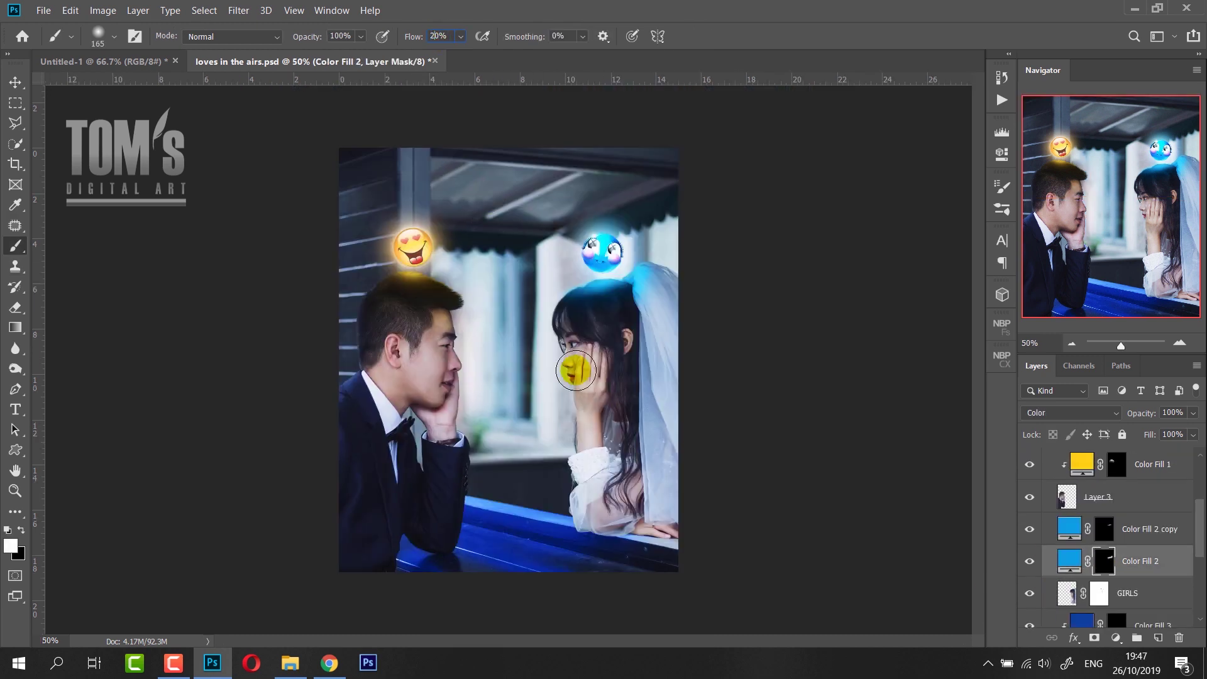
key(bracketright)
key(bracketright)
key(bracketright)
key(shift+2)
key(x)
Set Color Fill 3 to 51% opacity and duplicate it with Ctrl+J.
key(v)
scroll(1107, 541, down, 2)
click(1158, 549)
key(5)
key(1)
key(ctrl+j)
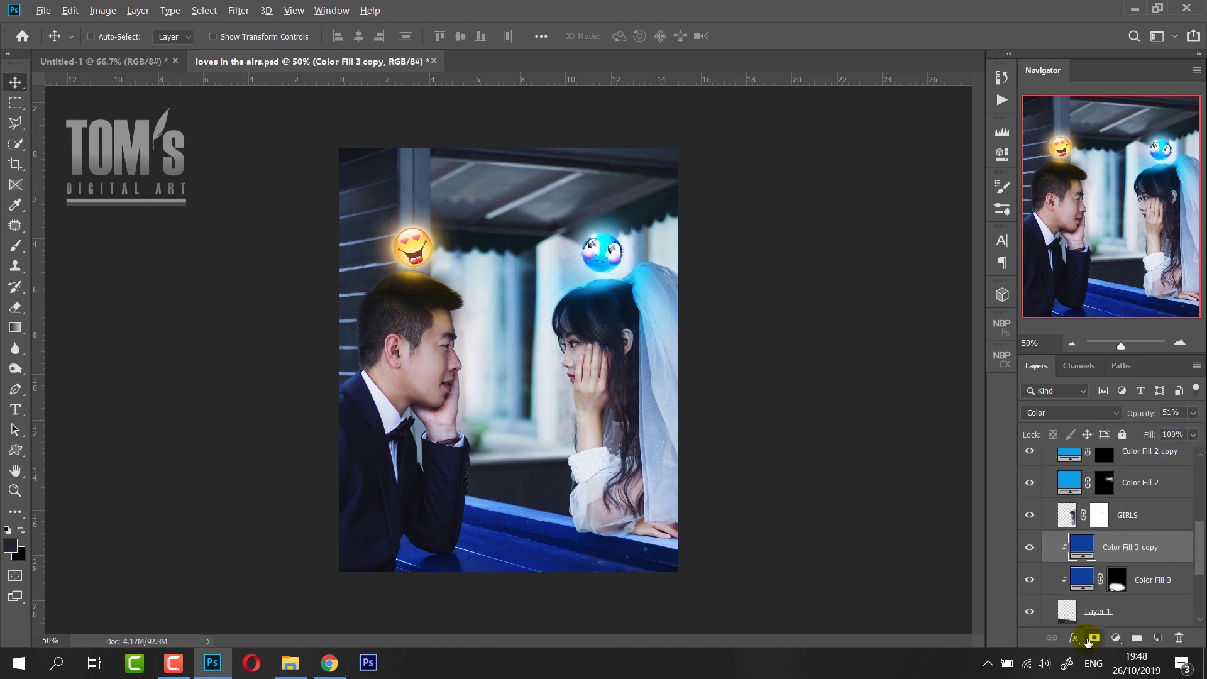
Paint the tint copy's mask to tint the man's face and hair blue.
scroll(1106, 541, down, 1)
right_click(1156, 515)
click(1017, 345)
click(1117, 515)
key(b)
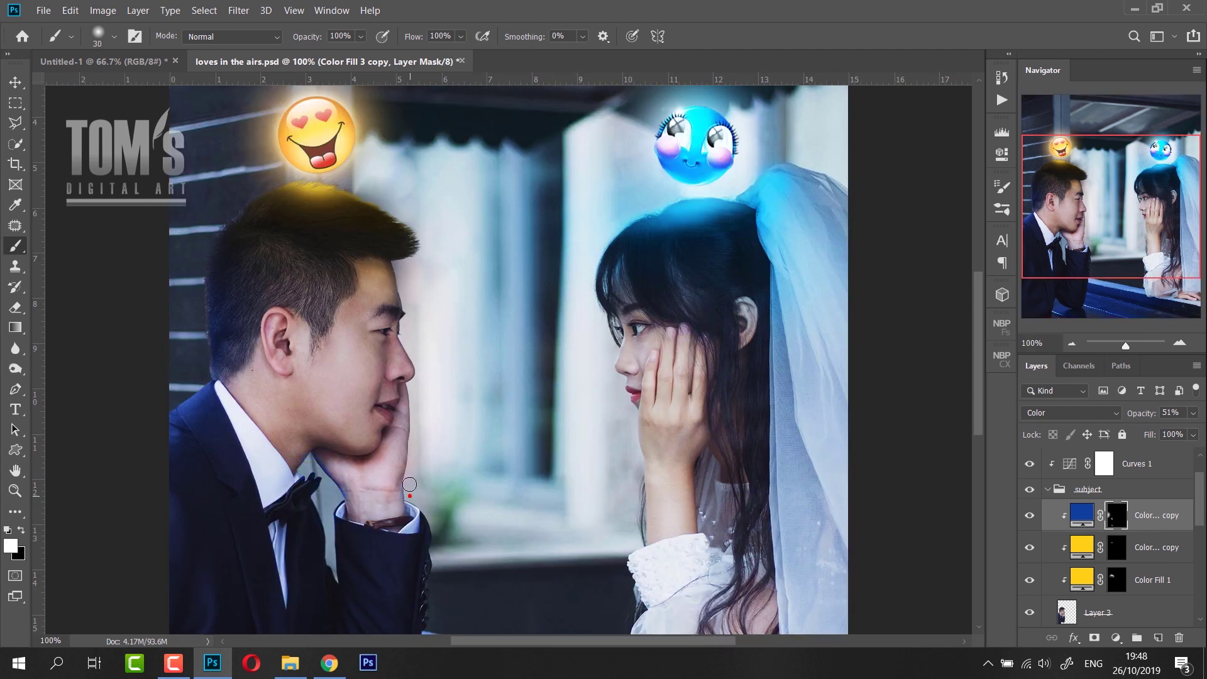
drag(409, 484, 401, 269)
Bring both faces into view, then select Layer 4 with the Clone Stamp tool.
scroll(301, 503, down, 5)
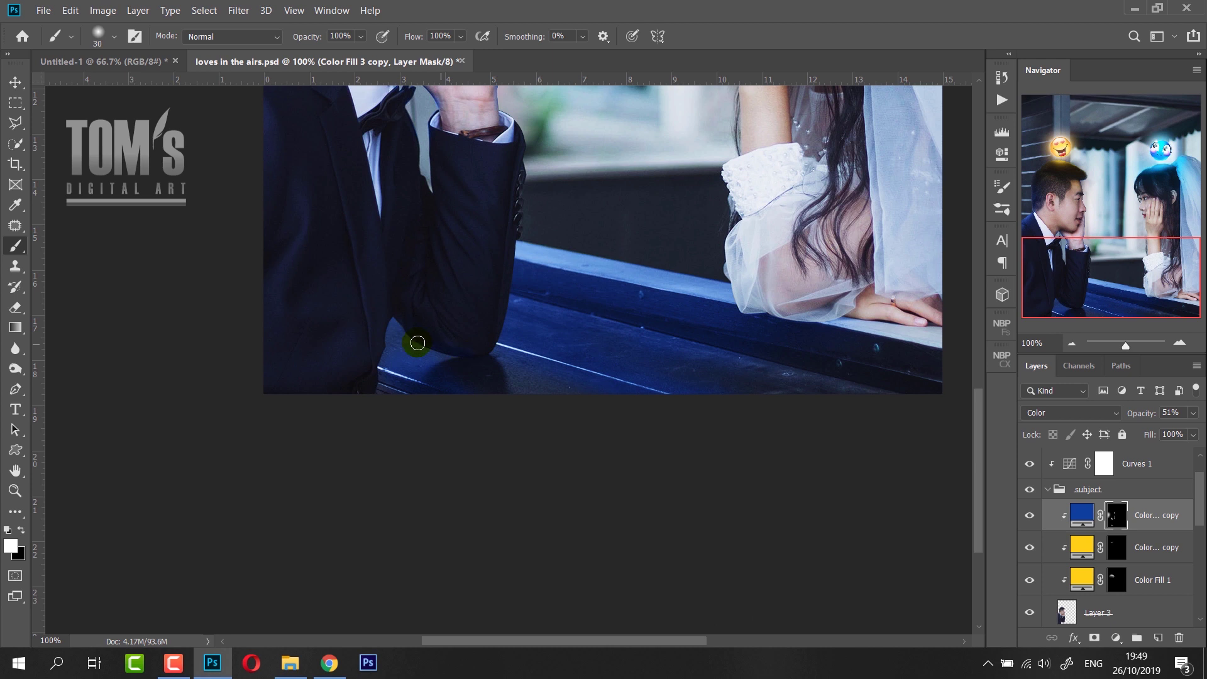
scroll(387, 386, up, 3)
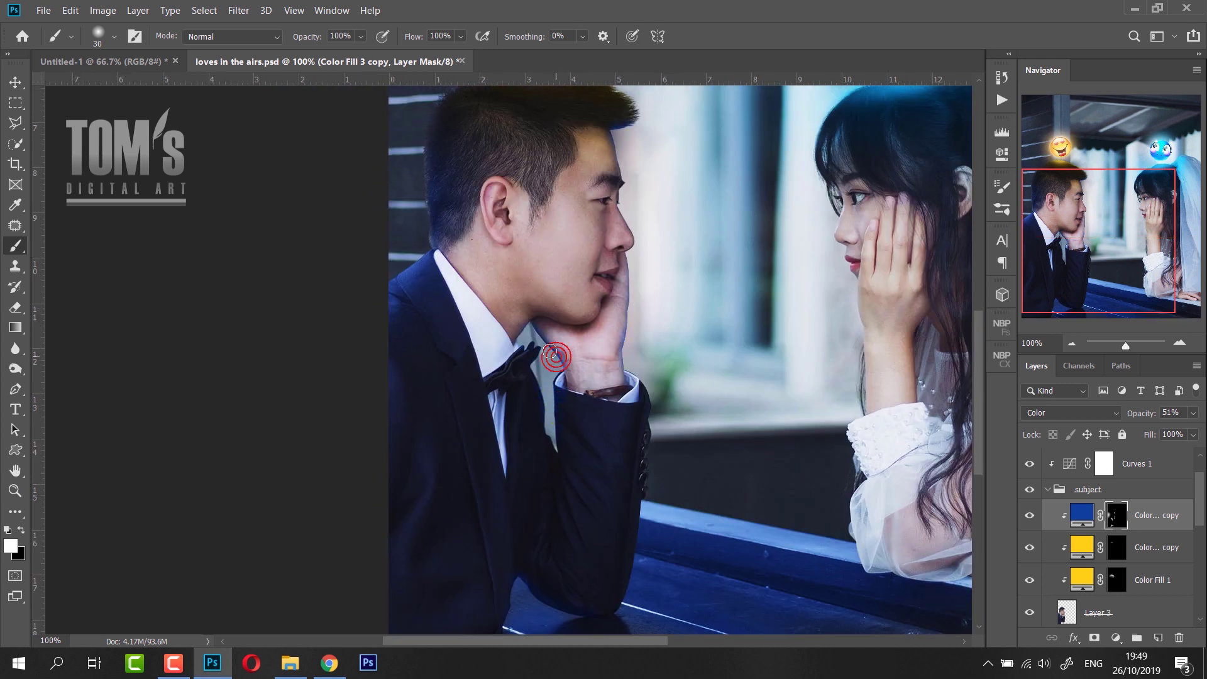
drag(561, 370, 399, 374)
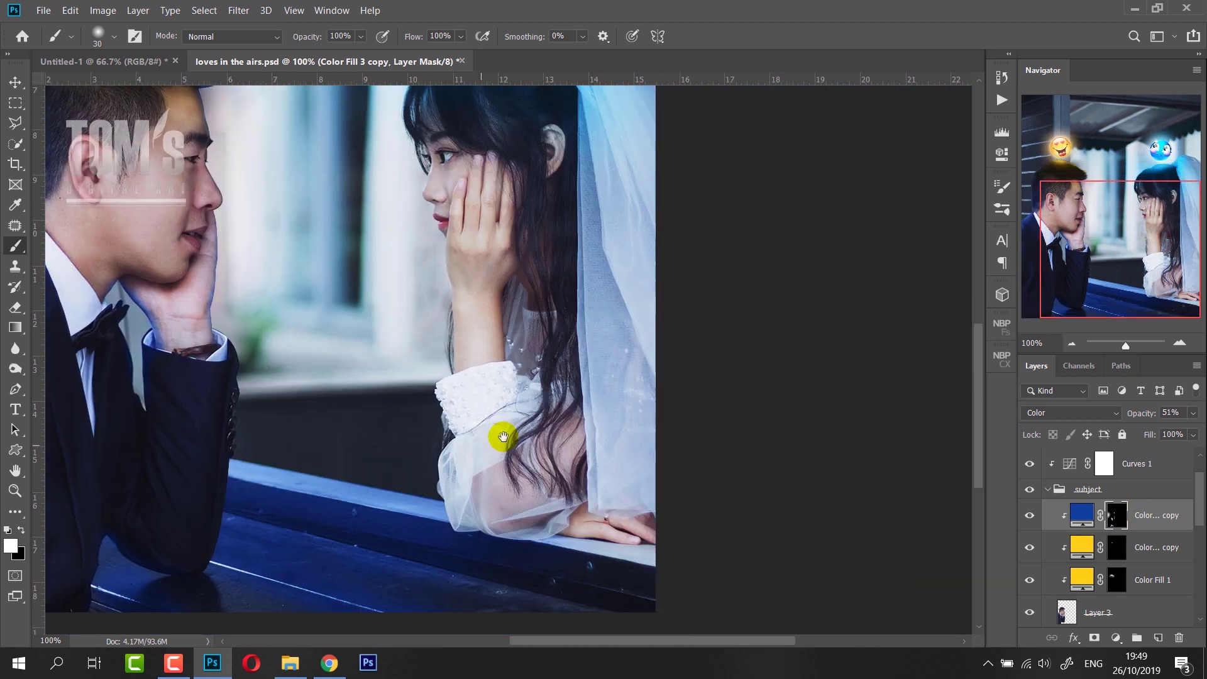
drag(533, 506, 717, 540)
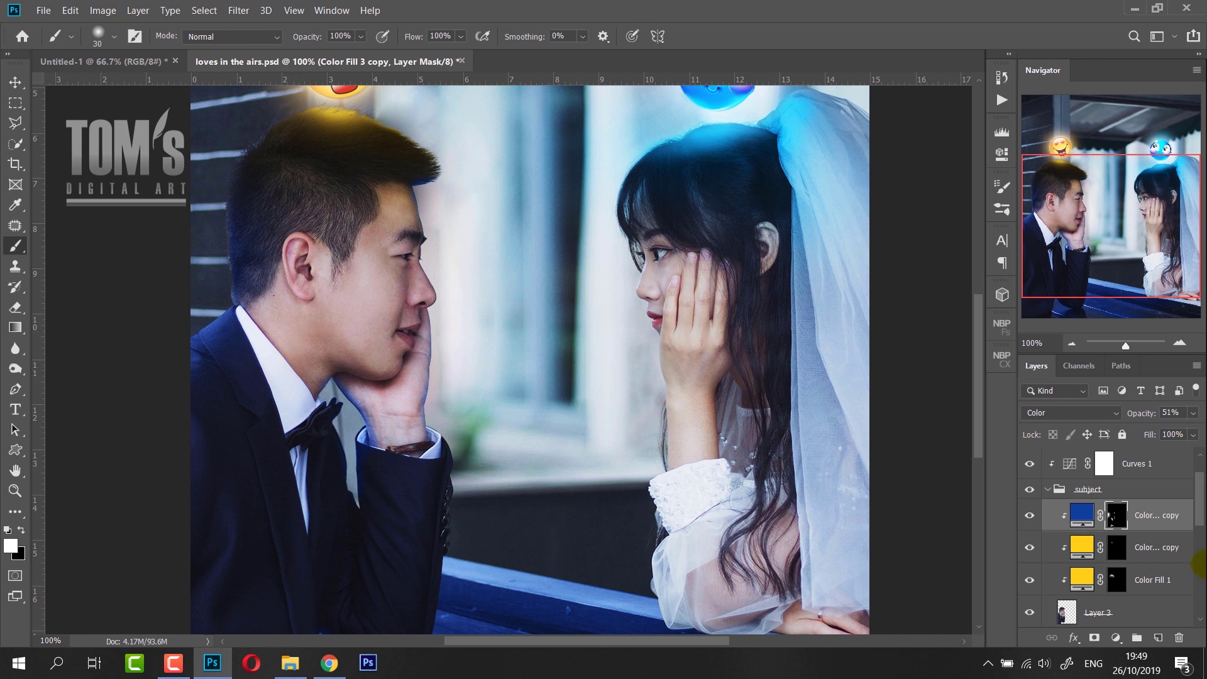
scroll(1106, 566, down, 5)
click(1101, 569)
click(15, 265)
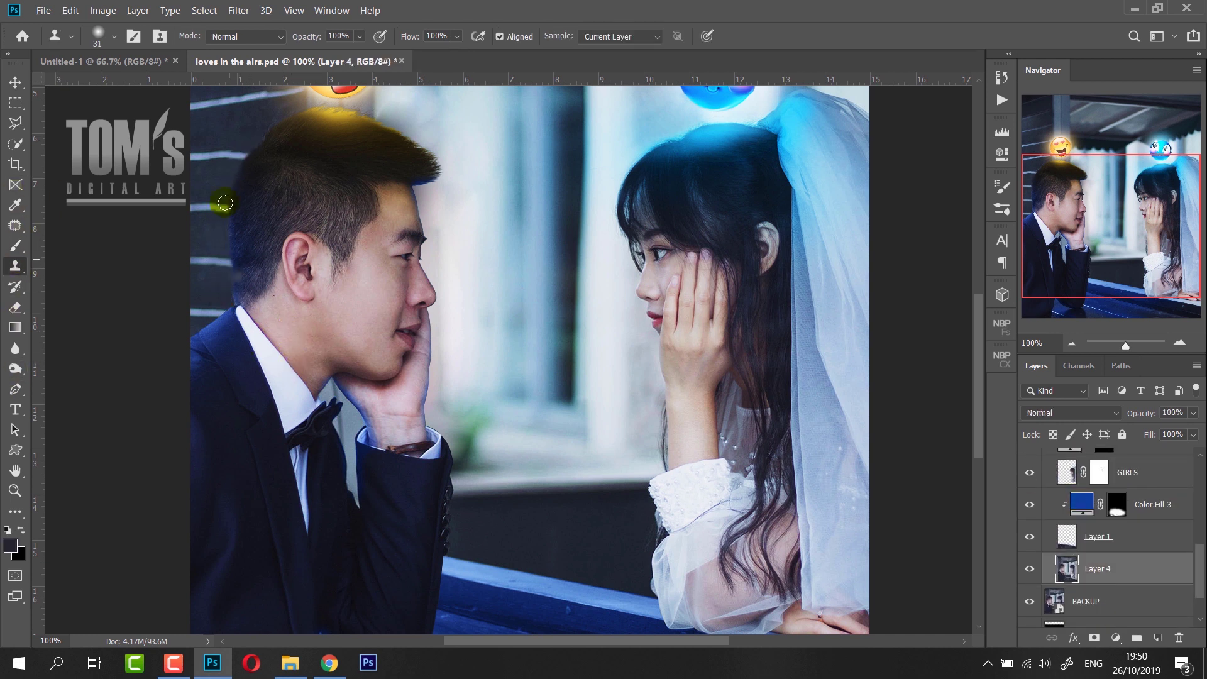
Clip the Color Fill 3 copy 2 tint layer and target its mask for brushing.
key(m)
key(ctrl+minus)
key(ctrl+minus)
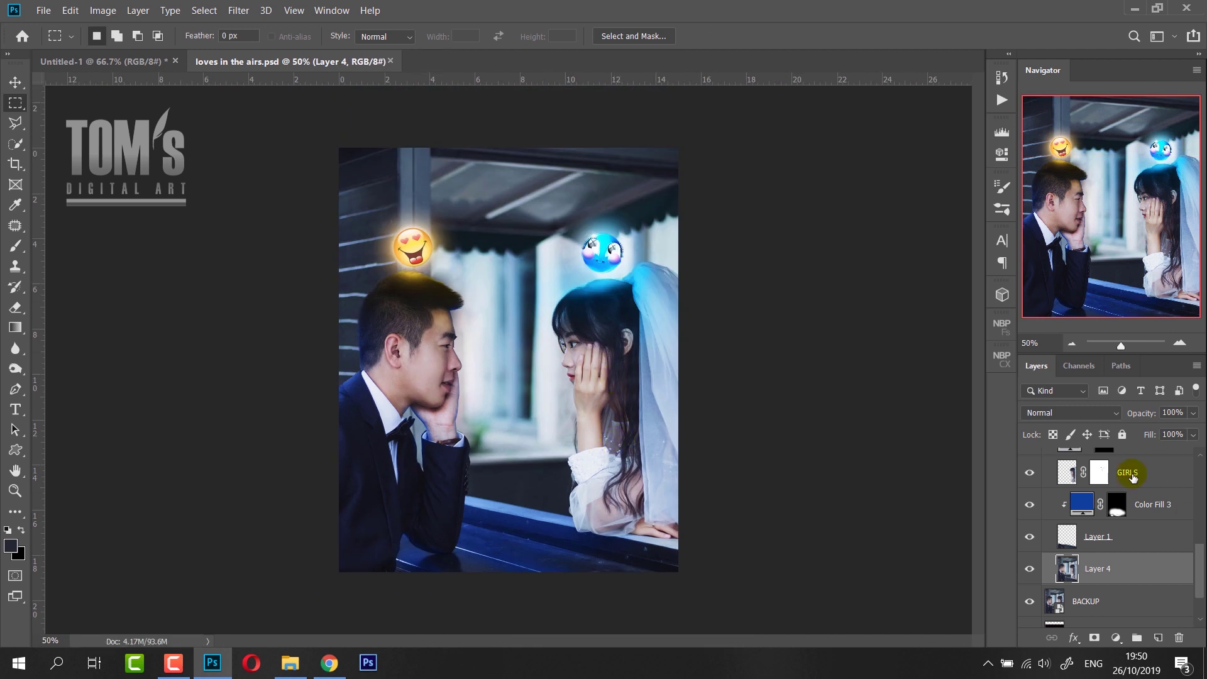
scroll(1132, 478, up, 2)
click(1151, 515)
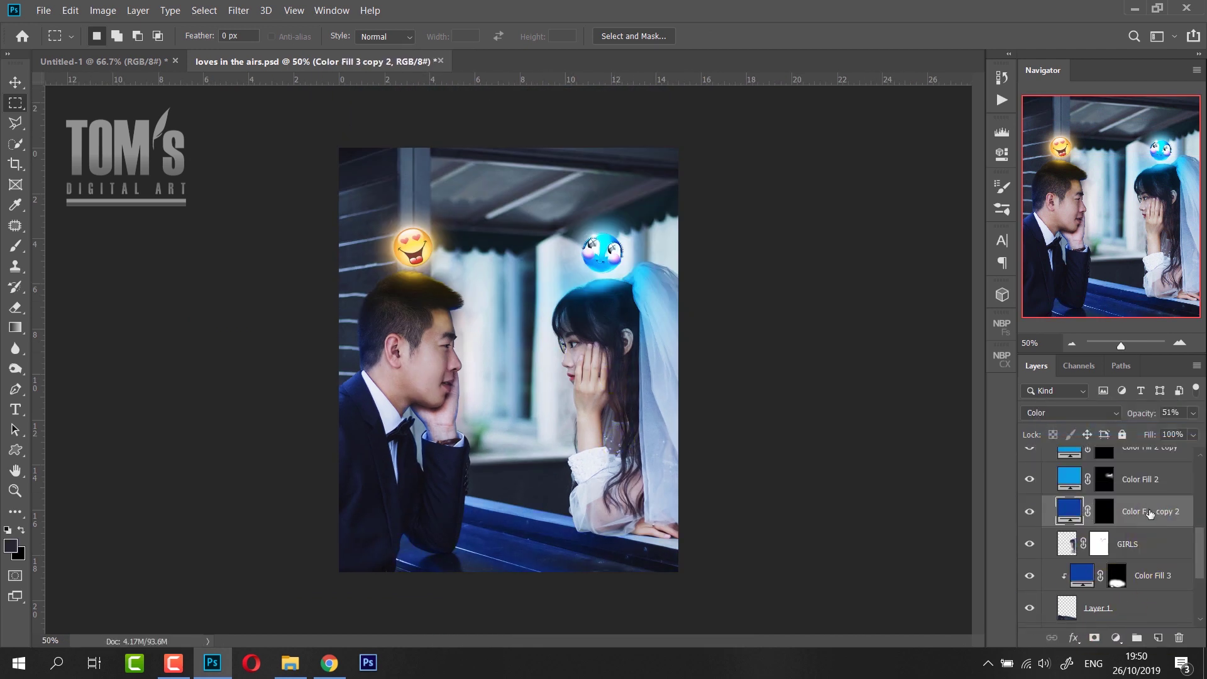
key(ctrl+alt+g)
scroll(673, 484, up, 1)
scroll(479, 485, up, 1)
key(b)
key(ctrl+backslash)
Set up a larger low-flow brush and bring the girl's hand and face into view.
key(shift+2)
key(Return)
scroll(532, 529, down, 3)
right_click(566, 432)
key(Return)
mouse_move(733, 464)
mouse_down()
mouse_move(344, 440)
mouse_move(464, 523)
mouse_up()
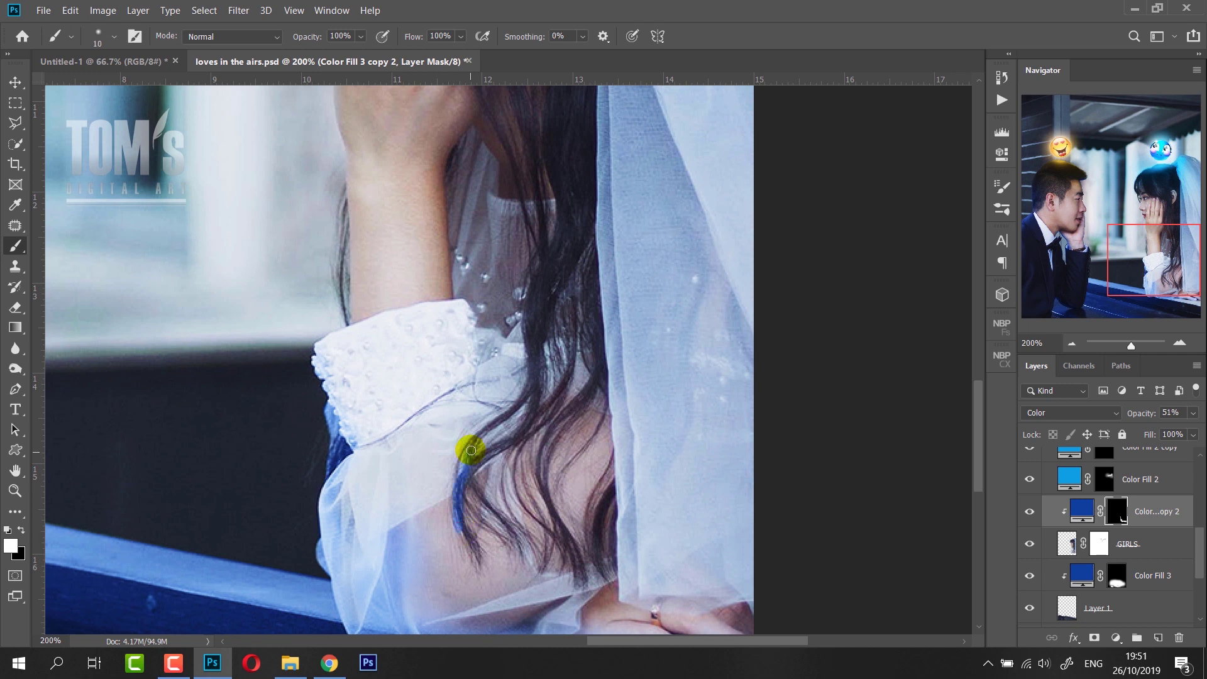
text(10)
key(Return)
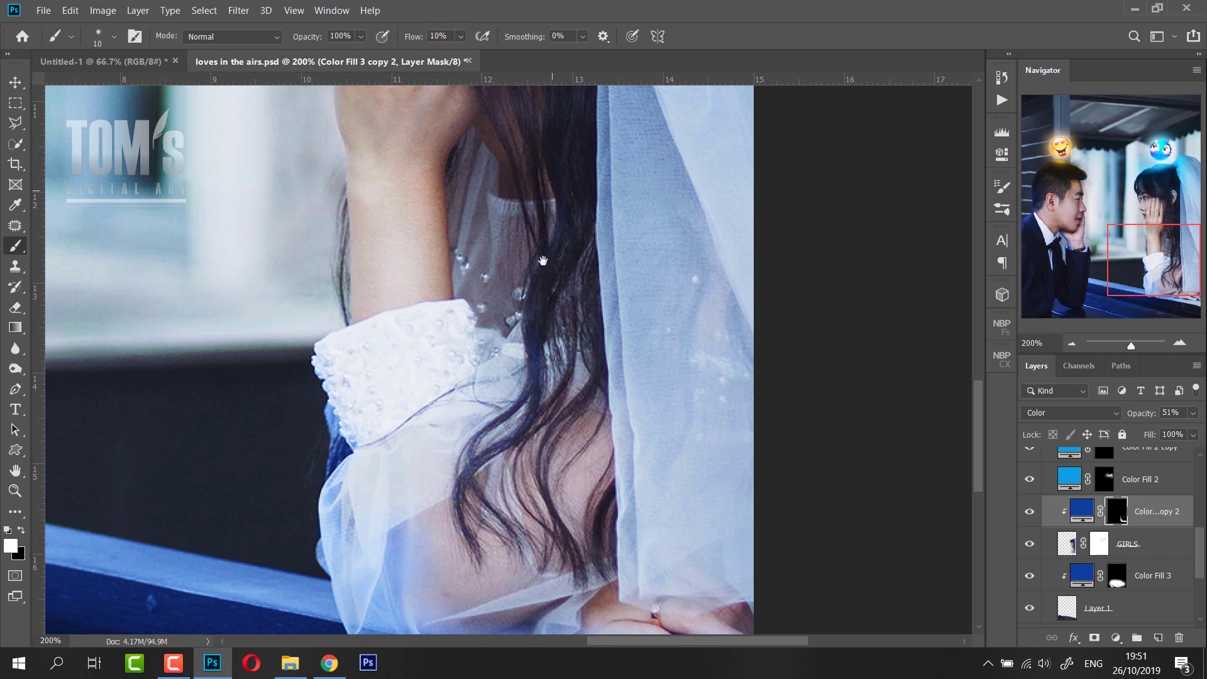
drag(543, 261, 533, 411)
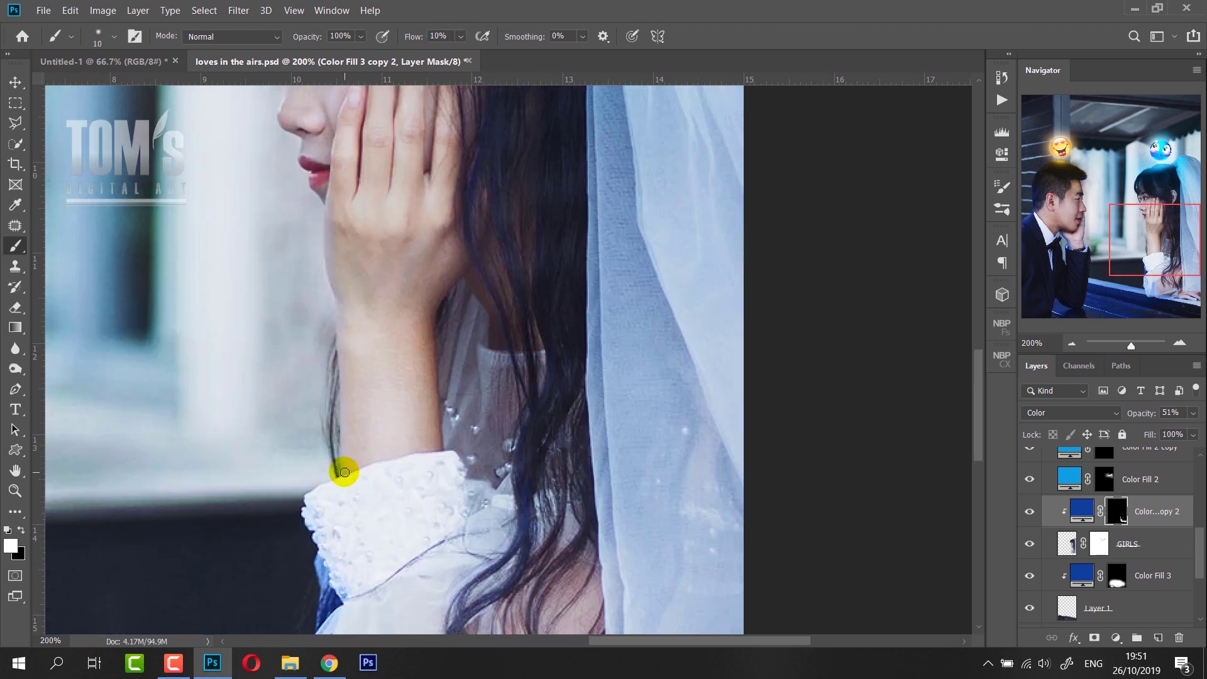
drag(329, 162, 446, 372)
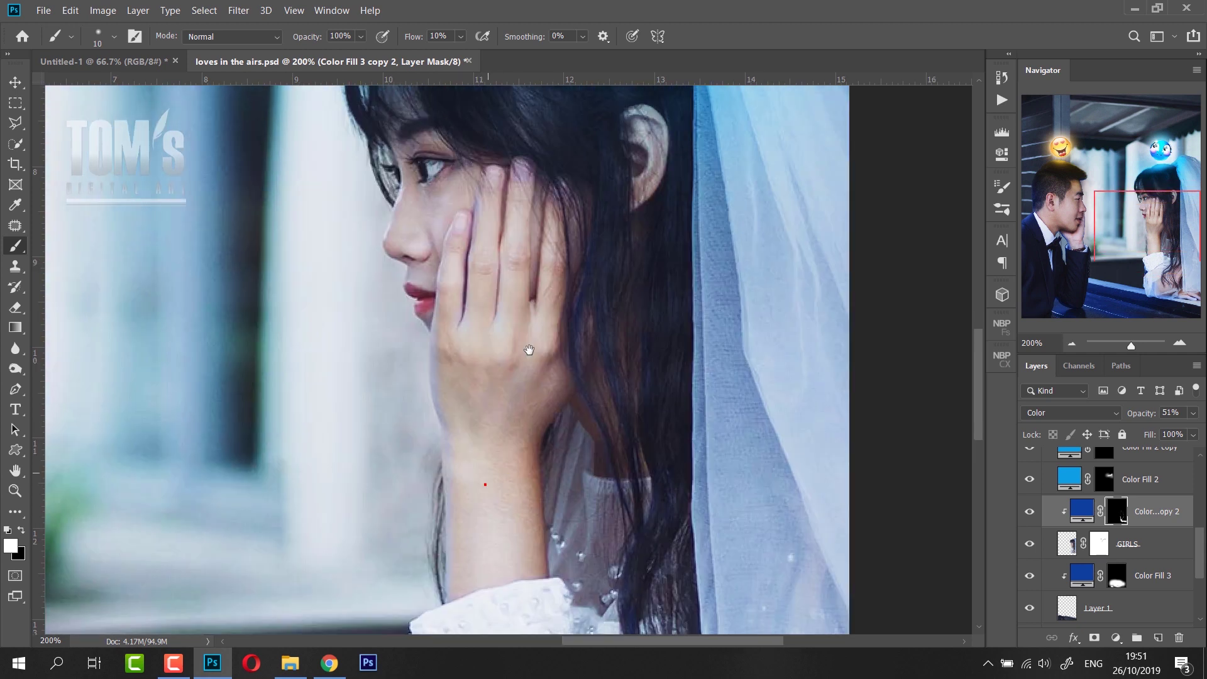
scroll(464, 269, left, 3)
Paint blue rim light at the girl's lip corner and along her nose and cheek.
key(shift+0)
click(461, 333)
key(bracketleft)
key(bracketleft)
key(bracketleft)
scroll(441, 214, up, 3)
scroll(413, 251, right, 1)
key(bracketleft)
drag(412, 369, 460, 354)
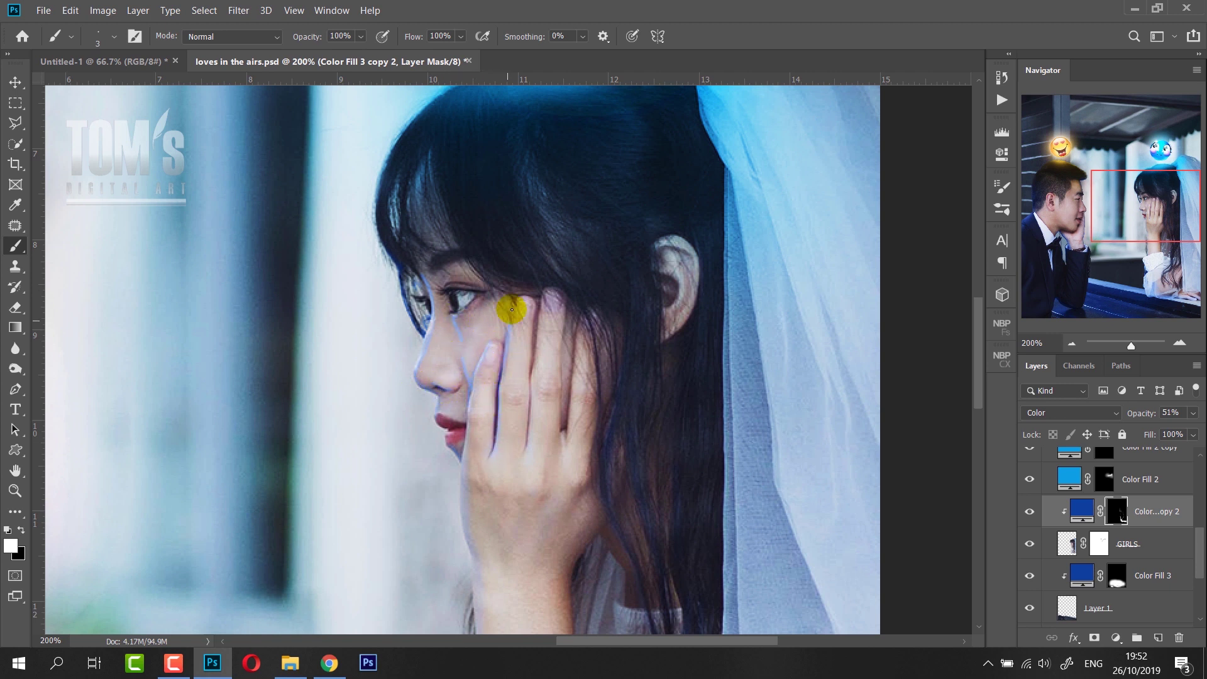
Paint softly under the girl's eye with a 36 px, 10% flow brush and blur the edges.
scroll(507, 344, down, 5)
right_click(490, 531)
text(36)
key(Return)
key(shift+1)
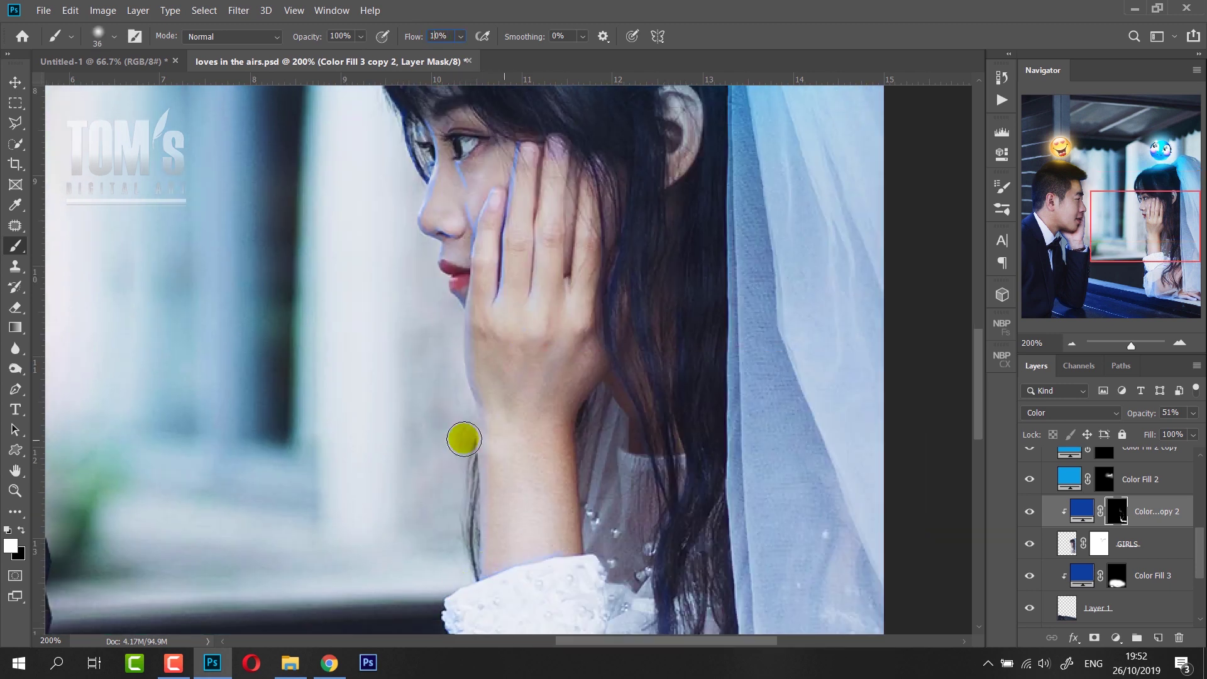
key(r)
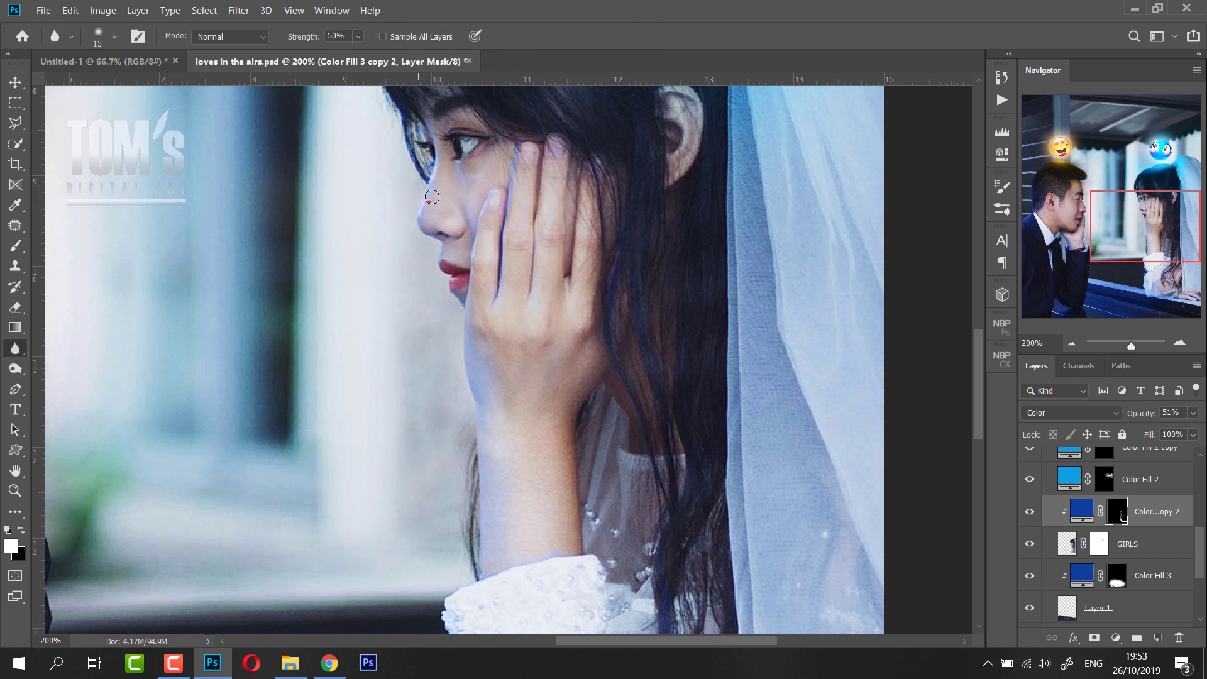
drag(402, 138, 289, 299)
key(b)
drag(372, 340, 389, 309)
scroll(339, 365, down, 3)
scroll(377, 358, down, 3)
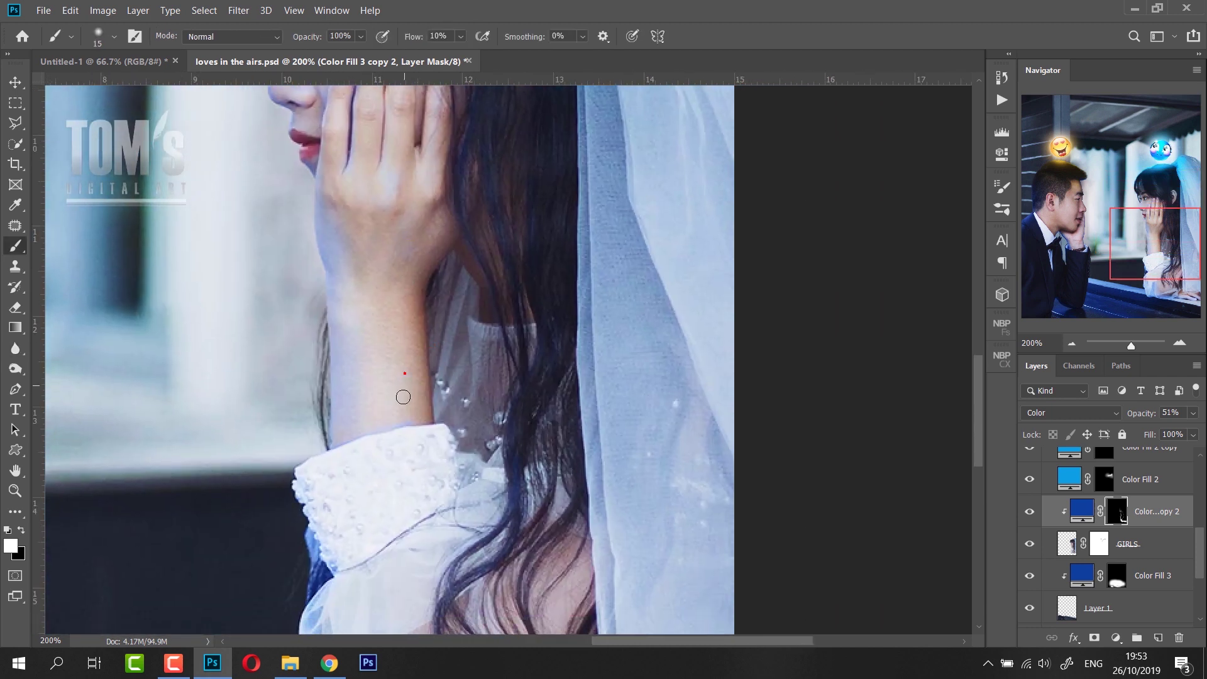
click(16, 349)
scroll(394, 431, down, 5)
alt+scroll(756, 431, down, 4)
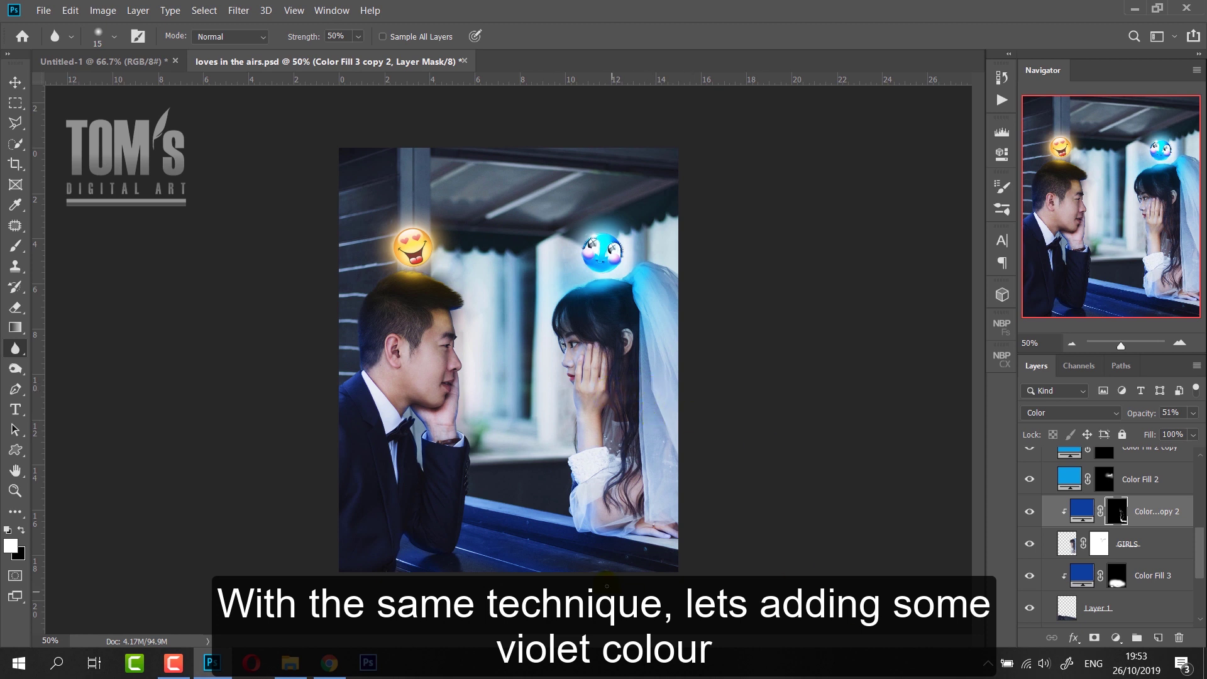
Add a dark crimson Solid Color fill layer in Color blend mode to the subject group.
scroll(1107, 540, down, 3)
click(1094, 528)
click(1116, 637)
click(1094, 364)
mouse_move(997, 395)
mouse_down()
mouse_move(1000, 271)
mouse_move(985, 346)
mouse_up()
click(971, 292)
key(Return)
click(1072, 413)
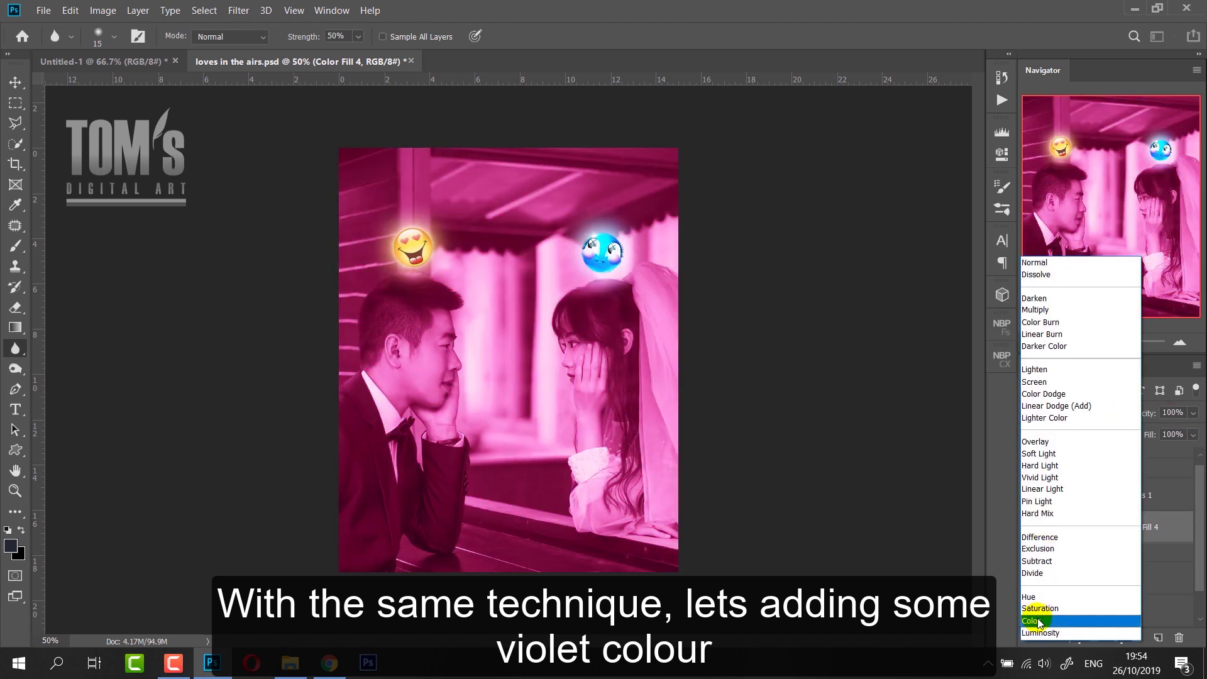
click(1037, 614)
Invert the crimson fill's mask and paint it along the photo's bottom edge with a 1000 px brush.
click(1104, 527)
key(ctrl+i)
click(15, 246)
right_click(604, 365)
key(Escape)
key(ctrl+minus)
right_click(472, 515)
text(1000)
key(Return)
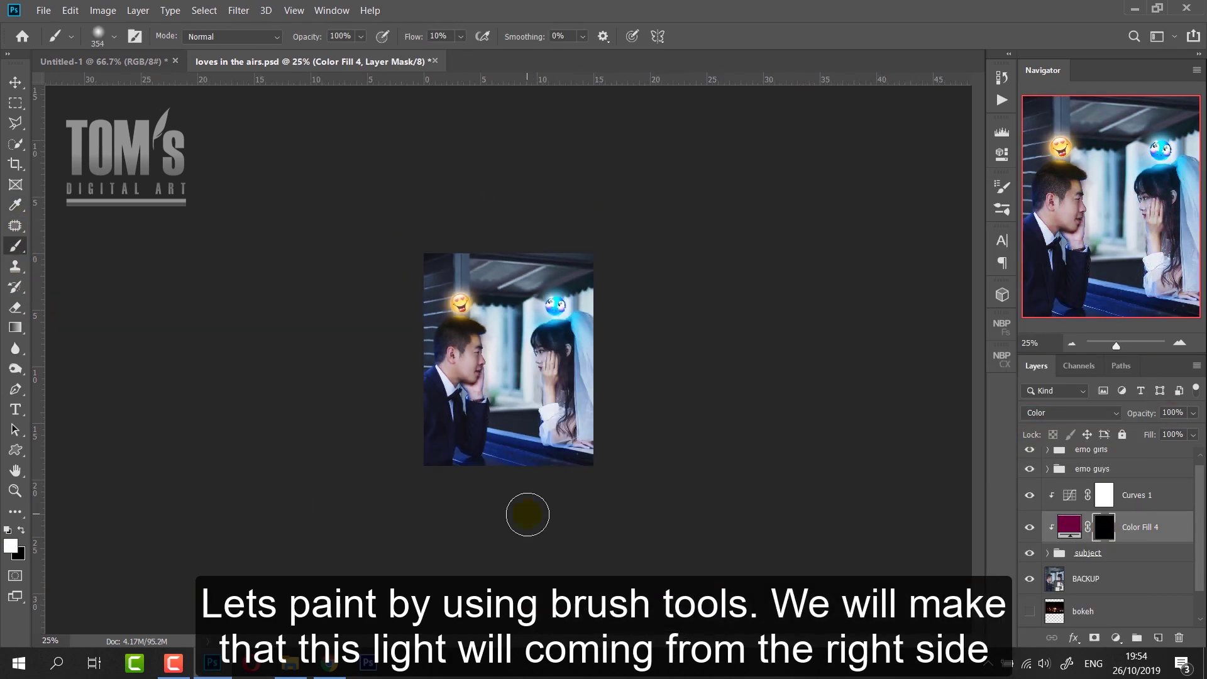
drag(588, 513, 486, 512)
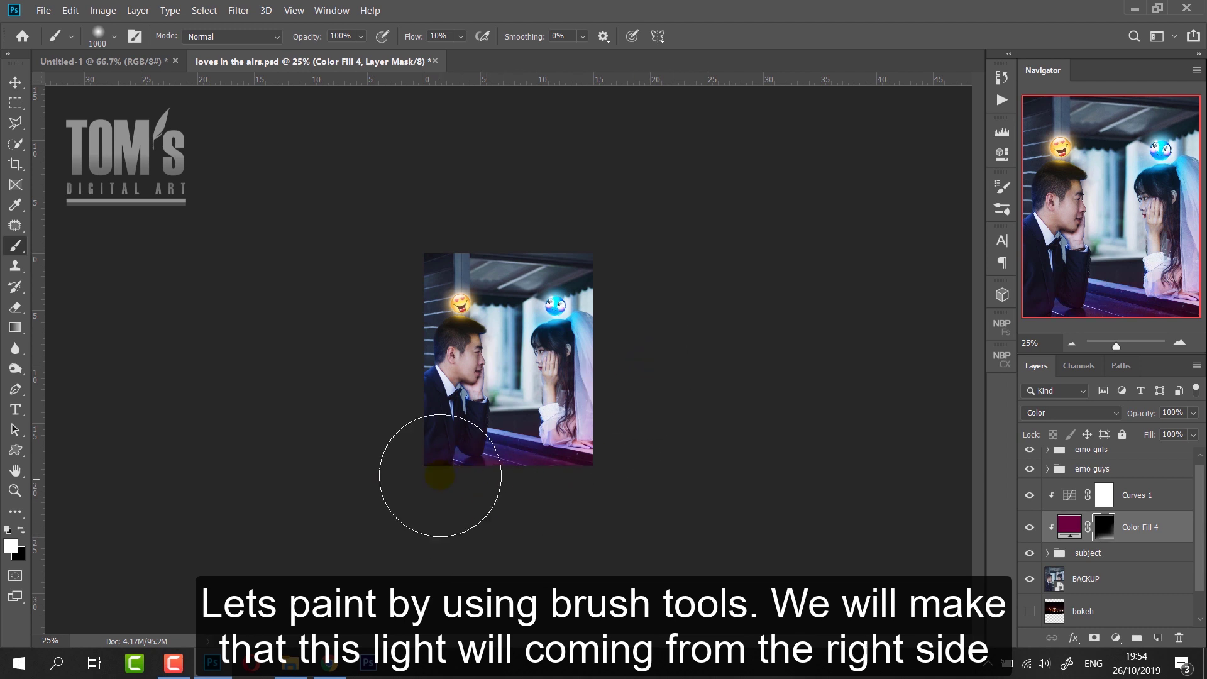
Paint pink light along the man's neck, jaw and cheek.
key(ctrl+plus)
key(ctrl+plus)
key(ctrl+plus)
key(bracketleft)
key(bracketleft)
key(bracketleft)
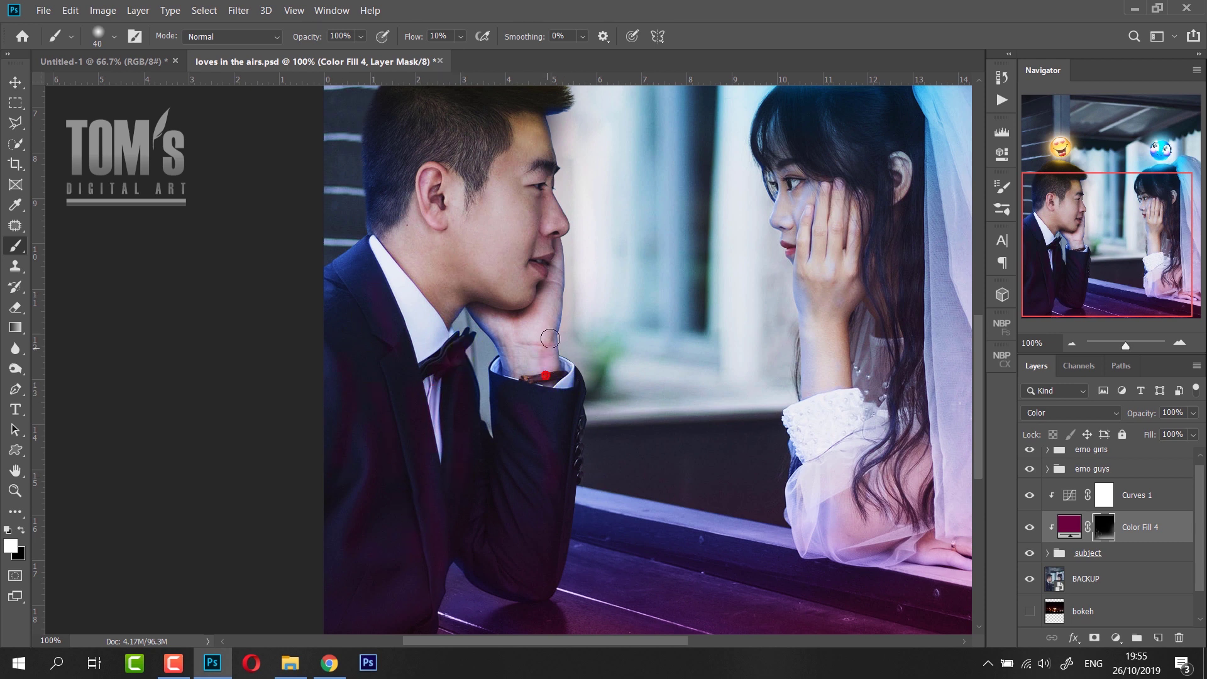
drag(435, 300, 525, 299)
click(514, 296)
drag(498, 220, 555, 215)
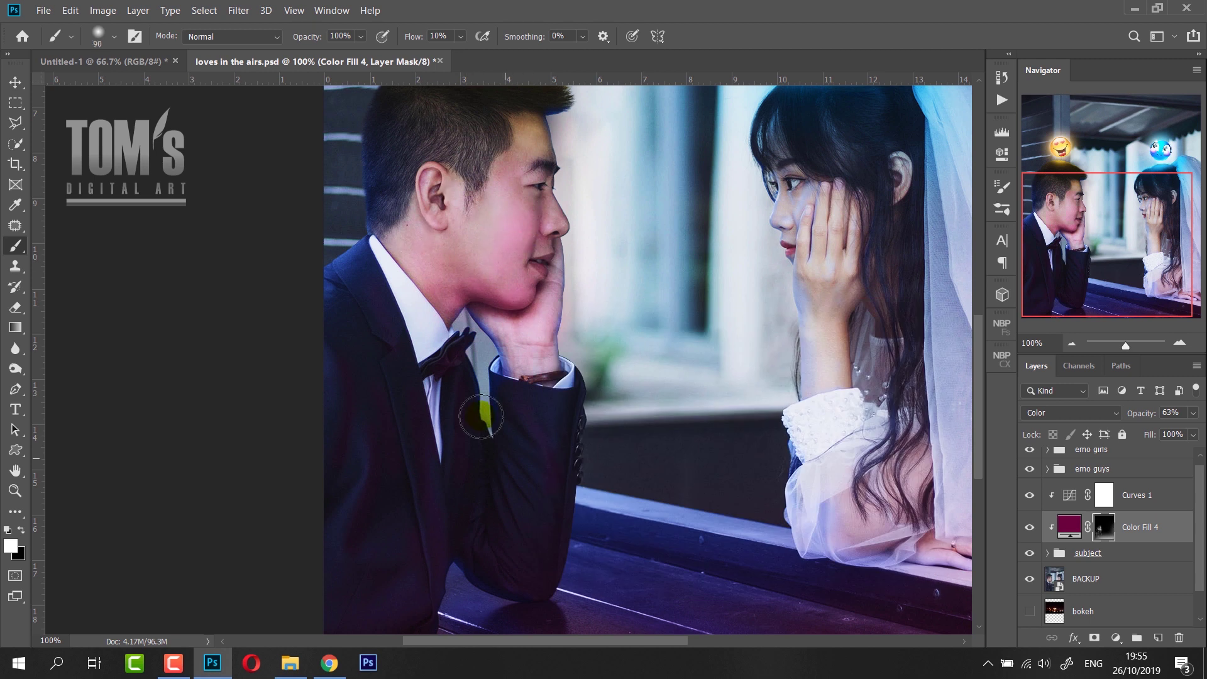
Enlarge the brush and lower the crimson tint to 50% opacity.
scroll(513, 373, right, 5)
scroll(553, 478, up, 3)
scroll(553, 478, right, 1)
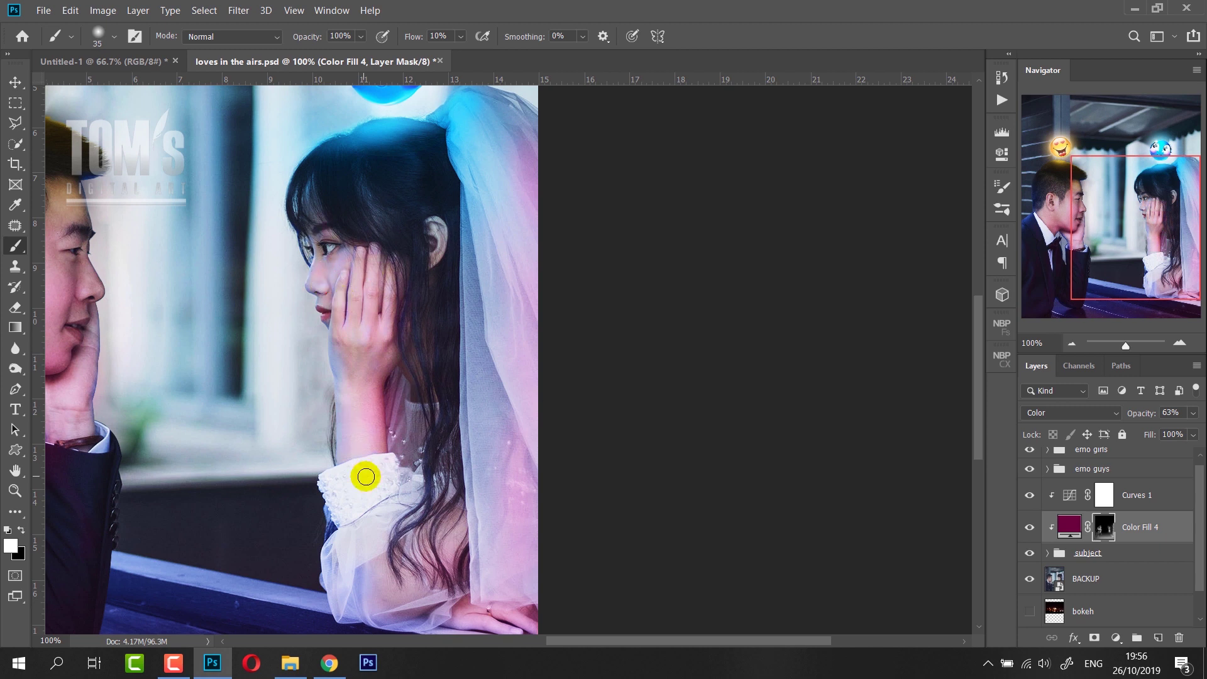
scroll(364, 416, down, 5)
scroll(530, 412, left, 5)
scroll(490, 428, up, 2)
scroll(490, 428, left, 1)
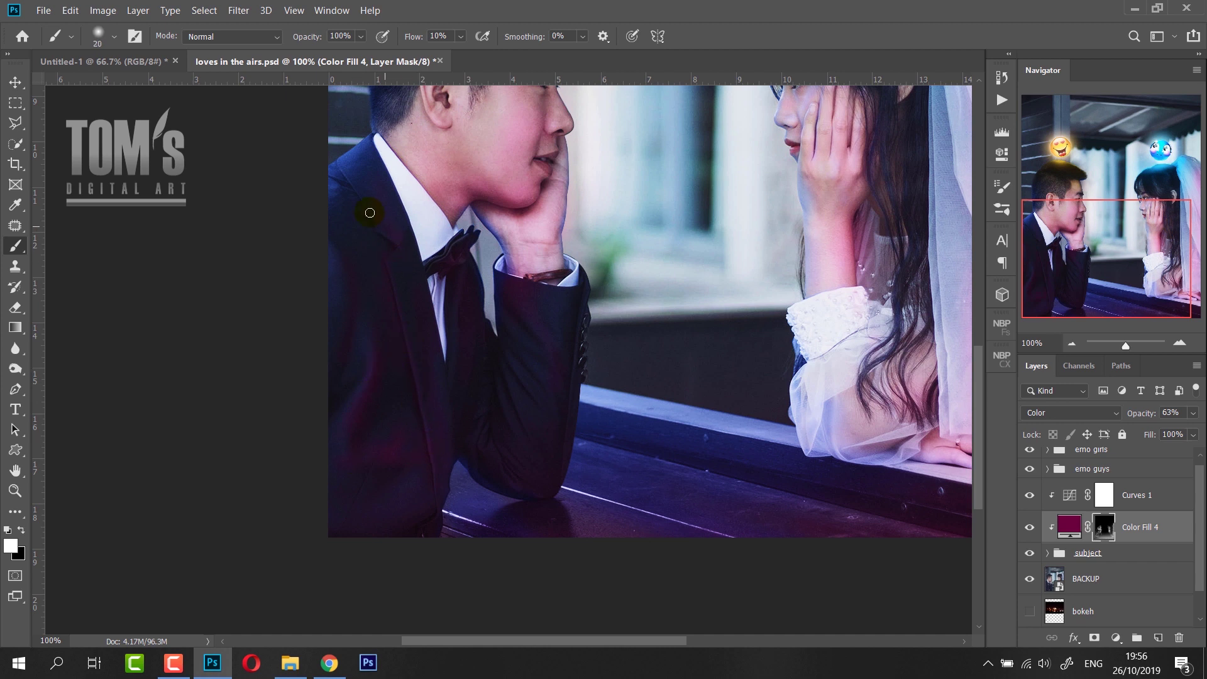
right_click(586, 330)
click(522, 417)
drag(407, 435, 418, 540)
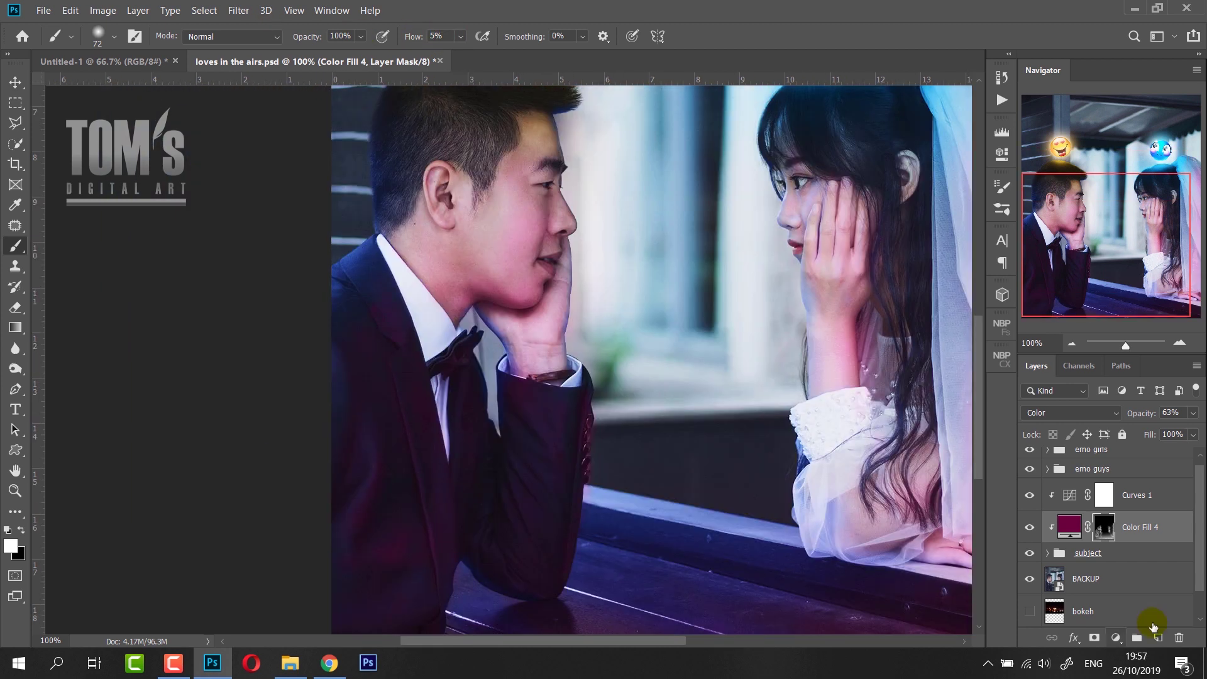
key(ctrl+minus)
key(ctrl+minus)
key(ctrl+minus)
right_click(506, 276)
key(Return)
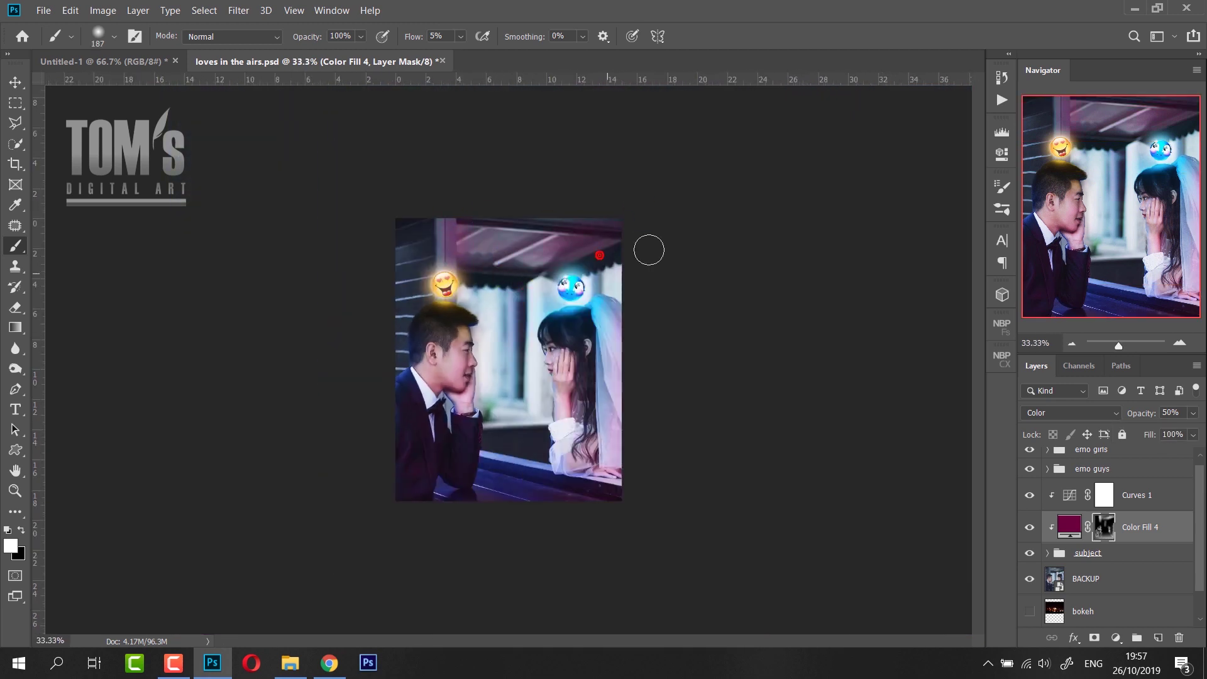
Duplicate the blue Color Fill 3 above the subject group and target its mask with white paint.
scroll(1081, 523, down, 3)
scroll(1107, 547, down, 3)
click(1157, 539)
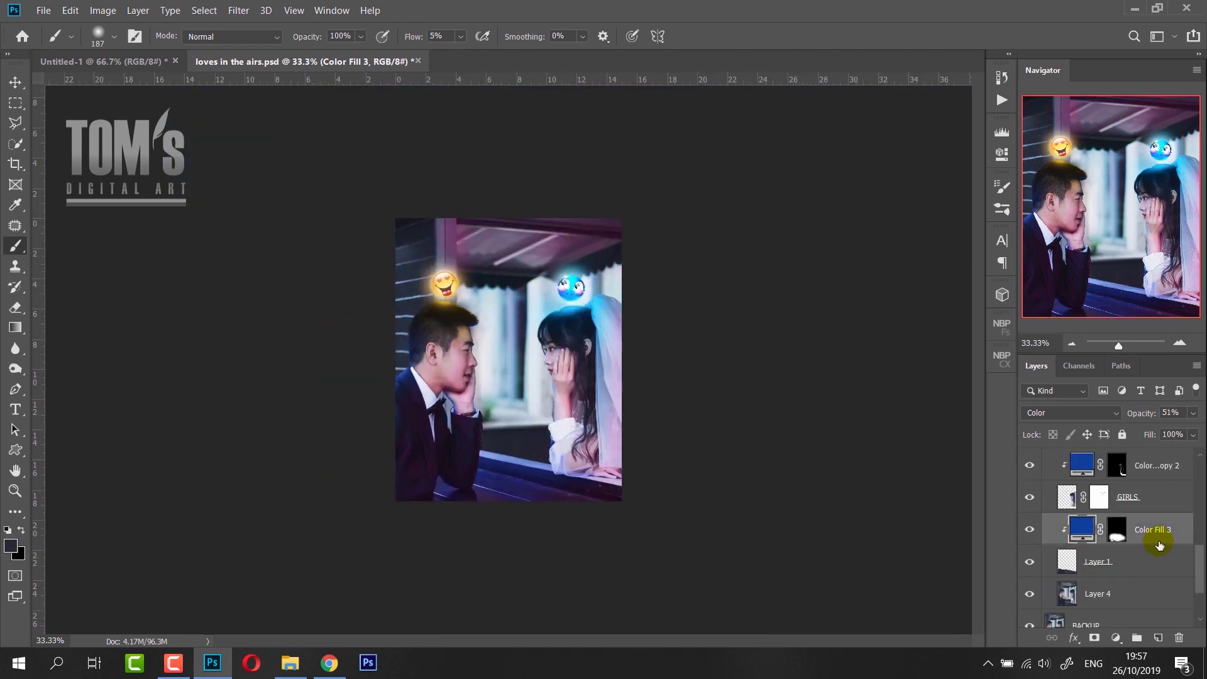
right_click(1117, 532)
key(Escape)
scroll(1107, 566, up, 5)
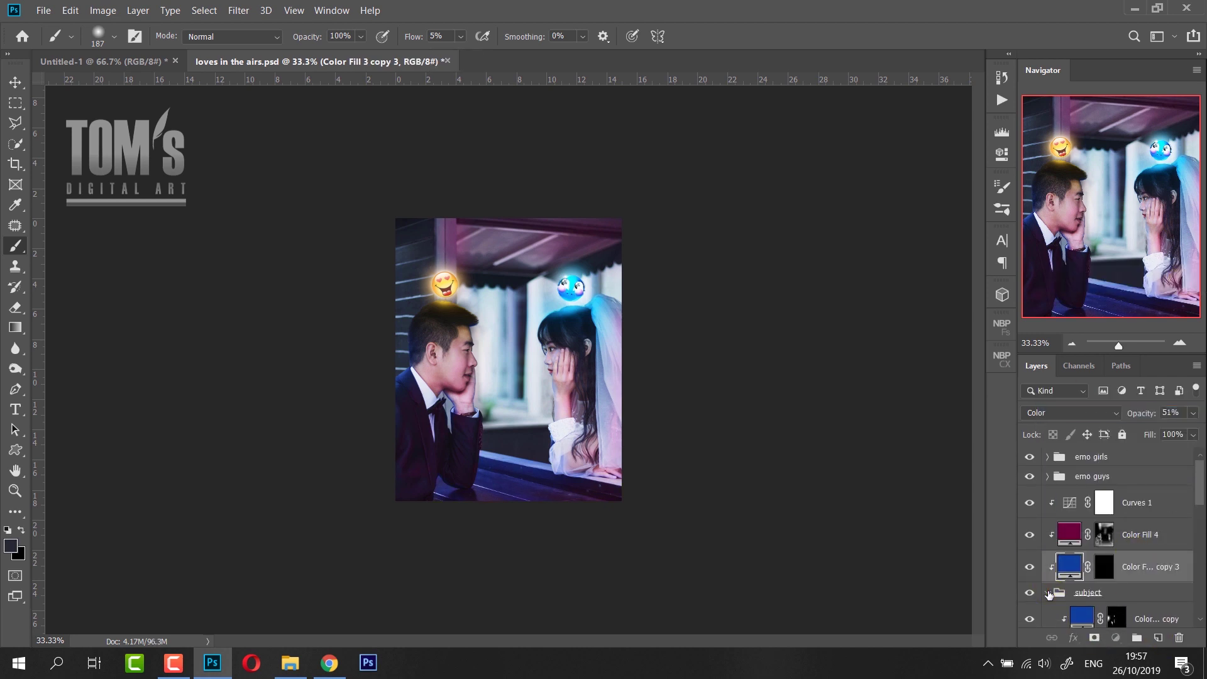
key(ctrl+backslash)
key(d)
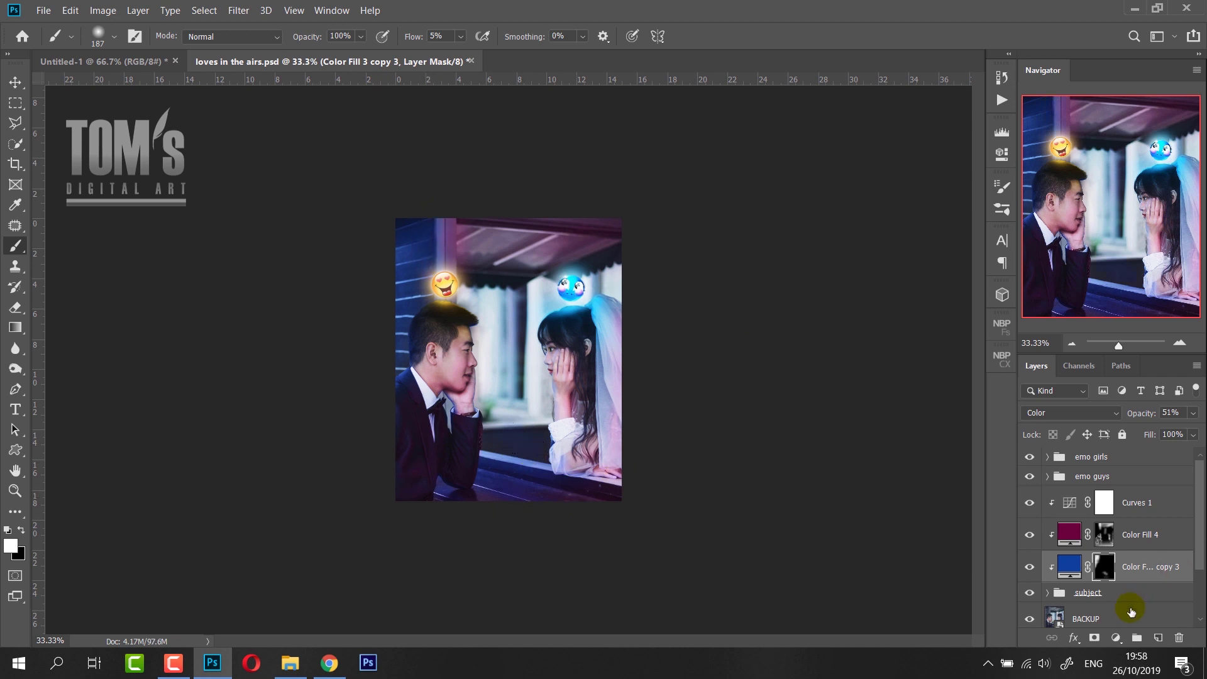
Make the Layer 4 photo layer active again.
scroll(1106, 566, up, 2)
click(1132, 555)
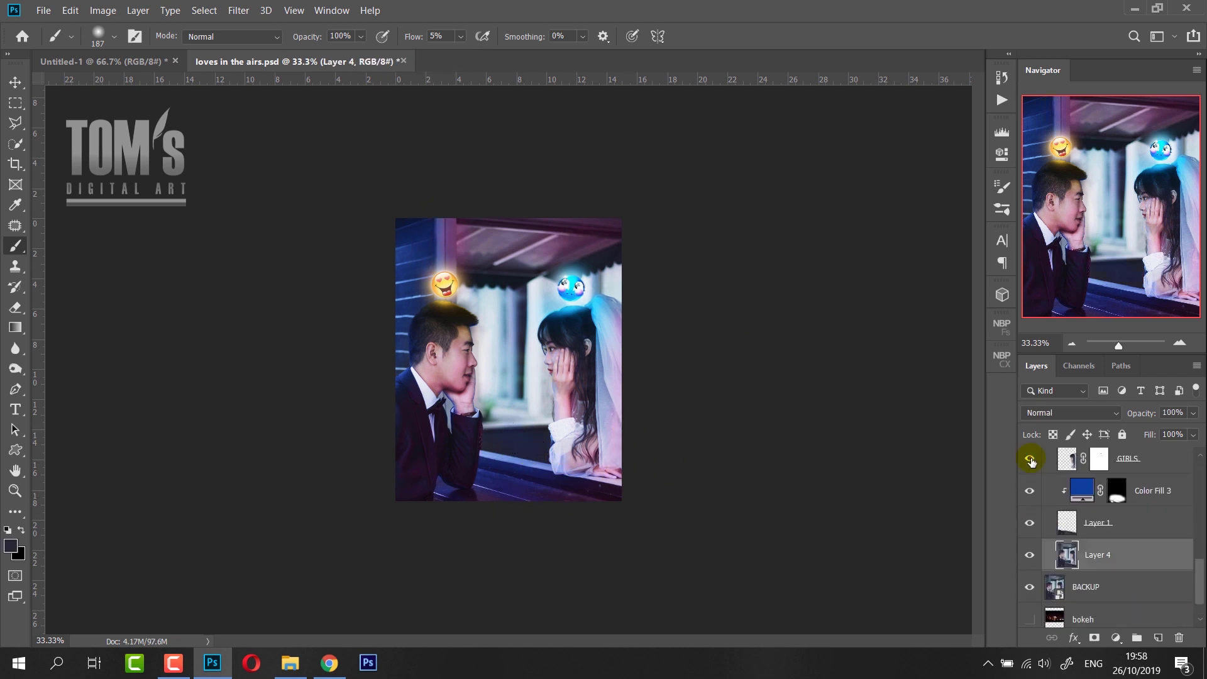
scroll(1107, 541, up, 3)
scroll(1107, 540, down, 2)
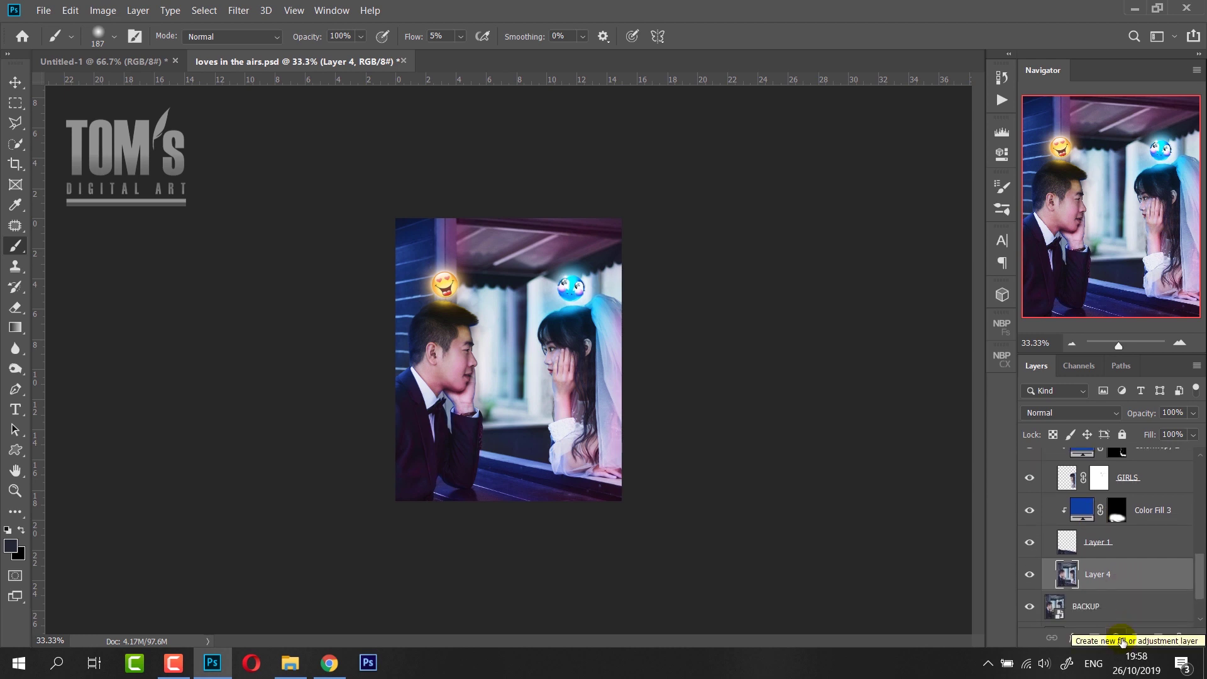
Add a Brightness/Contrast layer at -78 brightness with only an inverted layer mask.
click(1121, 639)
click(1107, 417)
drag(804, 221, 723, 224)
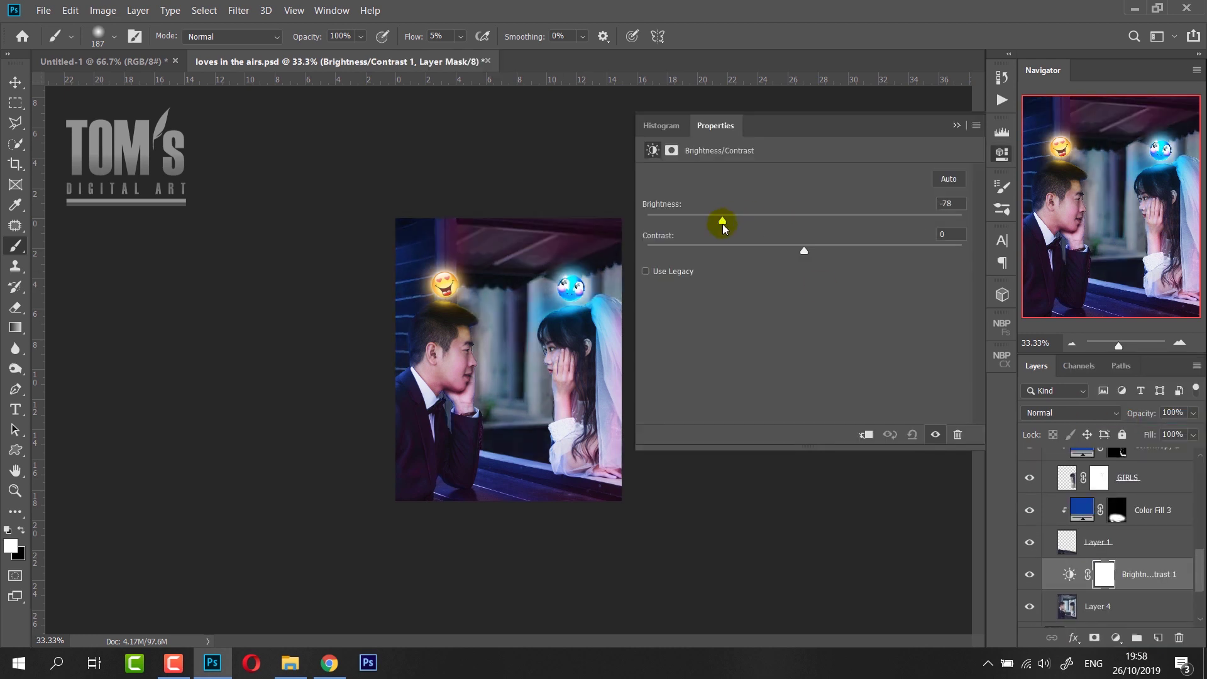
click(957, 125)
right_click(569, 324)
ctrl+click(1095, 637)
right_click(1137, 569)
click(1128, 605)
key(ctrl+i)
Paint the darkening over the girl on the mask, then enlarge the brush to image size.
drag(554, 283, 566, 377)
drag(468, 50, 541, 51)
drag(579, 264, 522, 453)
right_click(615, 294)
key(Escape)
right_click(541, 252)
drag(673, 282, 723, 283)
key(Return)
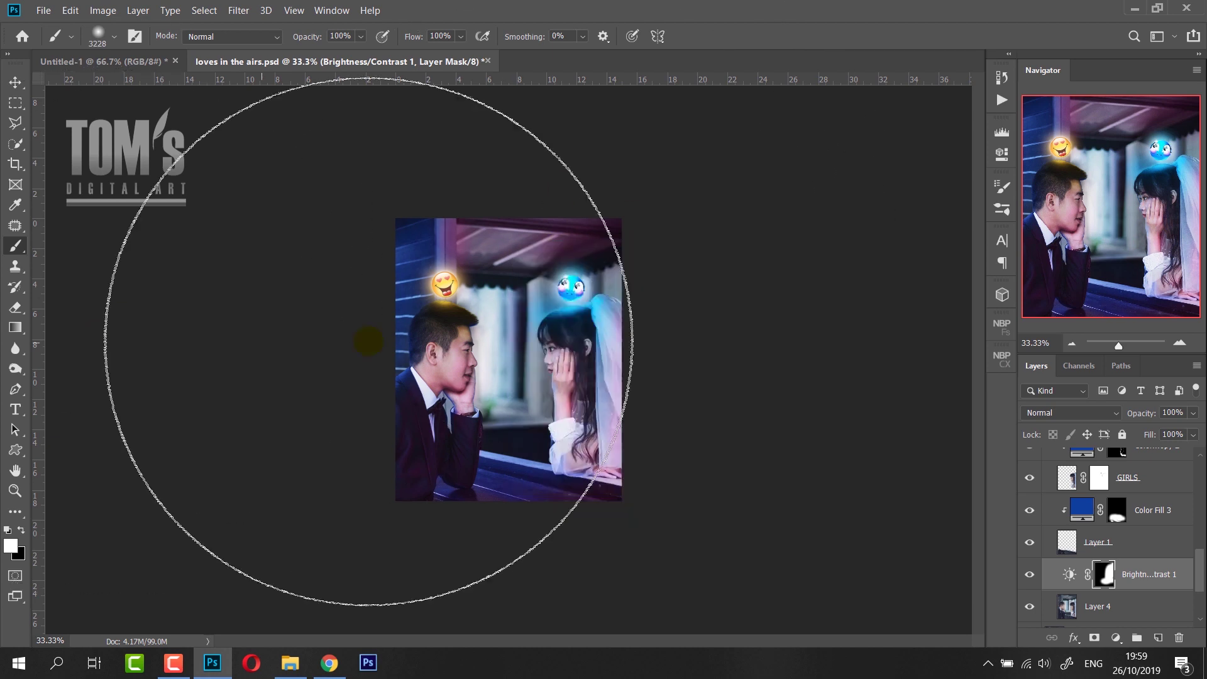
Zoom to 50% and target the Color Fill 2 mask with a slightly smaller brush.
key(m)
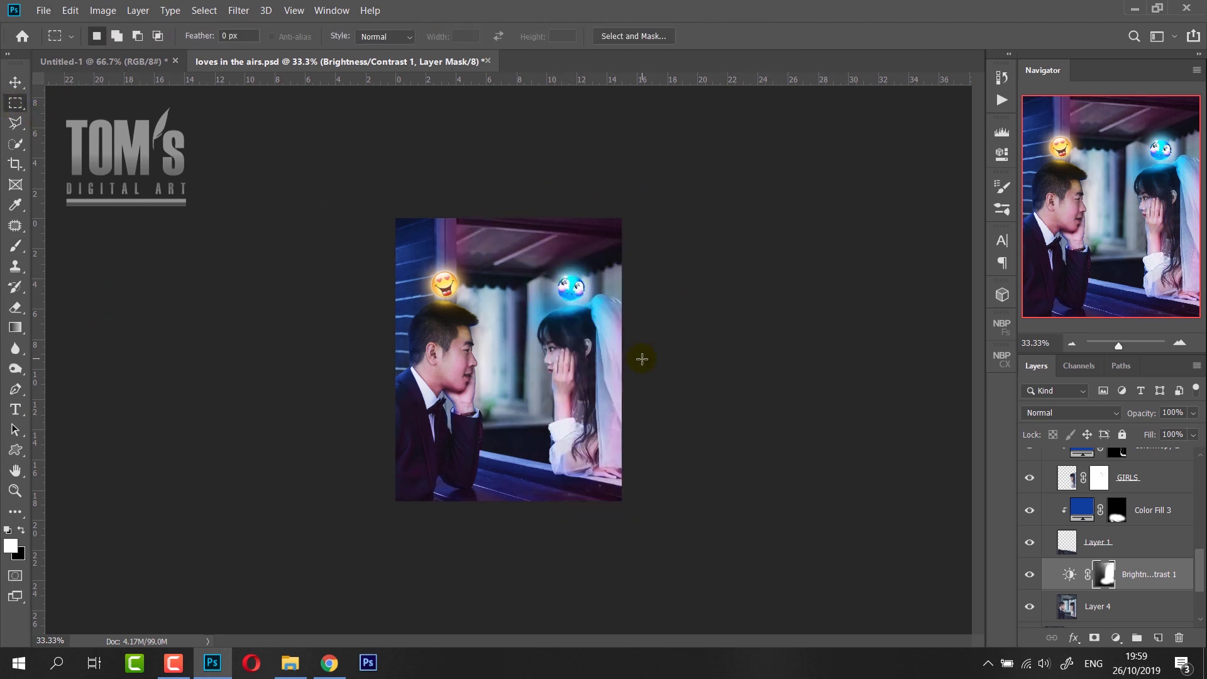
key(ctrl+plus)
scroll(1040, 503, up, 3)
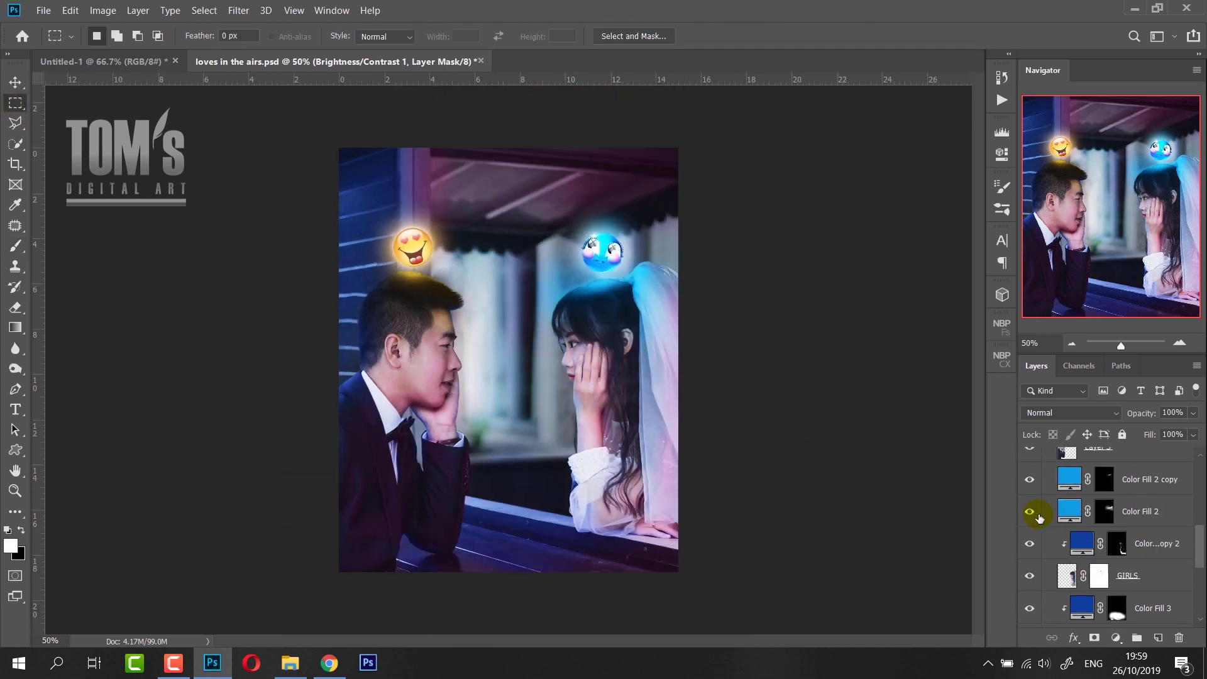
click(1105, 511)
key(b)
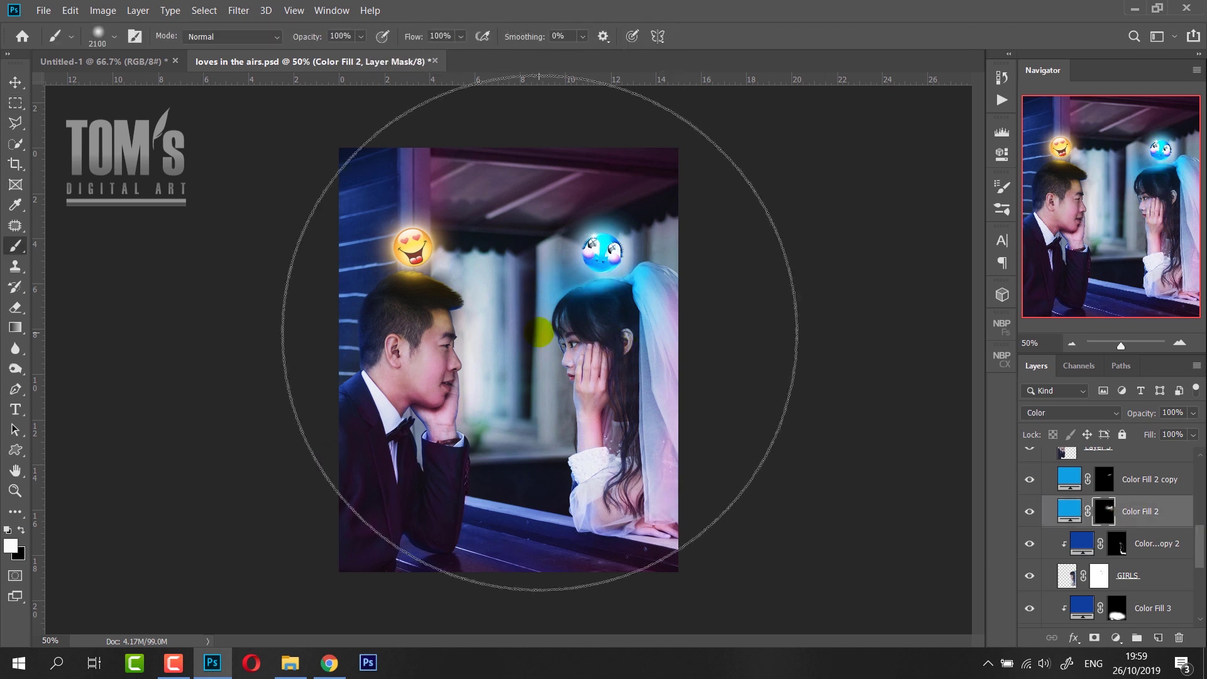
key(bracketleft)
key(bracketleft)
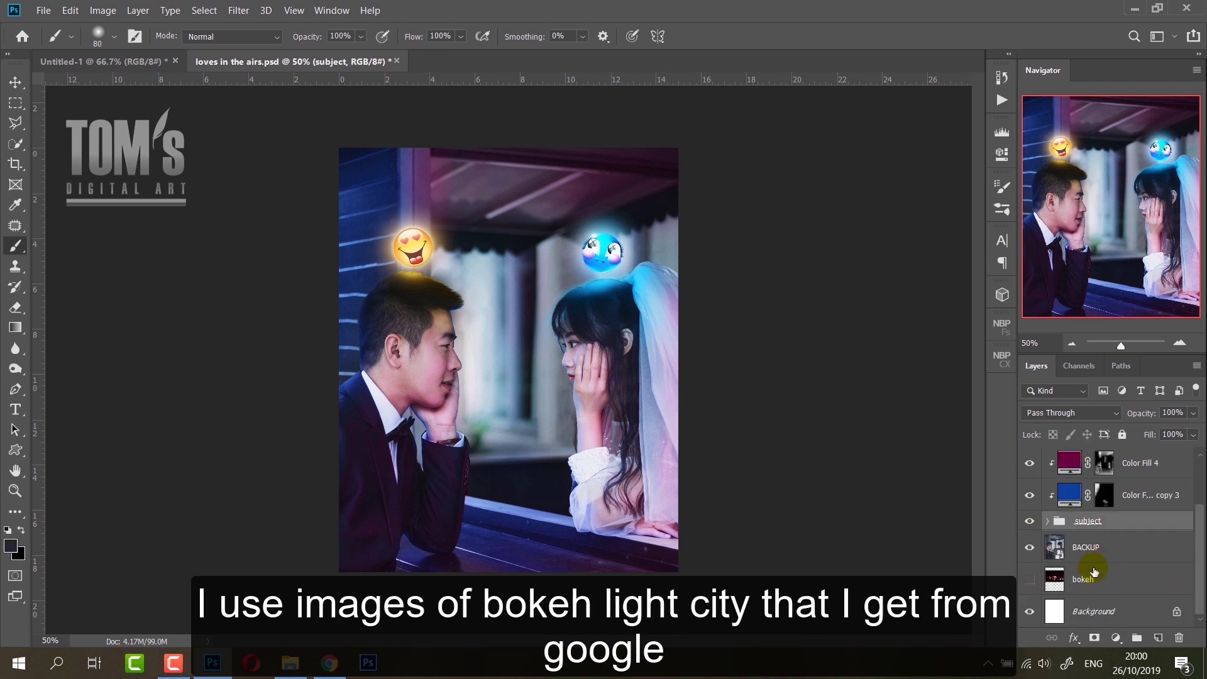
Move the bokeh lights down over the photo and lower the layer's opacity.
drag(579, 479, 577, 547)
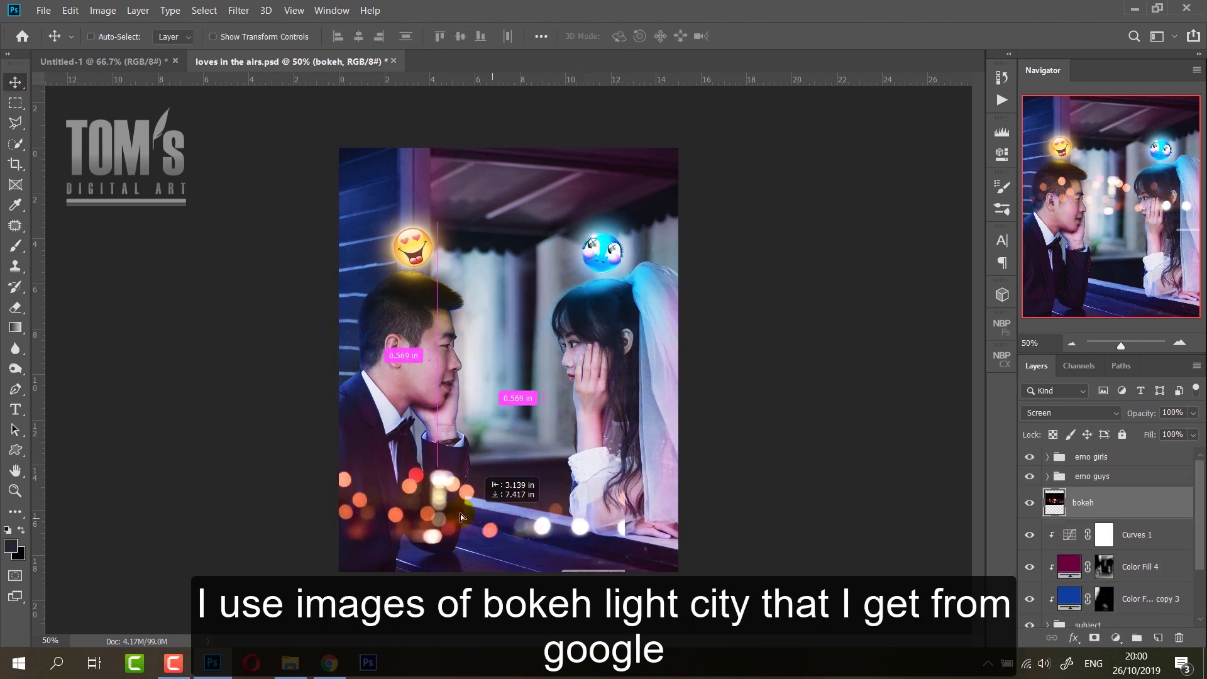
click(1192, 413)
drag(1183, 431, 1174, 432)
Duplicate the bokeh layer and transform the copy smaller, flipped and rotated lower.
key(ctrl+j)
key(ctrl+t)
drag(635, 390, 704, 352)
key(Return)
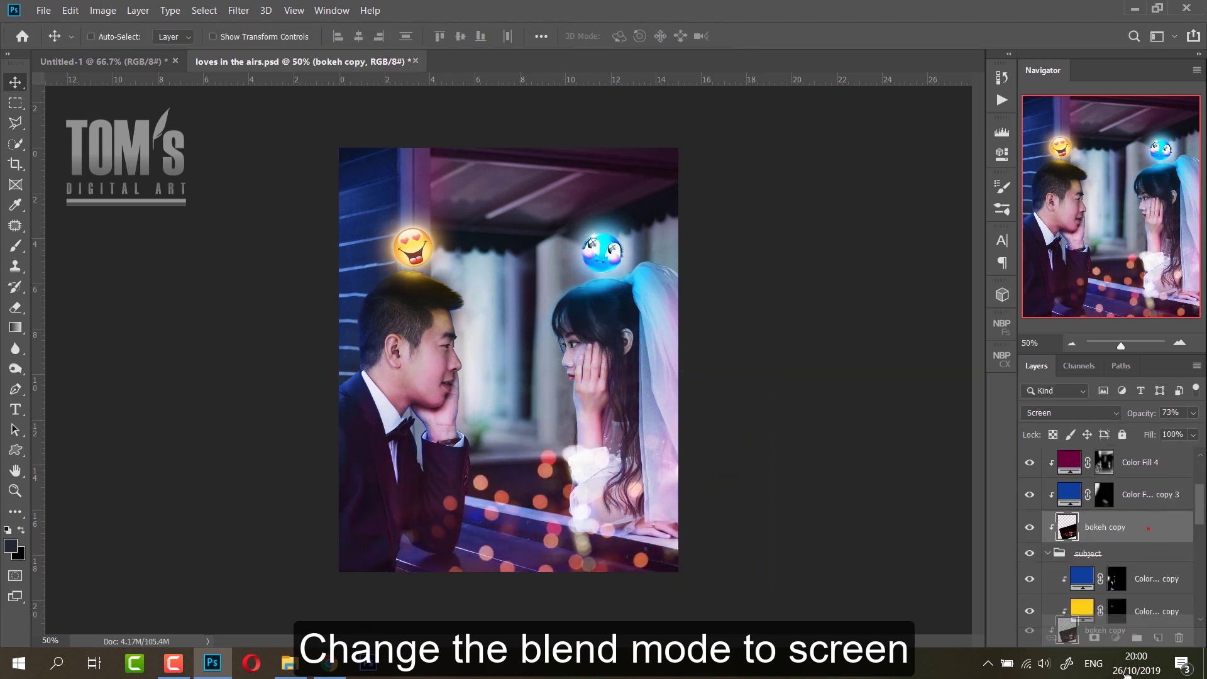
scroll(1113, 535, down, 2)
alt+click(1124, 531)
alt+click(1144, 497)
key(ctrl+t)
mouse_move(808, 587)
mouse_down()
mouse_move(648, 549)
mouse_move(668, 577)
mouse_up()
mouse_move(603, 471)
mouse_down()
mouse_move(584, 515)
mouse_move(556, 505)
mouse_move(560, 454)
mouse_up()
key(Return)
Mask the bokeh copy, nudge it toward the girl's hand and dim it to 61%.
click(1095, 637)
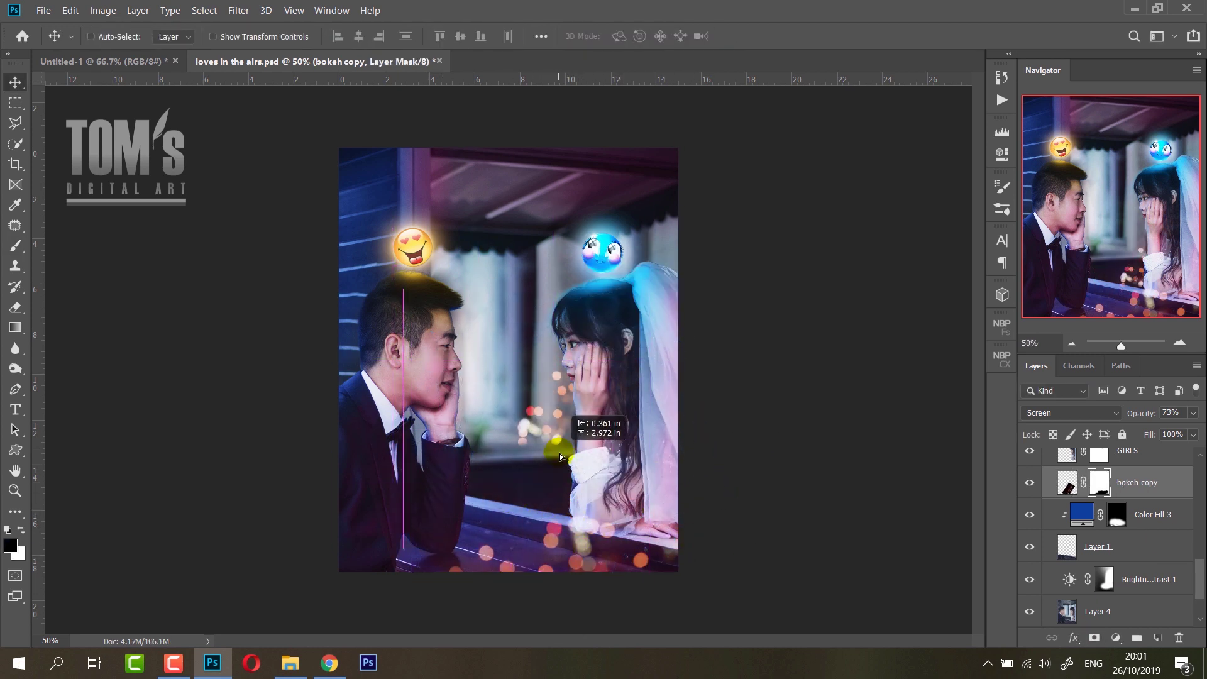
key(ctrl+t)
key(Return)
drag(1190, 418, 1181, 432)
click(1156, 594)
click(1158, 638)
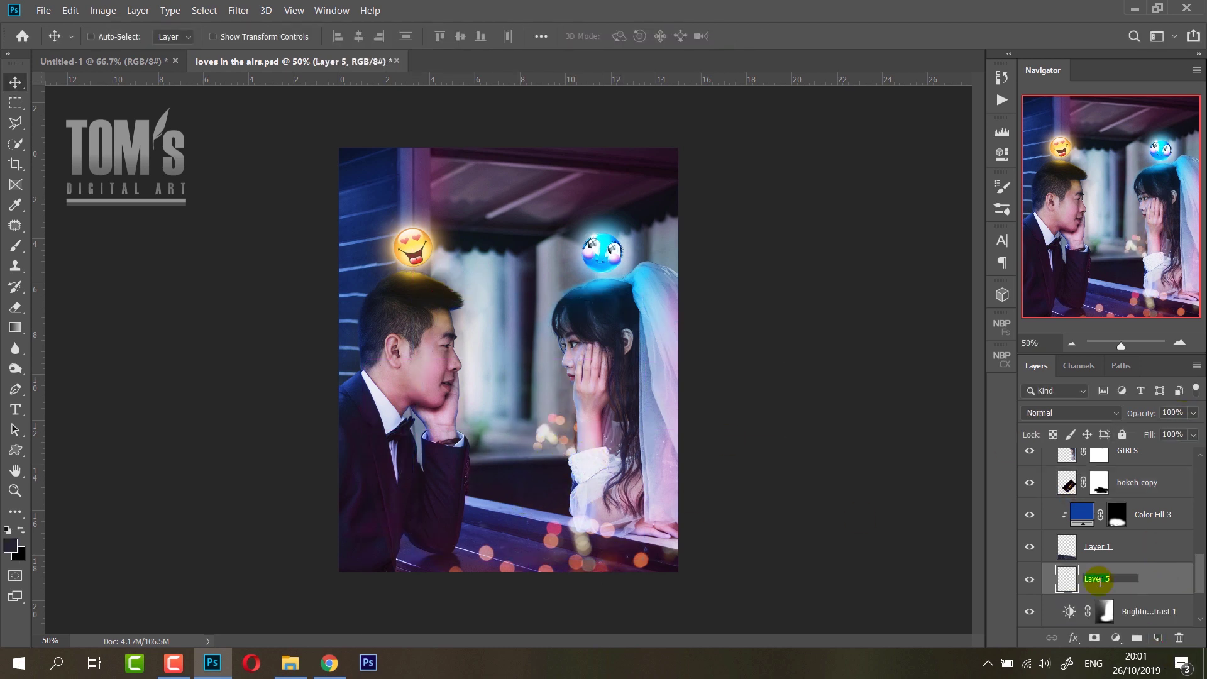
Import the Free Dust Photoshop Brushes set from the my stock folder.
key(b)
right_click(663, 432)
click(898, 368)
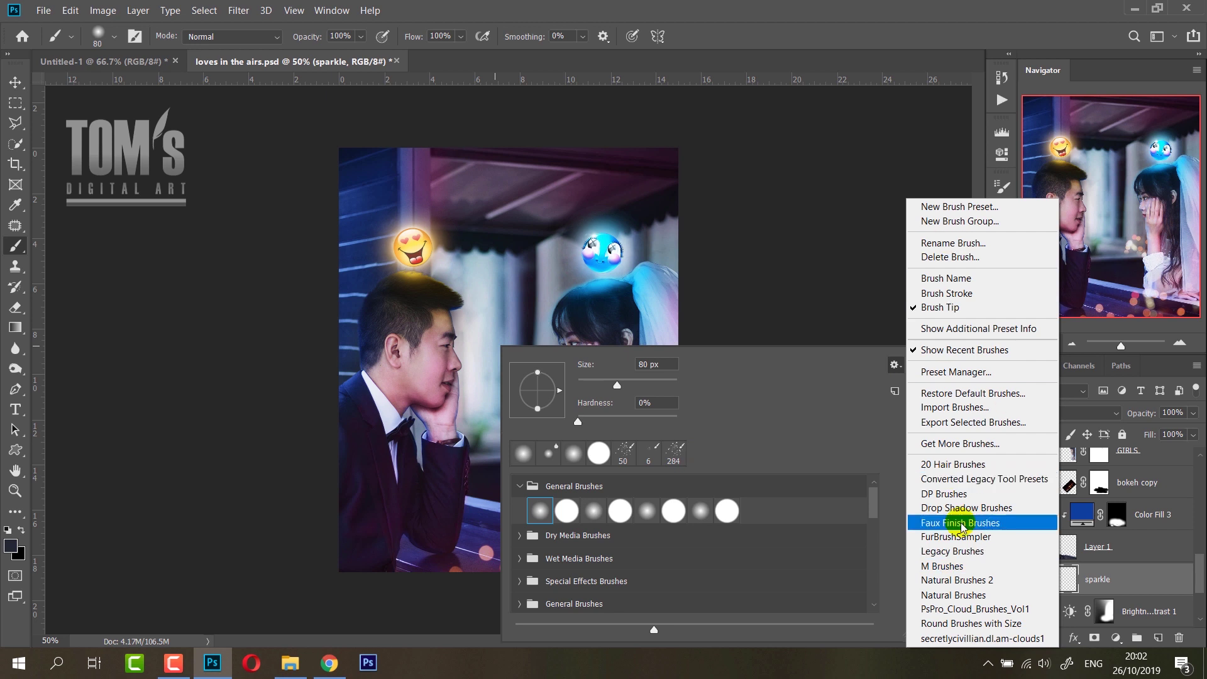
click(930, 407)
double_click(708, 390)
click(889, 258)
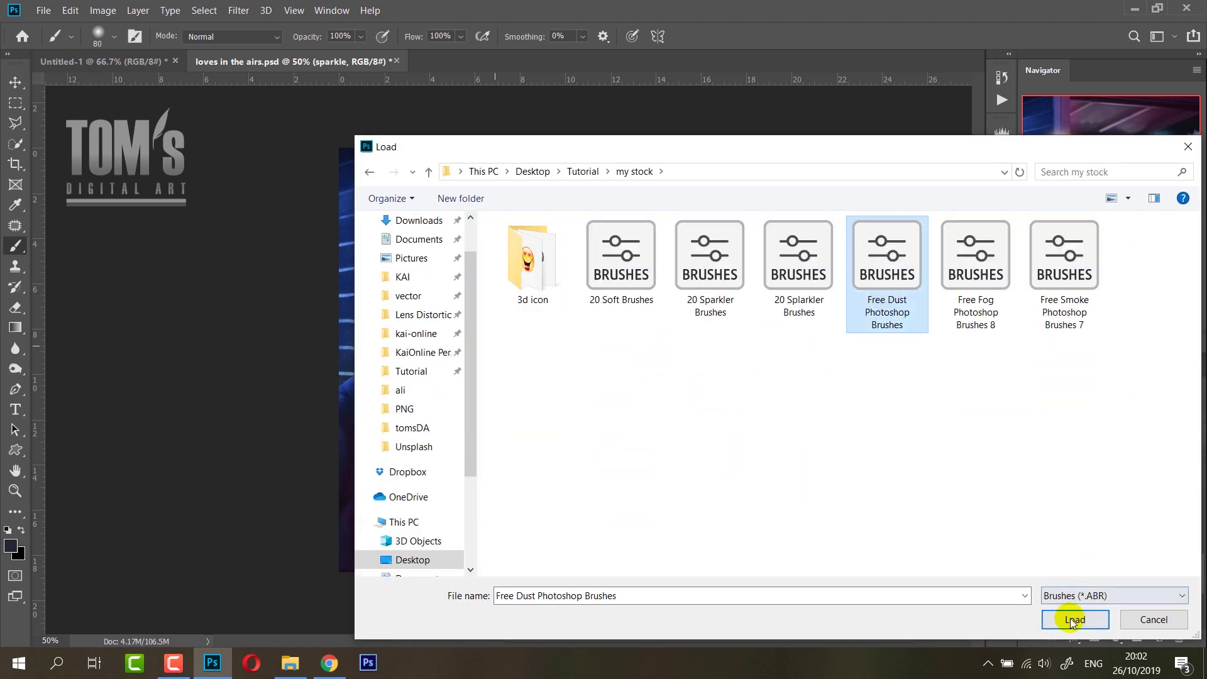
click(1076, 622)
Pick a 250 px white dust brush and stamp dust beside the girl's face.
scroll(599, 556, down, 5)
click(566, 598)
double_click(654, 364)
text(250)
key(Return)
key(x)
click(550, 420)
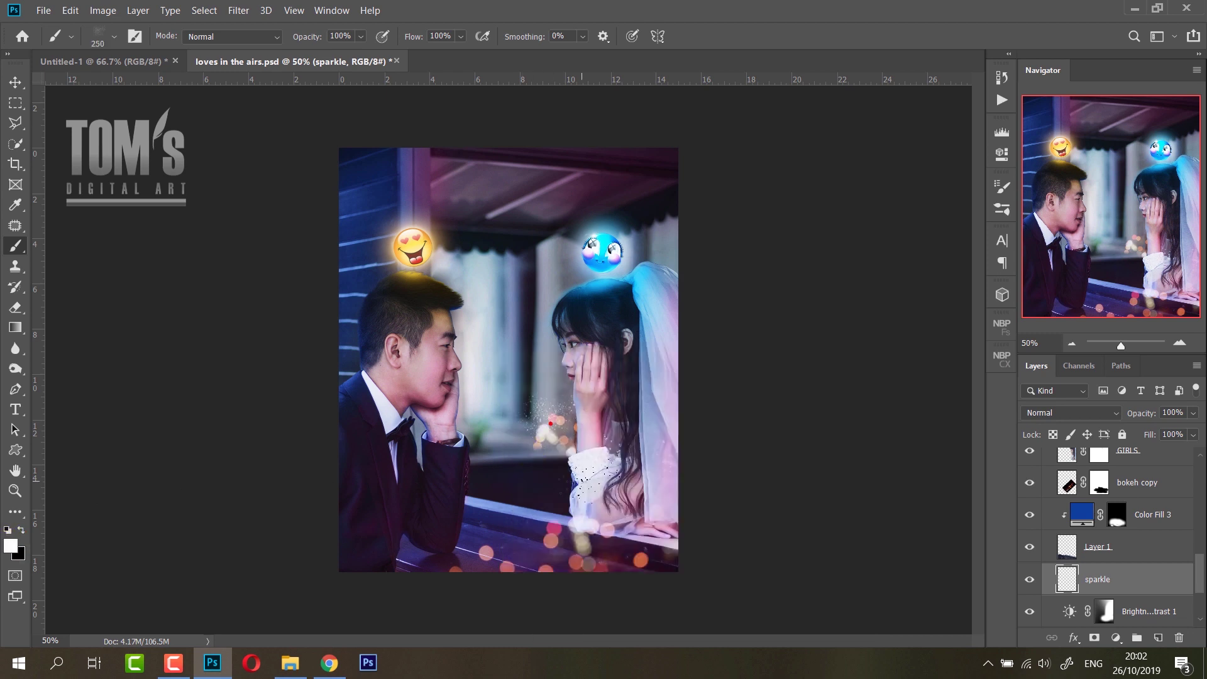
Stamp sparkles by the blue emoji, the girl's hand and the man's lower left, partly at 495 px.
right_click(585, 255)
key(Return)
click(638, 226)
click(563, 444)
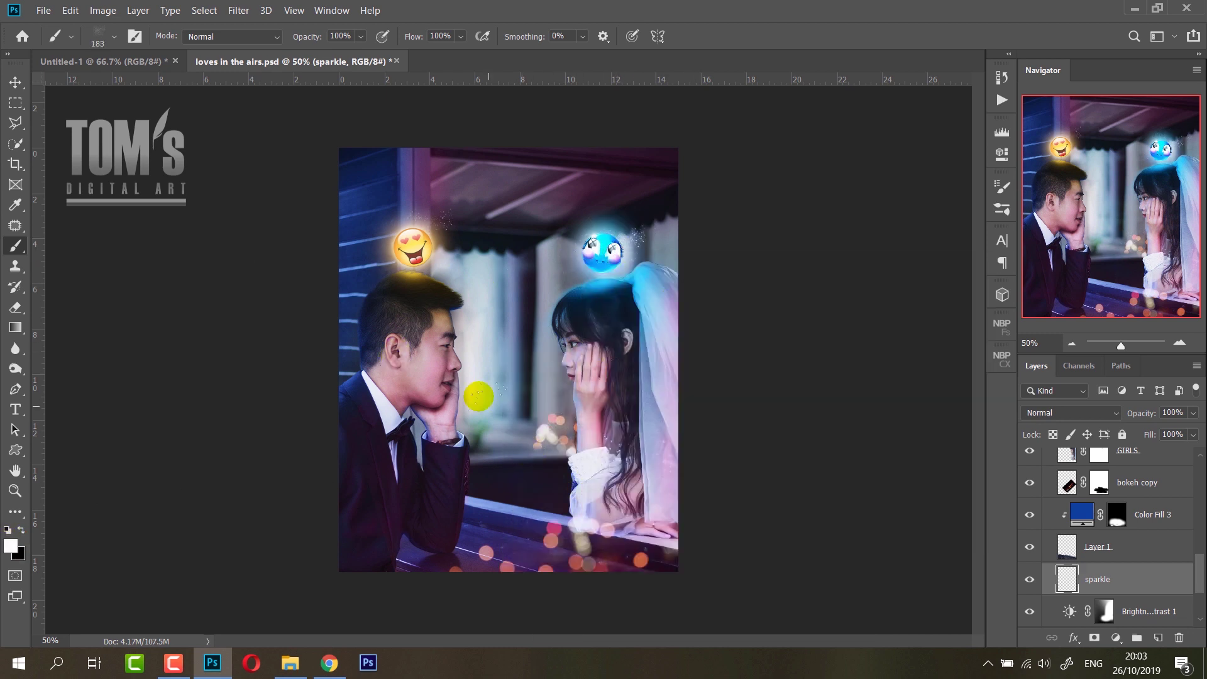
right_click(570, 322)
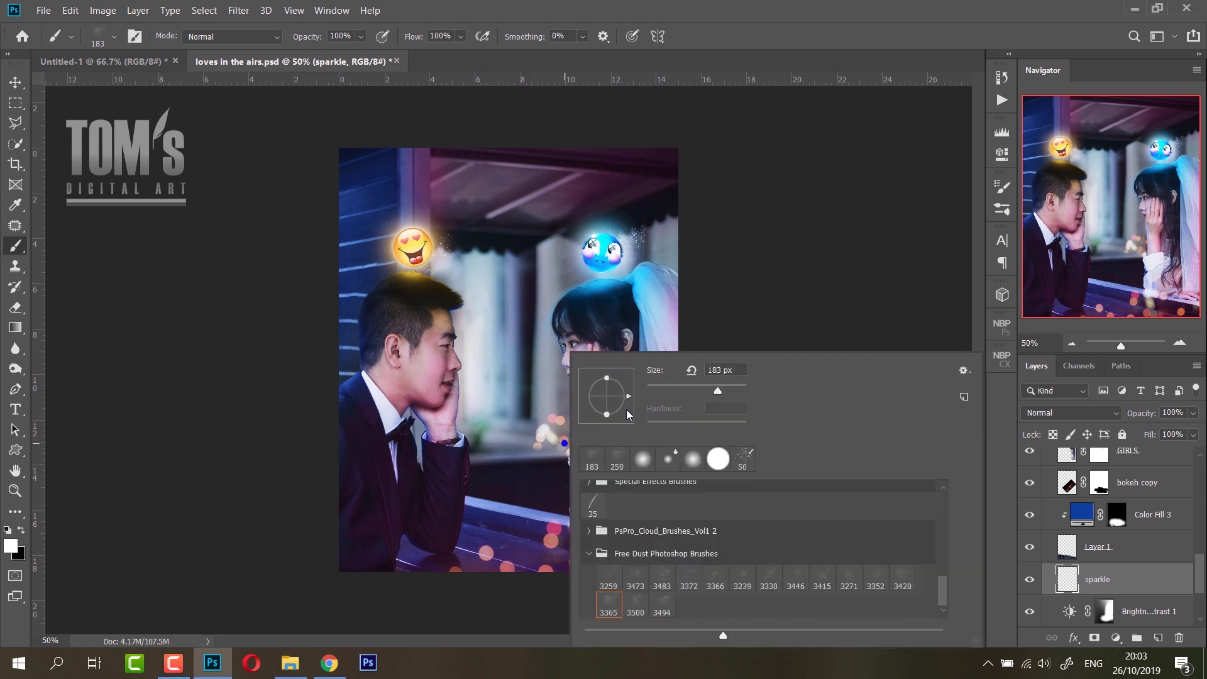
drag(692, 386, 728, 385)
click(584, 462)
click(372, 519)
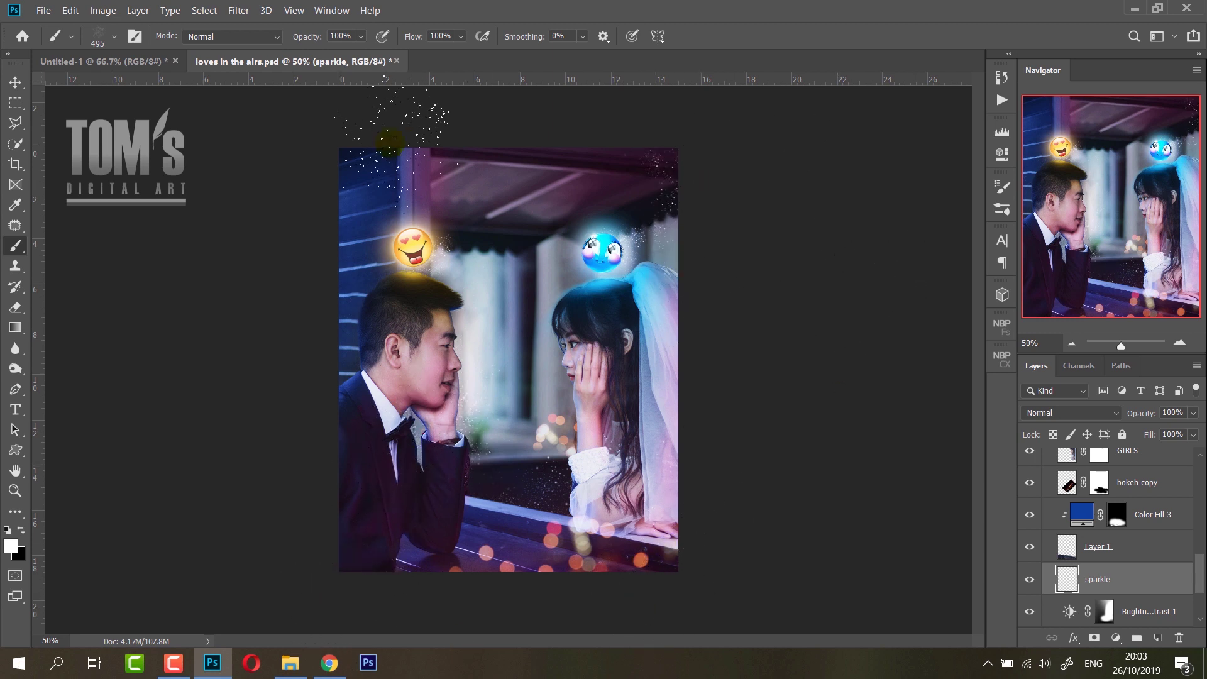
key(ctrl+plus)
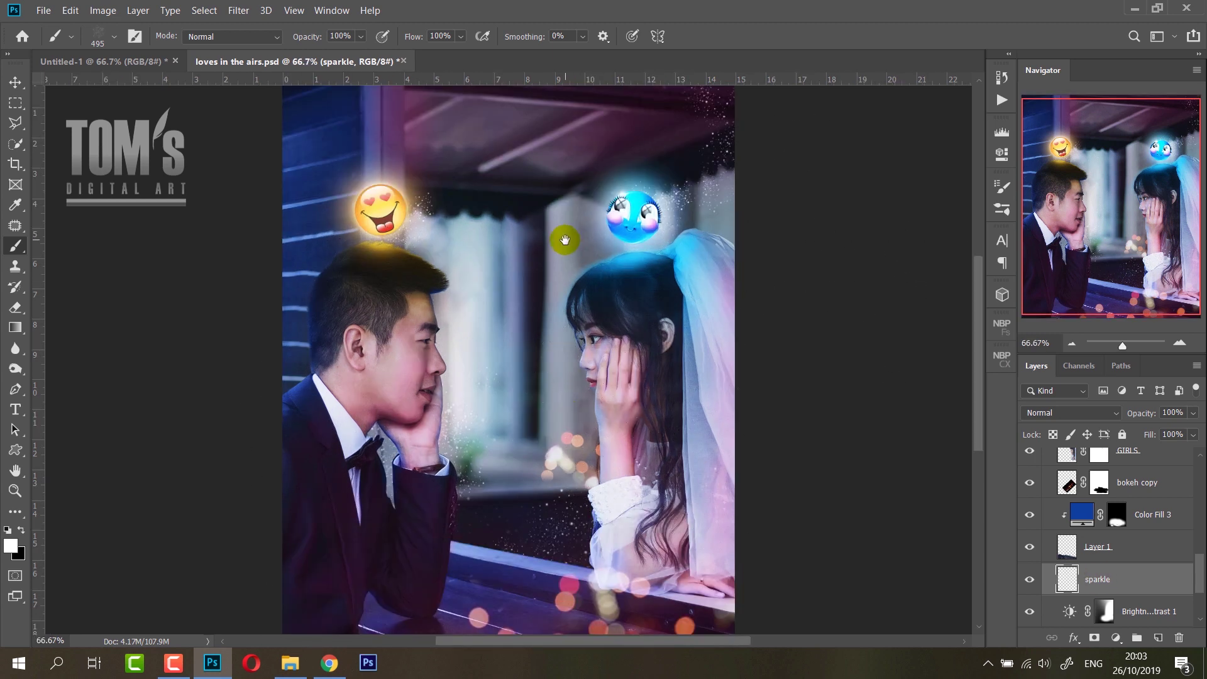
scroll(1129, 537, up, 5)
scroll(1129, 538, up, 5)
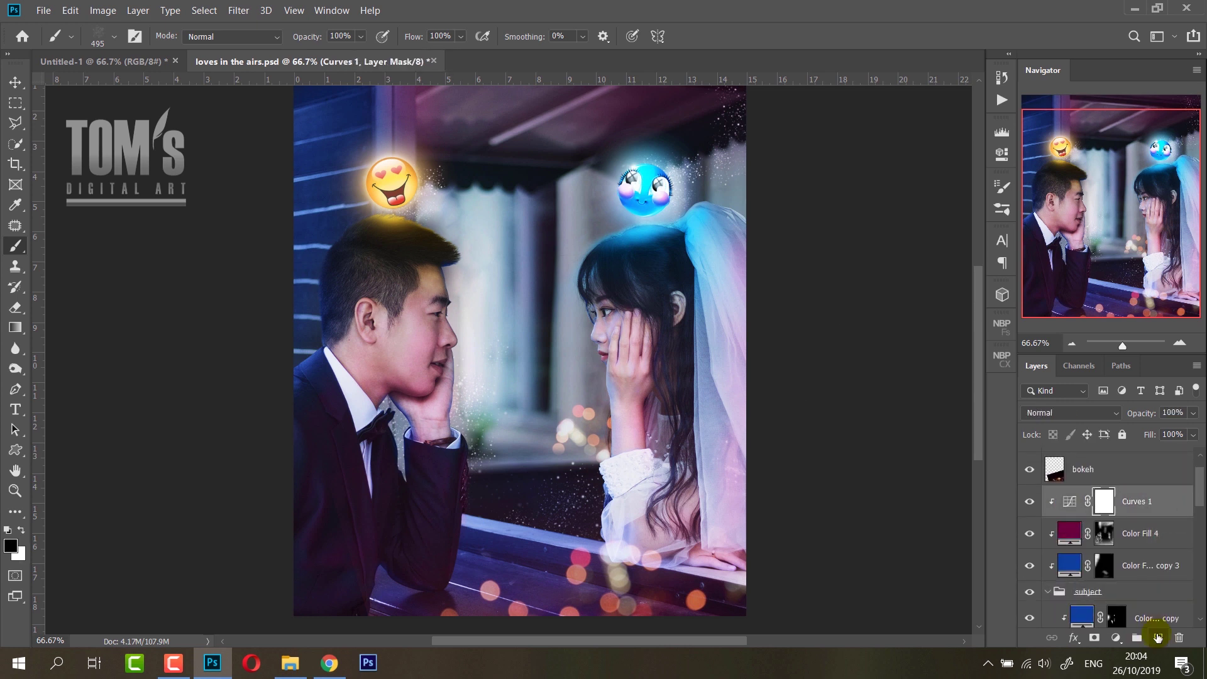
Add a Curves adjustment with the curve bent upward to brighten the image.
click(1047, 457)
key(ctrl+1)
drag(607, 310, 613, 431)
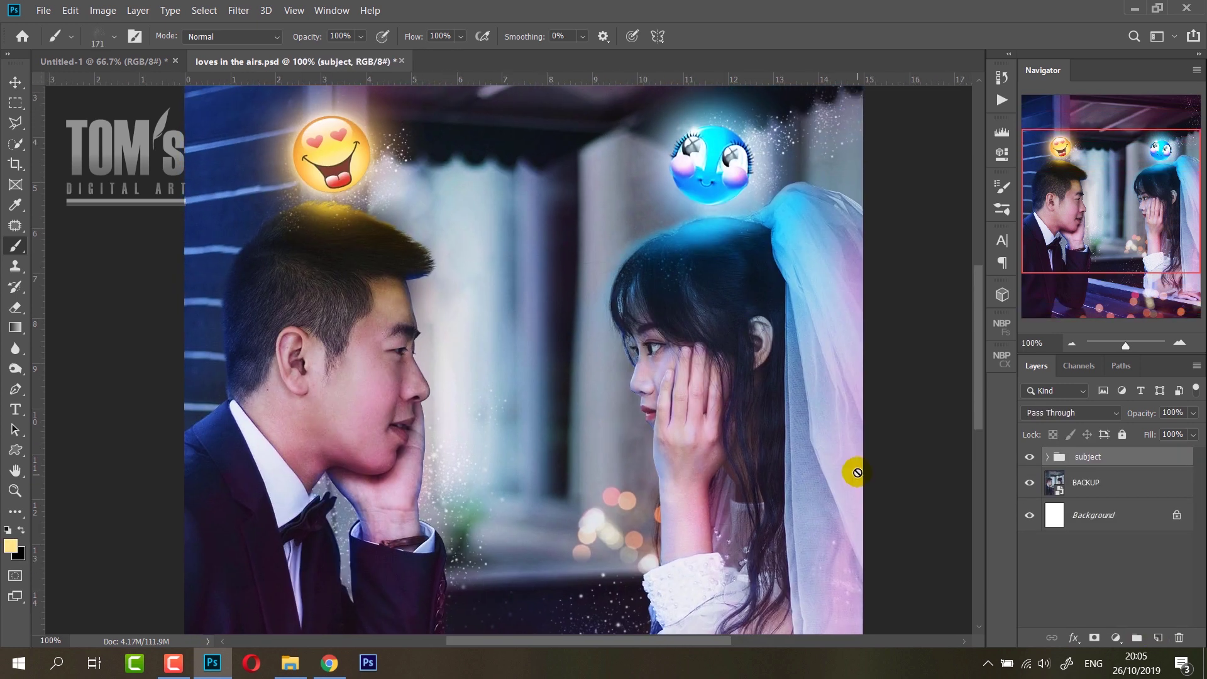
click(1117, 639)
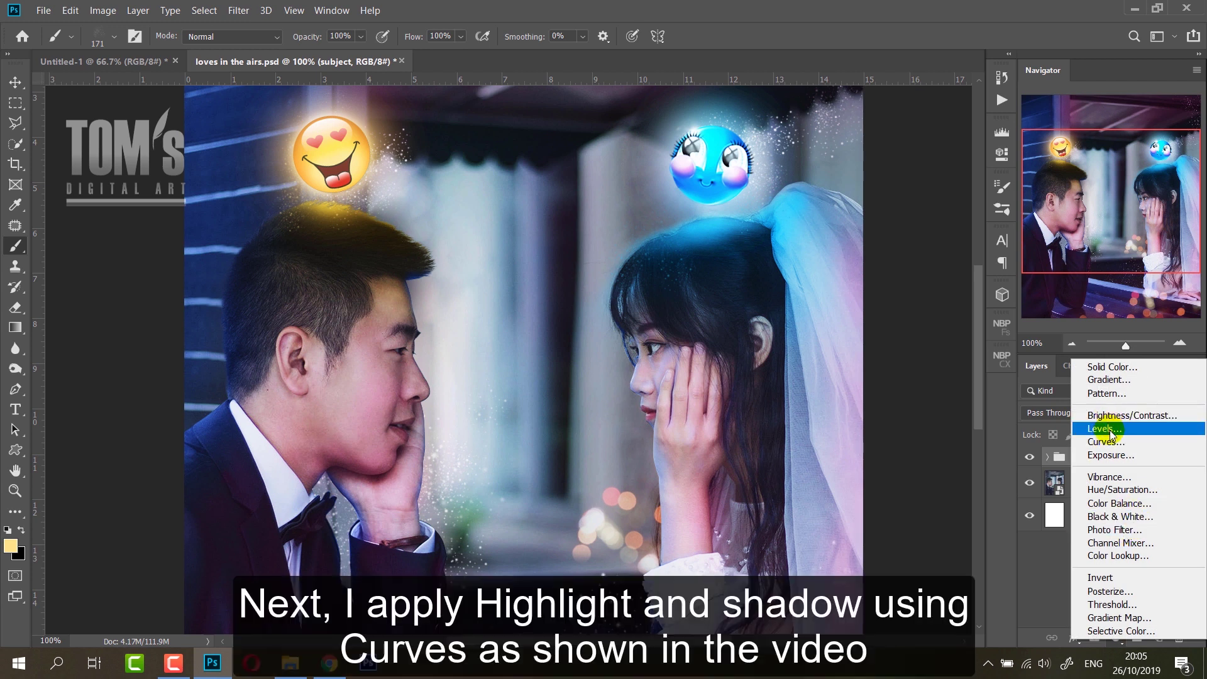
click(1106, 442)
drag(879, 262, 860, 239)
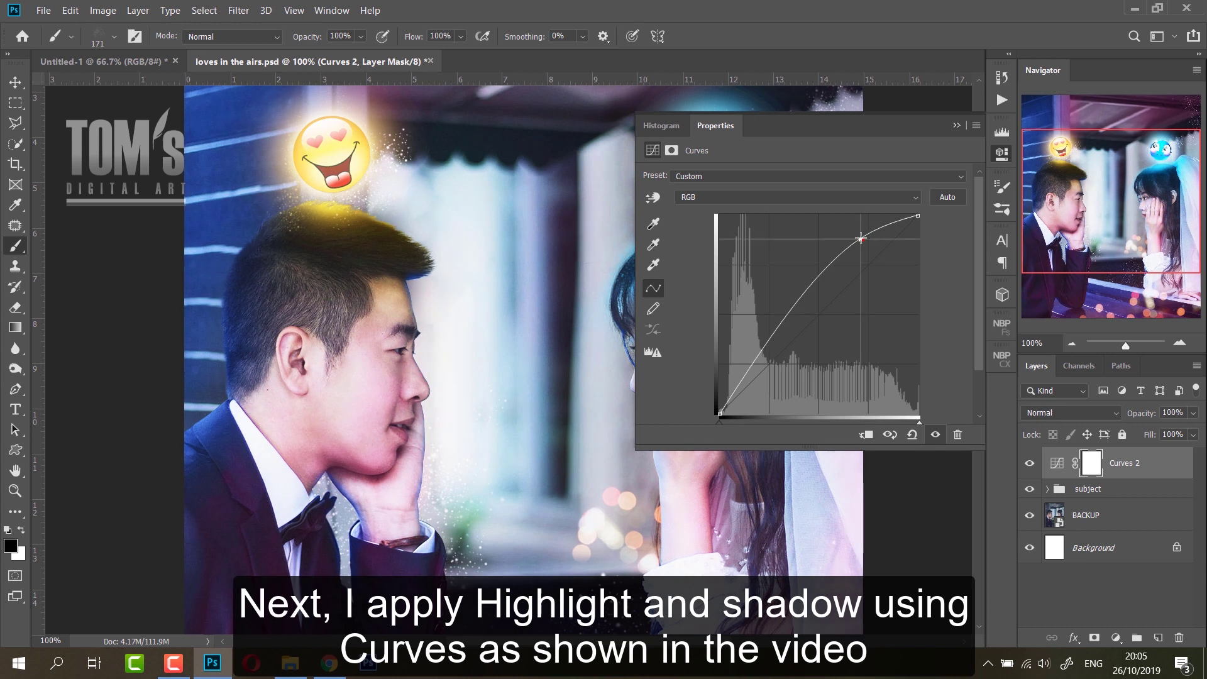
click(1002, 153)
Invert the Curves 2 mask, then temporarily disable it.
click(1100, 472)
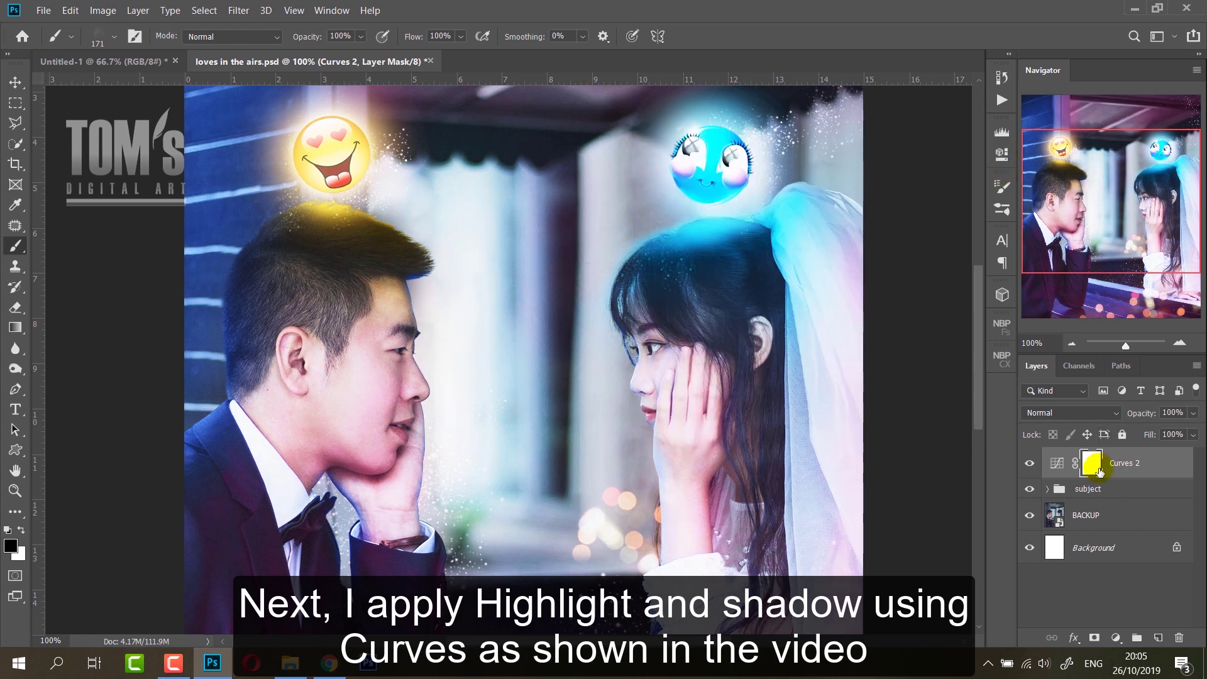
click(1100, 471)
key(ctrl+i)
click(1183, 467)
click(1184, 467)
right_click(1183, 467)
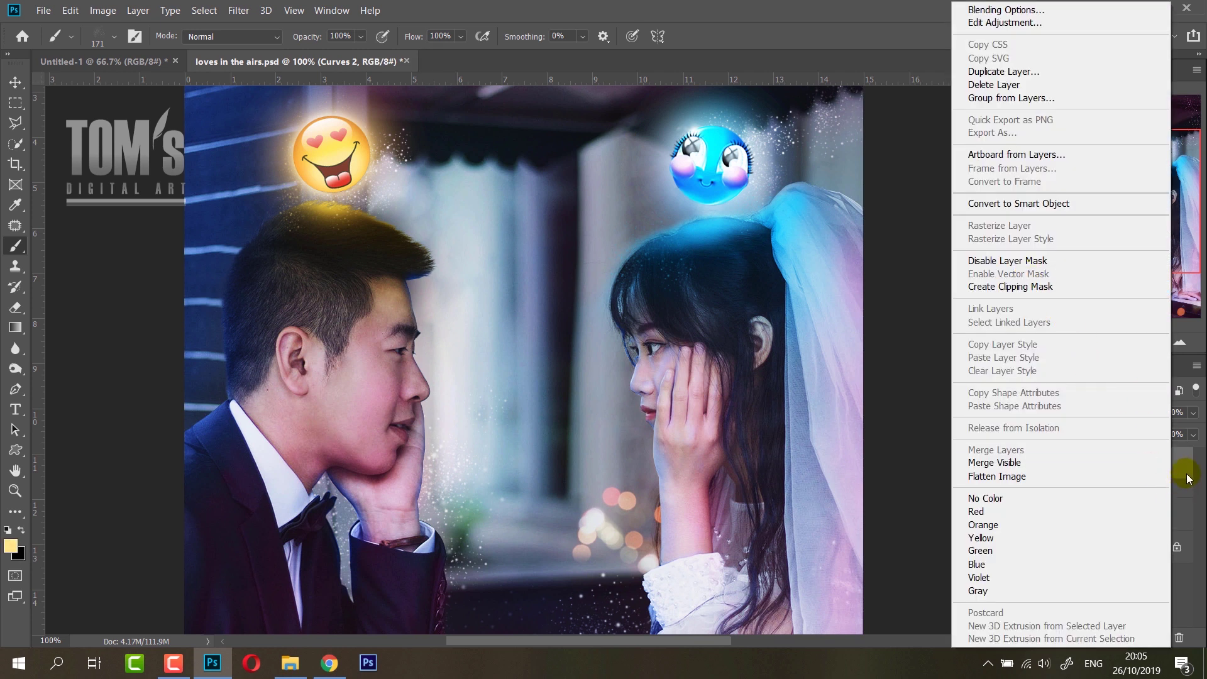
click(1187, 476)
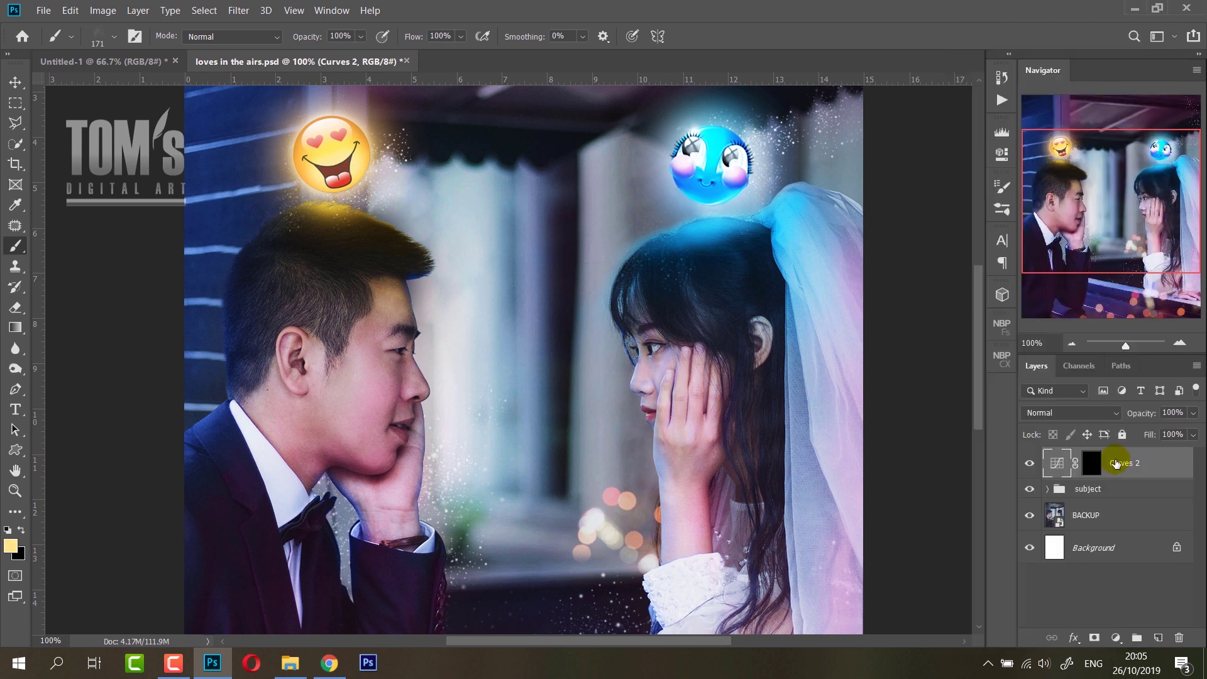
right_click(1089, 469)
click(1171, 471)
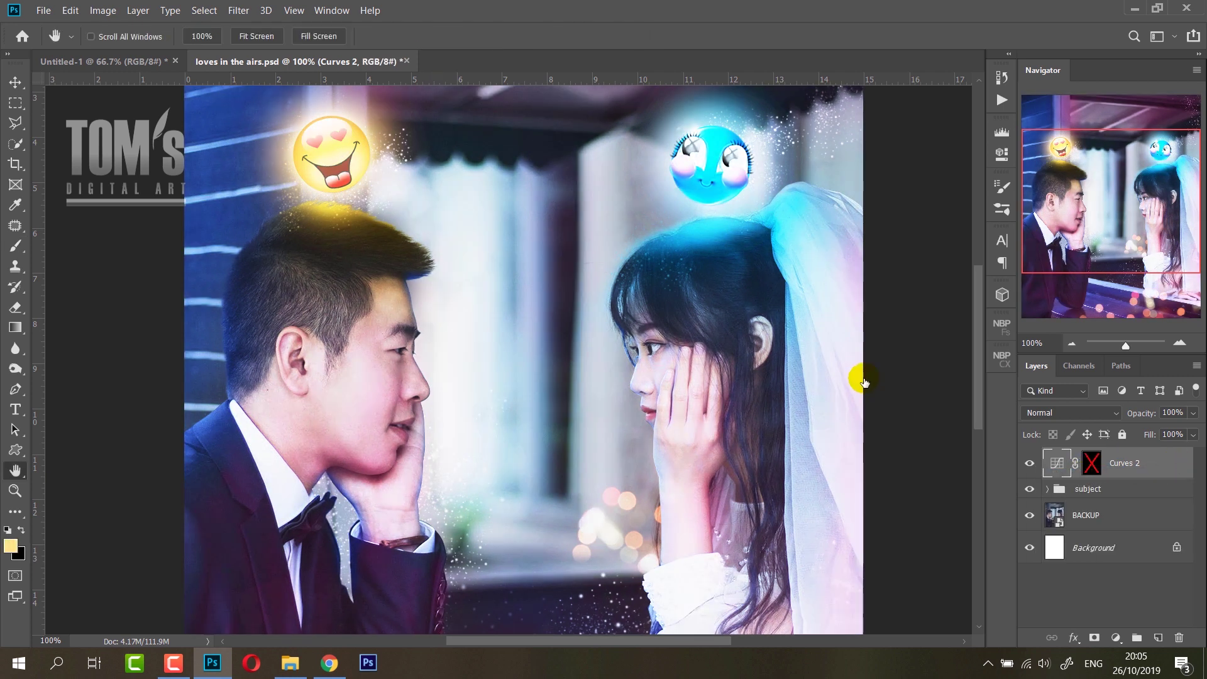
Set Blend If Underlying Layer sliders so brightening affects only lighter tones, with a soft transition.
mouse_move(584, 265)
mouse_down()
mouse_move(1020, 219)
mouse_move(1004, 229)
mouse_up()
mouse_move(952, 534)
mouse_down()
mouse_move(1105, 532)
mouse_move(1031, 532)
mouse_up()
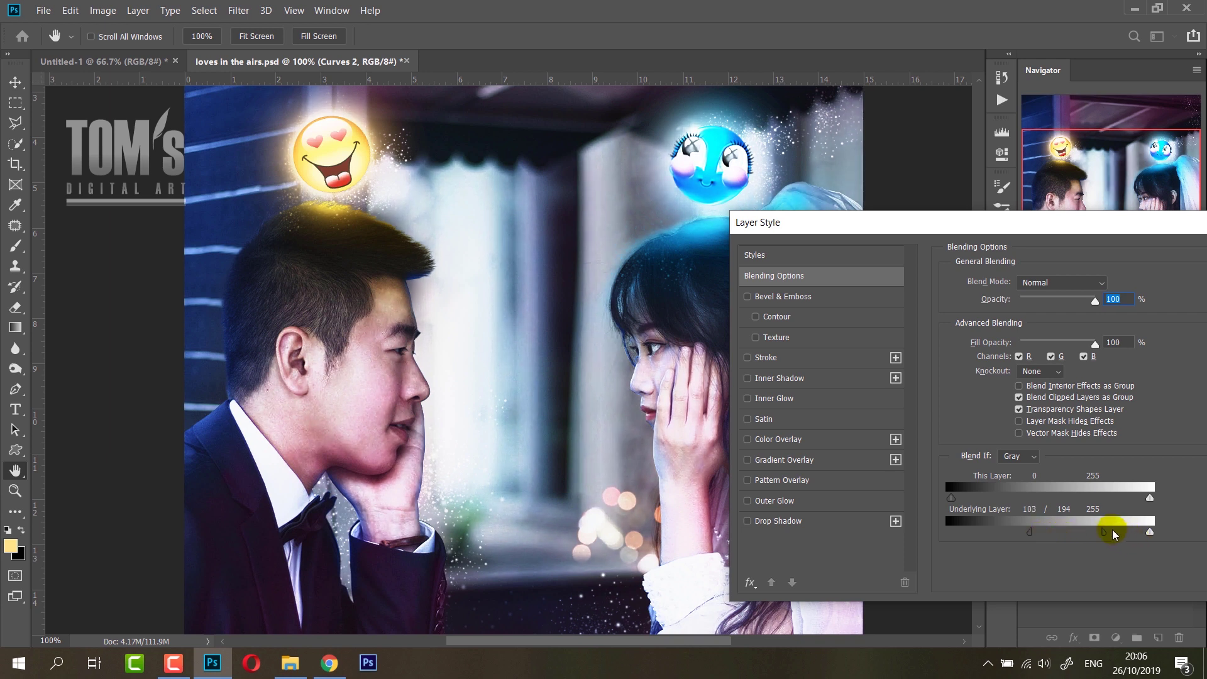
mouse_move(1114, 532)
mouse_down()
mouse_move(1058, 532)
mouse_move(1102, 531)
mouse_up()
drag(1100, 222, 553, 451)
click(740, 486)
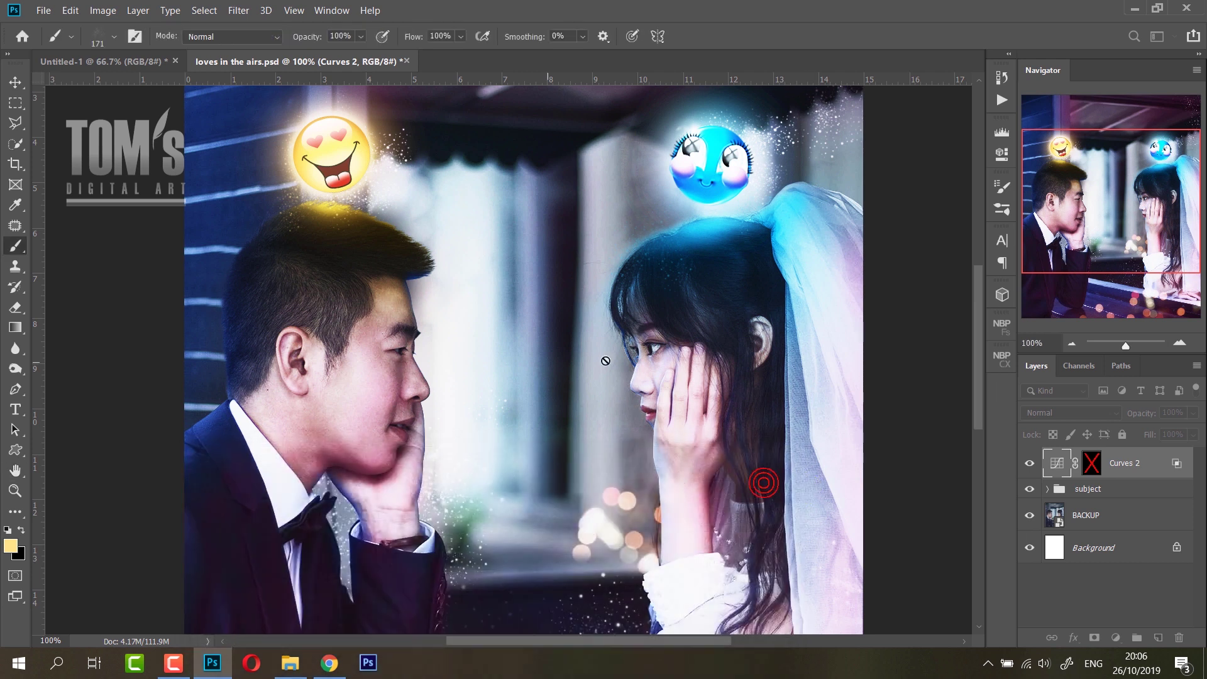
Re-enable and target the Curves 2 mask with white as the painting colour.
right_click(1092, 463)
click(1116, 470)
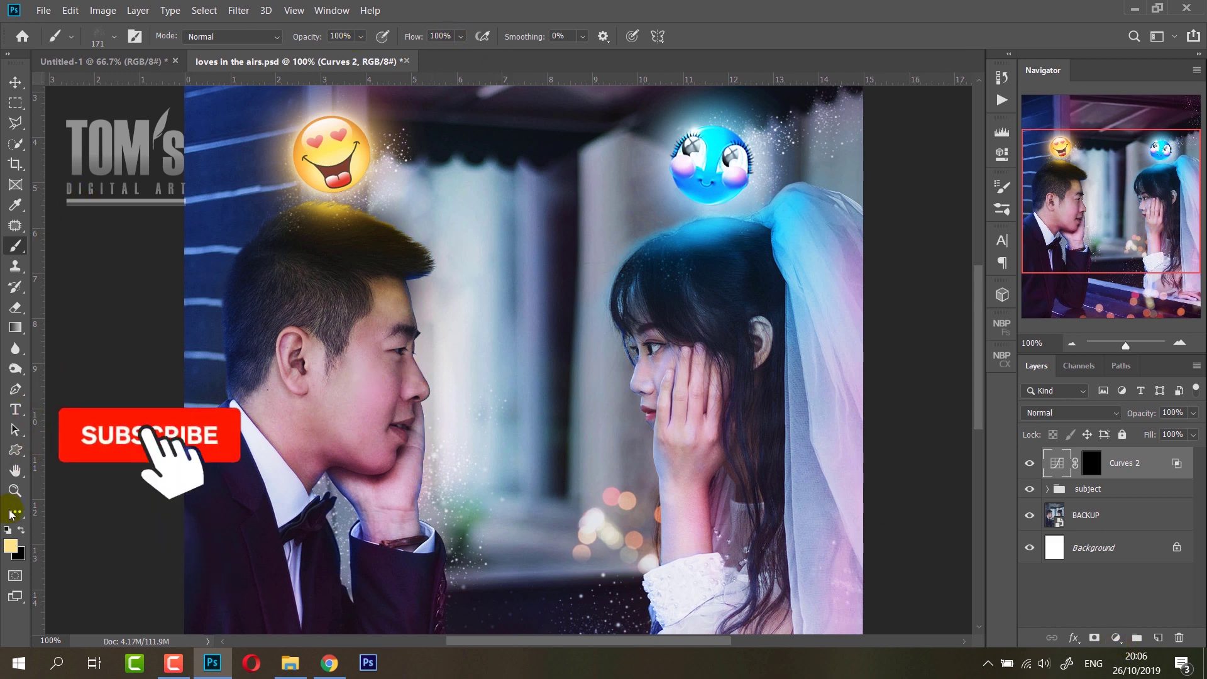
click(8, 529)
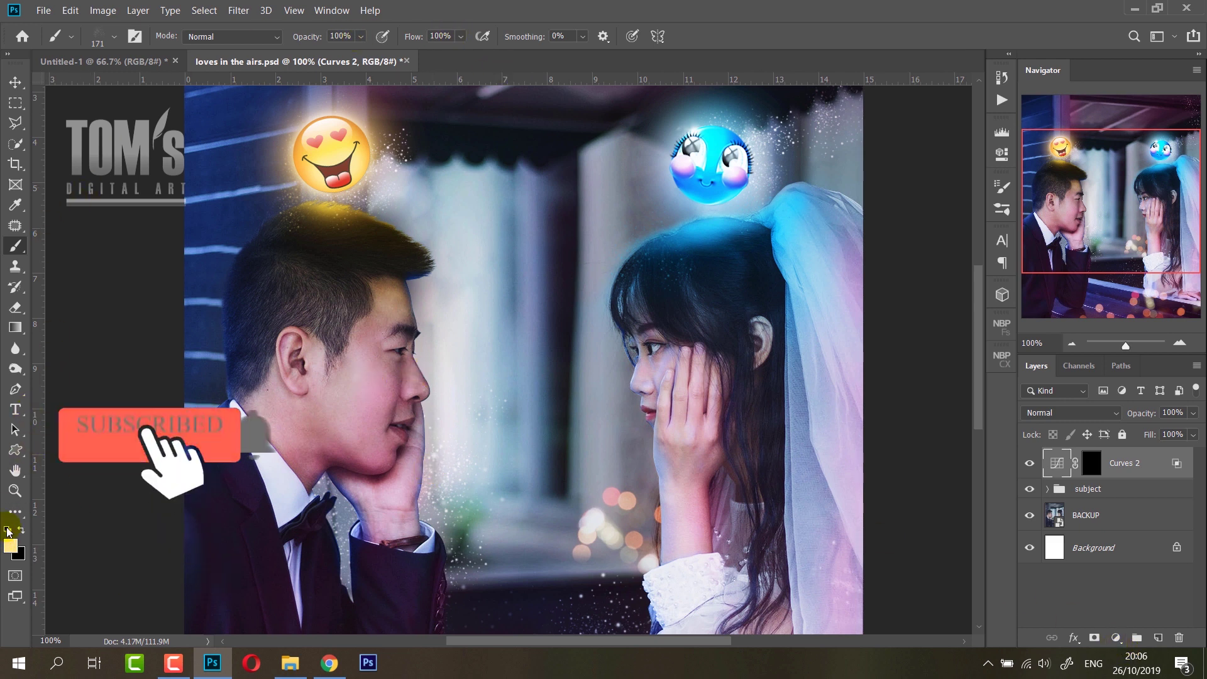
click(1092, 463)
key(x)
Paint a soft highlight along the man's cheek with a small soft round brush.
right_click(435, 345)
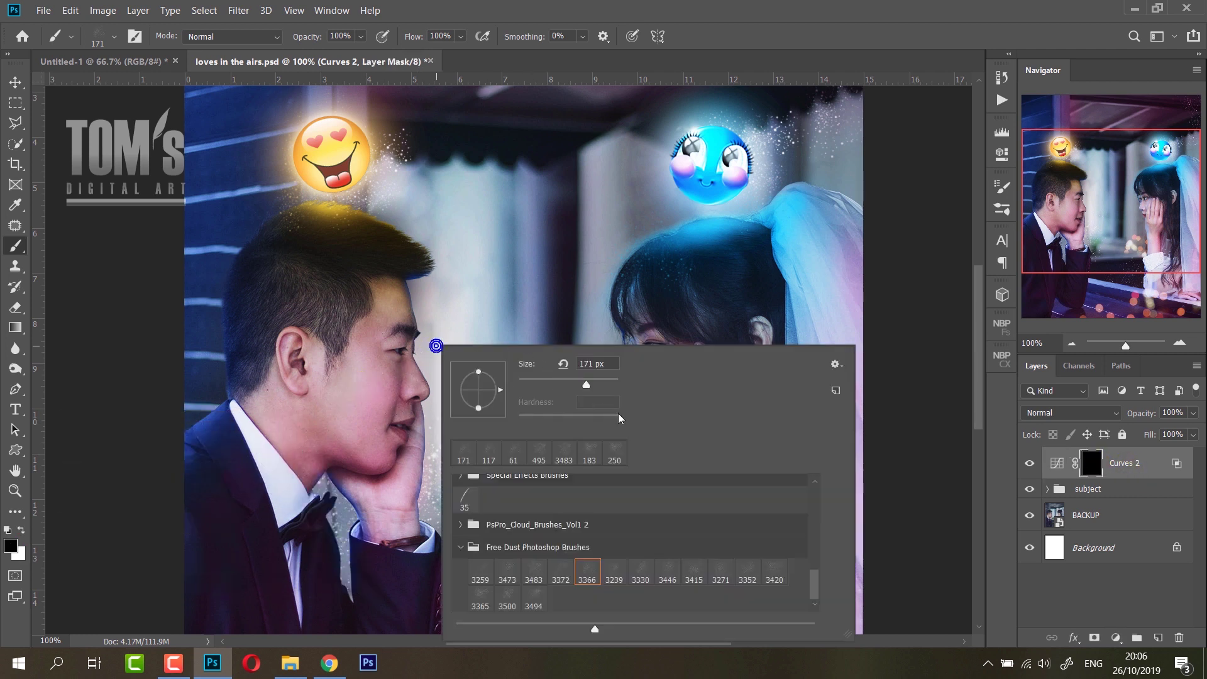
scroll(544, 487, up, 2)
scroll(557, 493, up, 3)
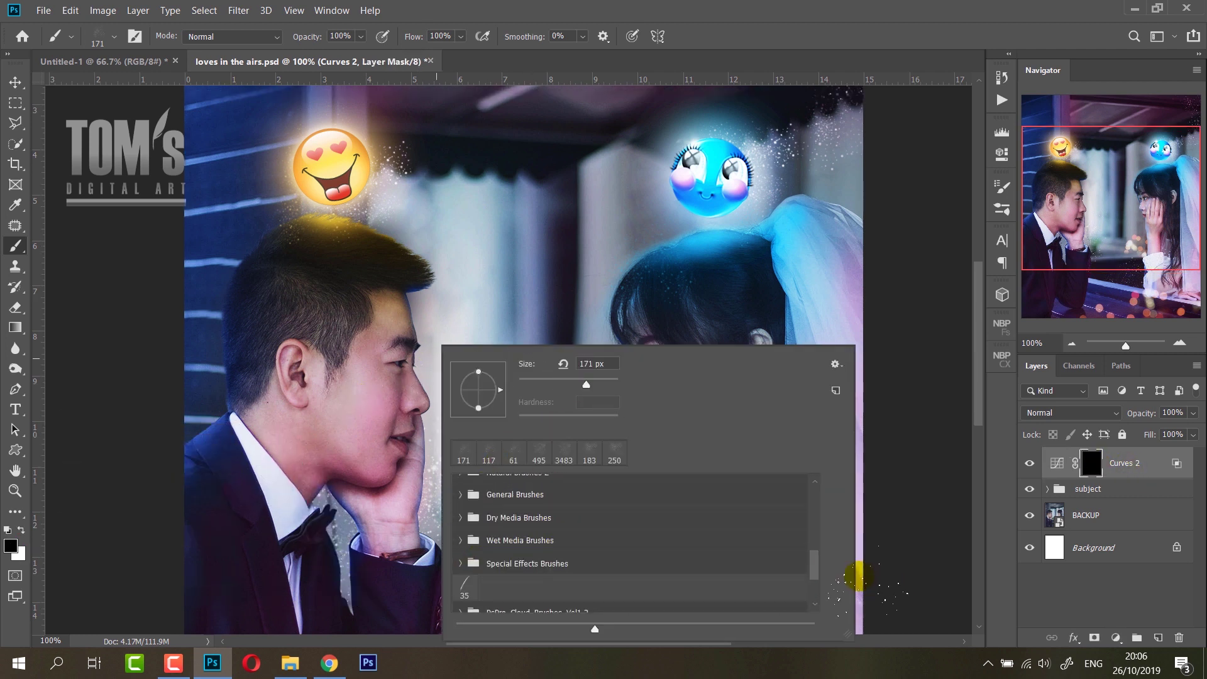
drag(816, 568, 820, 482)
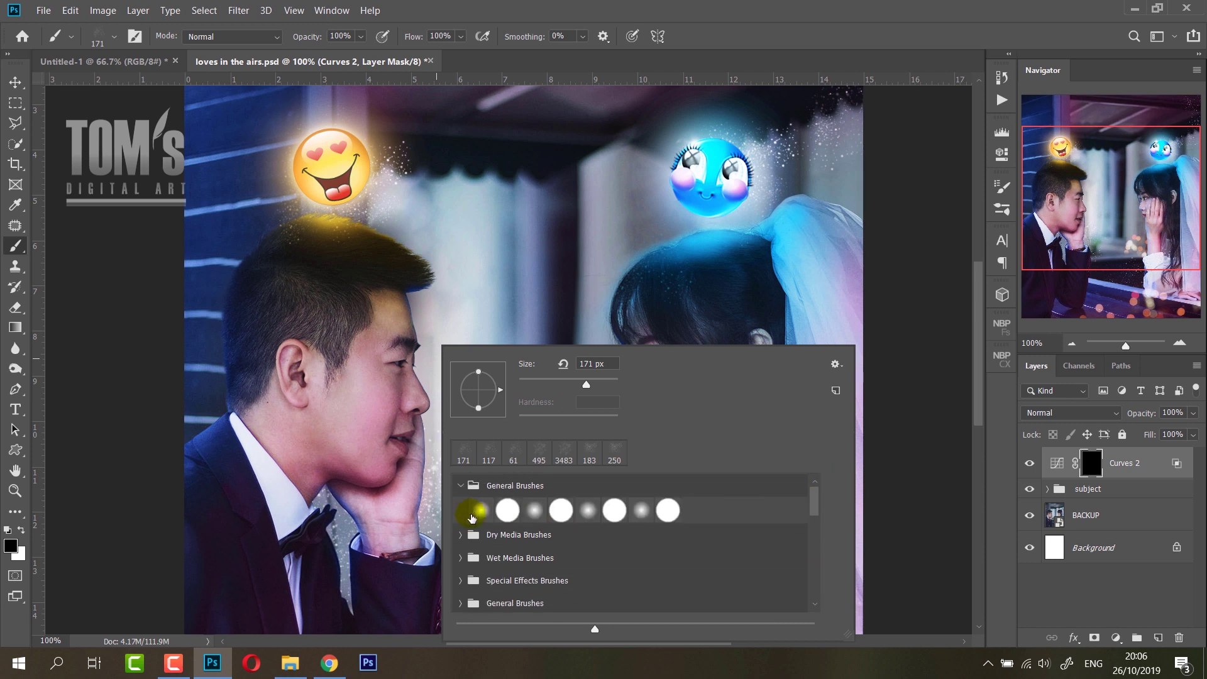
click(484, 510)
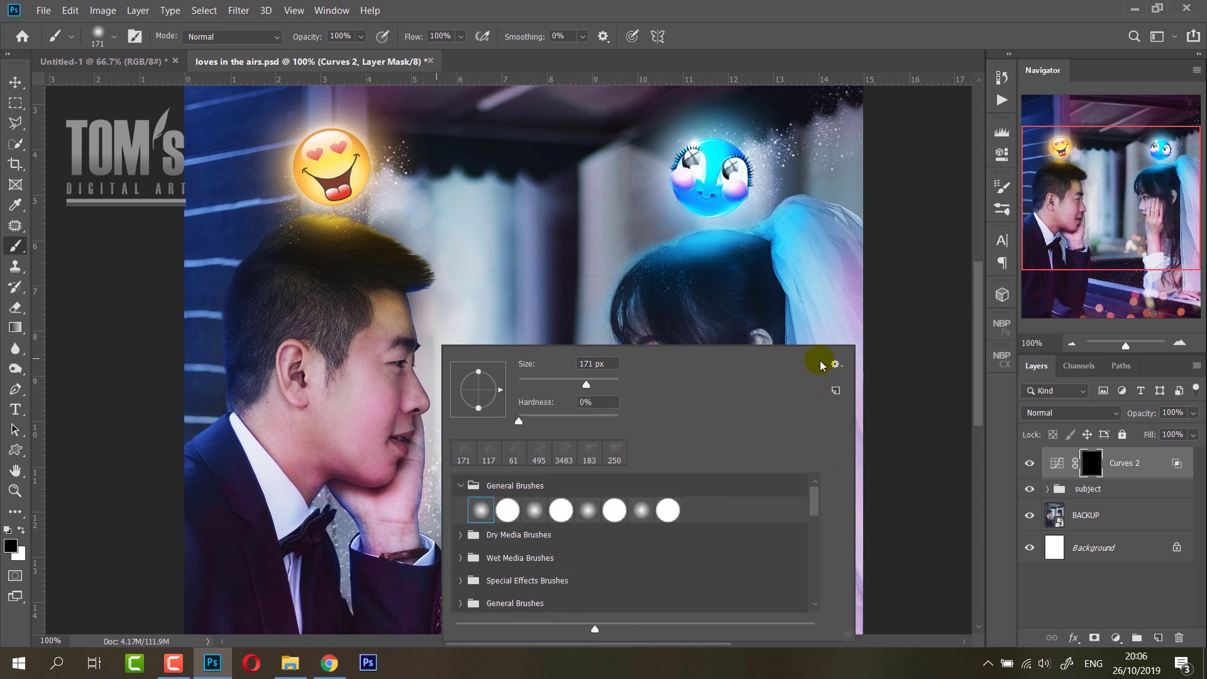
click(350, 392)
click(372, 410)
key(bracketleft)
key(bracketleft)
key(bracketleft)
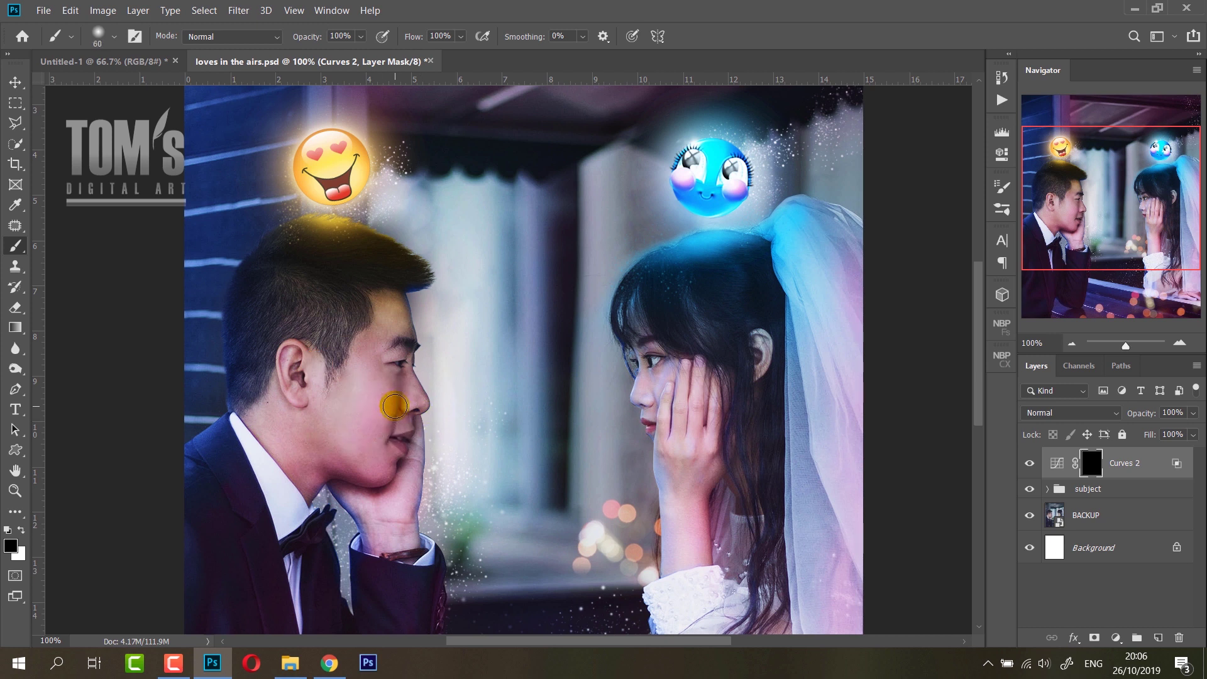
key(bracketleft)
key(bracketleft)
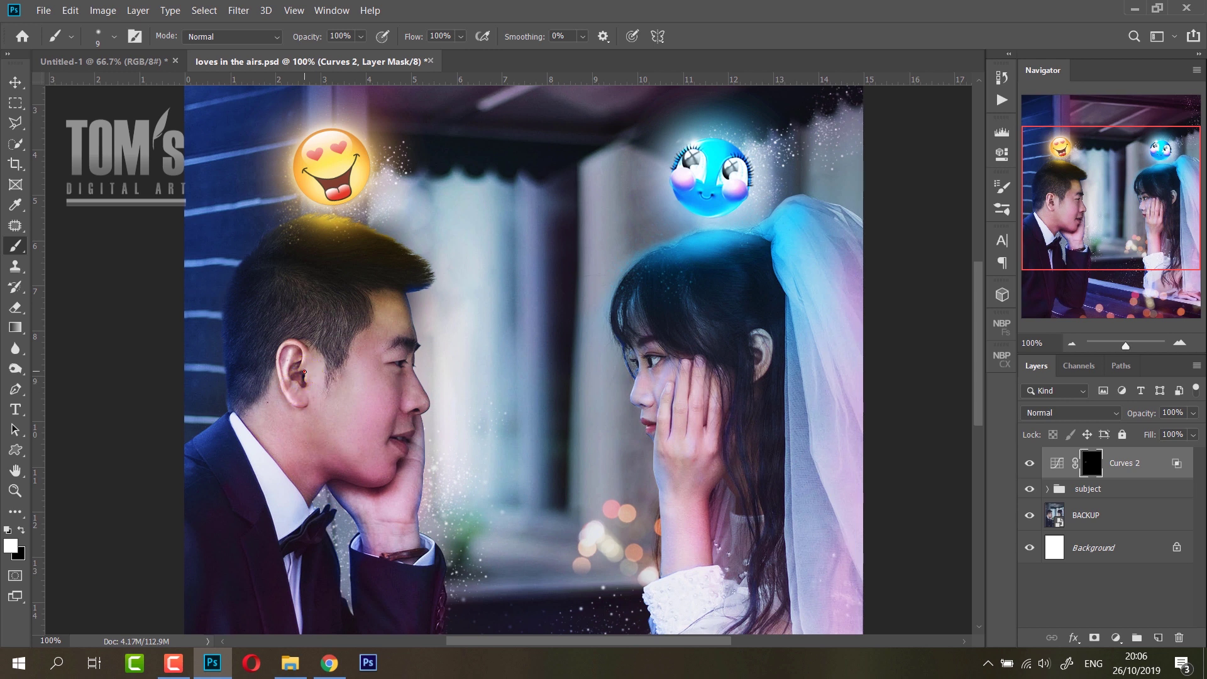
drag(319, 424, 356, 470)
right_click(365, 393)
Set the brush to 31 px and brighten the man's cheek, nose, hand, neck and jaw.
text(31)
key(Return)
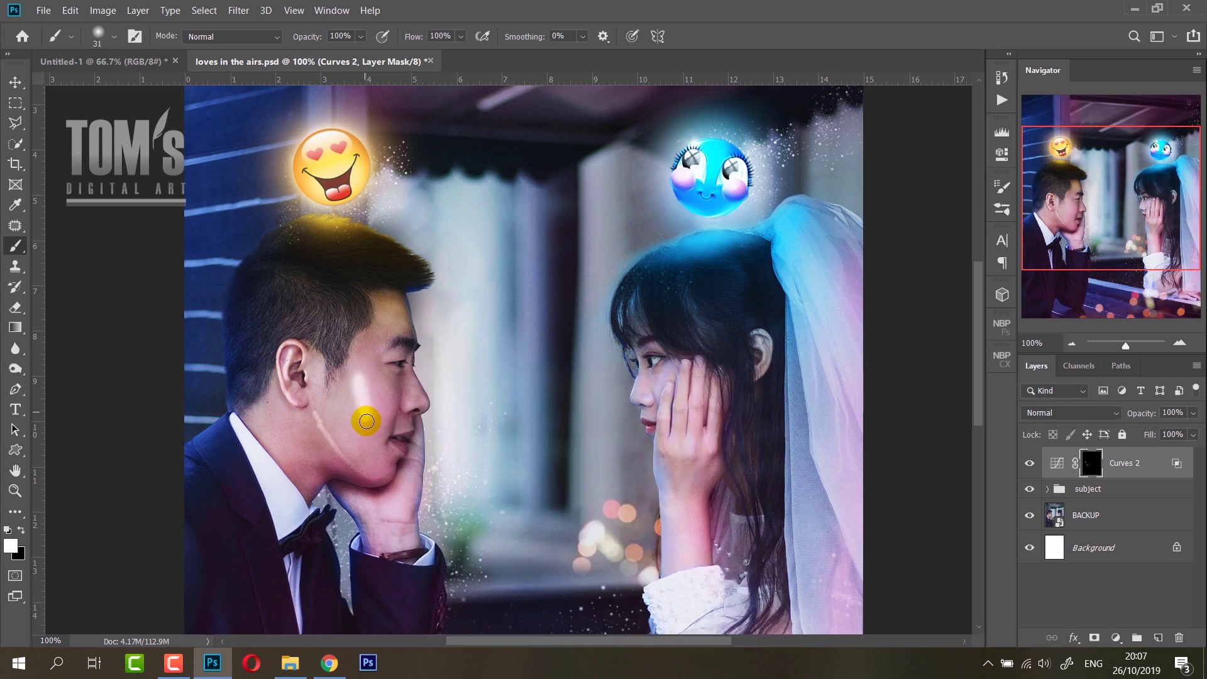
mouse_move(371, 393)
mouse_down()
mouse_move(378, 420)
mouse_move(416, 398)
mouse_up()
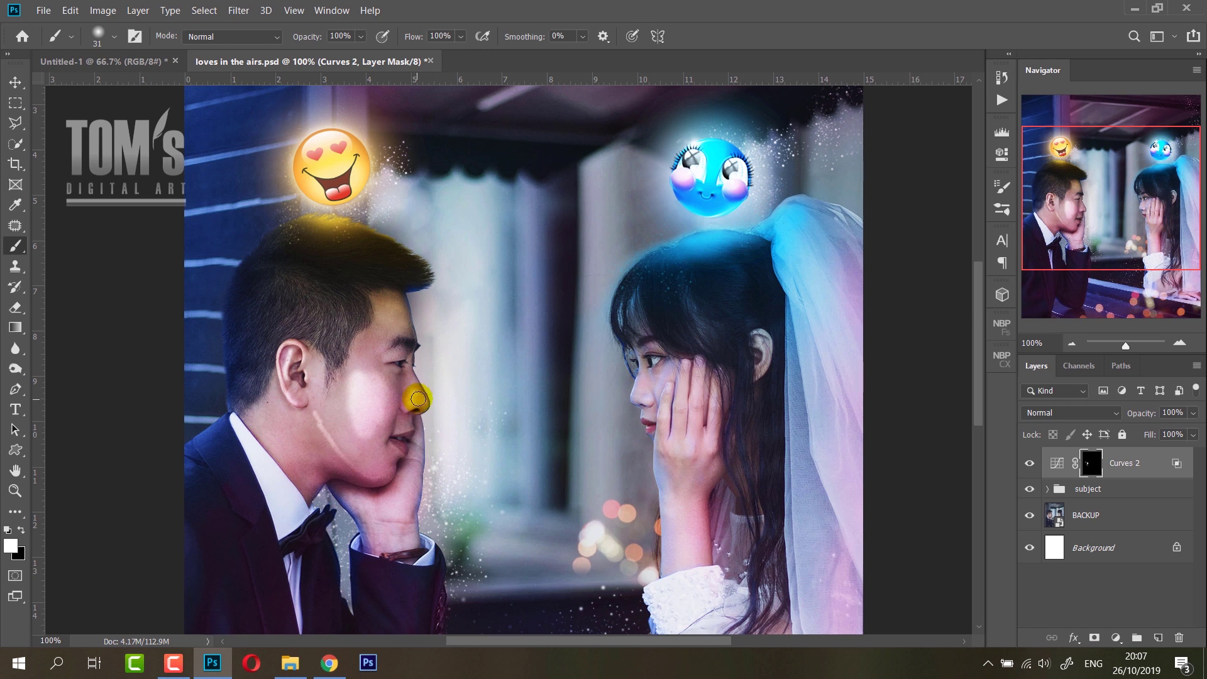
mouse_move(427, 378)
mouse_down()
mouse_move(421, 396)
mouse_move(412, 383)
mouse_move(408, 433)
mouse_move(386, 448)
mouse_up()
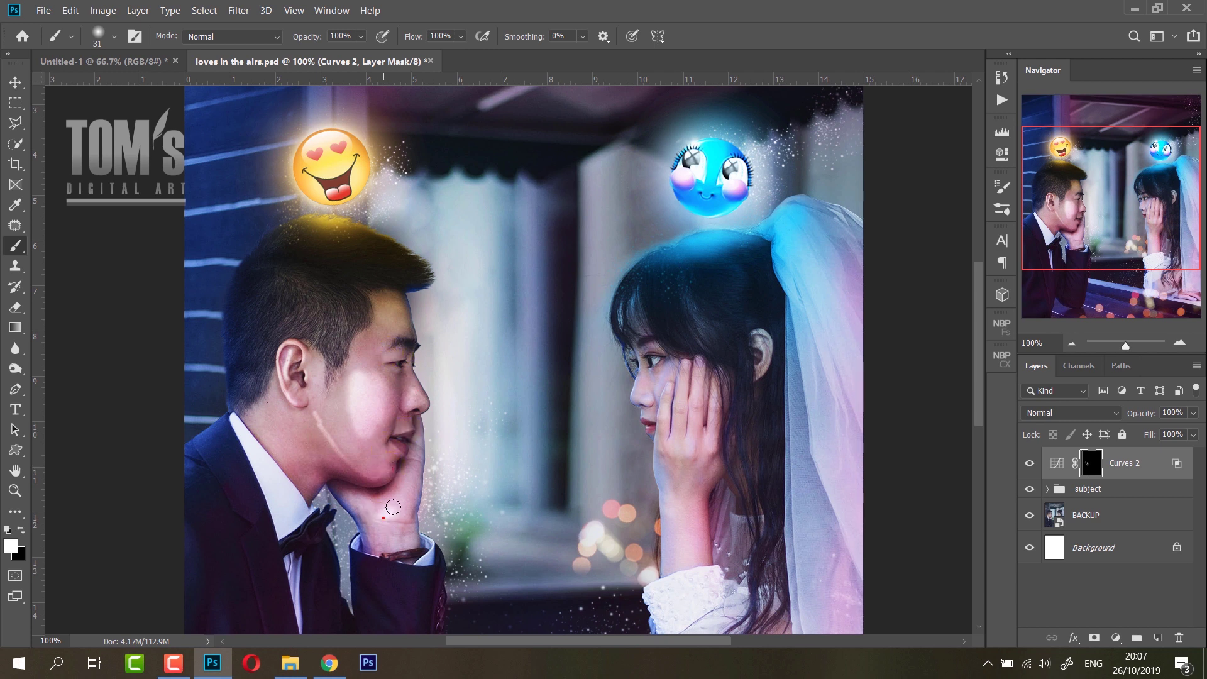
drag(408, 483, 376, 505)
mouse_move(246, 439)
mouse_down()
mouse_move(309, 479)
mouse_move(278, 444)
mouse_move(270, 399)
mouse_move(259, 423)
mouse_move(270, 459)
mouse_move(244, 439)
mouse_move(283, 507)
mouse_move(262, 410)
mouse_move(216, 362)
mouse_up()
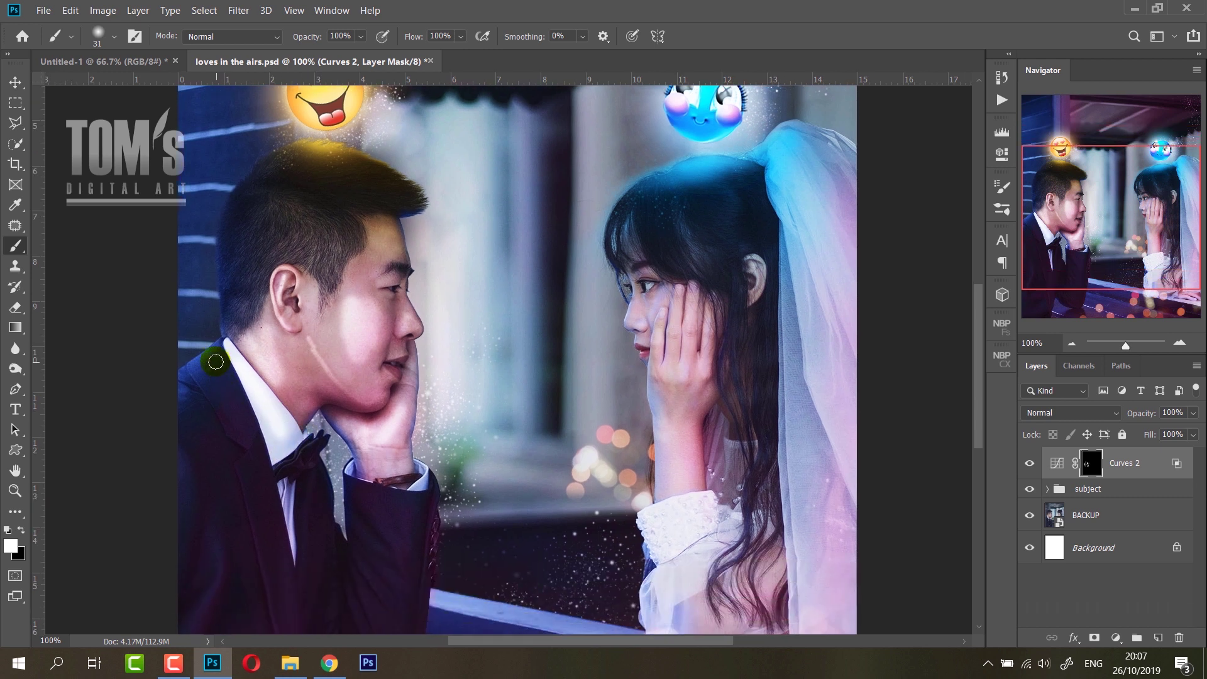
Brighten the bride's hand with a smaller brush.
drag(640, 430, 553, 449)
mouse_move(617, 406)
mouse_down()
mouse_move(574, 396)
mouse_move(600, 316)
mouse_up()
key(bracketleft)
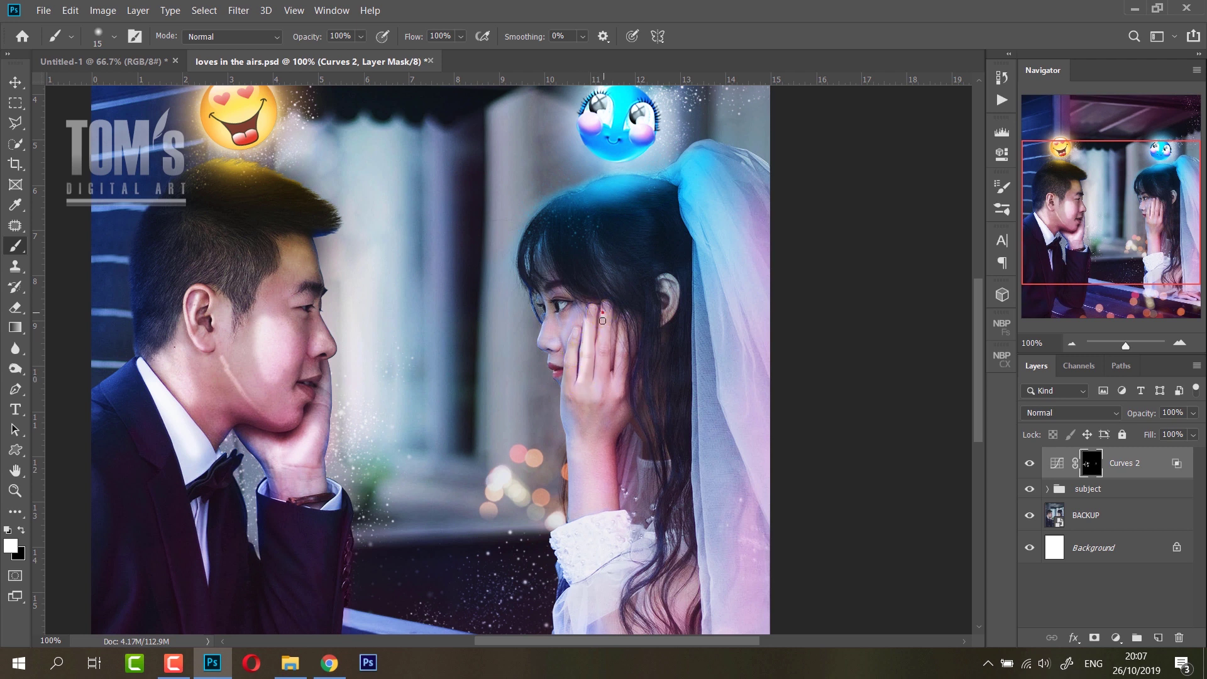
mouse_move(598, 358)
mouse_down()
mouse_move(599, 390)
mouse_move(547, 301)
mouse_move(547, 330)
mouse_move(566, 329)
mouse_move(556, 362)
mouse_move(574, 404)
mouse_move(572, 385)
mouse_move(566, 512)
mouse_move(581, 445)
mouse_move(589, 487)
mouse_up()
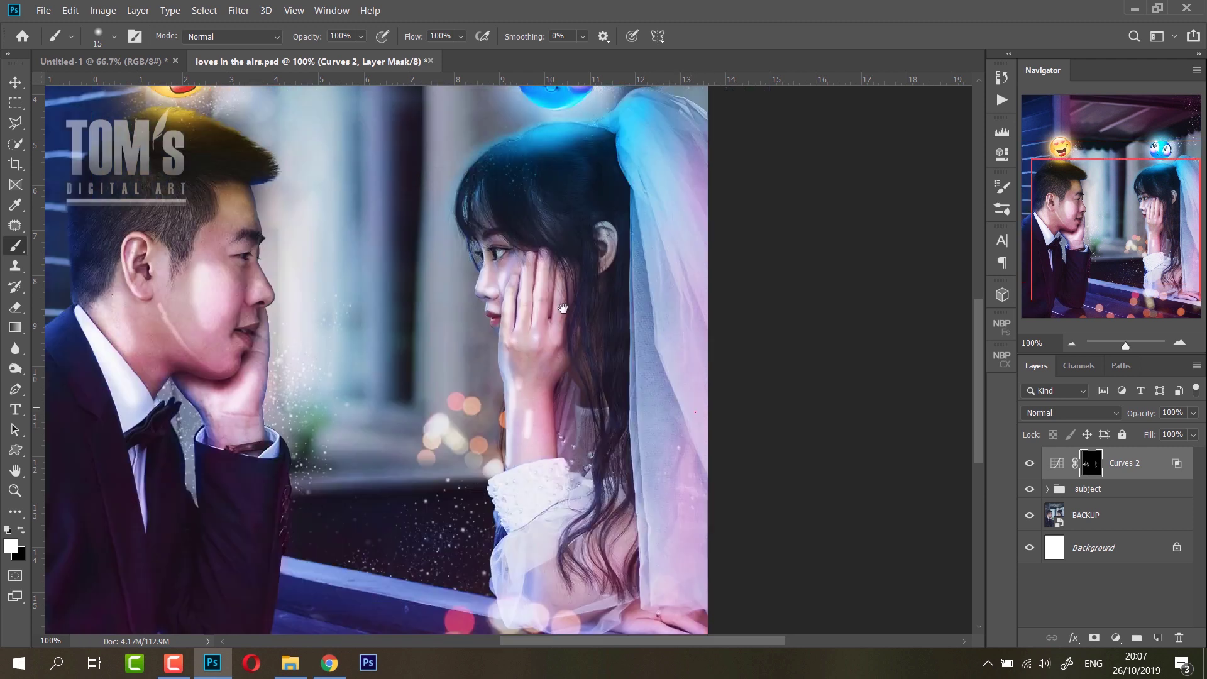
drag(679, 326, 462, 137)
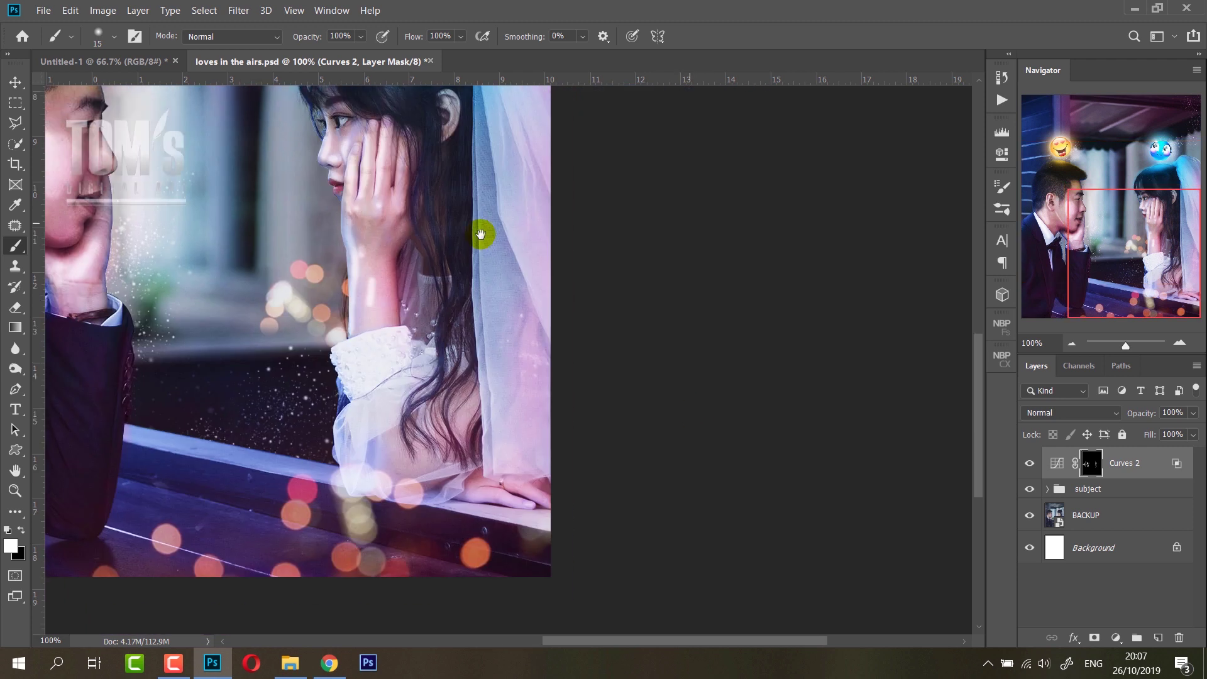
Touch up the Curves 2 highlight on the bride's sleeve.
drag(369, 385, 351, 422)
click(349, 427)
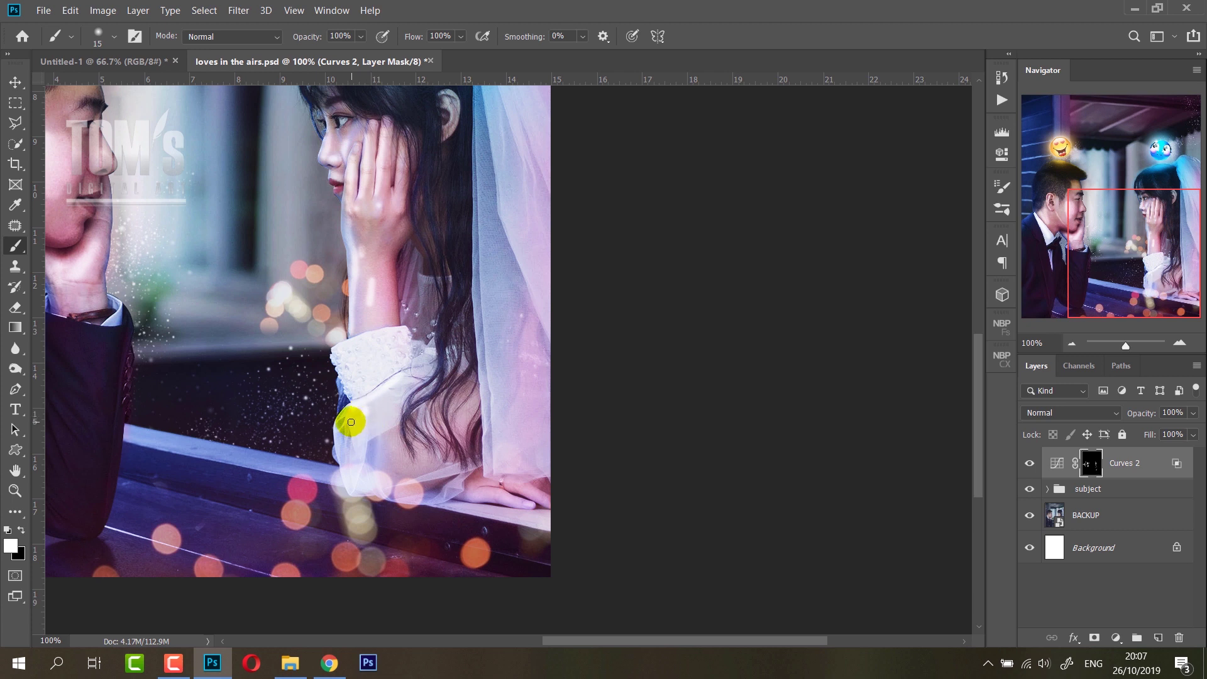
drag(442, 314, 341, 400)
drag(399, 178, 383, 181)
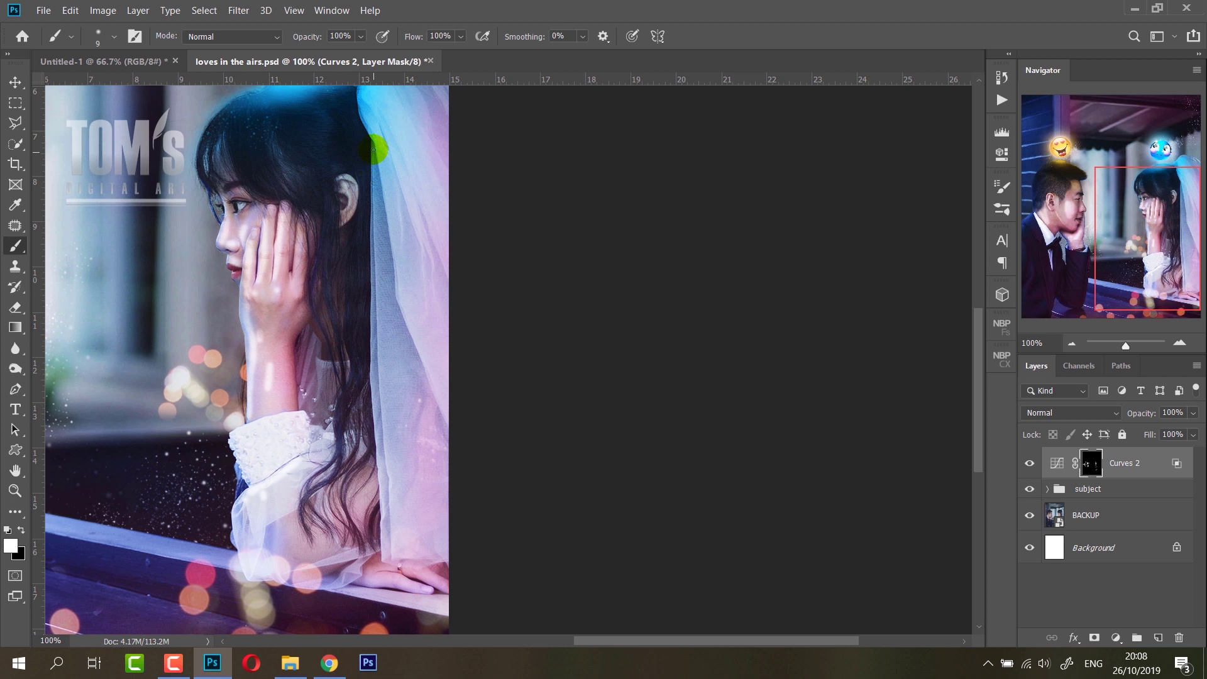
Paint light streaks along the bride's veil edge on the Curves 2 mask.
drag(378, 194, 385, 417)
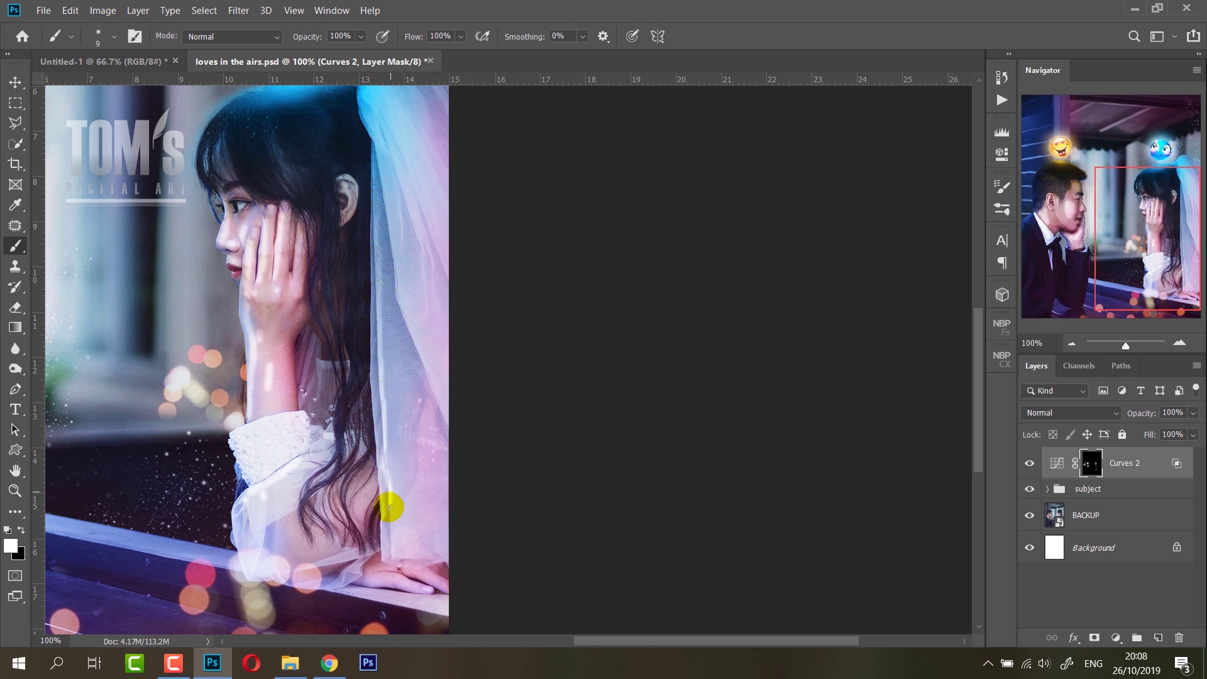
mouse_move(385, 417)
mouse_down()
mouse_move(411, 501)
mouse_move(385, 455)
mouse_move(391, 480)
mouse_move(366, 358)
mouse_move(374, 293)
mouse_up()
mouse_move(369, 271)
mouse_down()
mouse_move(380, 558)
mouse_move(443, 561)
mouse_up()
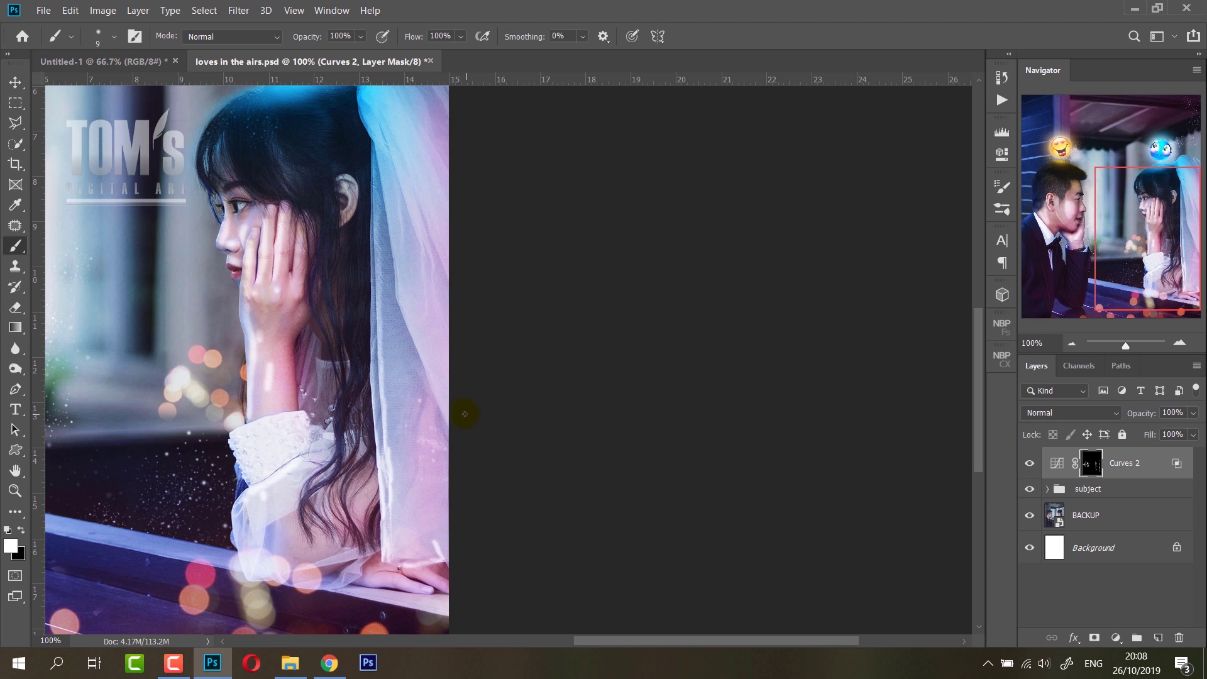
mouse_move(449, 420)
mouse_down()
mouse_move(396, 302)
mouse_move(399, 172)
mouse_up()
mouse_move(412, 230)
mouse_down()
mouse_move(426, 296)
mouse_move(416, 189)
mouse_up()
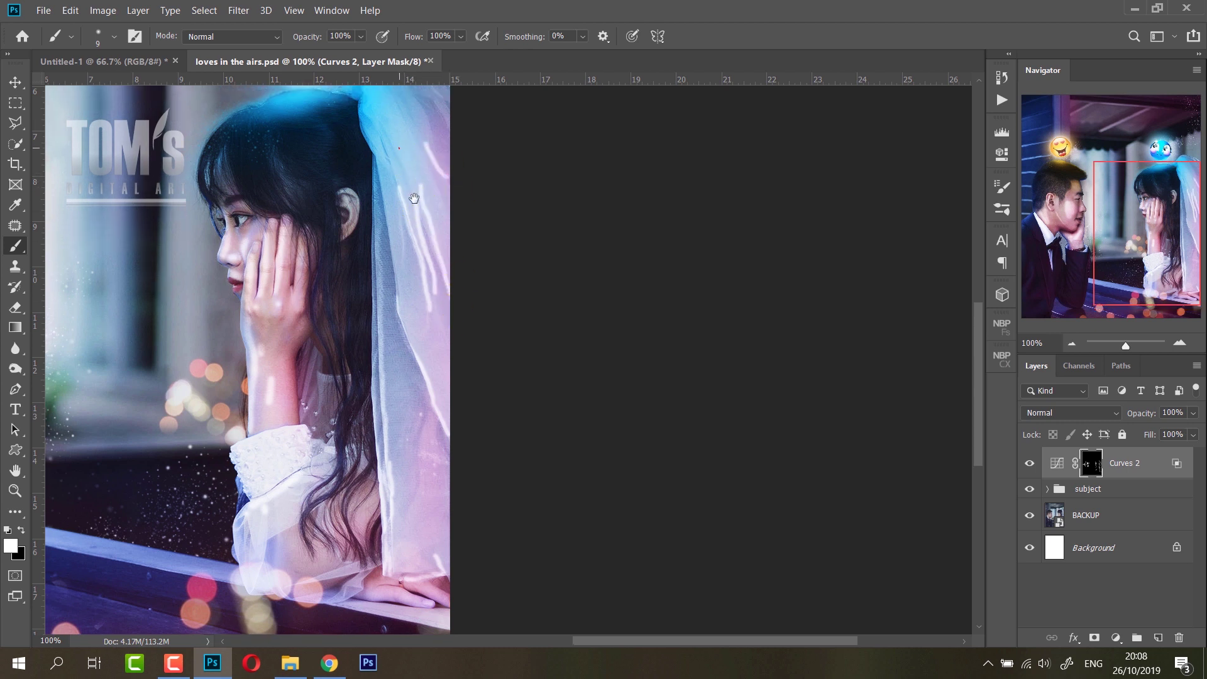
drag(426, 132, 434, 293)
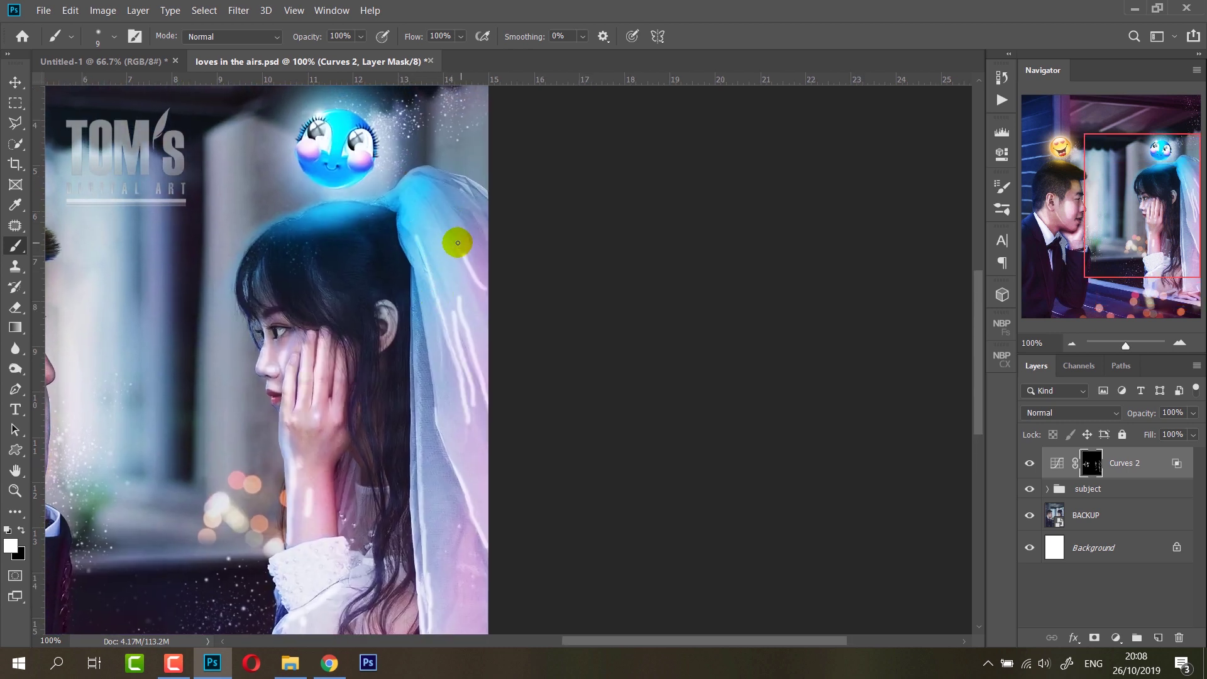
mouse_move(427, 317)
mouse_down()
mouse_move(693, 219)
mouse_move(707, 275)
mouse_up()
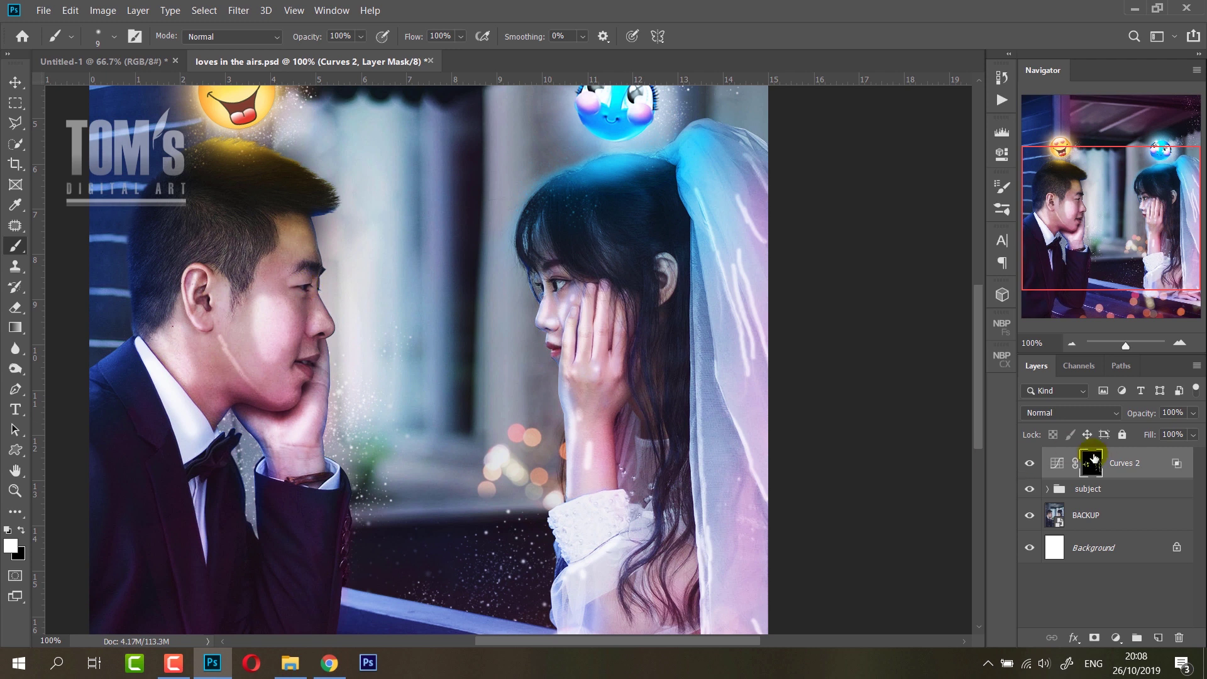
click(1004, 153)
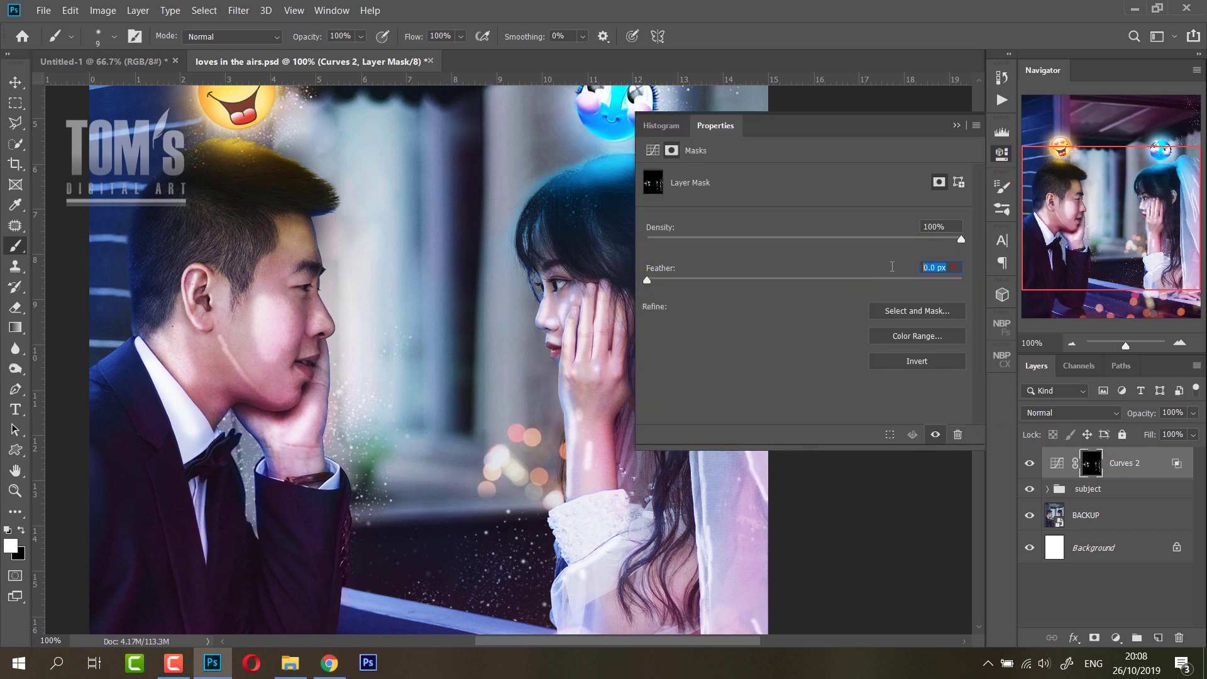
Set the Curves 2 mask feather to 9 px, compare with Curves 2 toggled, and save.
text(5)
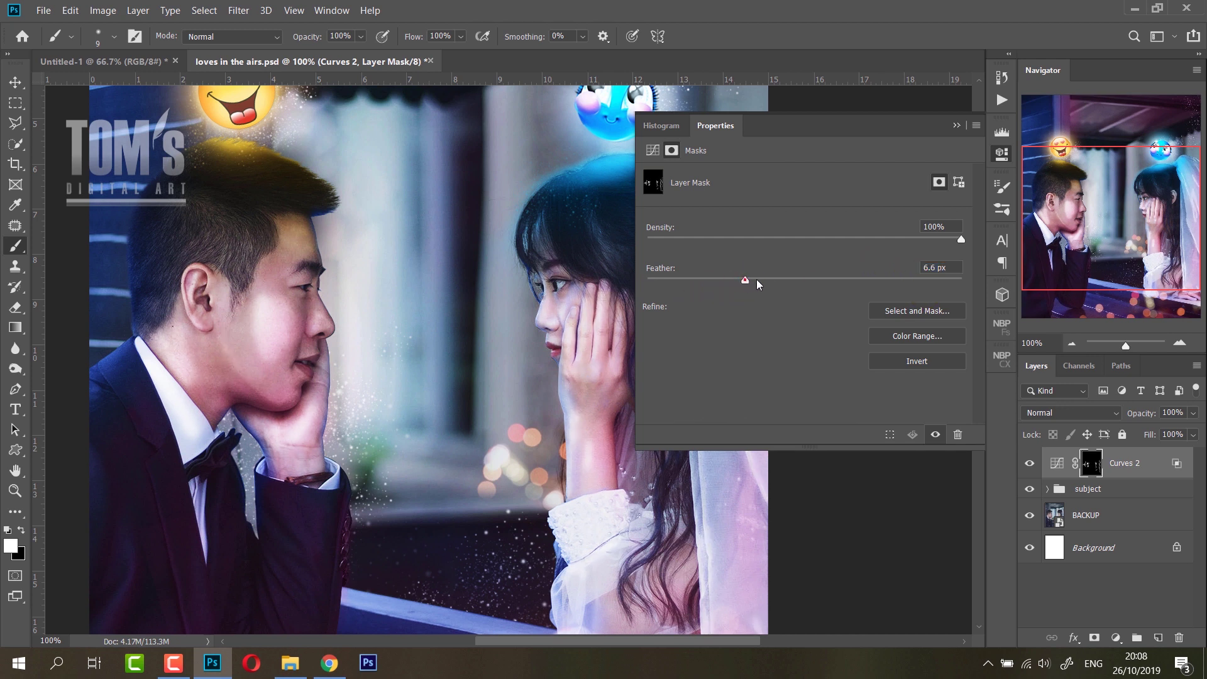
click(943, 272)
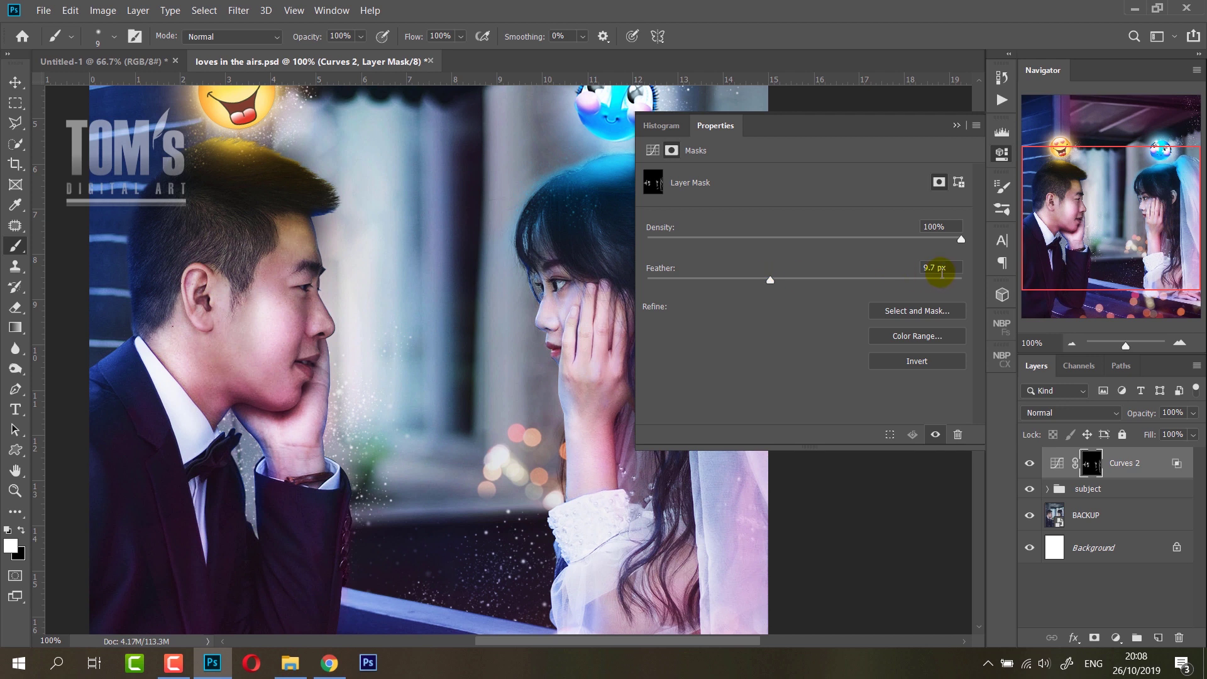
text(9)
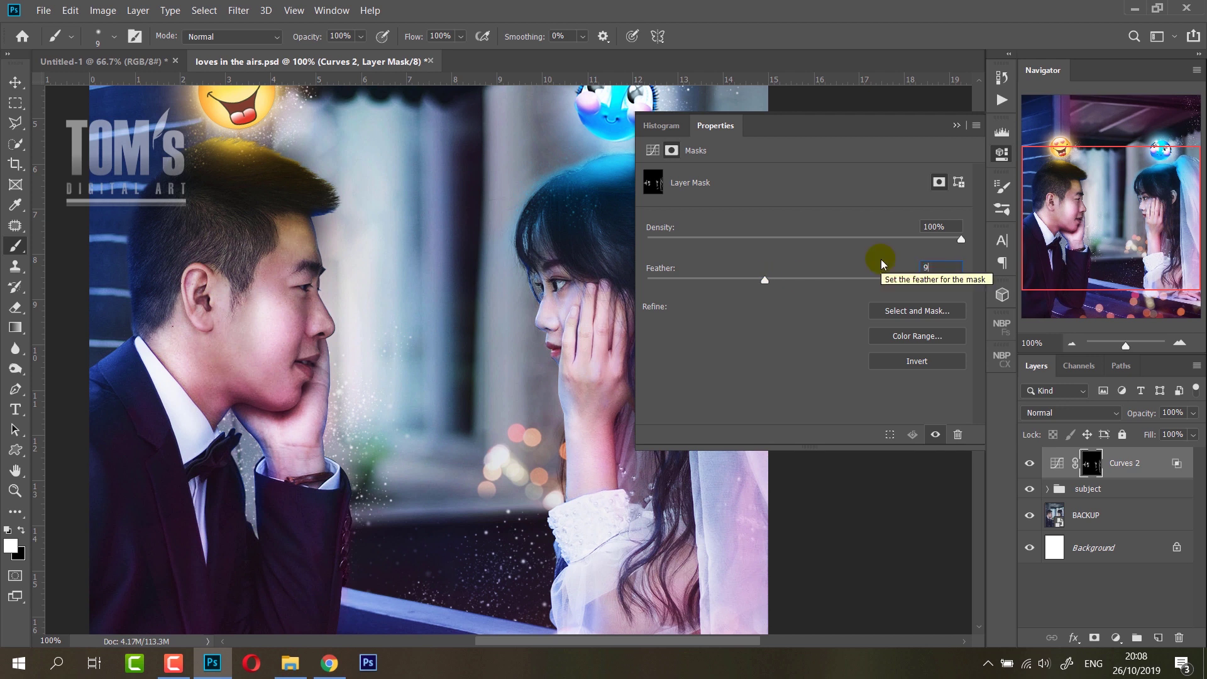
click(1001, 155)
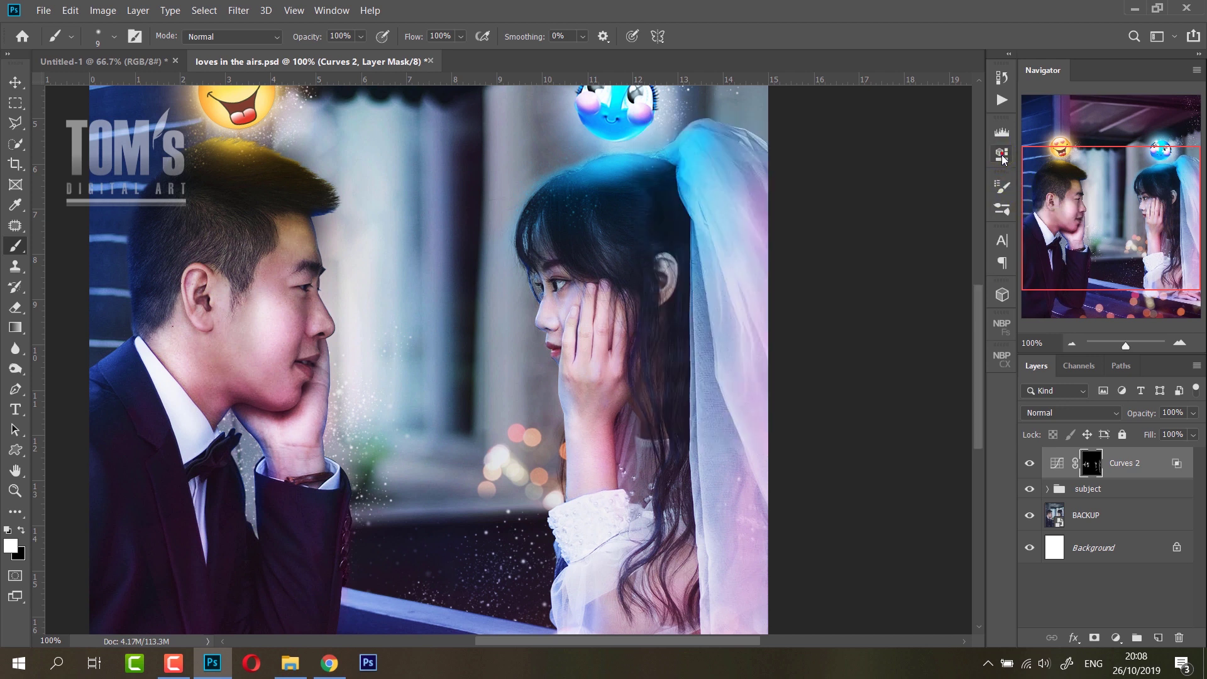
click(1030, 463)
click(1030, 464)
key(ctrl+s)
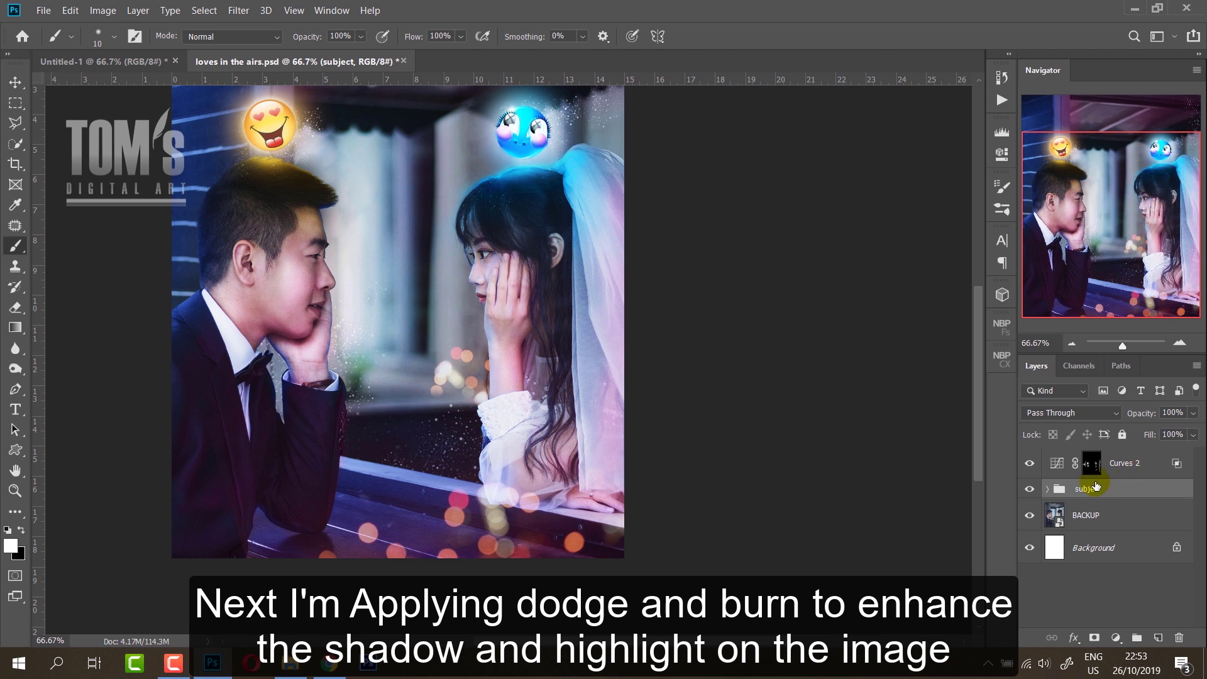
click(1091, 464)
Add a new 'dodgen burn' layer in Overlay mode, filled with Overlay-neutral 50% gray.
drag(364, 271, 484, 292)
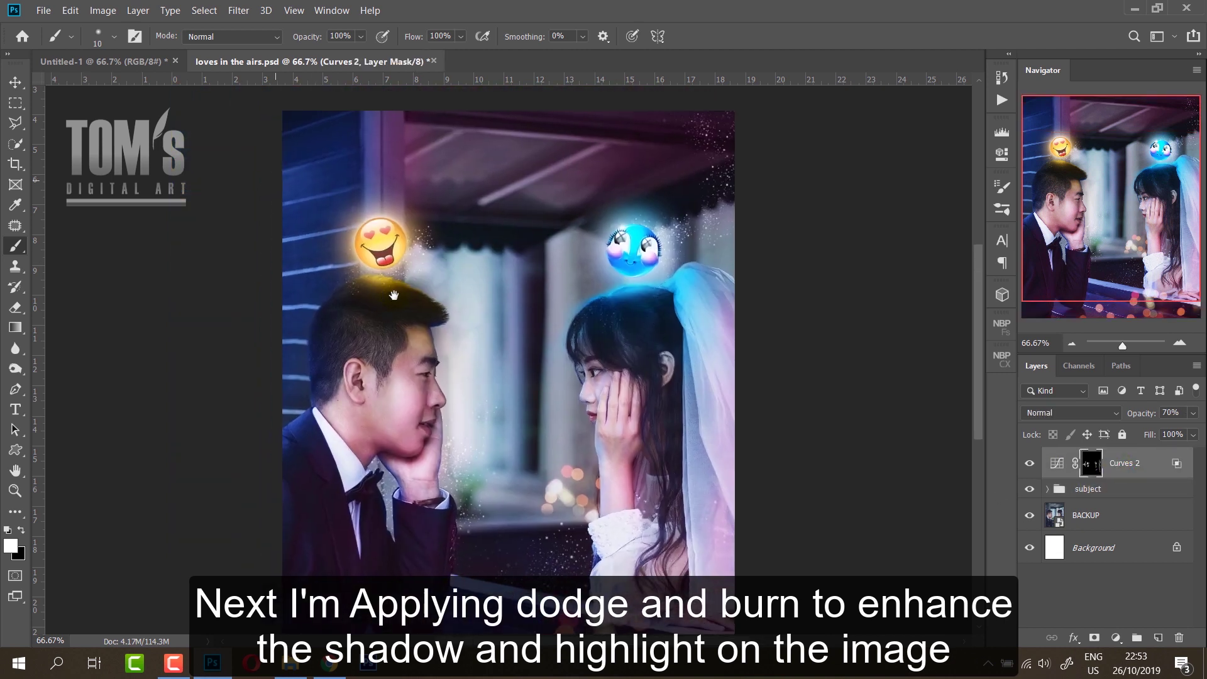
click(239, 11)
click(138, 11)
mouse_move(146, 27)
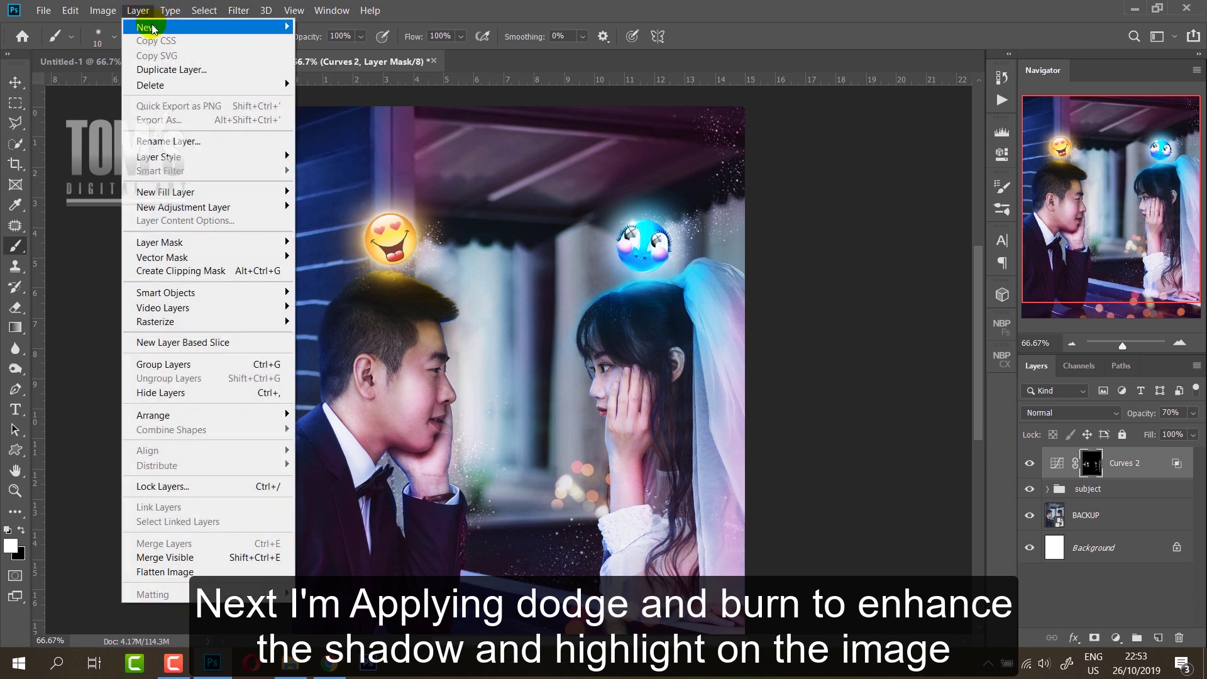
click(321, 26)
text(dodge)
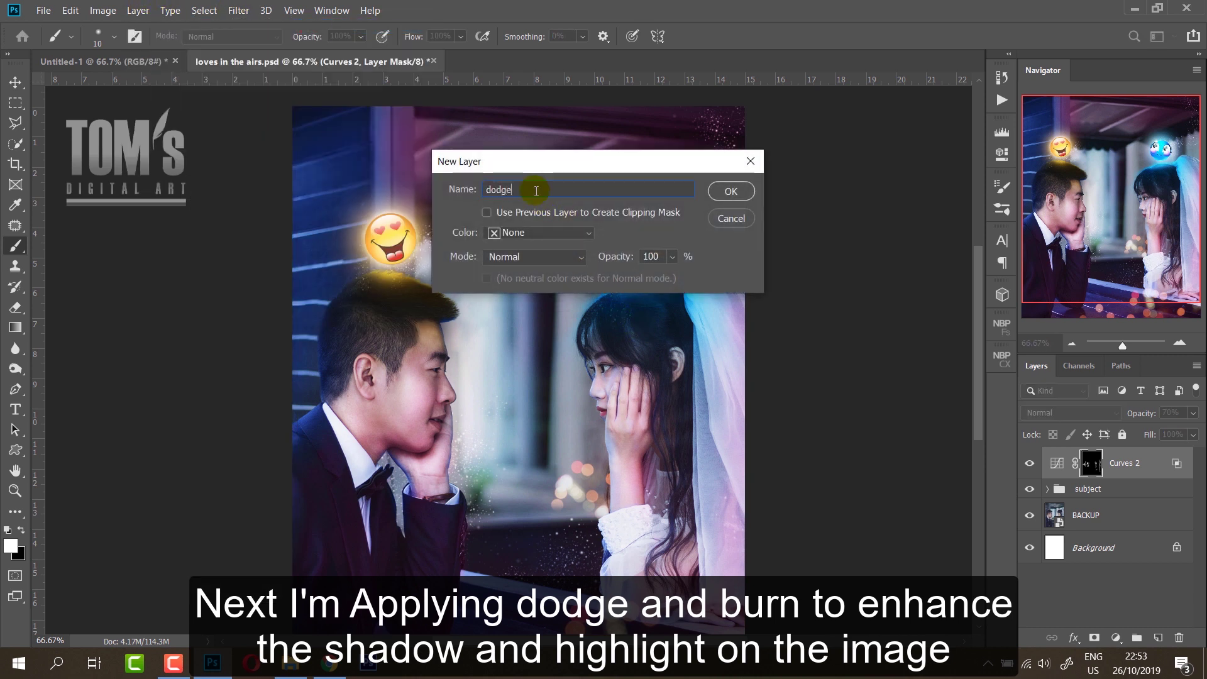
text(n burn)
click(542, 258)
click(503, 420)
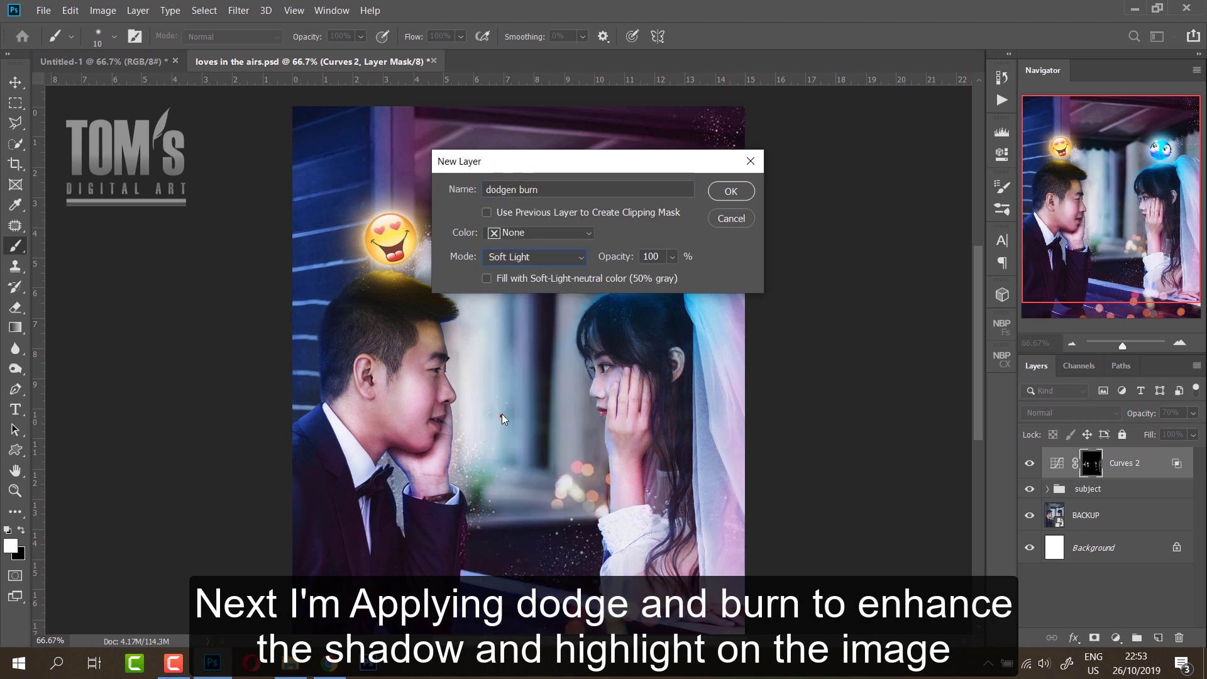
click(511, 258)
click(517, 412)
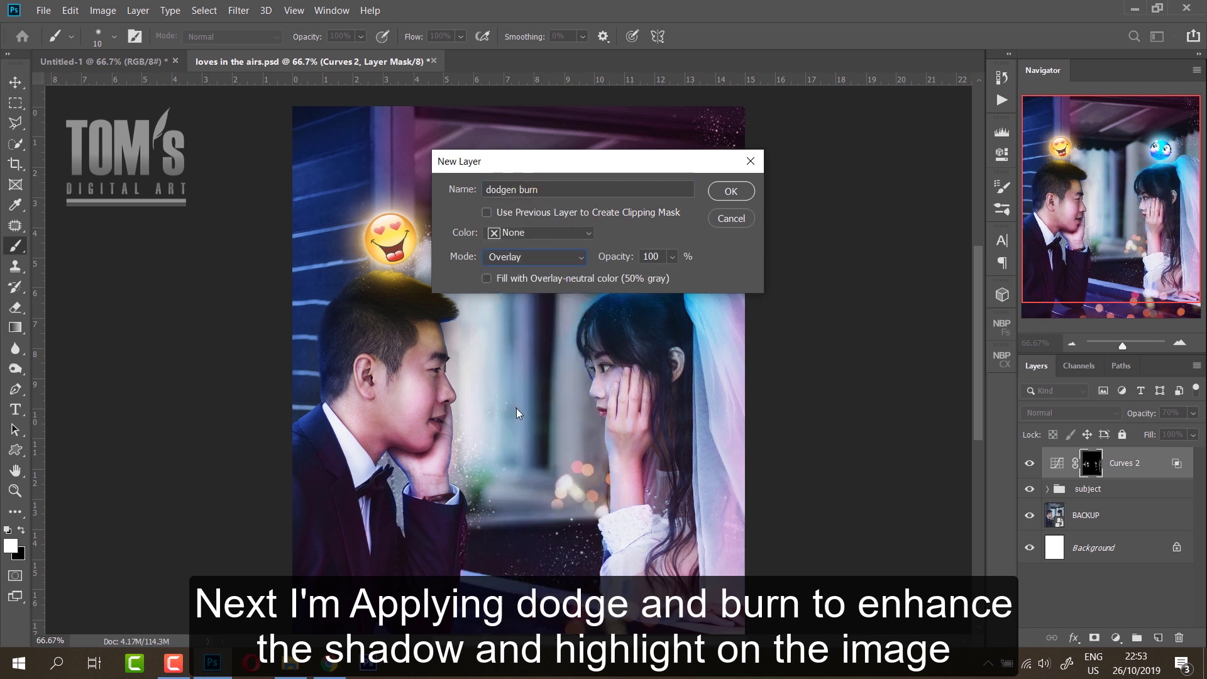
click(487, 278)
click(731, 191)
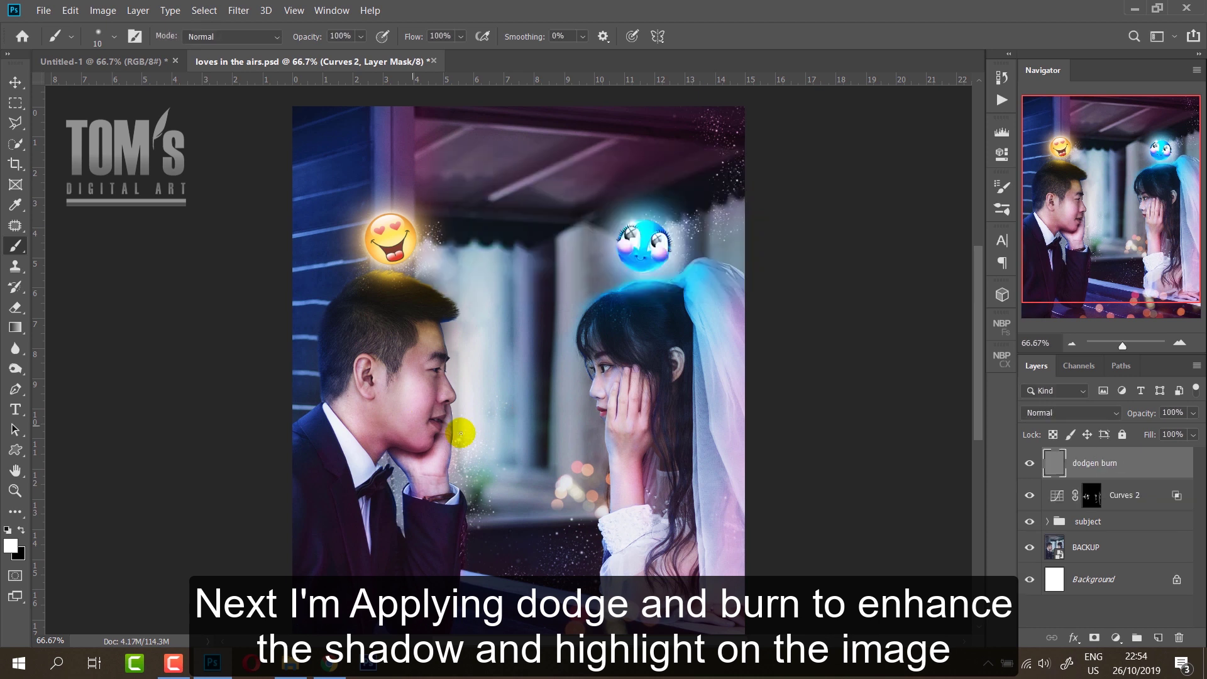
Zoom to 500% on the man's eye and ear, set Flow to 30%, and pick the Dodge tool.
key(ctrl+plus)
key(ctrl+plus)
key(ctrl+plus)
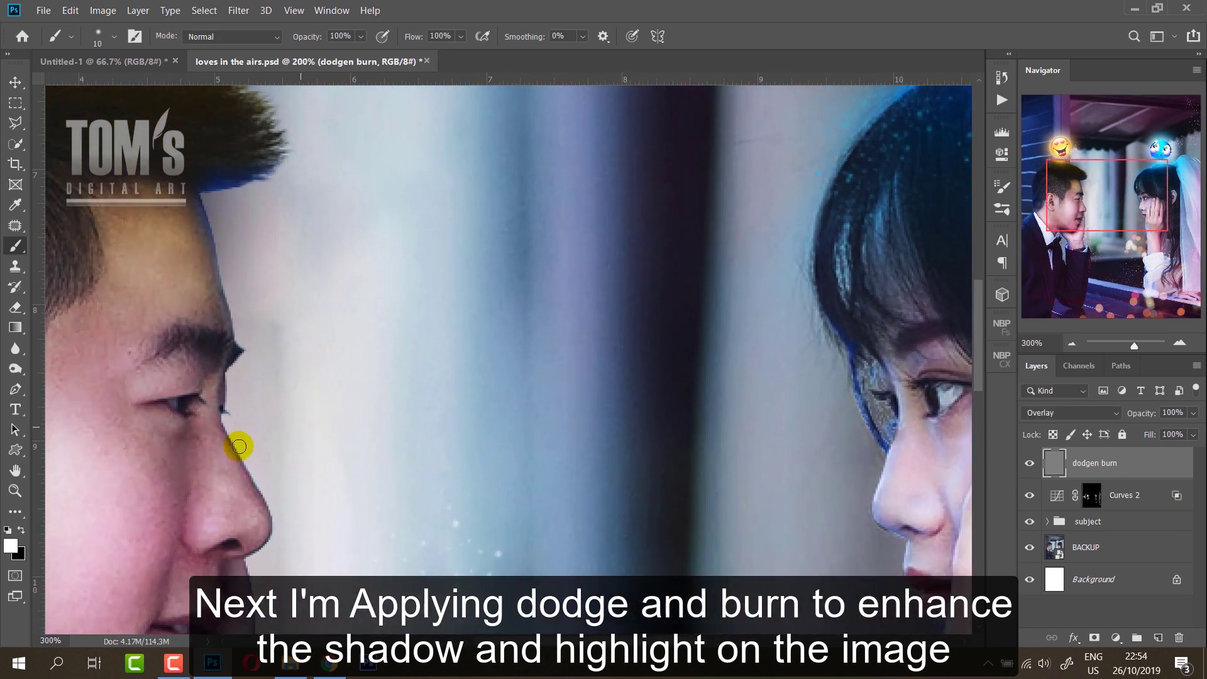
drag(186, 446, 614, 444)
scroll(613, 438, up, 1)
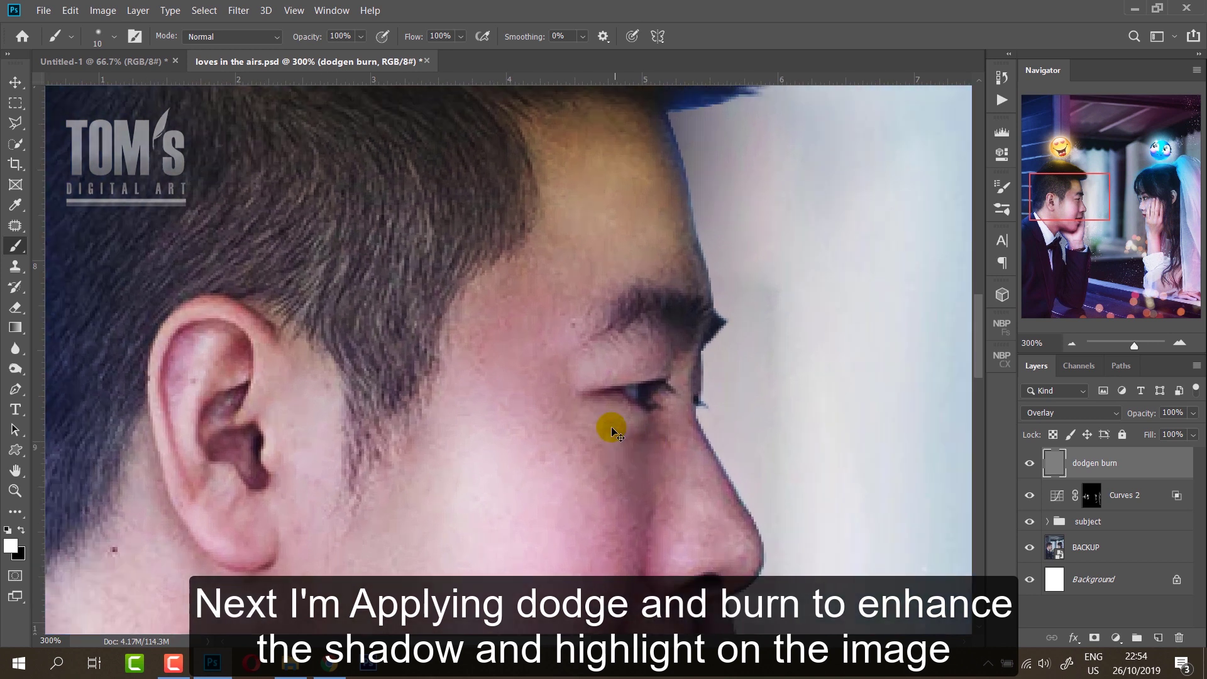
key(ctrl+plus)
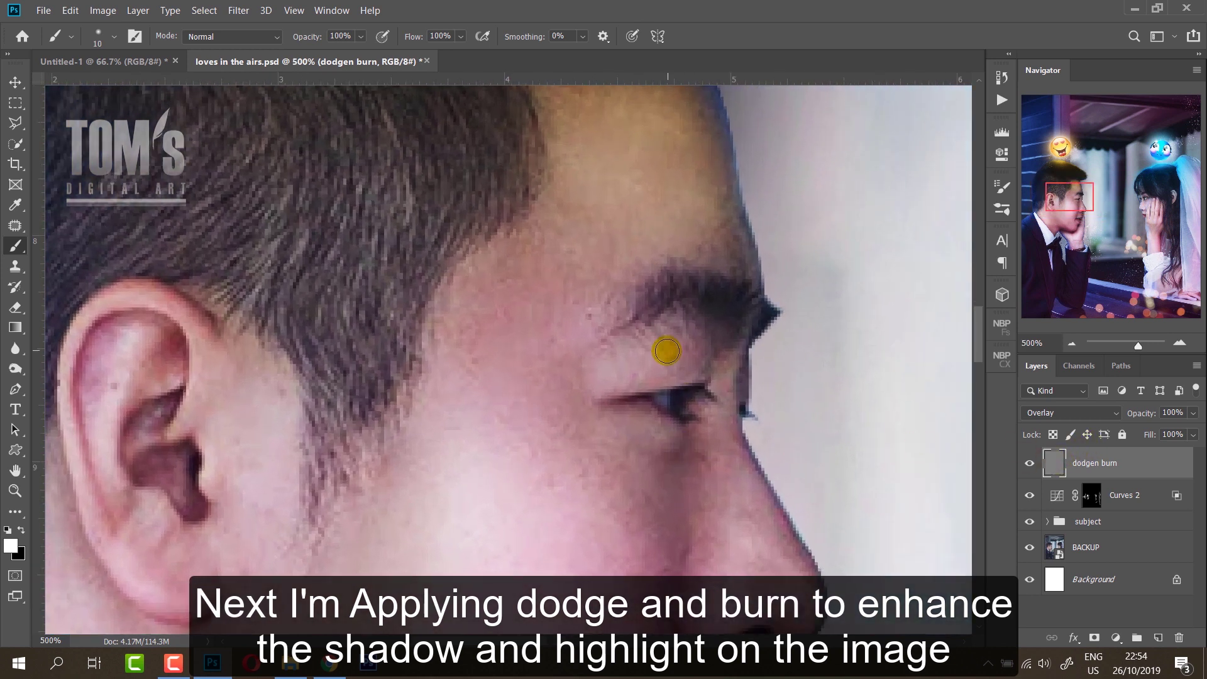
text(30)
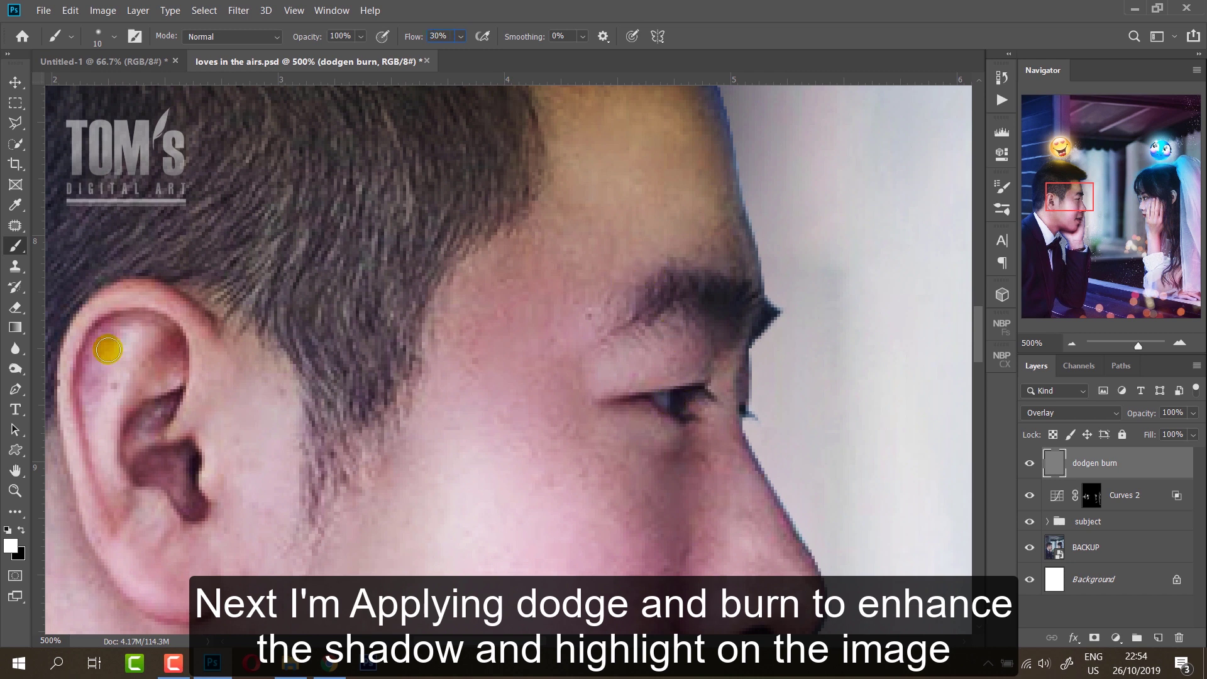
click(15, 369)
click(63, 368)
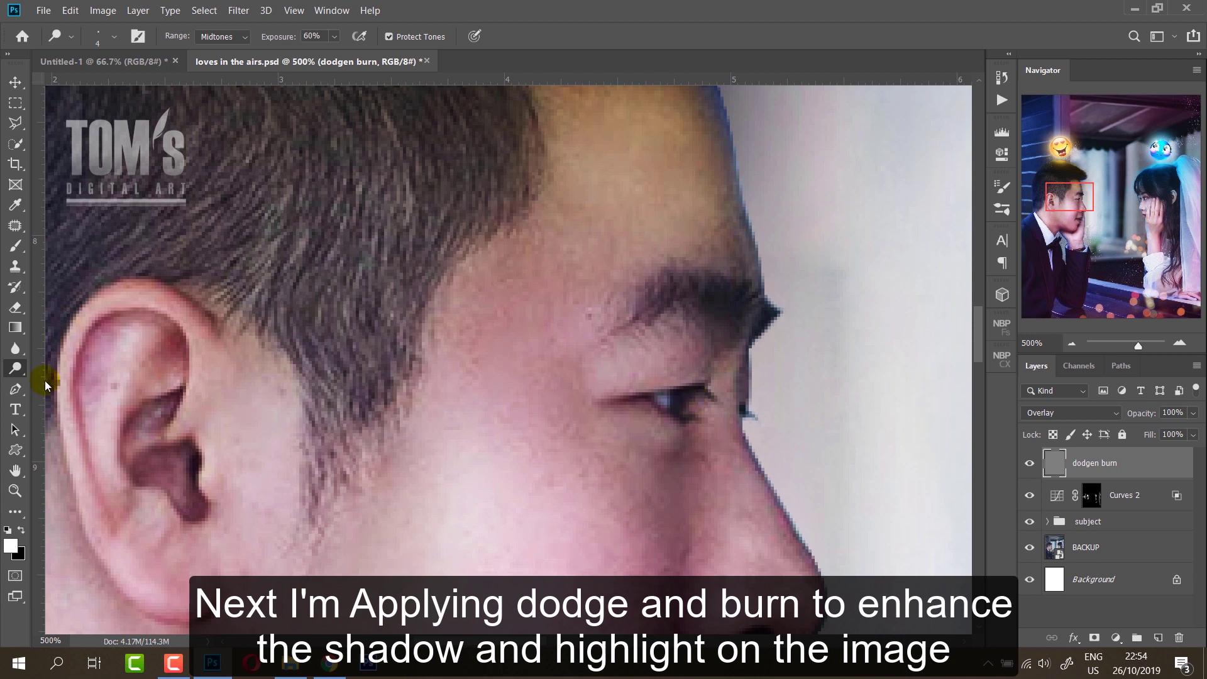
Switch to the Burn tool at 30% exposure and darken the man's eye, eyelid and iris.
right_click(16, 369)
click(63, 367)
drag(662, 398, 677, 402)
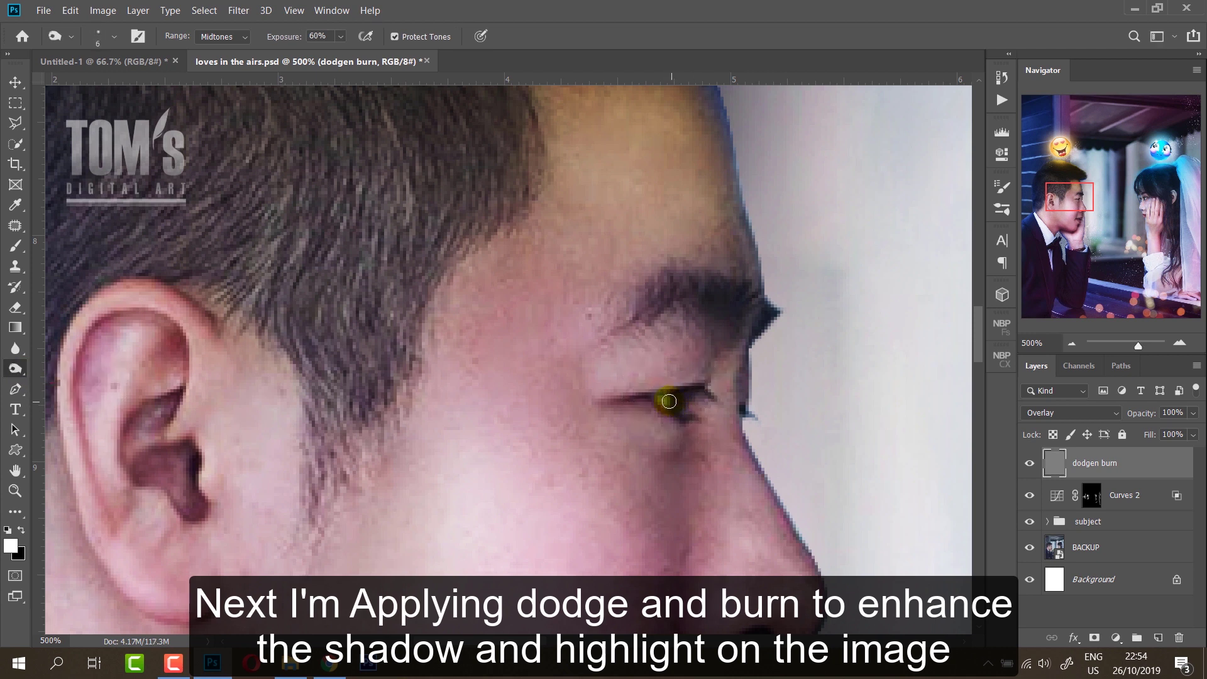
key([)
text(30)
drag(688, 396, 680, 391)
mouse_move(651, 400)
mouse_down()
mouse_move(679, 415)
mouse_move(693, 399)
mouse_up()
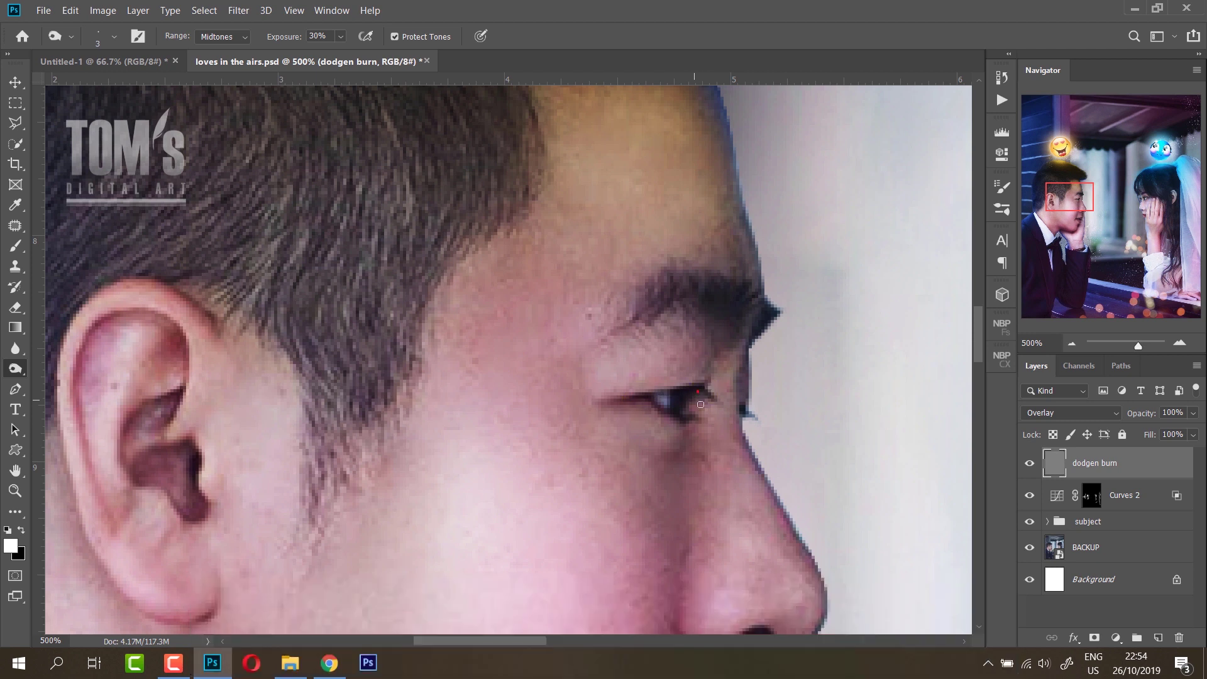
Darken the man's eyebrow, lowering burn exposure to 10% for its inner and outer ends.
drag(615, 304, 661, 302)
click(310, 35)
key(1)
drag(644, 307, 670, 300)
drag(745, 297, 732, 326)
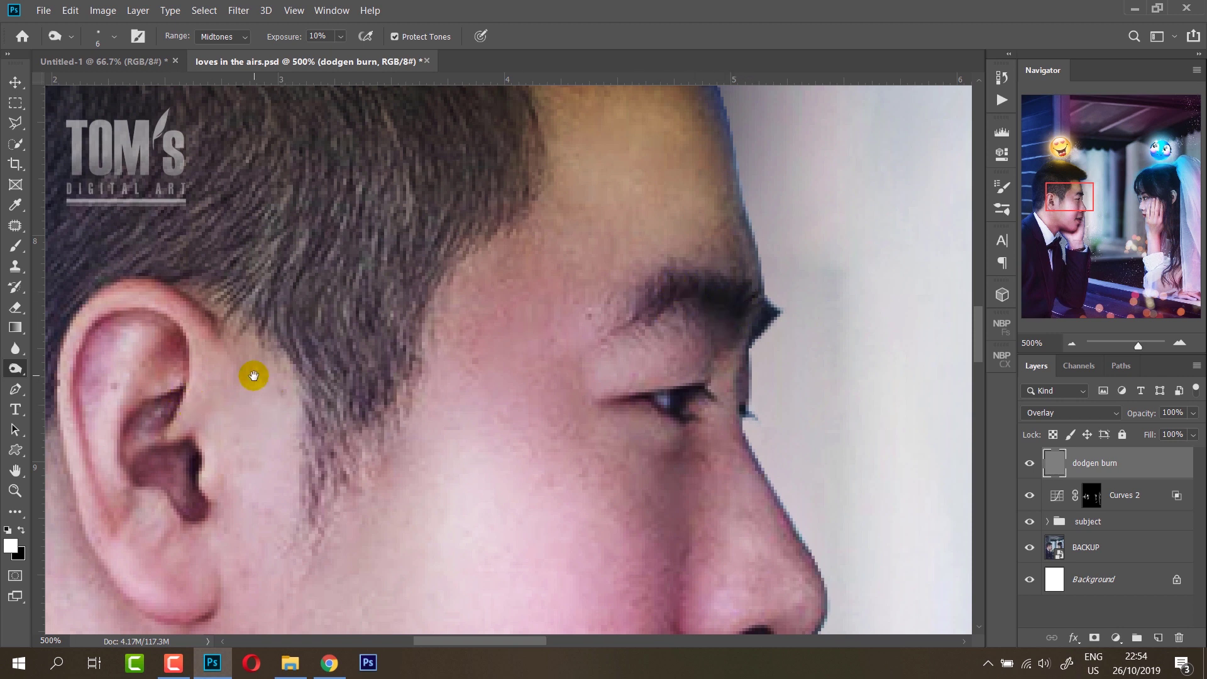
Burn the man's ear, ear rim and upper inner ear at 10% exposure.
drag(250, 372, 452, 382)
mouse_move(354, 419)
mouse_down()
mouse_move(376, 406)
mouse_move(373, 455)
mouse_up()
mouse_move(269, 432)
mouse_down()
mouse_move(307, 329)
mouse_move(385, 358)
mouse_up()
drag(296, 329, 373, 398)
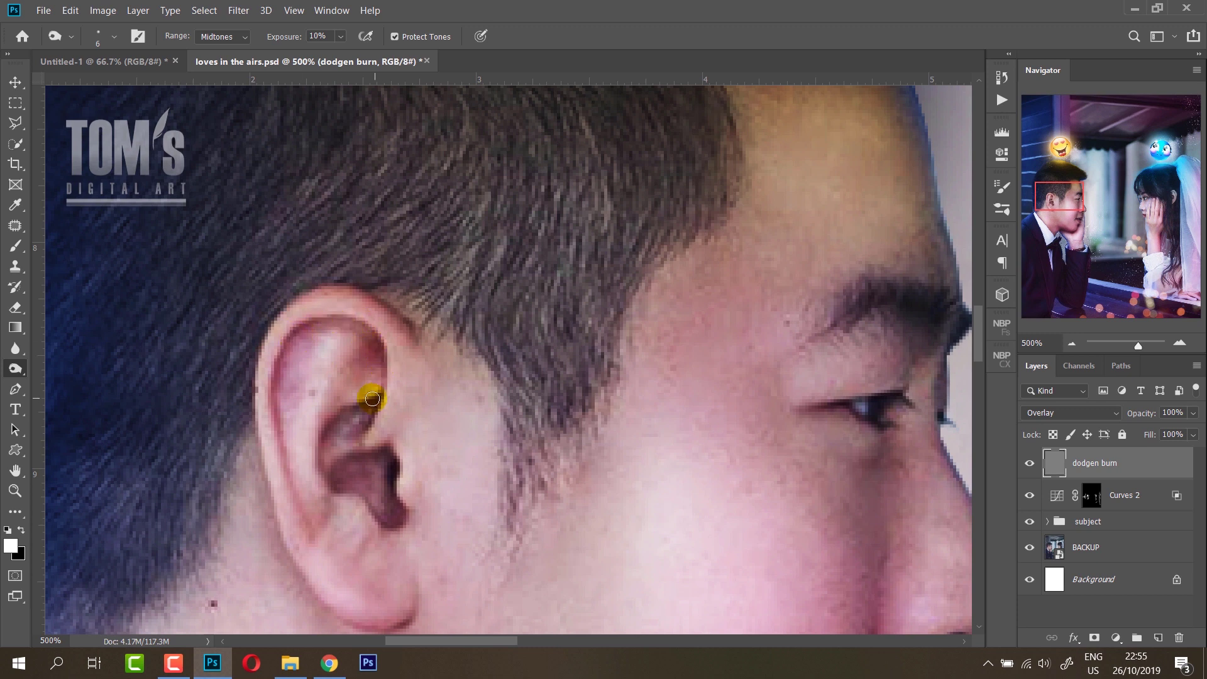
Switch to the Dodge tool at 30% and lighten the ear's upper rim and inner ear.
right_click(15, 369)
click(60, 367)
click(308, 35)
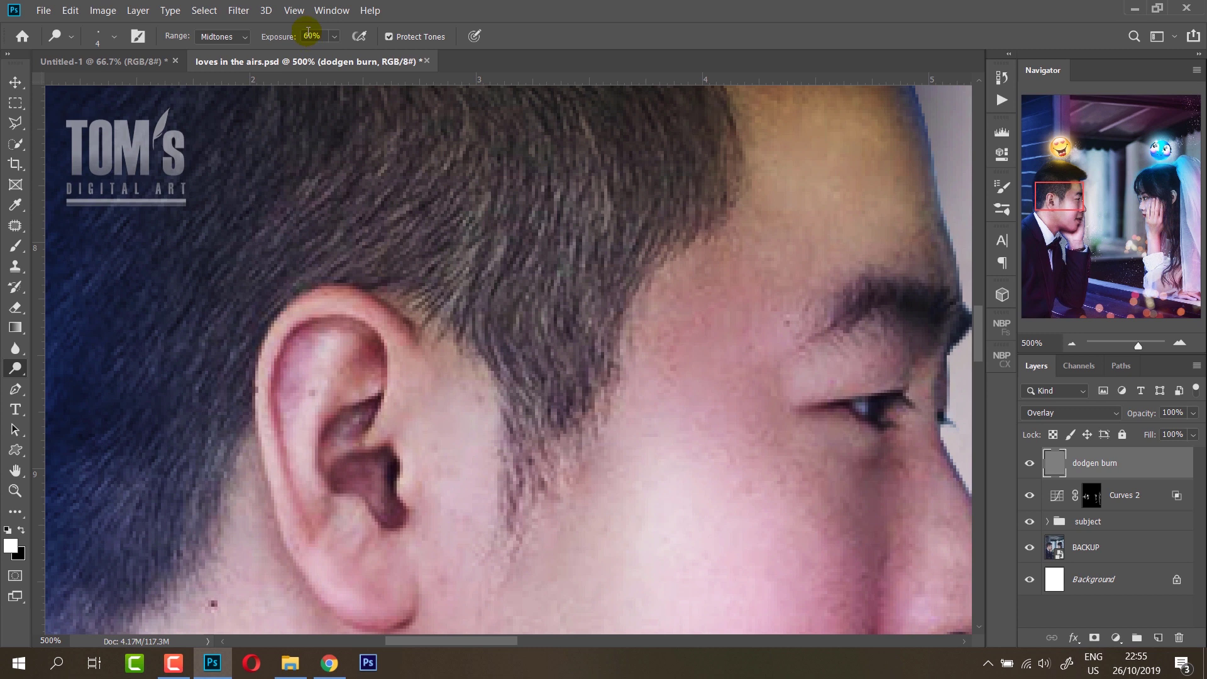
text(30)
mouse_move(365, 314)
mouse_down()
mouse_move(375, 375)
mouse_move(267, 371)
mouse_move(269, 441)
mouse_move(265, 383)
mouse_move(310, 315)
mouse_move(359, 323)
mouse_move(396, 371)
mouse_up()
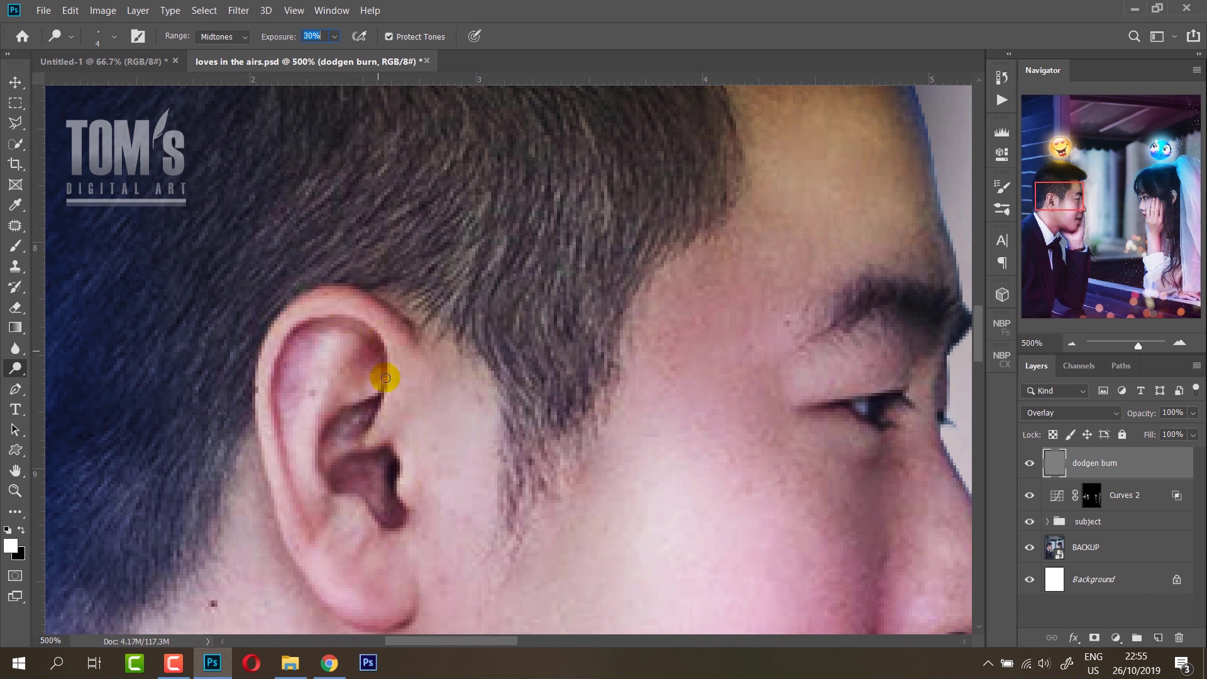
drag(373, 424, 277, 480)
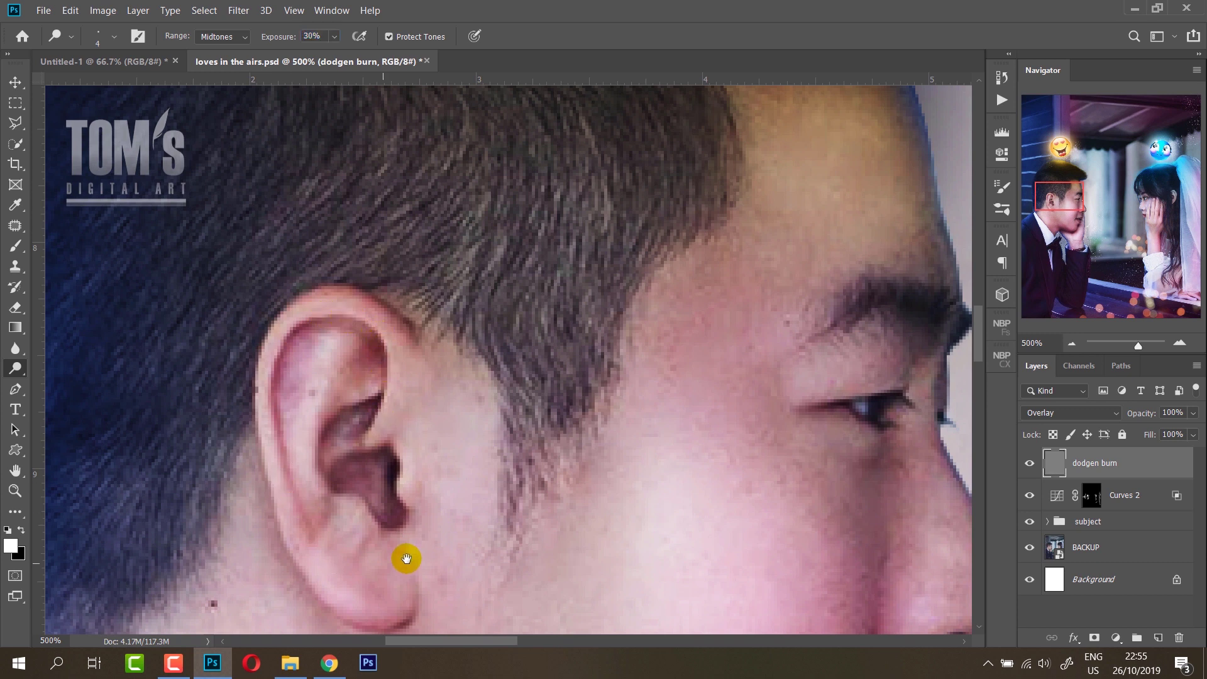
Lighten the man's lip corner and his upper and lower lips.
drag(403, 551, 139, 169)
drag(511, 224, 369, 380)
click(415, 504)
drag(416, 482, 491, 453)
mouse_move(421, 519)
mouse_down()
mouse_move(397, 534)
mouse_move(380, 514)
mouse_move(445, 588)
mouse_move(364, 493)
mouse_move(394, 480)
mouse_move(377, 481)
mouse_up()
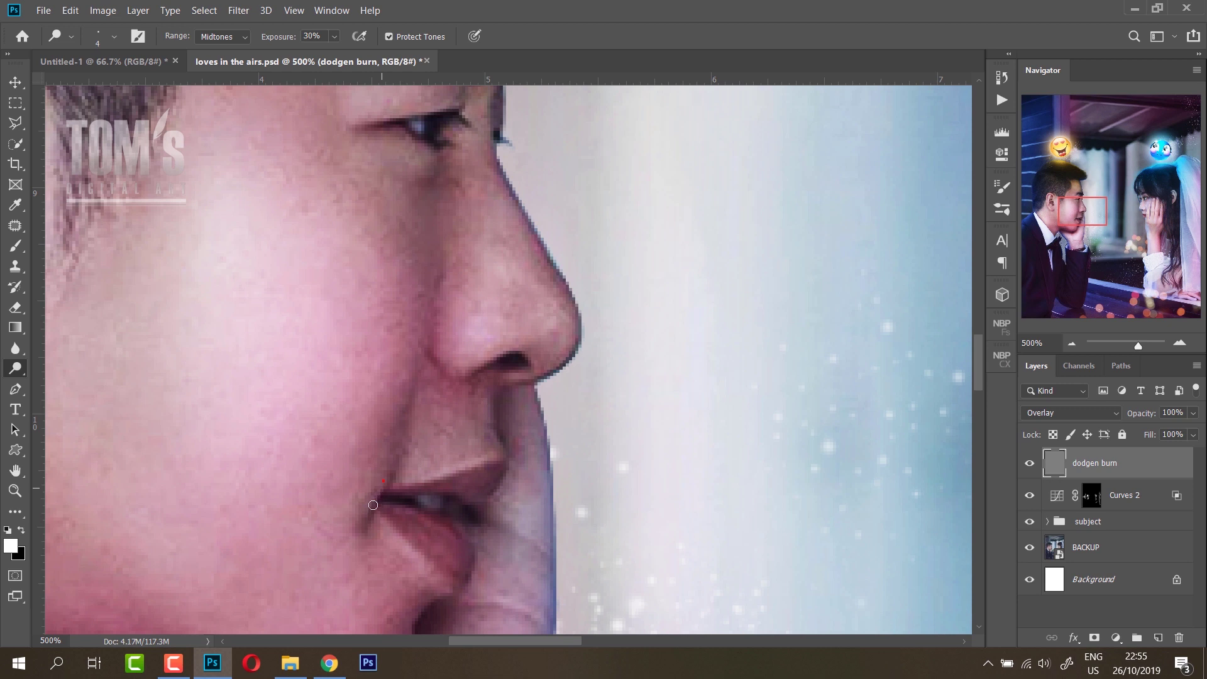
Dodge the man's nose fold, the area below his nostril and beside the lip corner.
mouse_move(418, 405)
mouse_down()
mouse_move(431, 351)
mouse_move(469, 373)
mouse_move(512, 339)
mouse_move(534, 350)
mouse_move(505, 381)
mouse_up()
drag(536, 258, 463, 235)
mouse_move(413, 398)
mouse_down()
mouse_move(415, 356)
mouse_move(422, 413)
mouse_move(393, 468)
mouse_up()
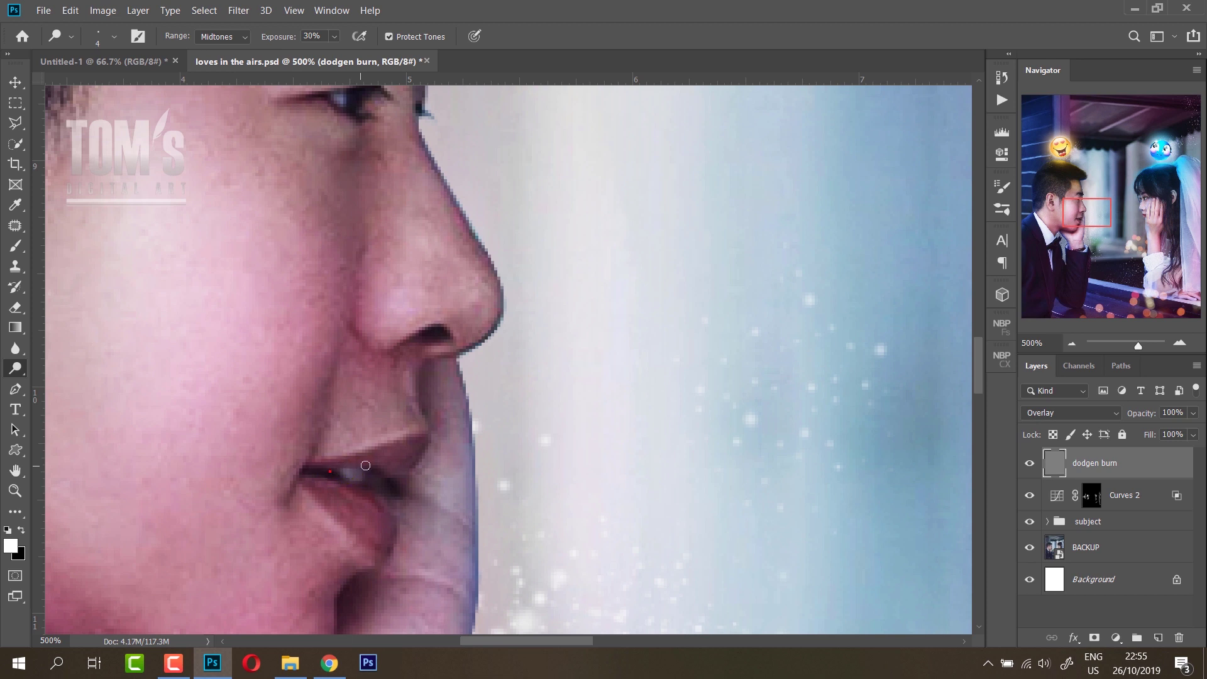
mouse_move(388, 480)
mouse_down()
mouse_move(416, 478)
mouse_move(397, 322)
mouse_move(310, 493)
mouse_move(269, 534)
mouse_move(262, 465)
mouse_move(569, 342)
mouse_up()
Lighten the man's chin edge, jawline, lower chin and neck.
click(188, 539)
drag(211, 499, 271, 413)
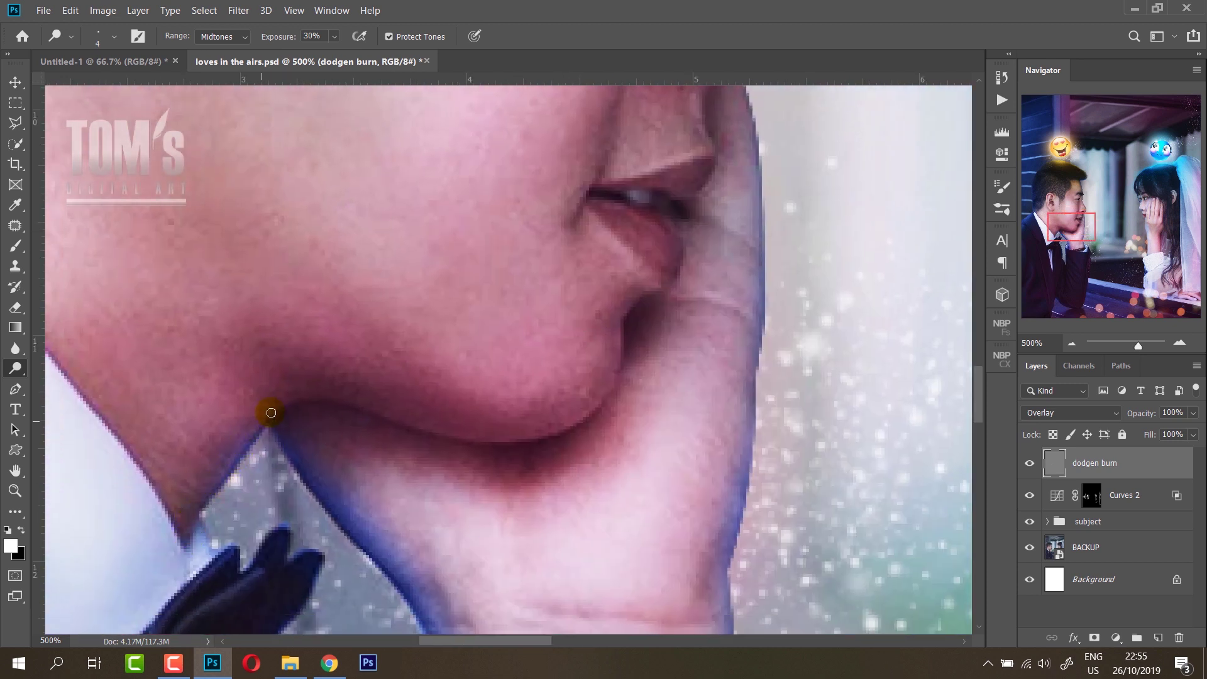
drag(483, 439, 539, 434)
drag(305, 470, 512, 539)
Switch back to the Burn tool and darken just above the man's upper-lip corner.
mouse_move(485, 471)
mouse_down()
mouse_move(329, 283)
mouse_move(332, 391)
mouse_move(345, 378)
mouse_up()
scroll(345, 378, up, 5)
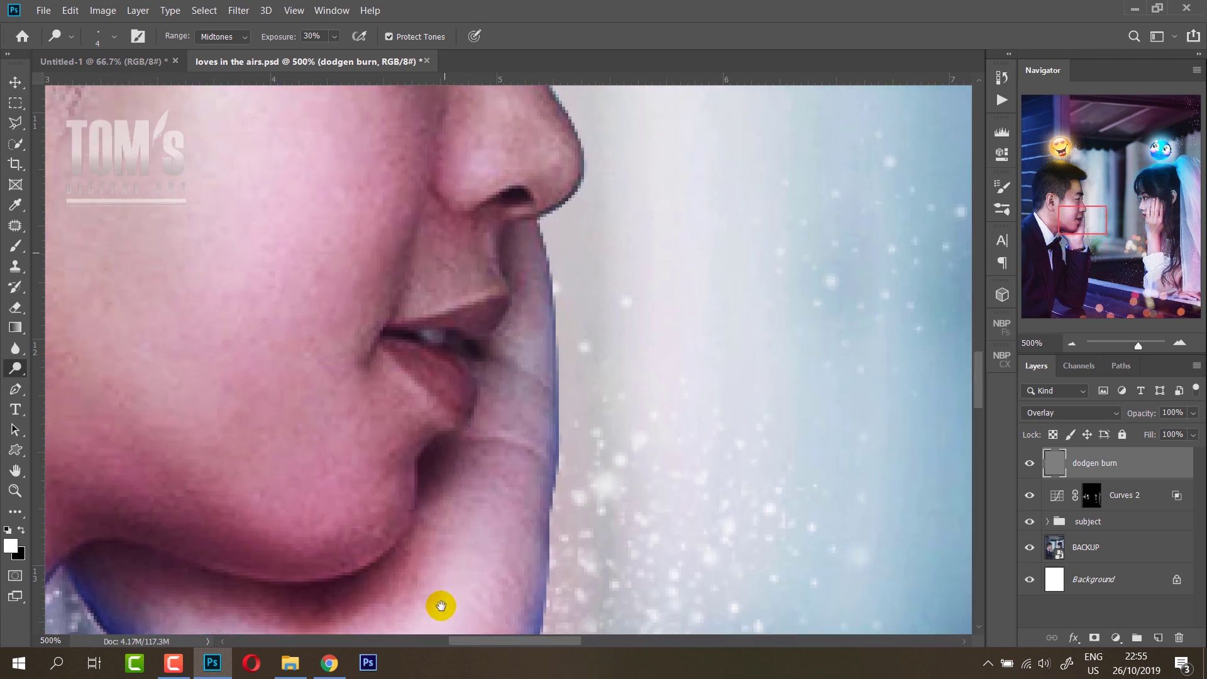
drag(494, 345, 478, 378)
scroll(478, 377, up, 3)
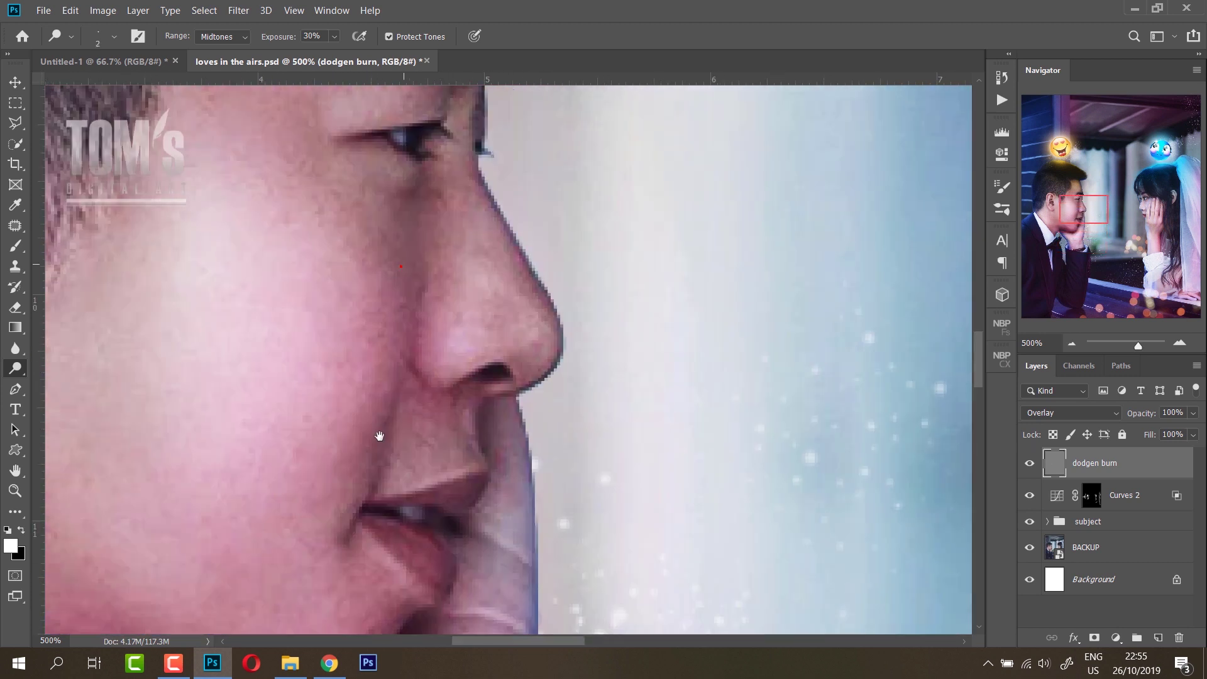
scroll(381, 431, left, 5)
right_click(15, 368)
click(52, 383)
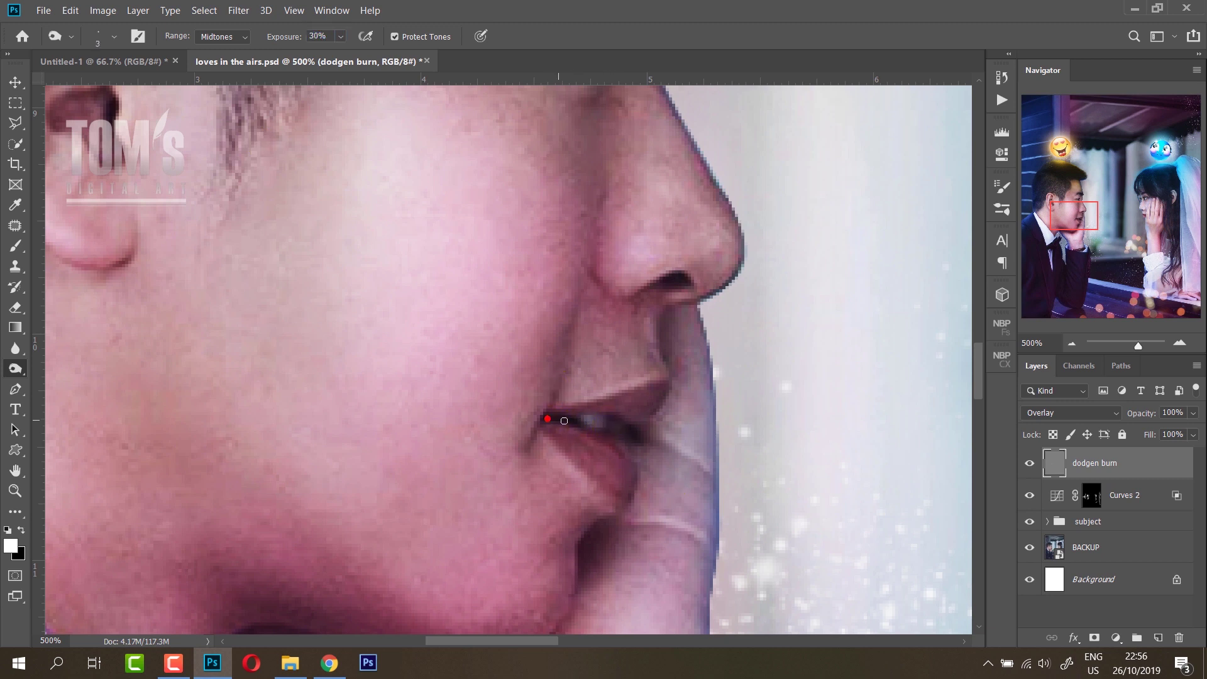
drag(551, 412, 564, 398)
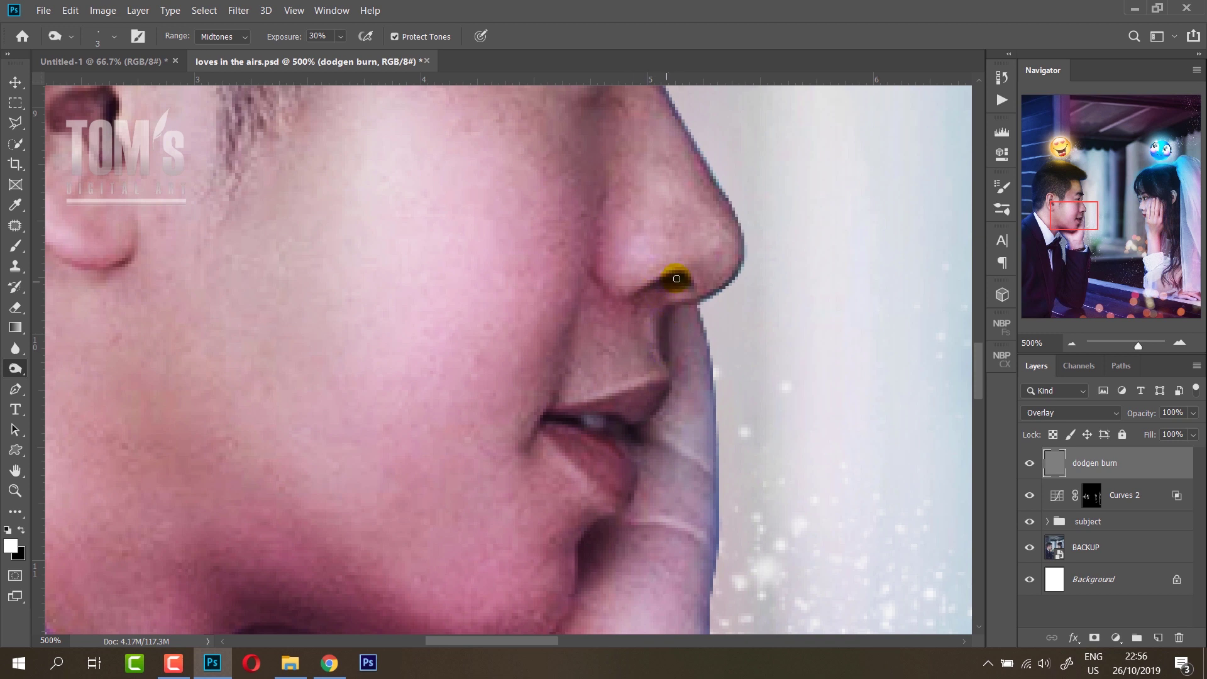
Pan down to the man's neck and collar and enlarge the brush.
scroll(566, 346, down, 3)
scroll(566, 345, right, 2)
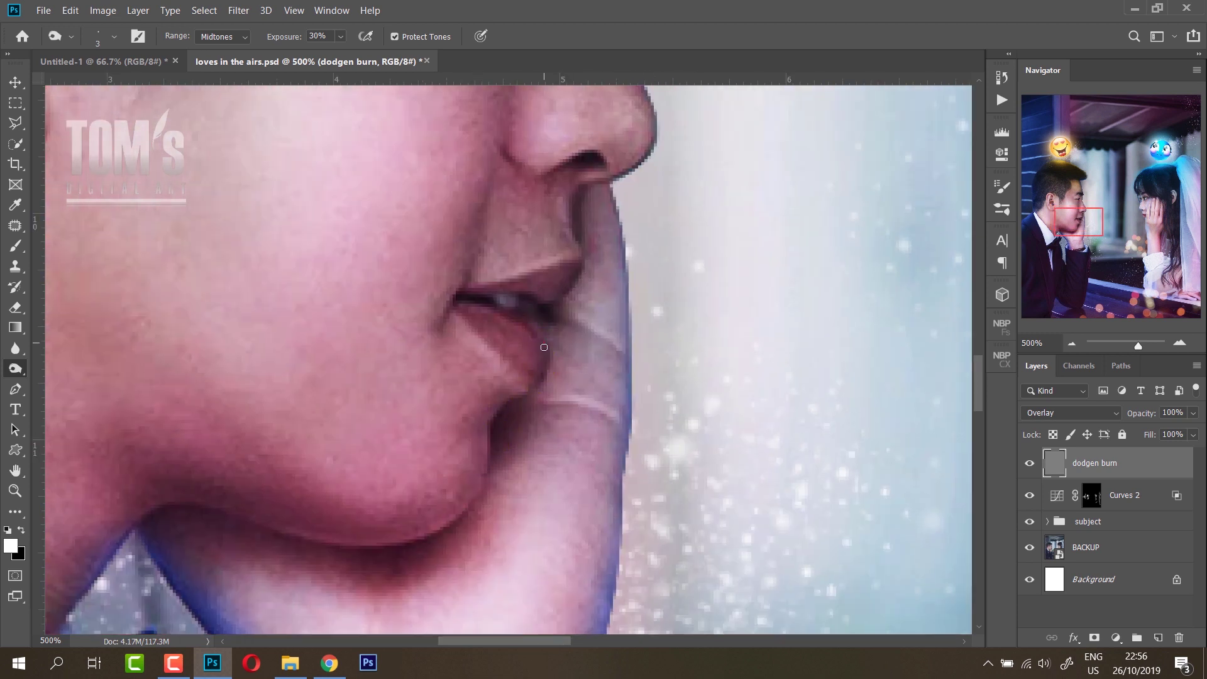
drag(469, 515, 635, 339)
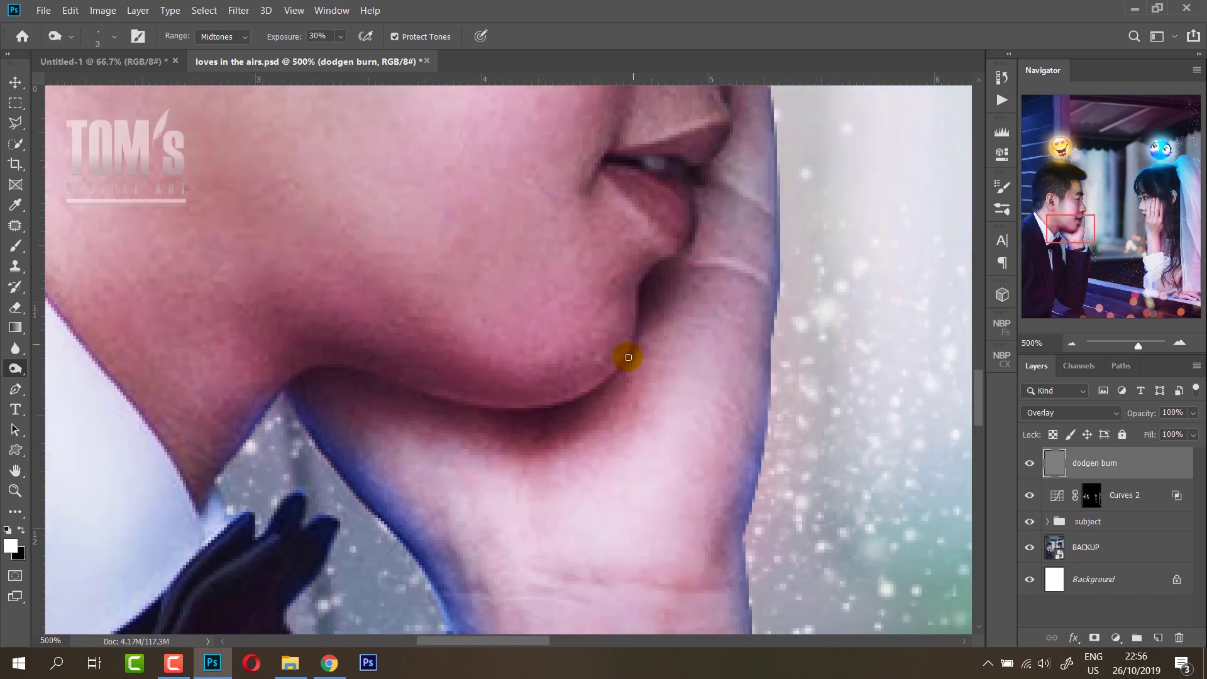
scroll(638, 358, down, 5)
drag(795, 315, 404, 385)
key(bracketright)
key(bracketright)
key(bracketright)
key(bracketright)
Enlarge the brush and dodge the folds of the man's jacket sleeve.
scroll(403, 409, left, 3)
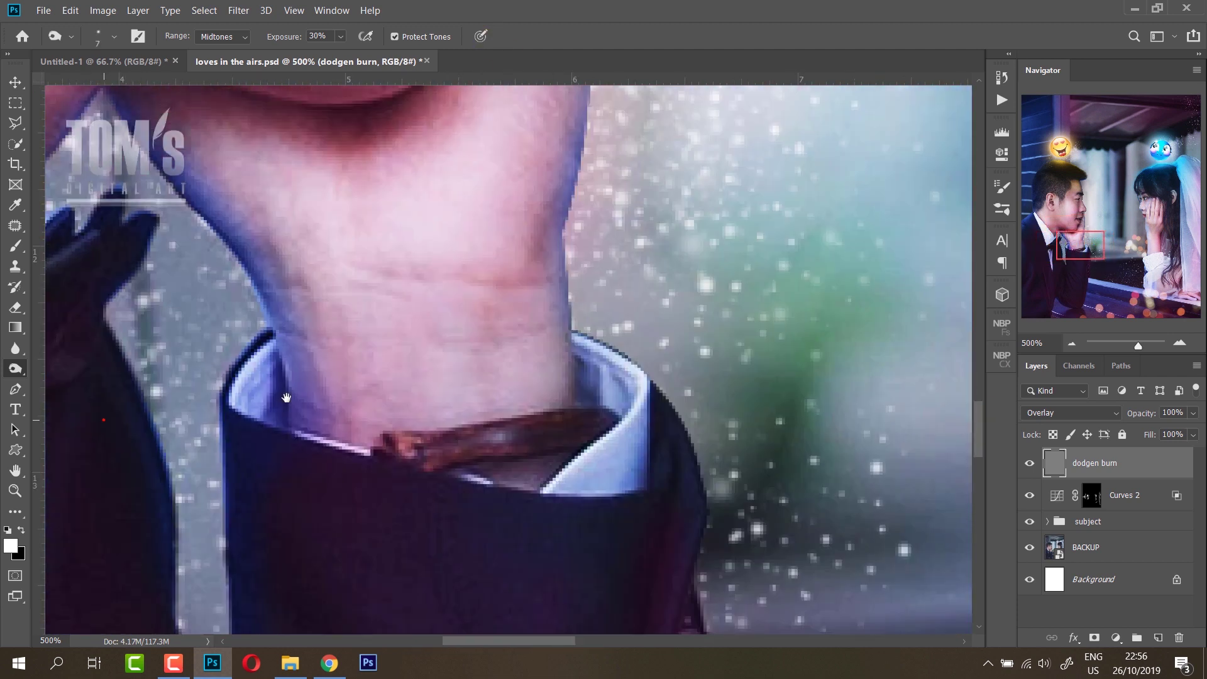
scroll(531, 462, down, 5)
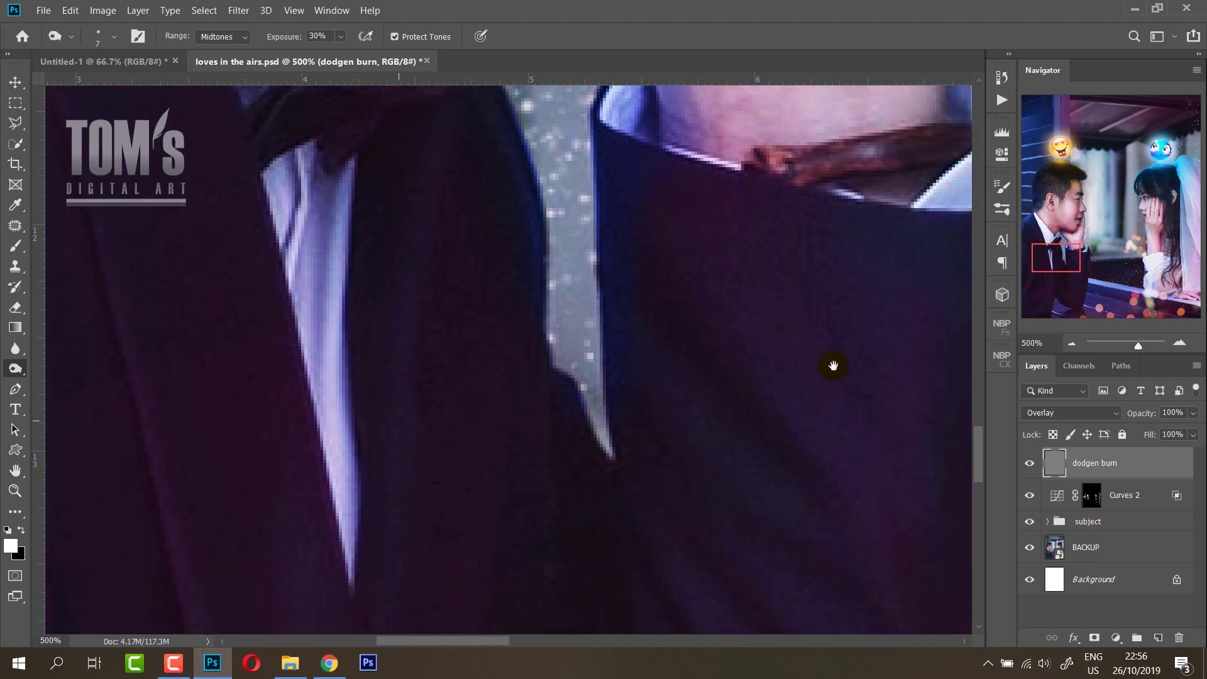
key(bracketright)
key(bracketright)
key(bracketright)
scroll(549, 380, up, 2)
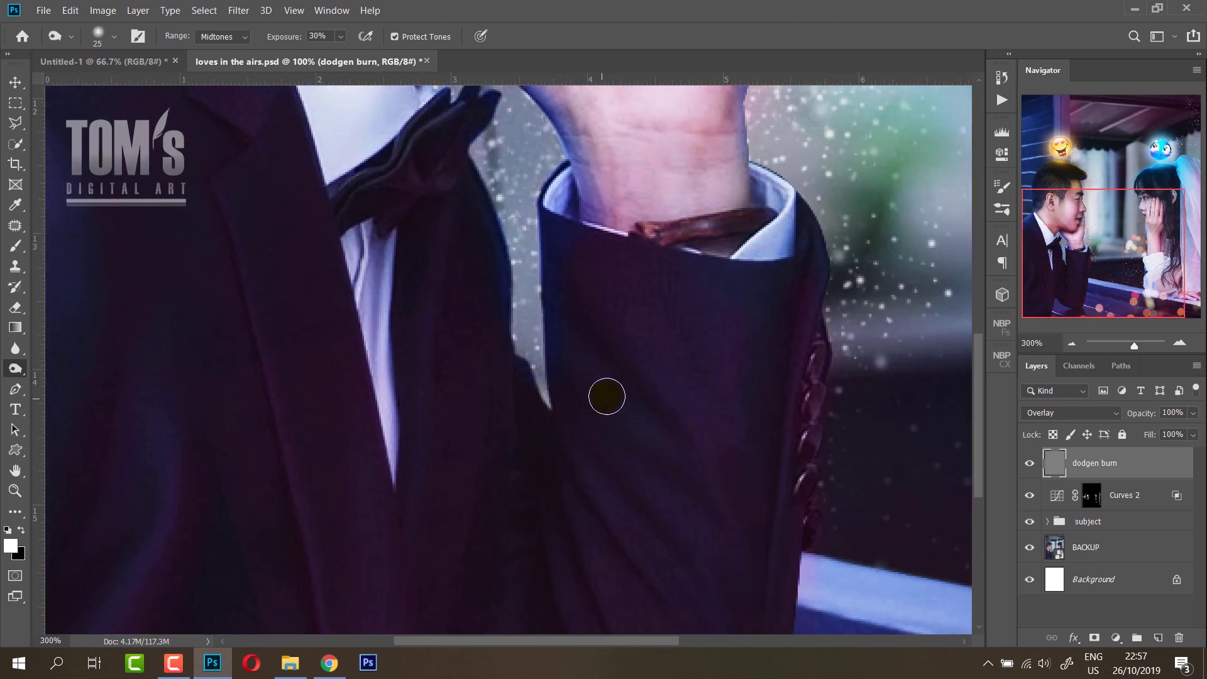
scroll(604, 346, up, 1)
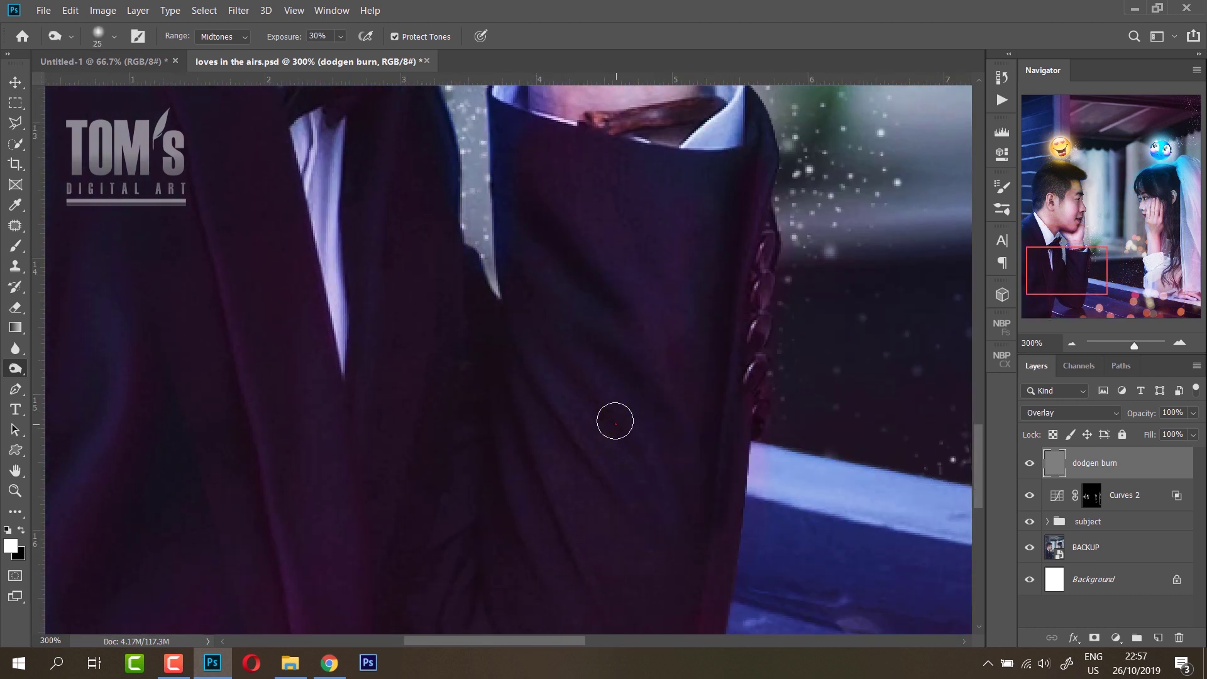
scroll(687, 396, down, 3)
scroll(687, 396, left, 1)
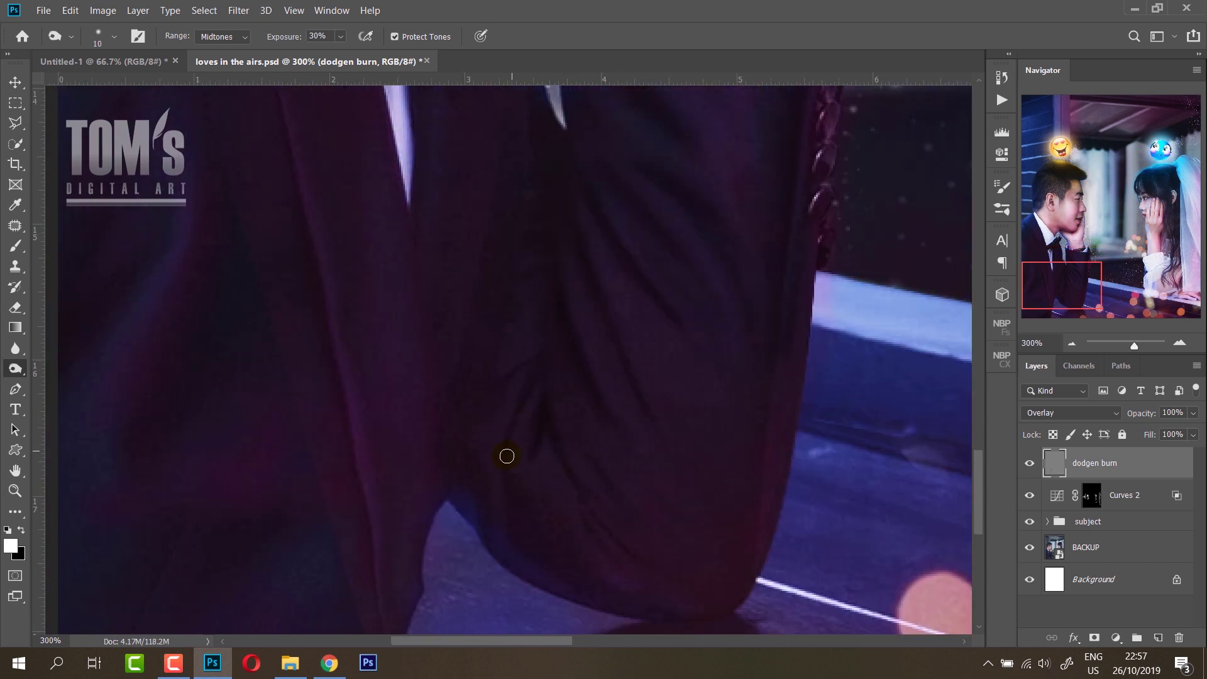
drag(515, 349, 525, 208)
Lighten the dark sleeve area beside the man's neck.
scroll(499, 429, down, 2)
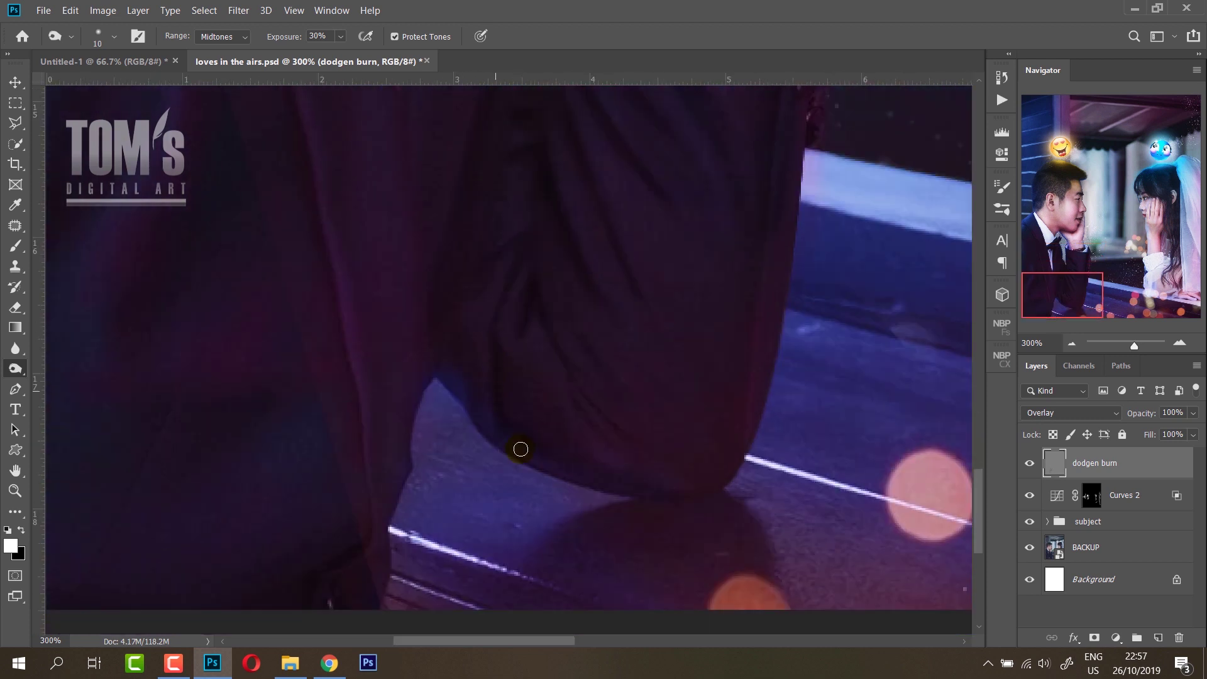
scroll(409, 283, up, 4)
scroll(396, 352, up, 3)
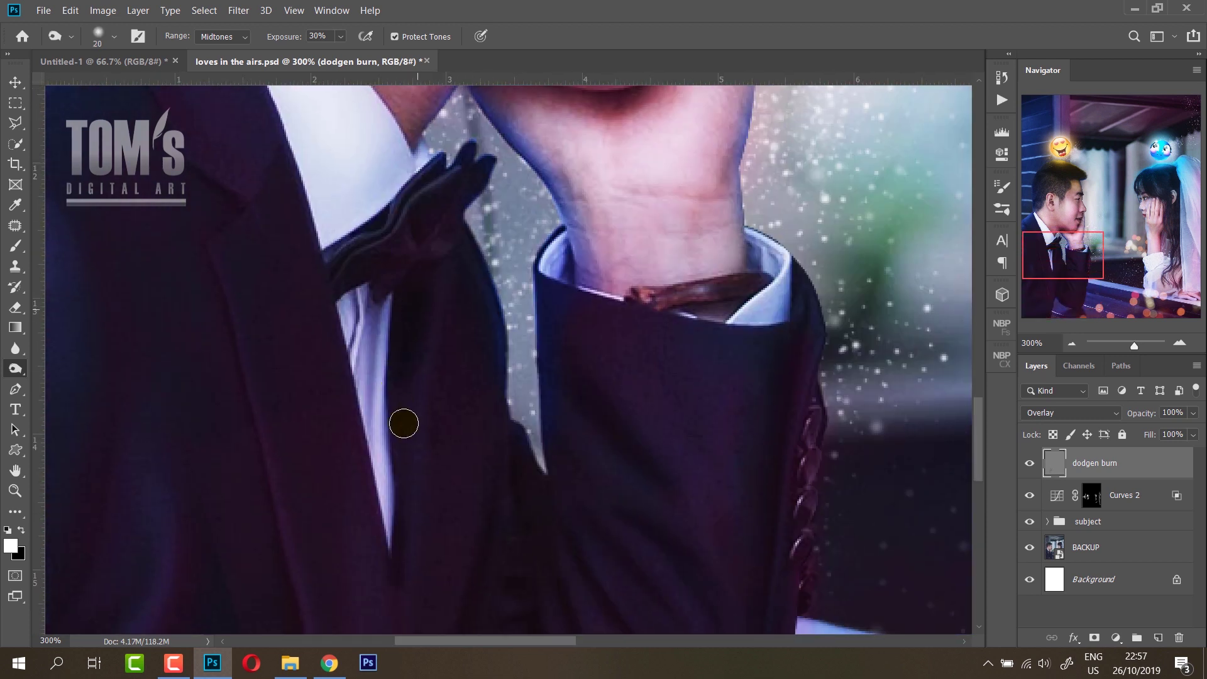
drag(447, 421, 442, 494)
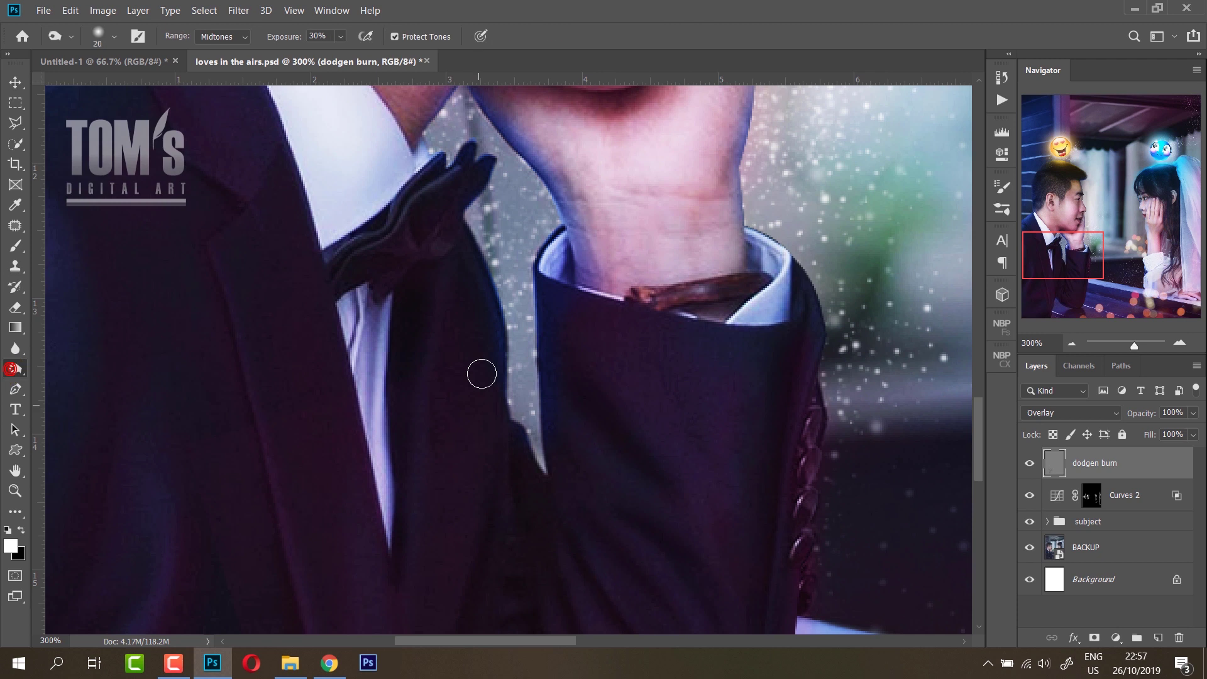
Pan across the trousers, then expand the subject group in the Layers panel.
scroll(391, 363, down, 4)
scroll(617, 520, down, 3)
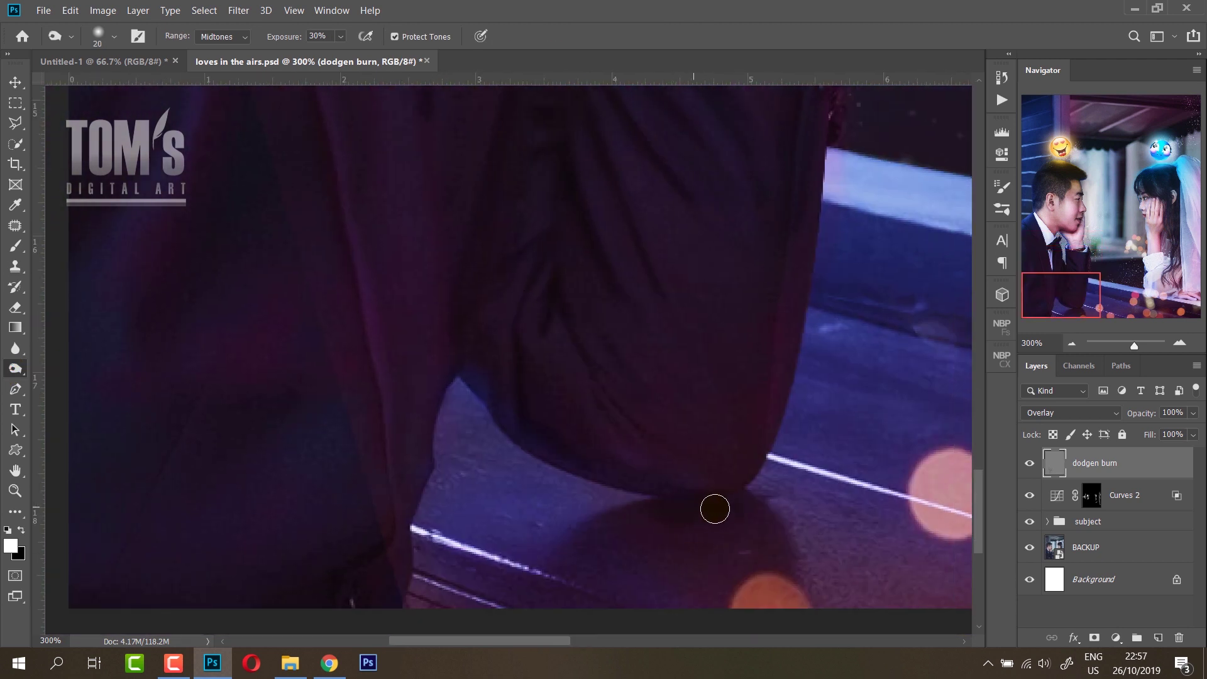
key(bracketright)
key(bracketright)
key(bracketright)
mouse_move(476, 447)
mouse_down()
mouse_move(690, 448)
mouse_move(593, 337)
mouse_up()
scroll(690, 447, up, 5)
scroll(669, 459, down, 5)
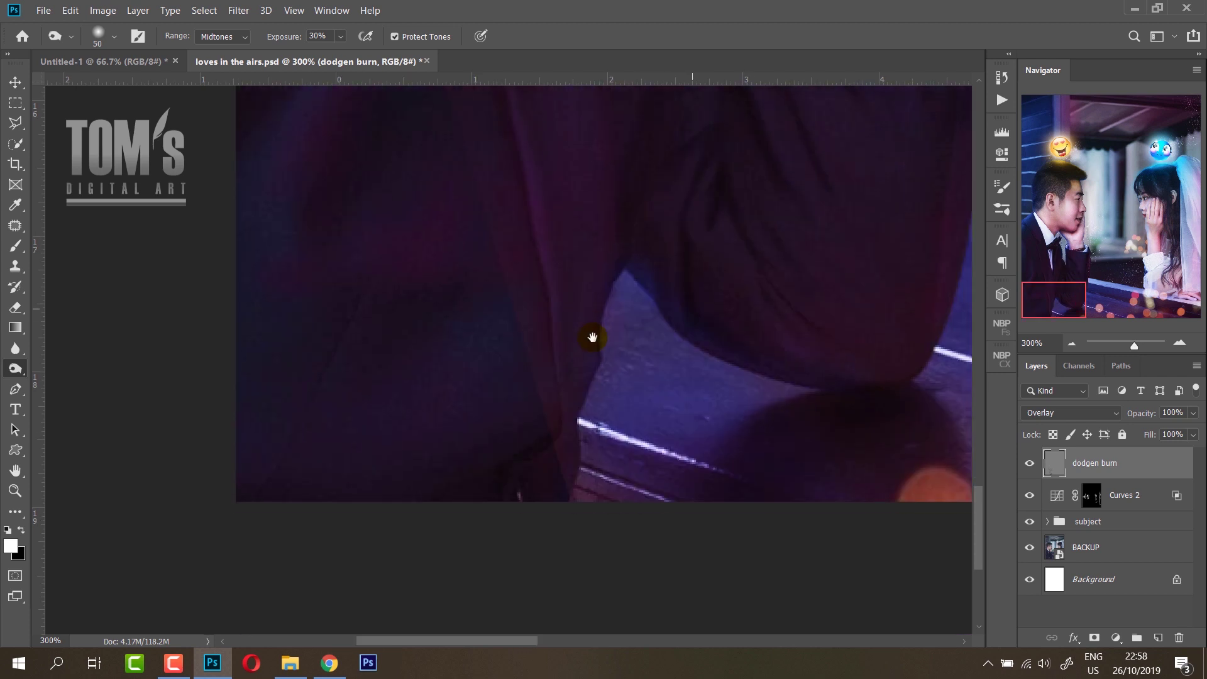
click(1047, 521)
scroll(1107, 534, down, 3)
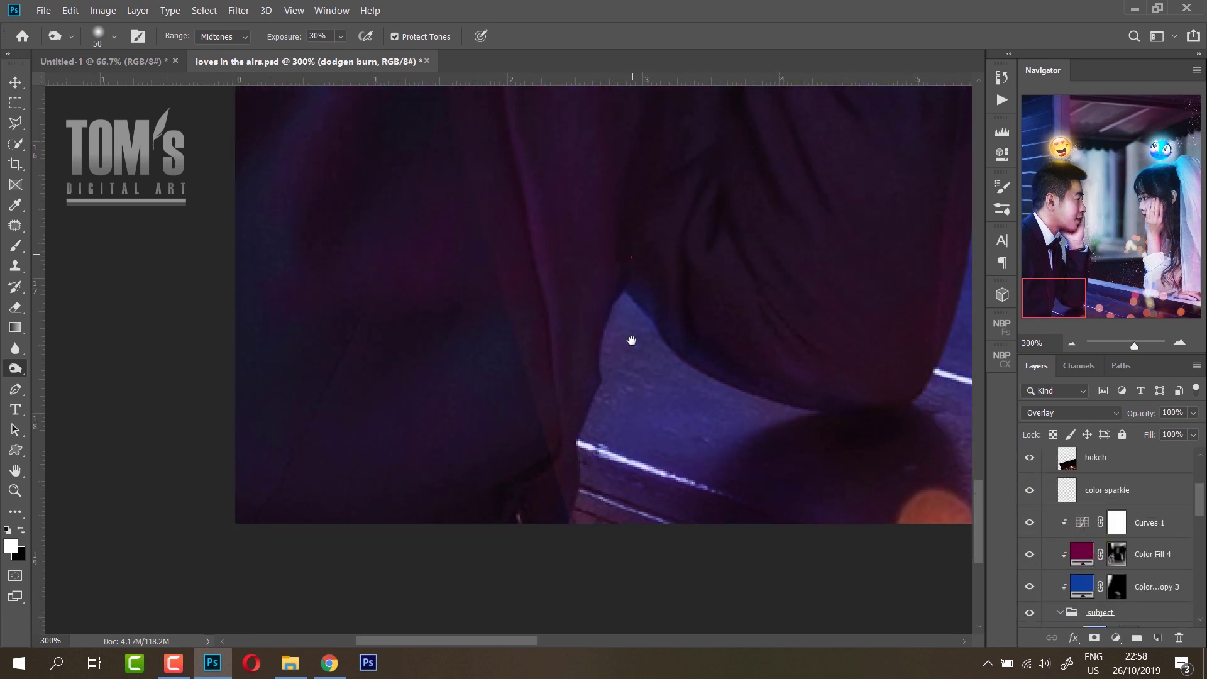
Zoom out and add a white layer mask to the bokeh layer.
drag(631, 253, 706, 362)
key(ctrl+minus)
click(1107, 457)
click(1094, 638)
Paint black with the Brush on the mask to hide bokeh over the man's trousers.
mouse_move(591, 402)
mouse_down()
mouse_move(532, 457)
mouse_move(490, 418)
mouse_up()
key(b)
key(c)
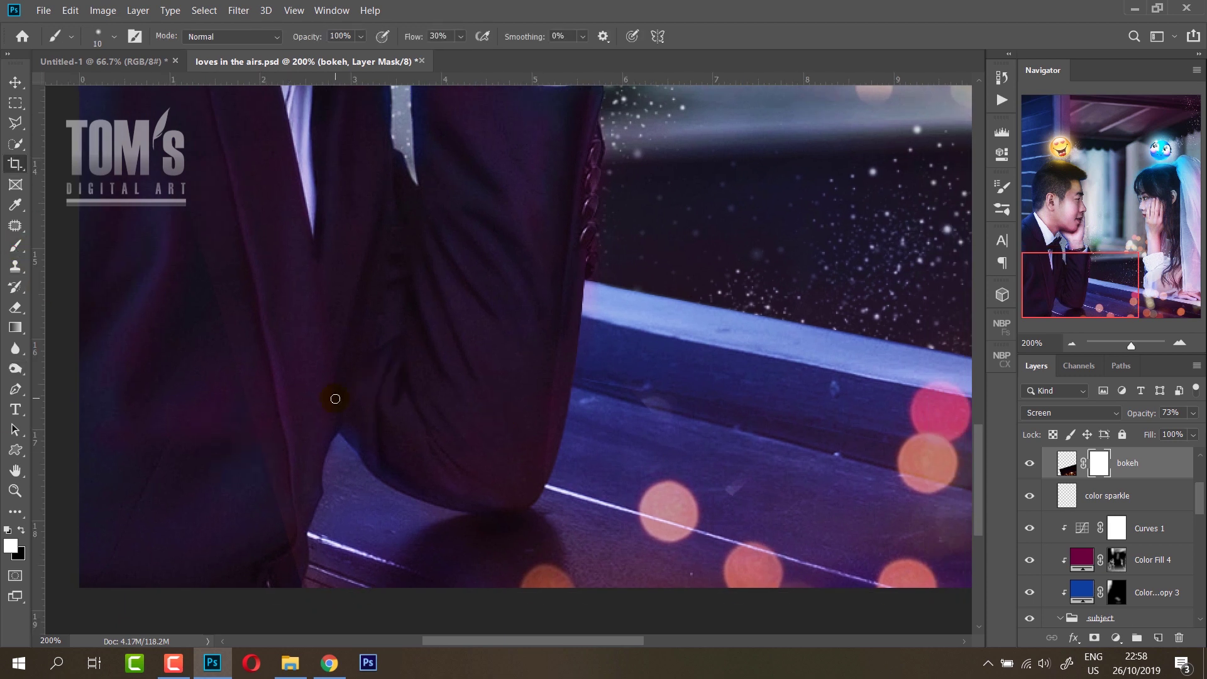
key(b)
key(x)
right_click(308, 440)
key(Return)
click(461, 37)
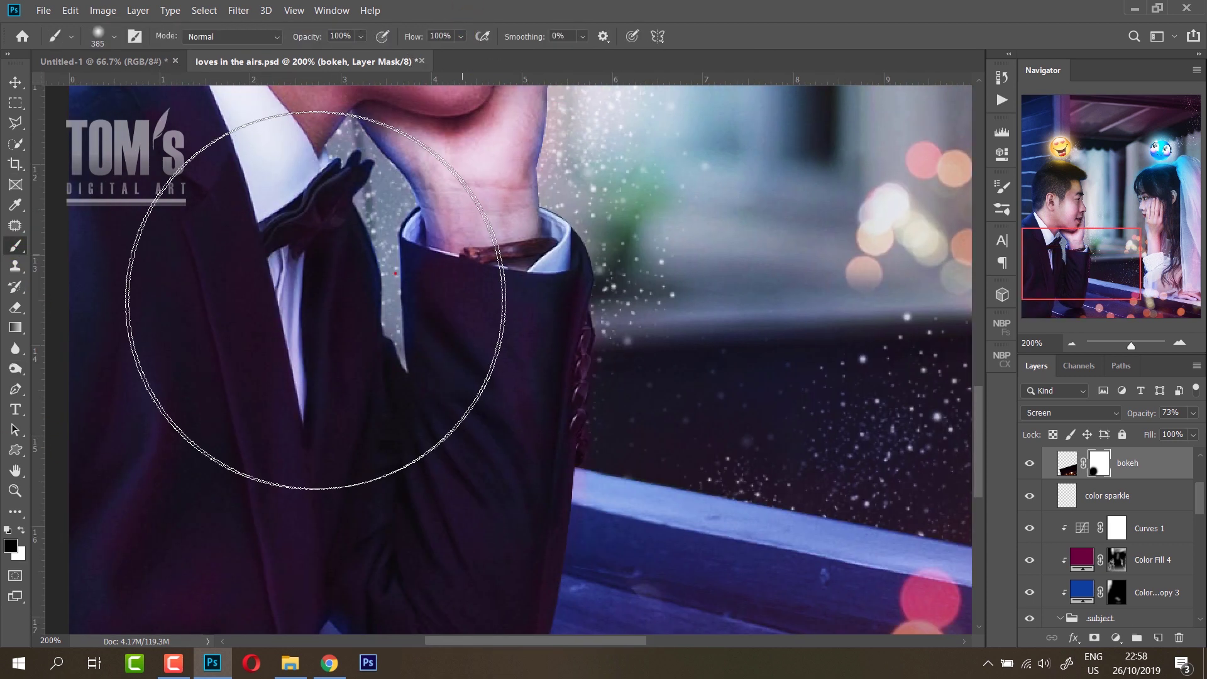
mouse_move(788, 144)
mouse_down()
mouse_move(425, 270)
mouse_move(117, 132)
mouse_up()
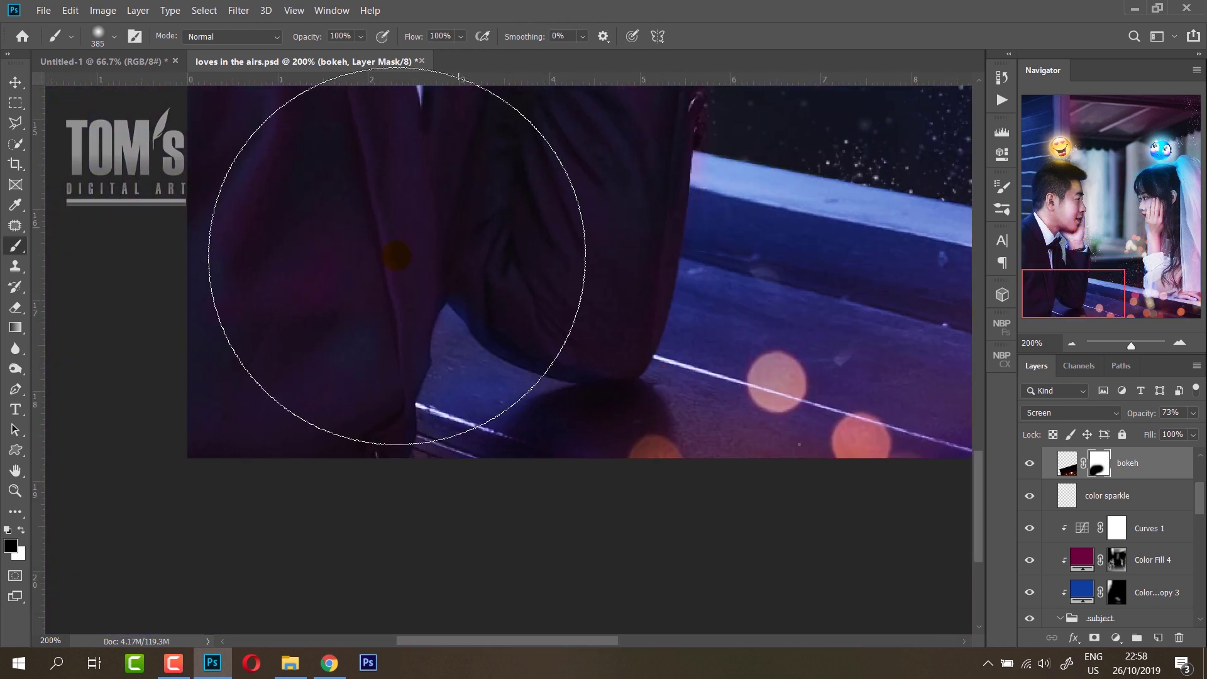
drag(648, 372, 799, 601)
Reselect the dodgen burn layer and burn the man's dark suit with a smaller brush.
key(x)
key(alt+shift+])
key(o)
scroll(388, 431, down, 3)
scroll(388, 431, left, 2)
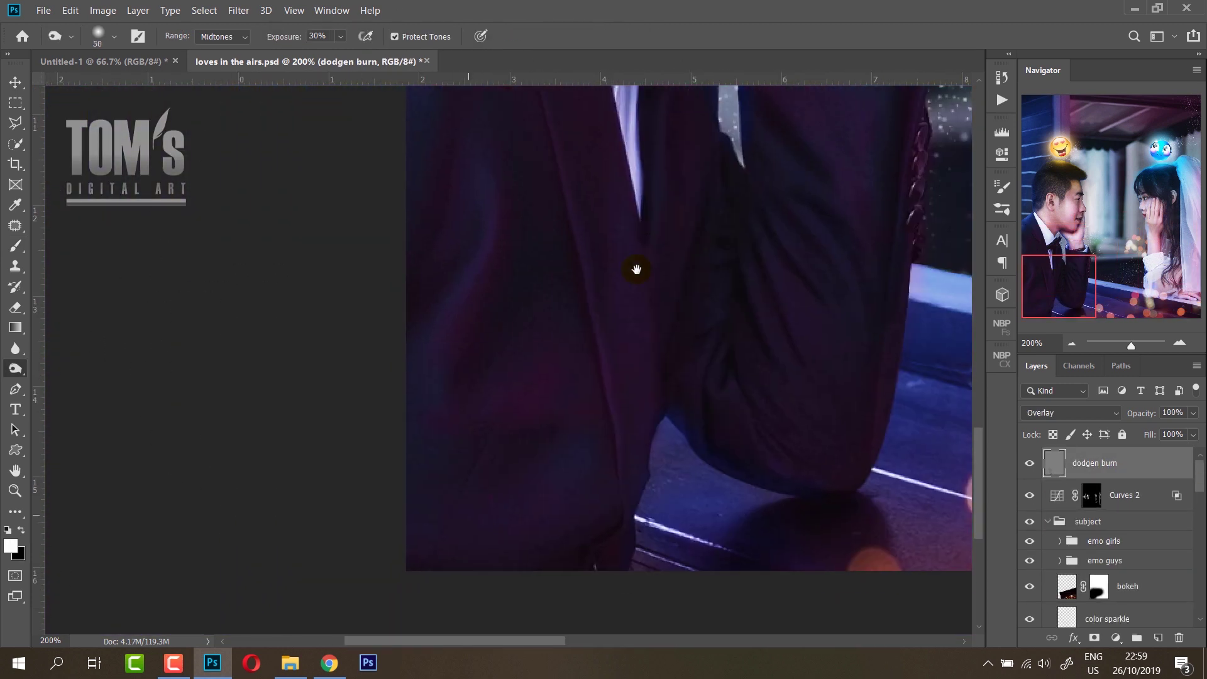
scroll(373, 364, up, 3)
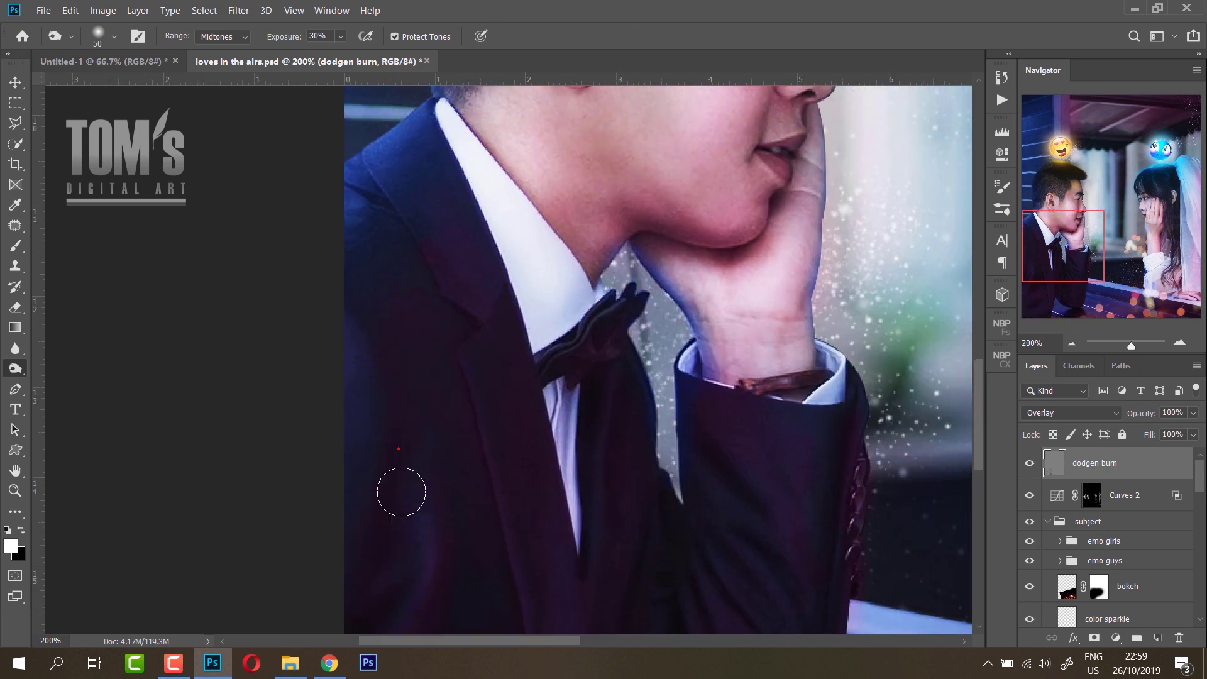
scroll(421, 296, right, 1)
key([)
key([)
key([)
scroll(434, 283, up, 2)
scroll(434, 283, left, 1)
scroll(456, 343, down, 3)
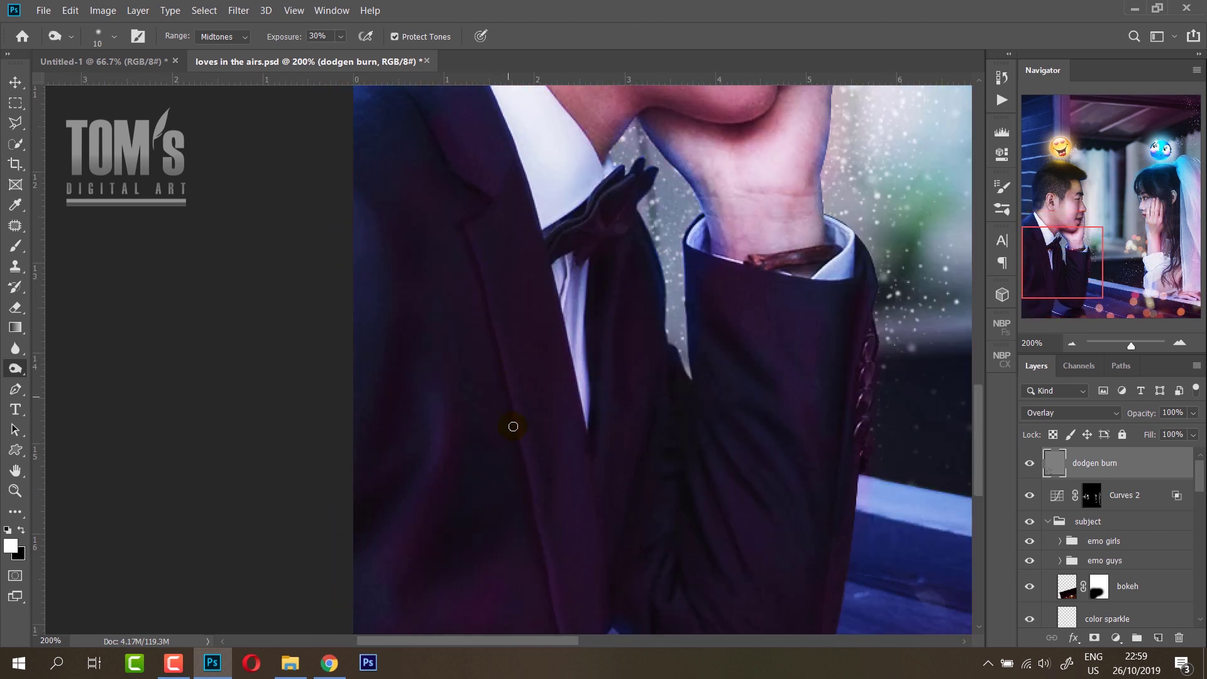
scroll(547, 556, down, 4)
scroll(455, 409, up, 4)
Dodge with a smaller brush to brighten the suit near the man's collar.
key(alt)
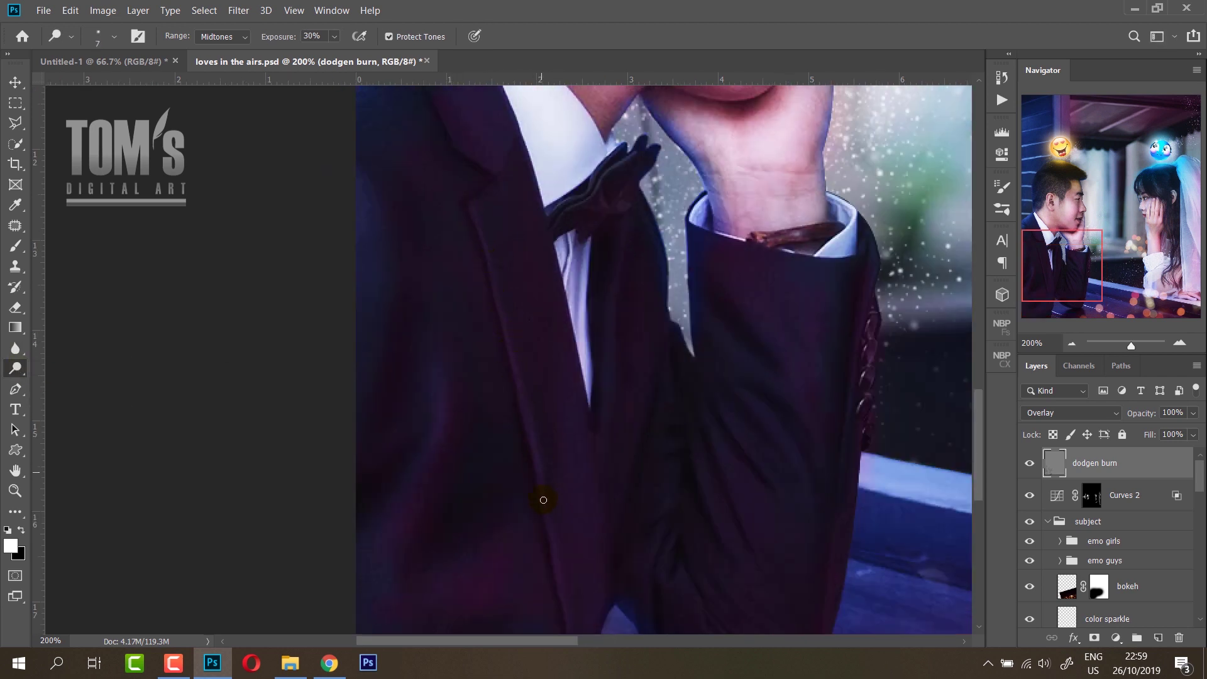
scroll(543, 494, down, 1)
scroll(566, 399, down, 3)
scroll(478, 411, up, 5)
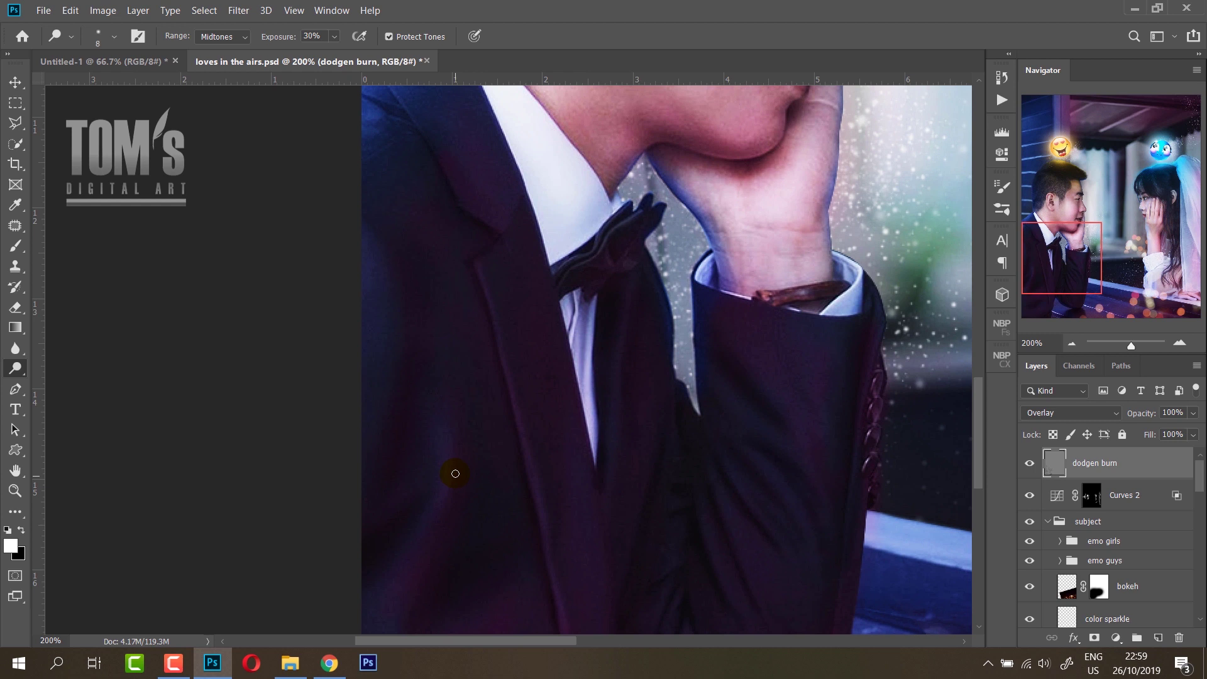
scroll(410, 496, up, 3)
key(bracketleft)
key(bracketleft)
key(bracketleft)
drag(440, 209, 408, 219)
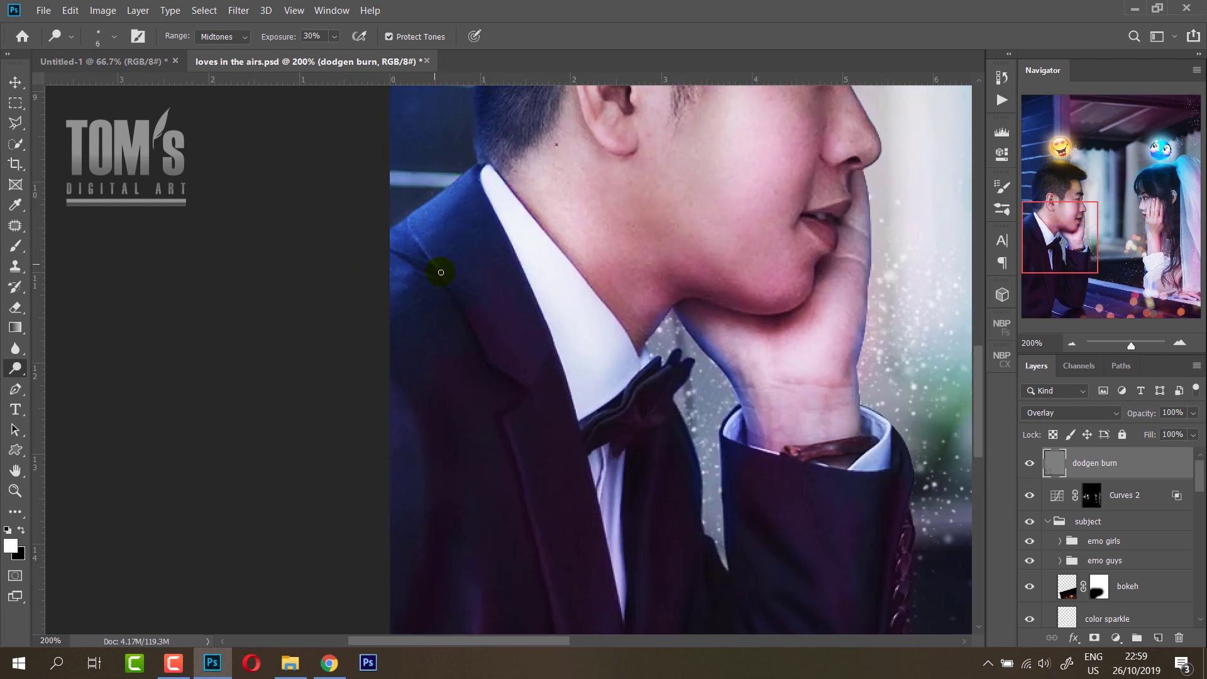
scroll(426, 166, right, 2)
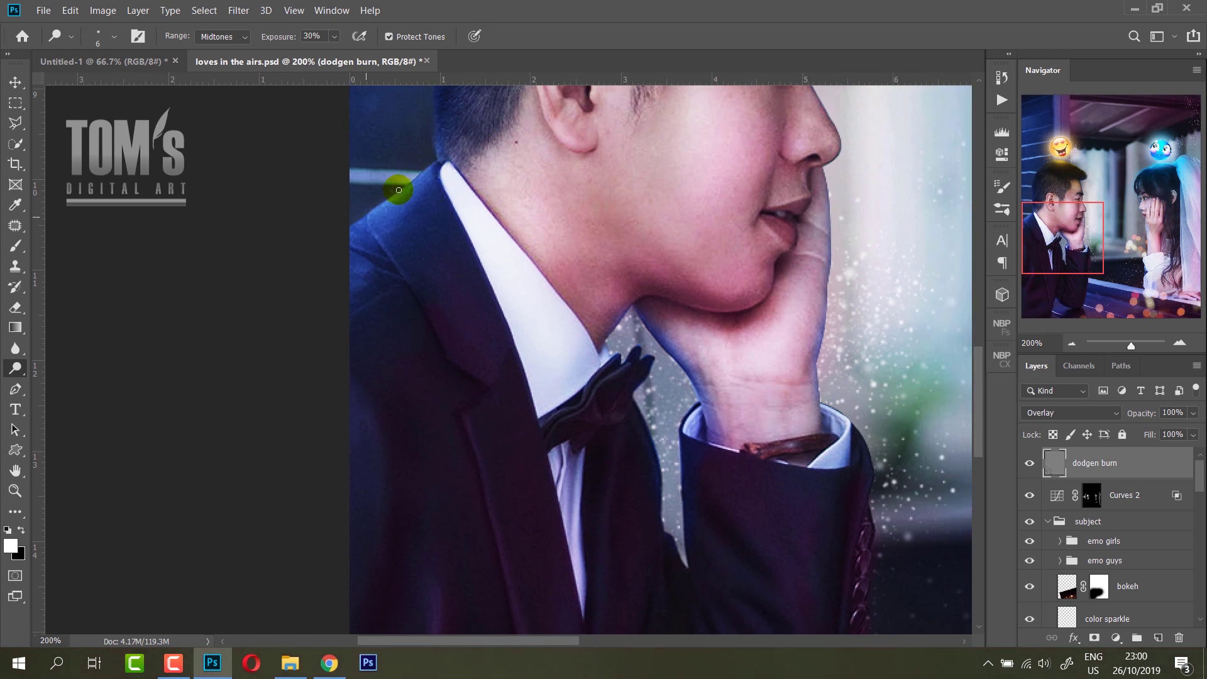
scroll(463, 343, right, 5)
scroll(417, 251, right, 3)
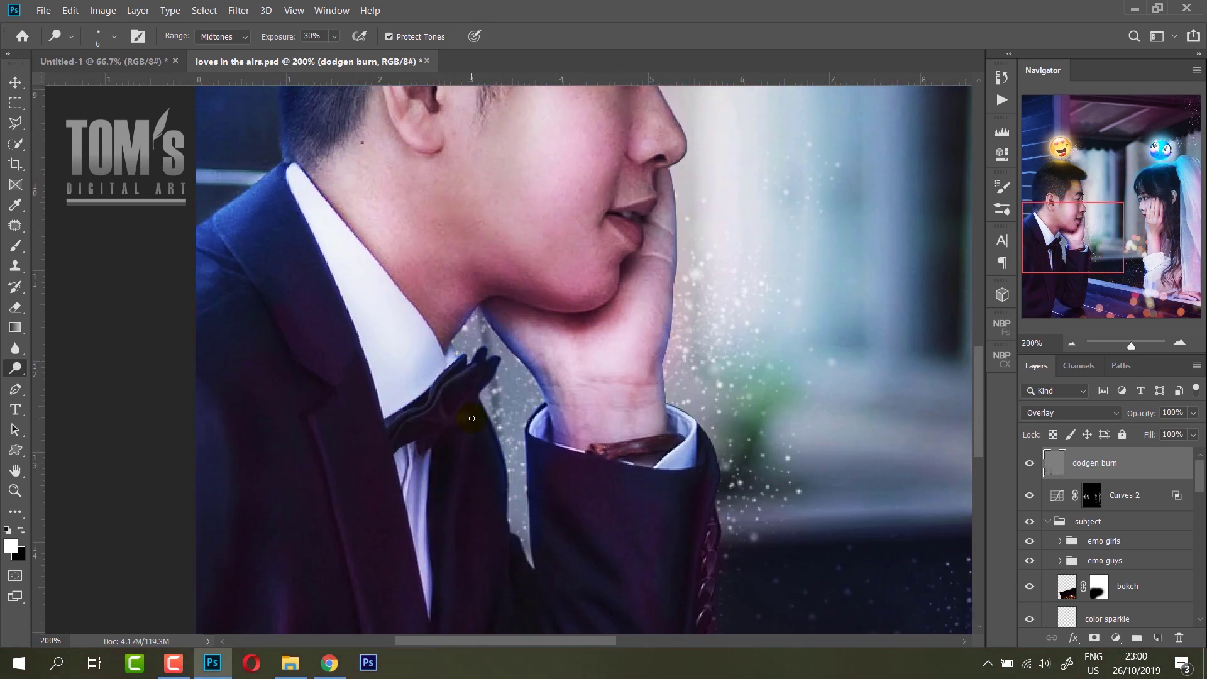
key(ctrl+0)
Zoom in on the girl's eye and lighten her nose edge with a tiny brush.
ctrl+click(620, 417)
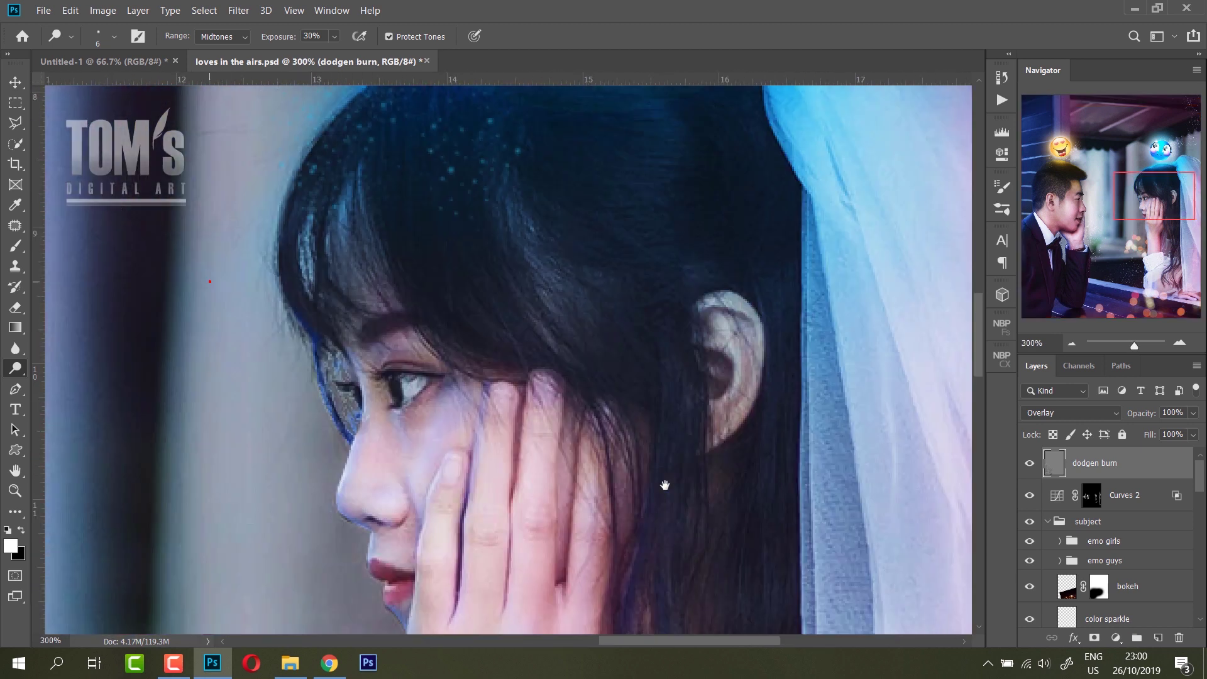
drag(664, 485, 696, 444)
ctrl+click(519, 350)
key(bracketleft)
key(bracketleft)
key(bracketleft)
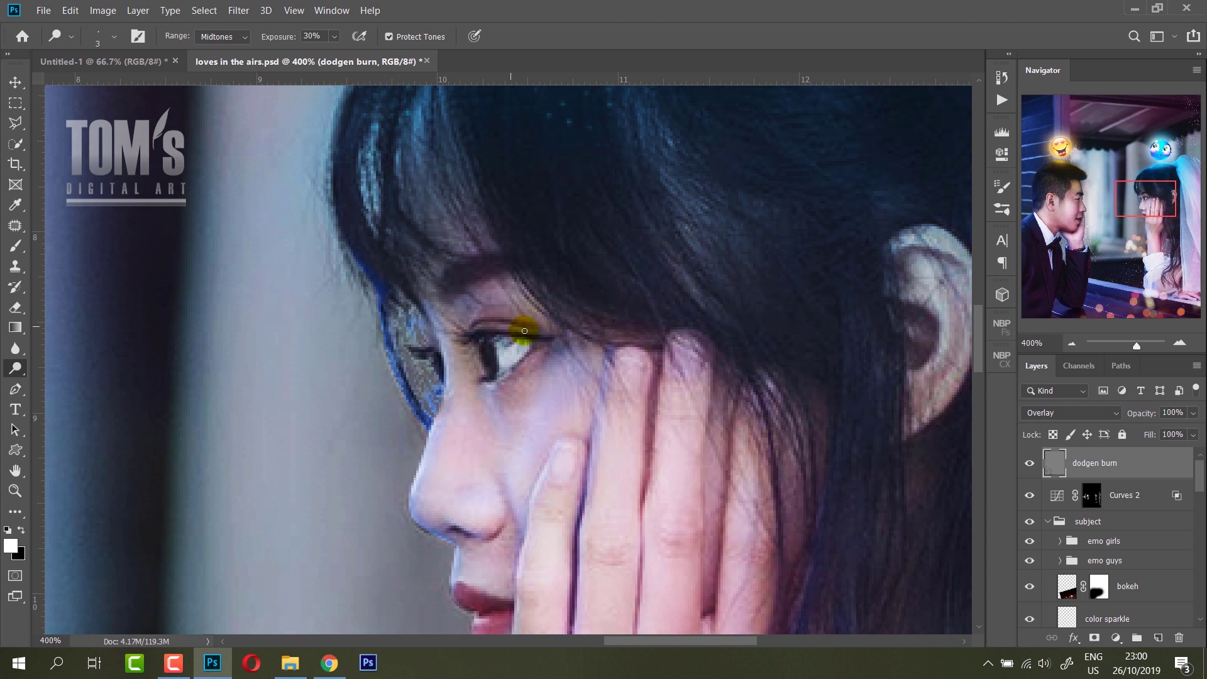
drag(526, 358, 461, 527)
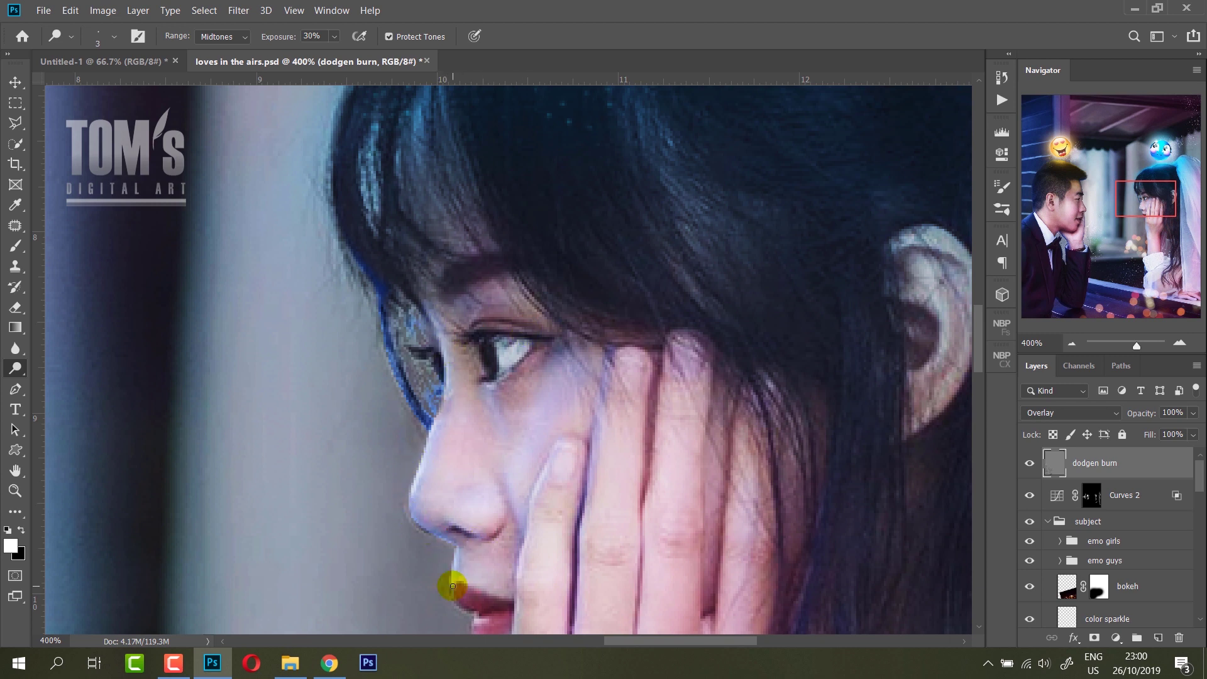
Lighten the girl's lips, her hand, and the area around her eye and nose.
drag(497, 591, 476, 494)
drag(488, 533, 485, 498)
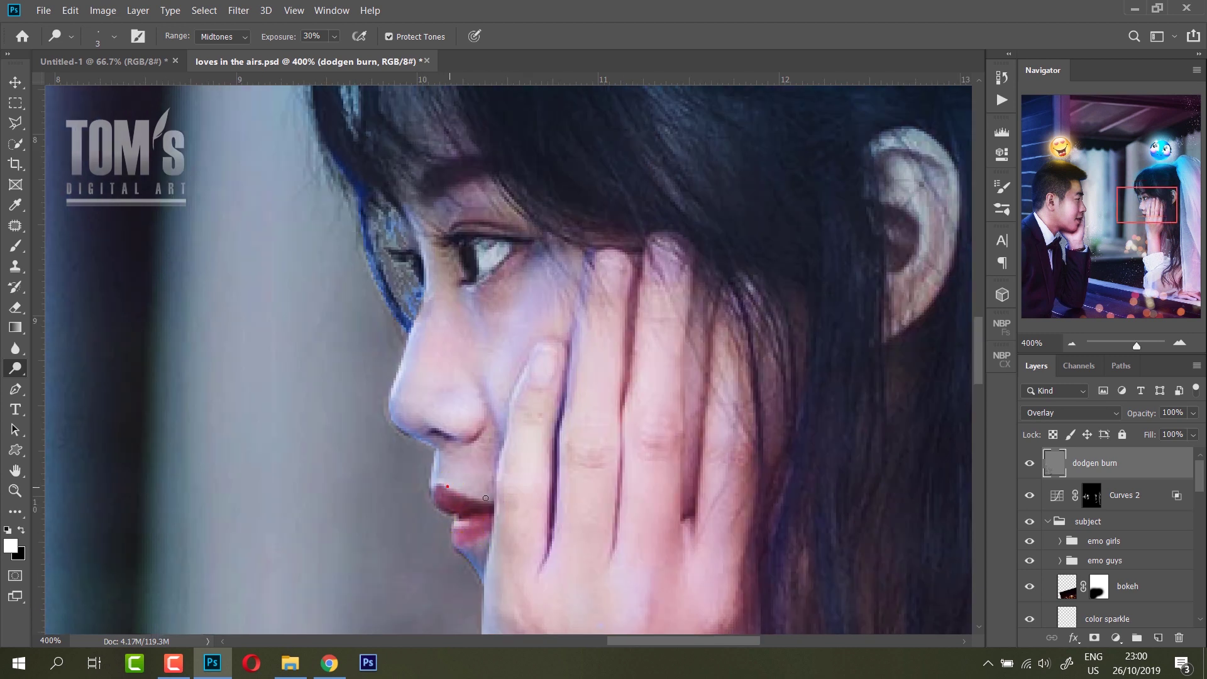
mouse_move(483, 539)
mouse_down()
mouse_move(414, 517)
mouse_move(571, 234)
mouse_up()
mouse_move(512, 395)
mouse_down()
mouse_move(567, 477)
mouse_move(538, 504)
mouse_move(621, 444)
mouse_move(696, 473)
mouse_up()
mouse_move(485, 344)
mouse_down()
mouse_move(458, 317)
mouse_move(423, 449)
mouse_move(477, 423)
mouse_move(443, 476)
mouse_move(485, 384)
mouse_move(472, 391)
mouse_move(485, 269)
mouse_up()
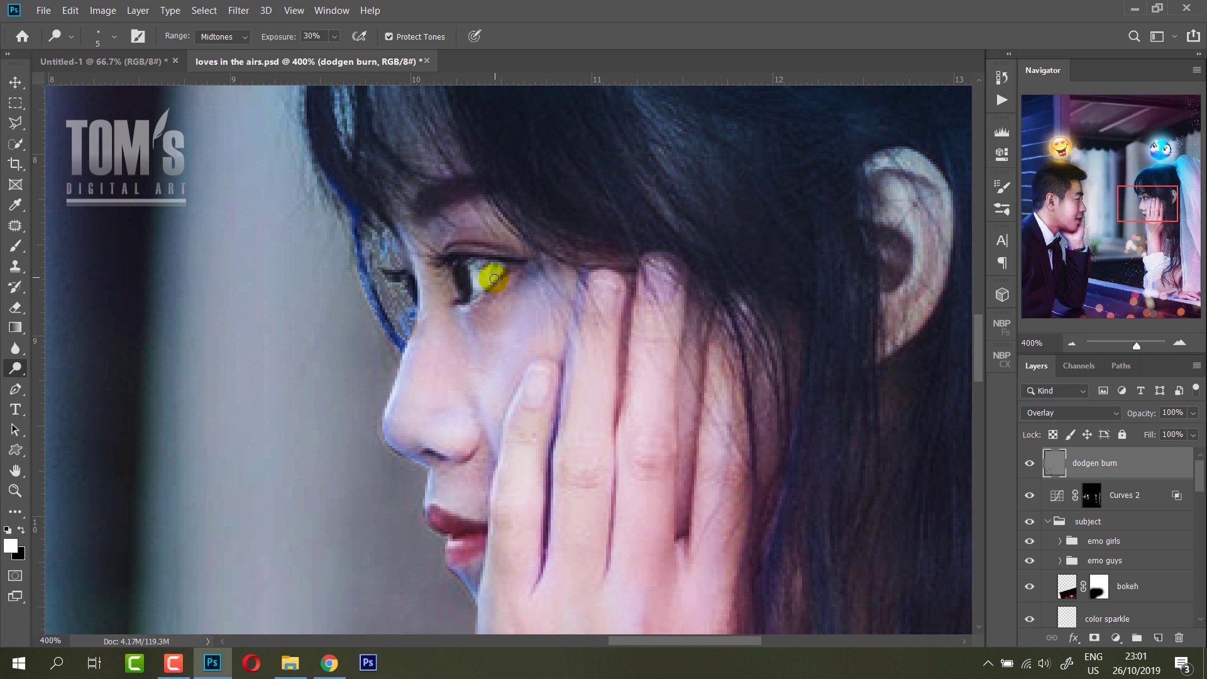
Brighten the top of the girl's ear.
scroll(568, 310, up, 5)
scroll(568, 310, right, 2)
scroll(352, 287, up, 3)
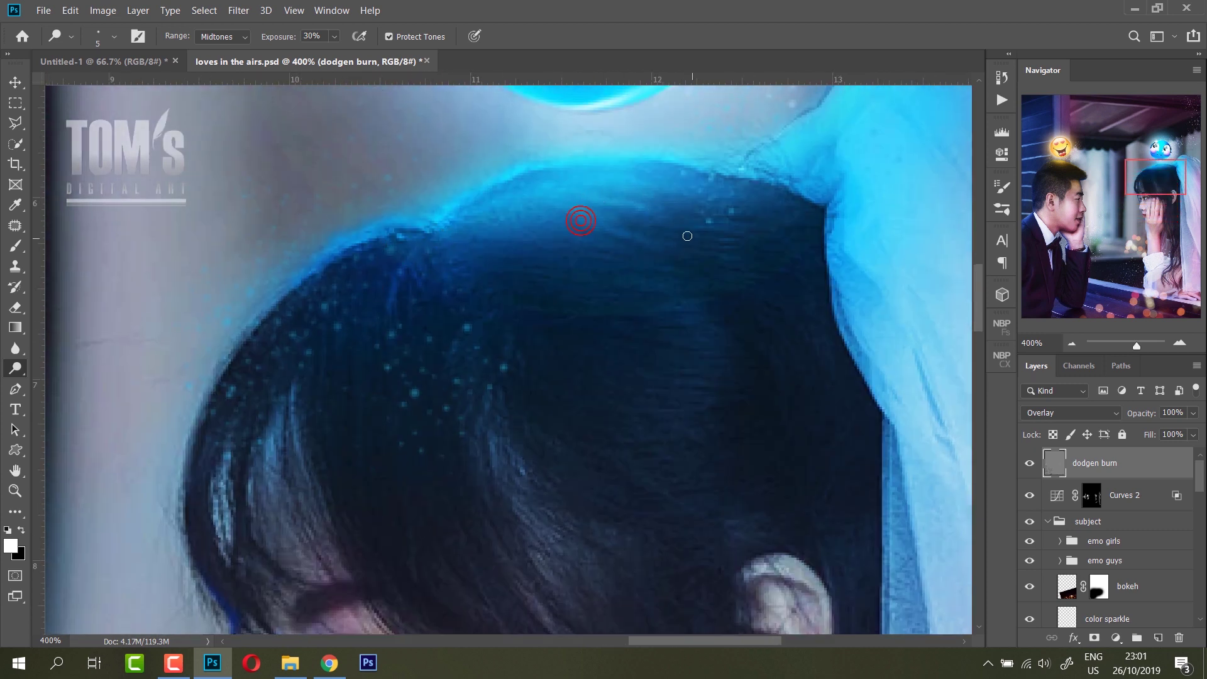
scroll(451, 316, down, 3)
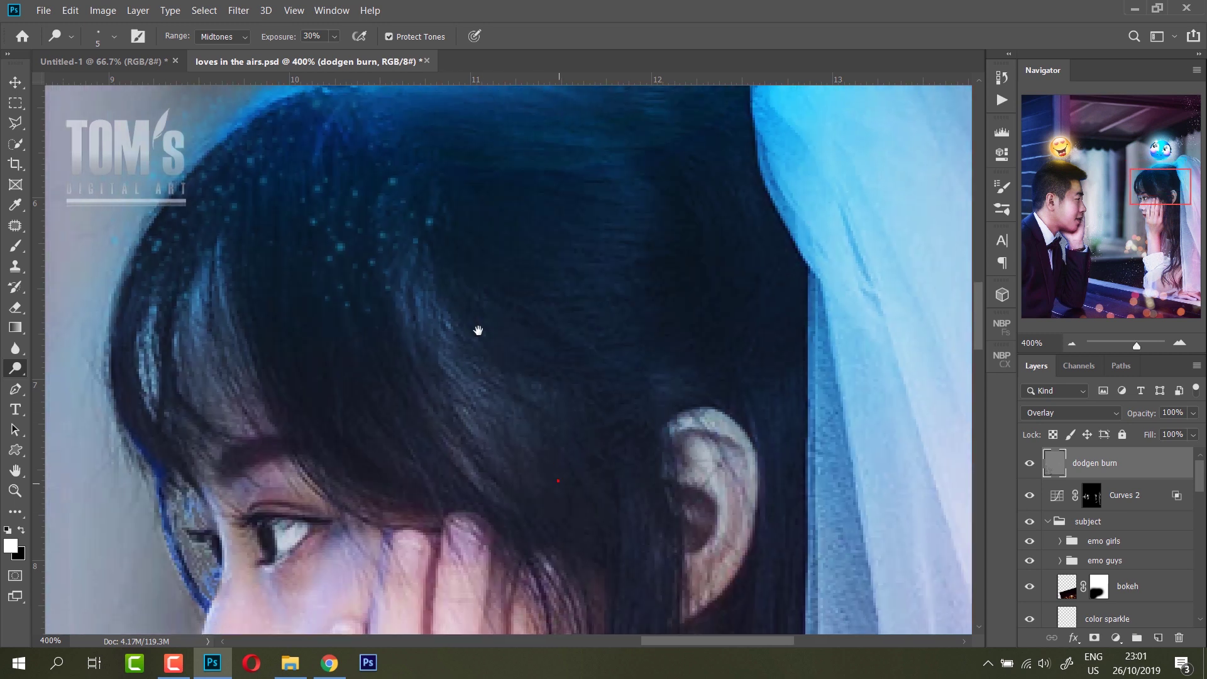
scroll(493, 464, right, 3)
drag(528, 412, 588, 433)
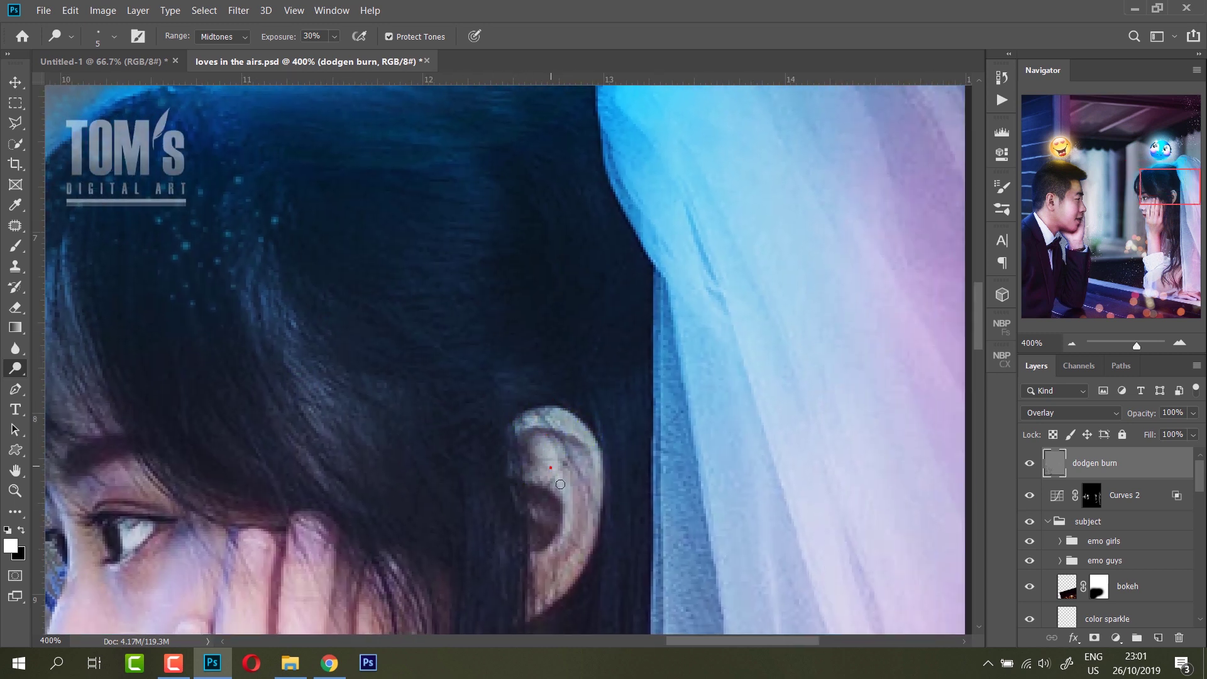
scroll(554, 471, down, 4)
scroll(550, 353, left, 5)
right_click(15, 368)
Switch to the Burn tool and darken the girl's iris, then pan across her face.
click(69, 384)
mouse_move(433, 332)
mouse_down()
mouse_move(373, 323)
mouse_move(428, 299)
mouse_up()
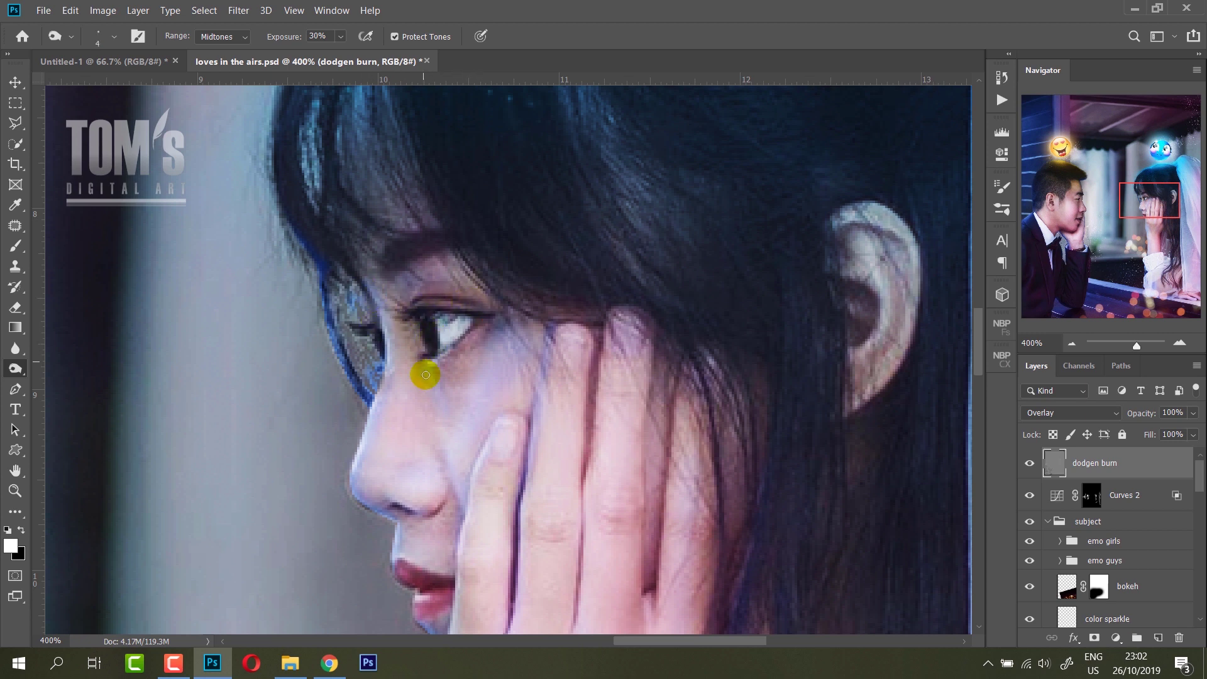
drag(419, 353, 515, 291)
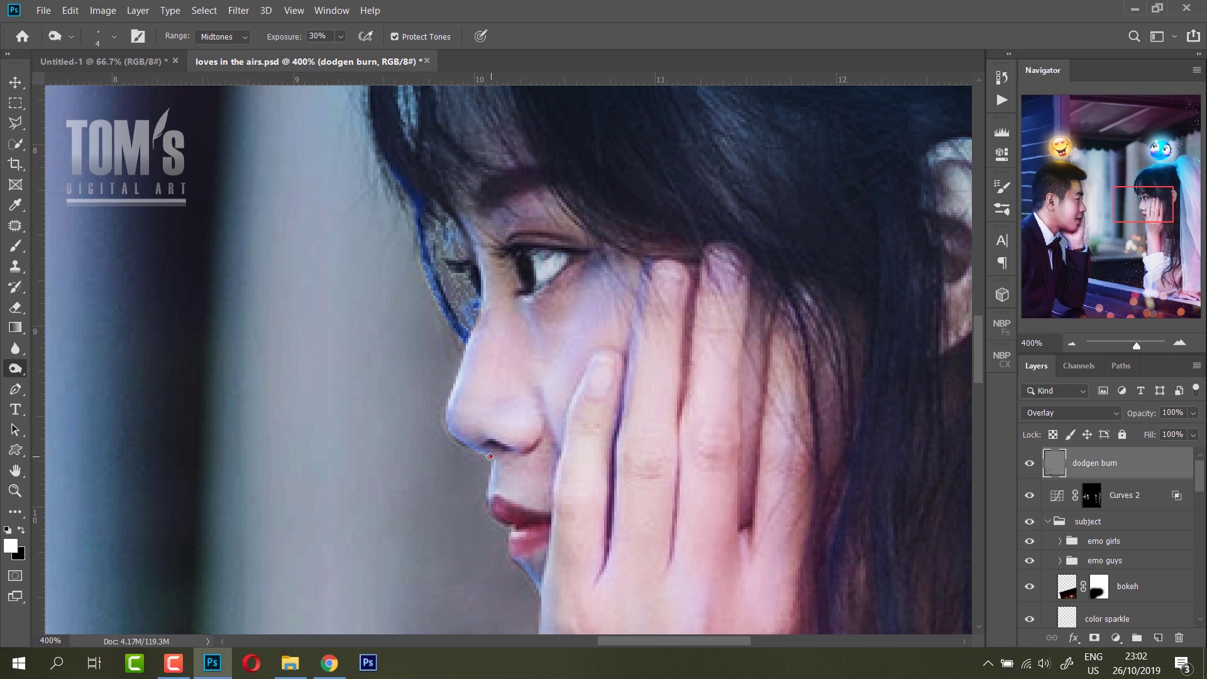
drag(542, 525, 496, 458)
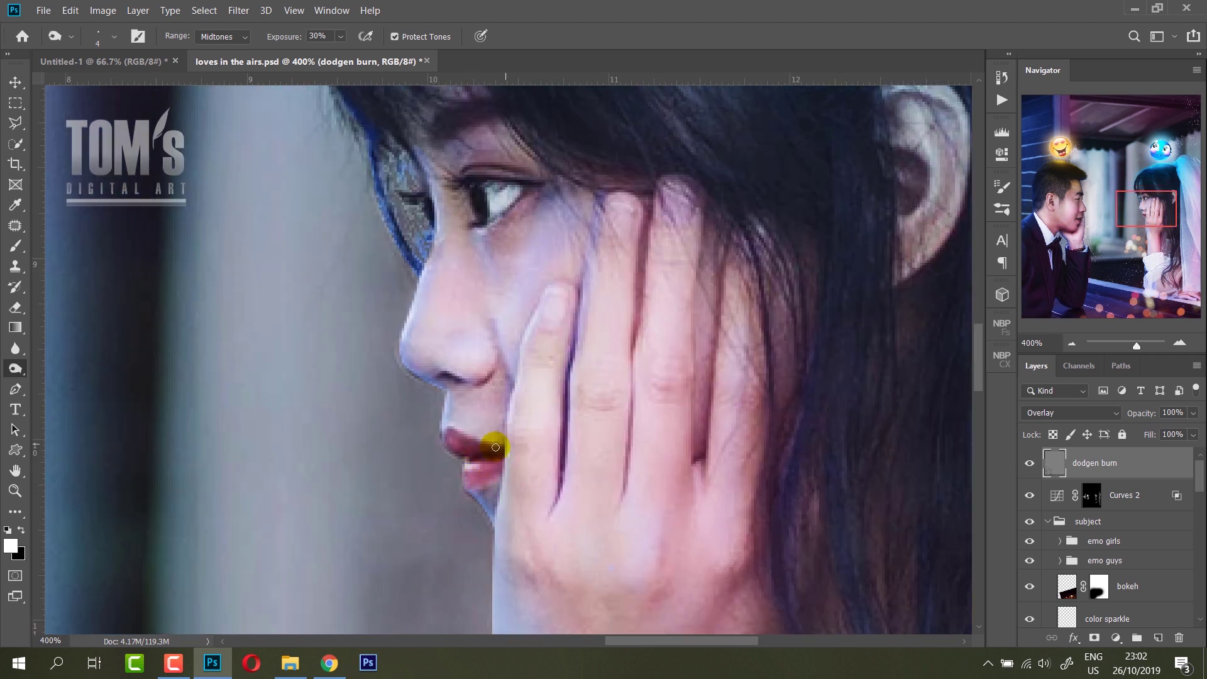
drag(559, 488, 453, 464)
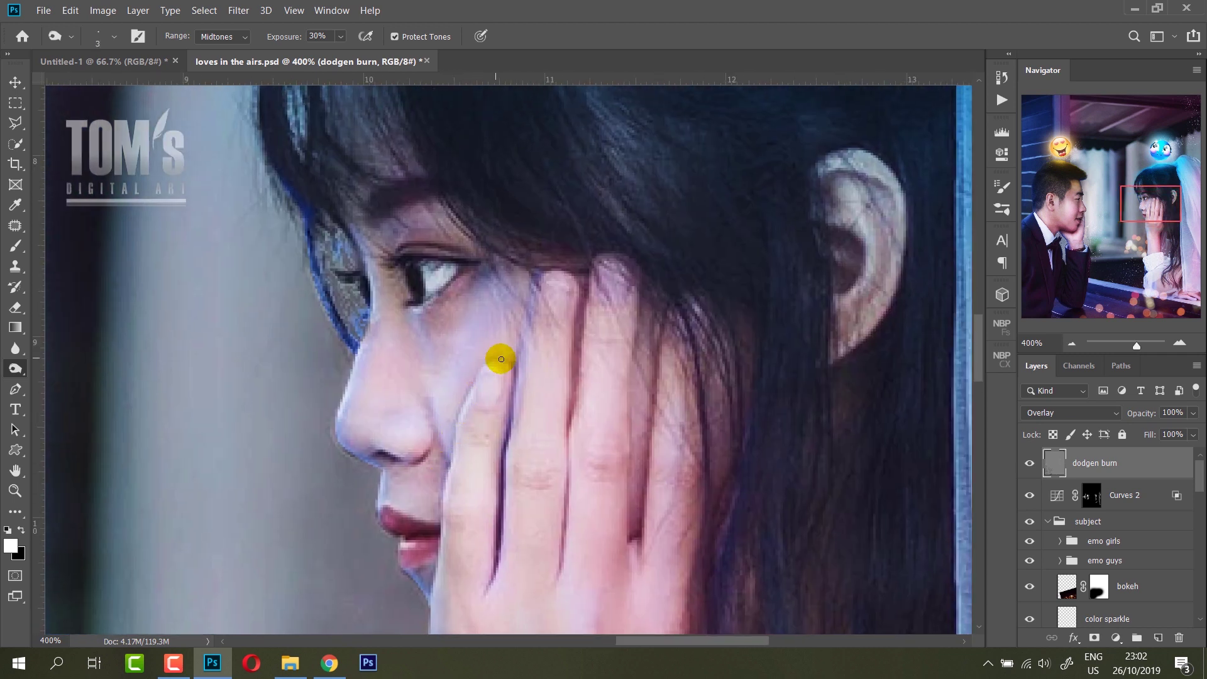
click(628, 533)
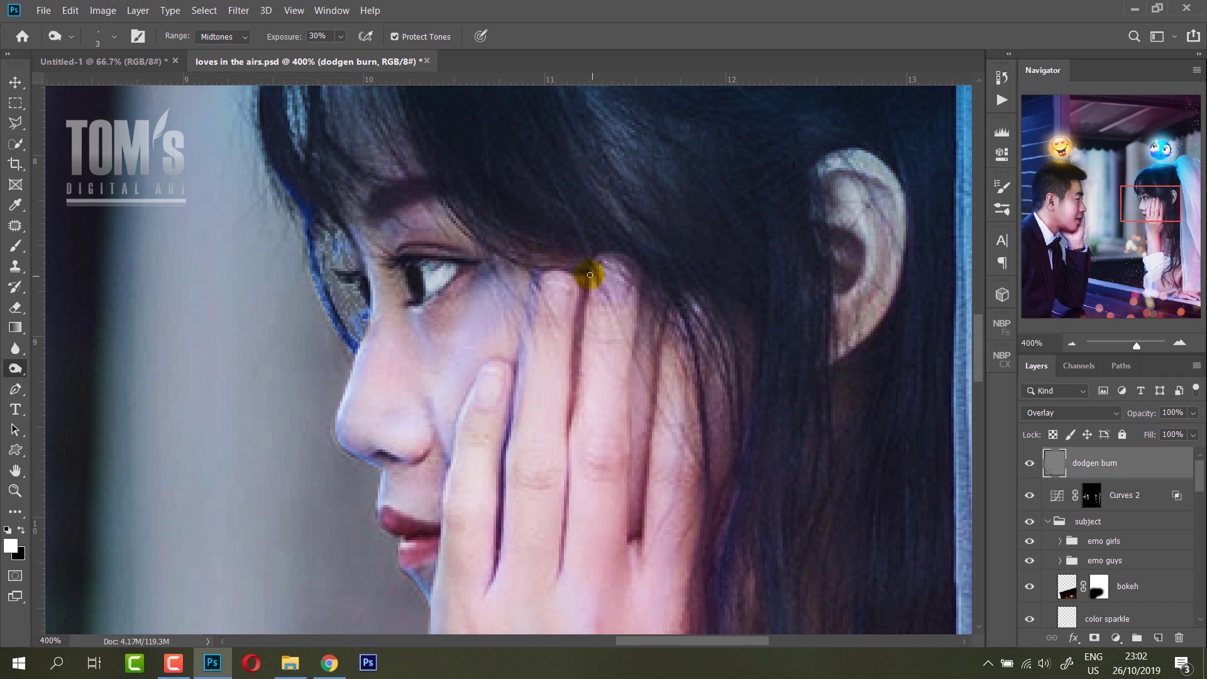
Navigate the close-up to bring the top of the veil, the ear and the upper veil into view.
scroll(610, 293, down, 5)
scroll(606, 261, down, 3)
scroll(566, 255, down, 1)
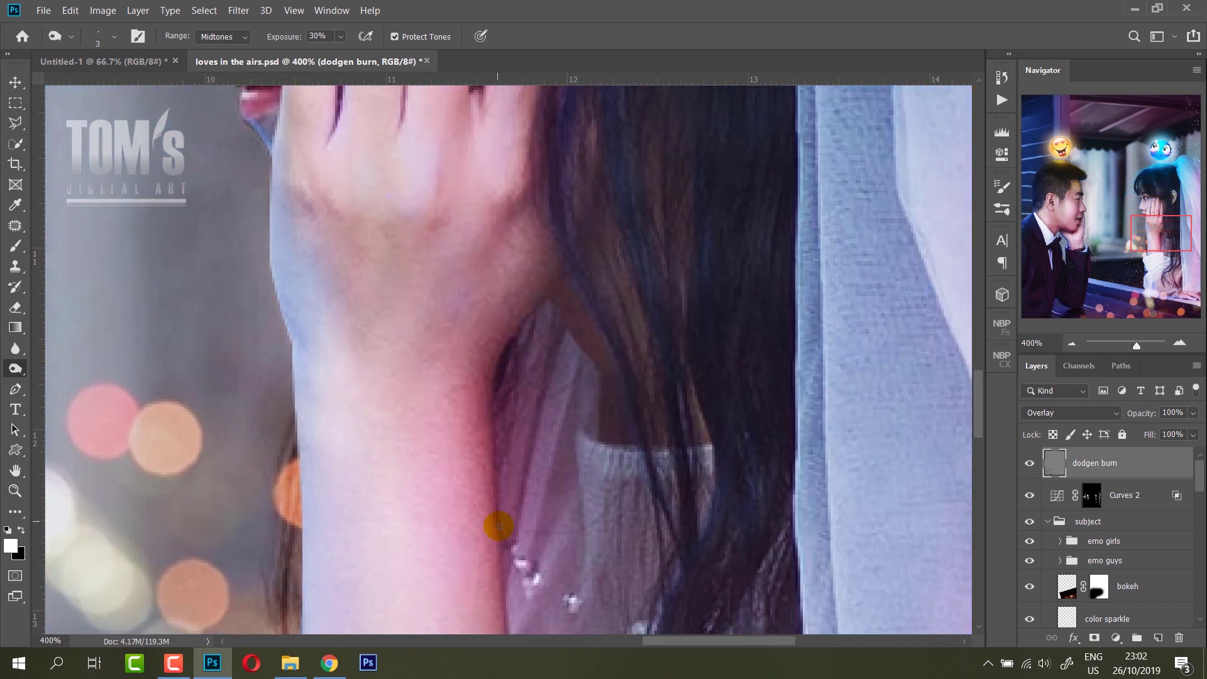
scroll(499, 527, right, 3)
scroll(440, 566, up, 3)
scroll(456, 464, up, 2)
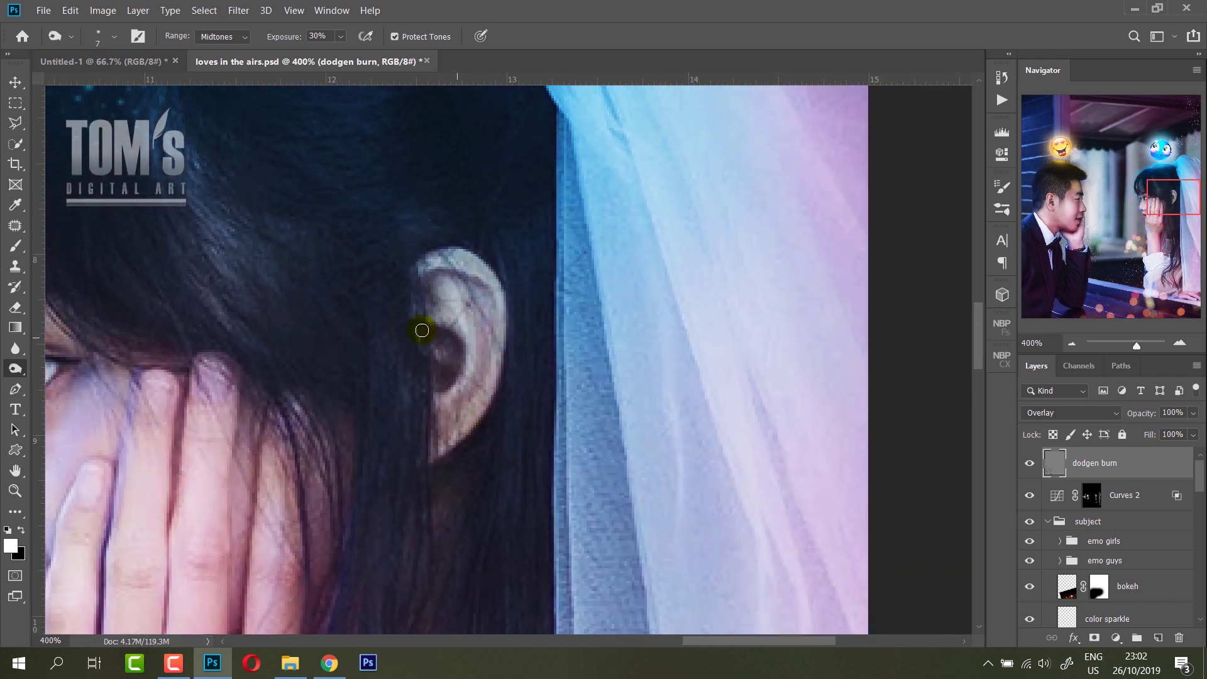
scroll(448, 275, up, 3)
scroll(212, 305, left, 3)
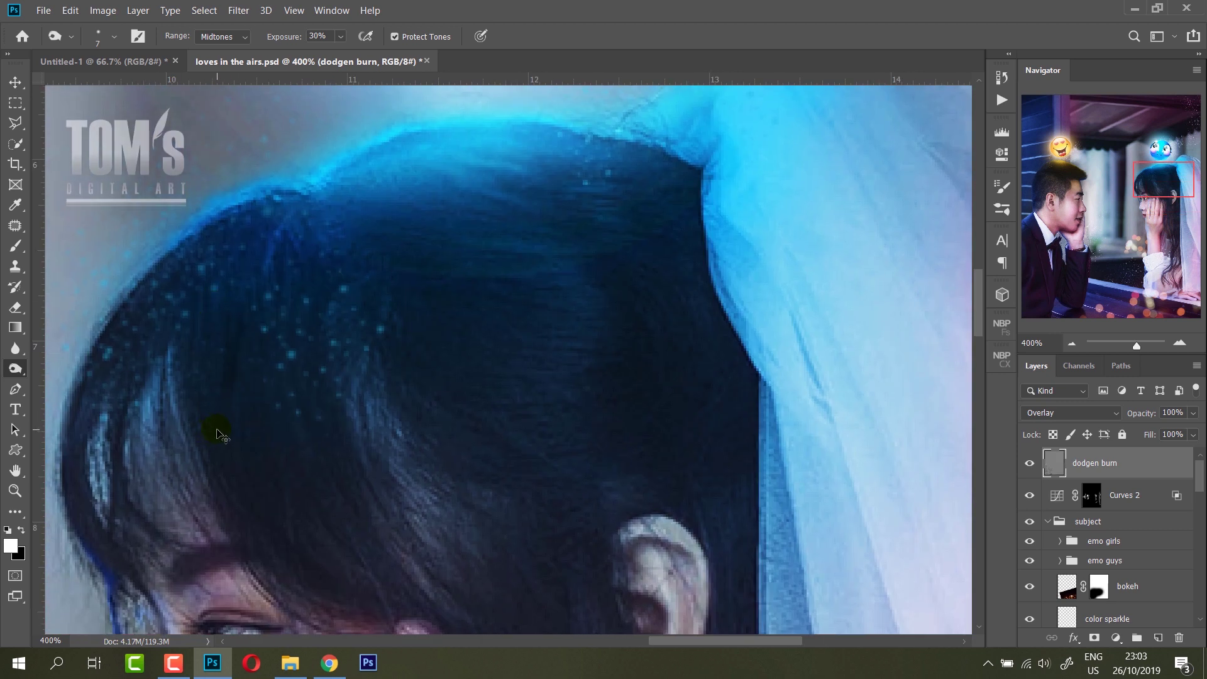
scroll(125, 440, down, 3)
scroll(251, 428, up, 2)
scroll(252, 427, right, 1)
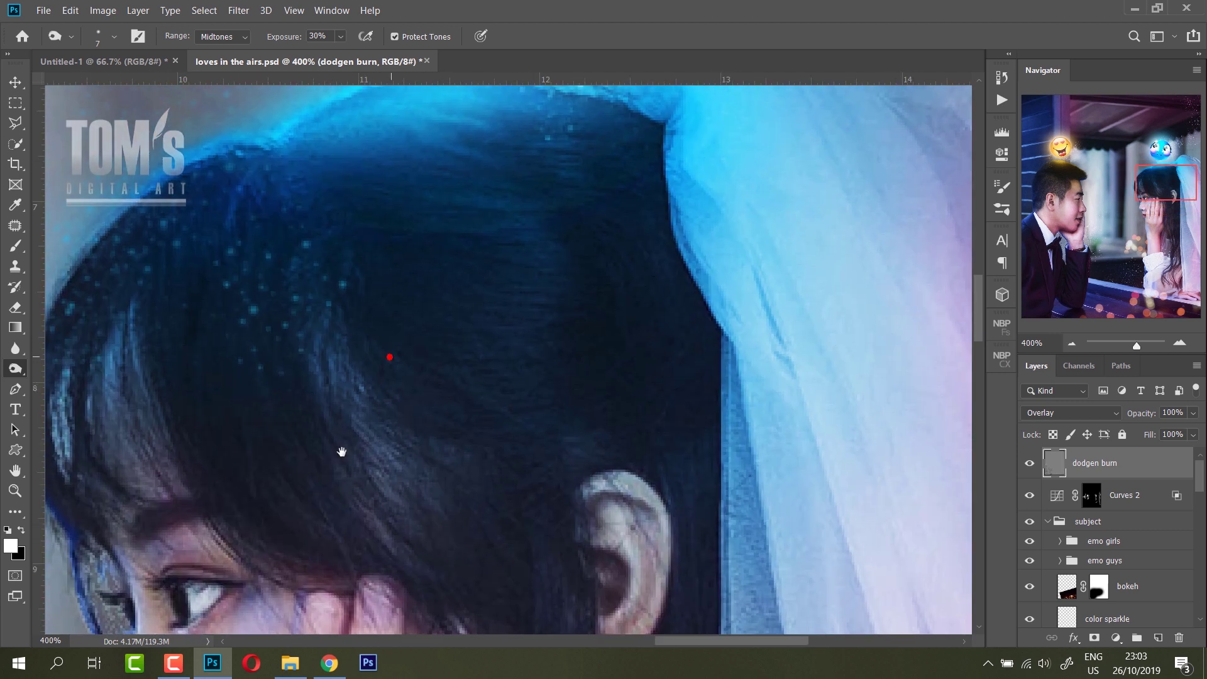
scroll(717, 416, down, 2)
scroll(585, 411, right, 1)
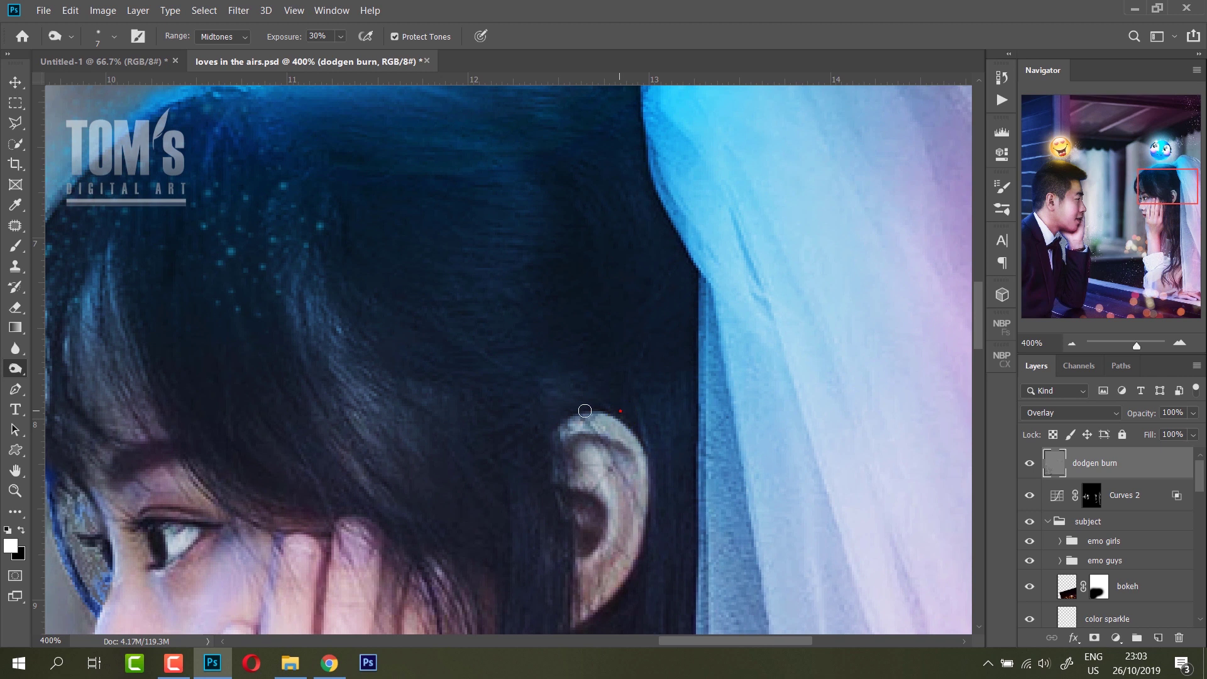
drag(567, 290, 483, 542)
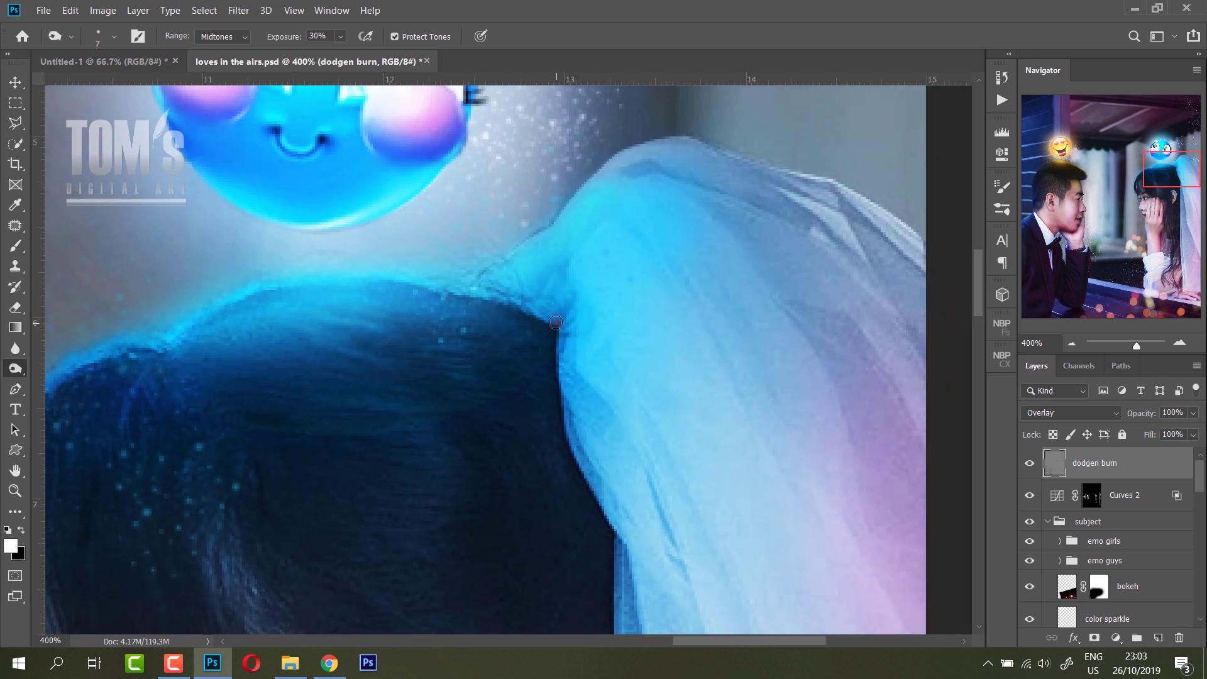
drag(695, 588, 470, 319)
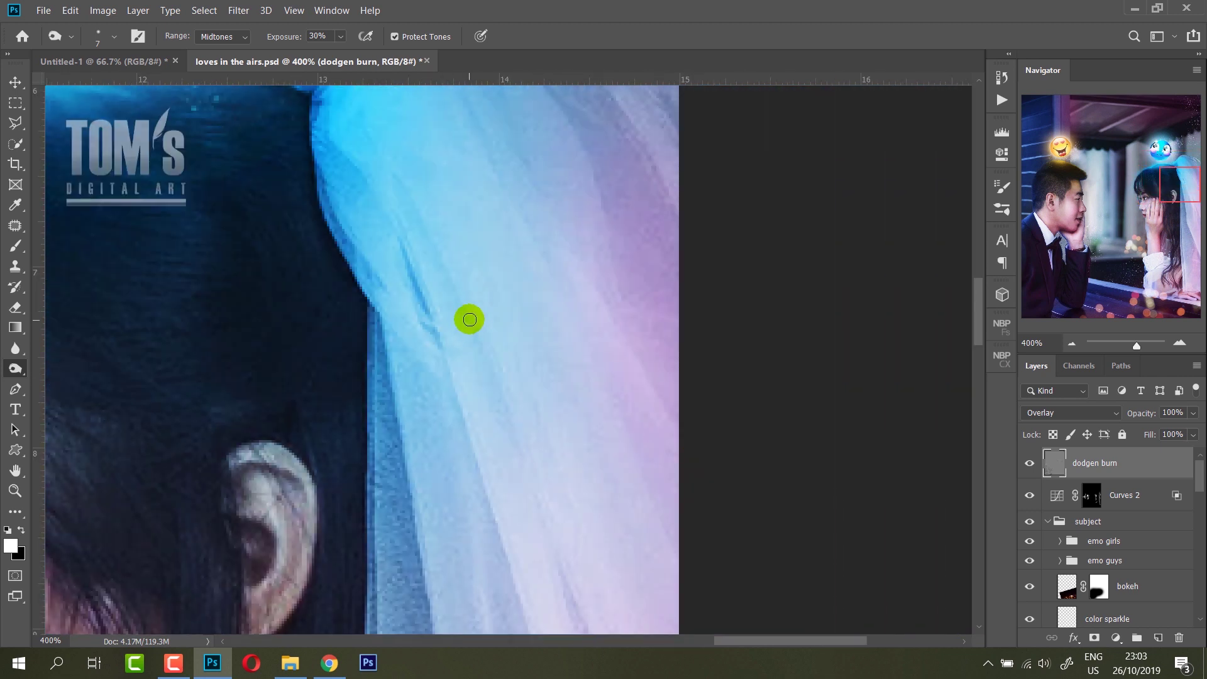
Enlarge the burn brush slightly and bring up its size and hardness settings.
key(bracketright)
key(bracketright)
key(bracketright)
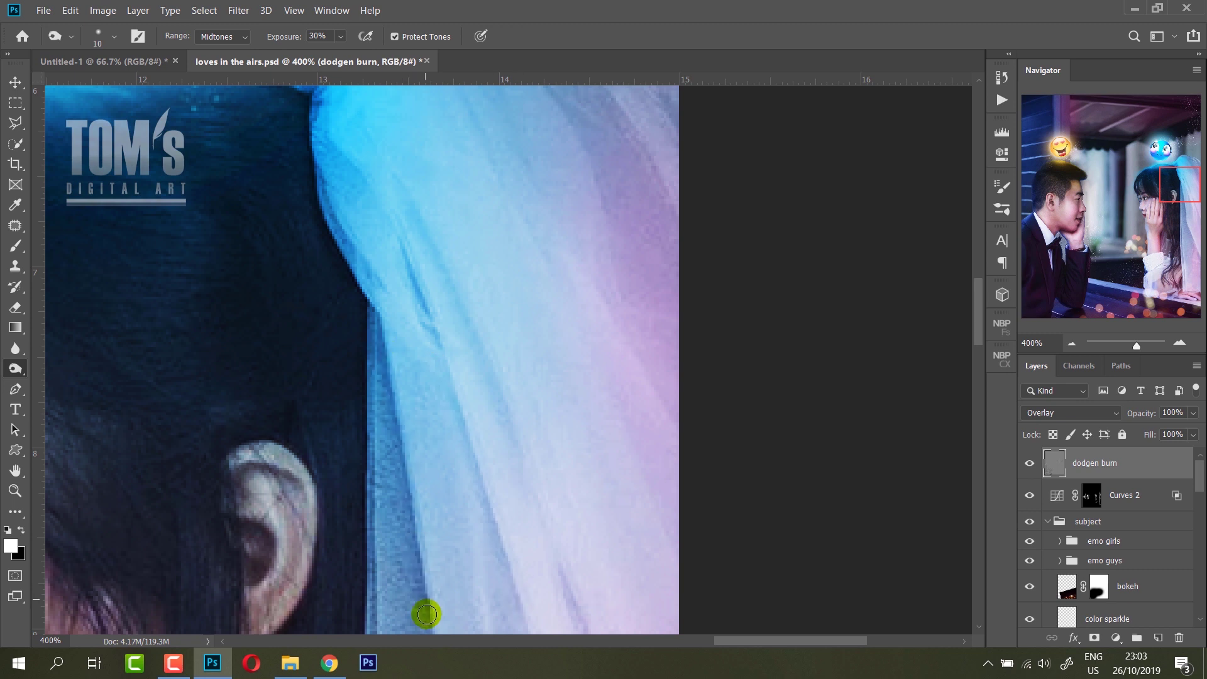
scroll(458, 237, up, 3)
scroll(564, 354, up, 2)
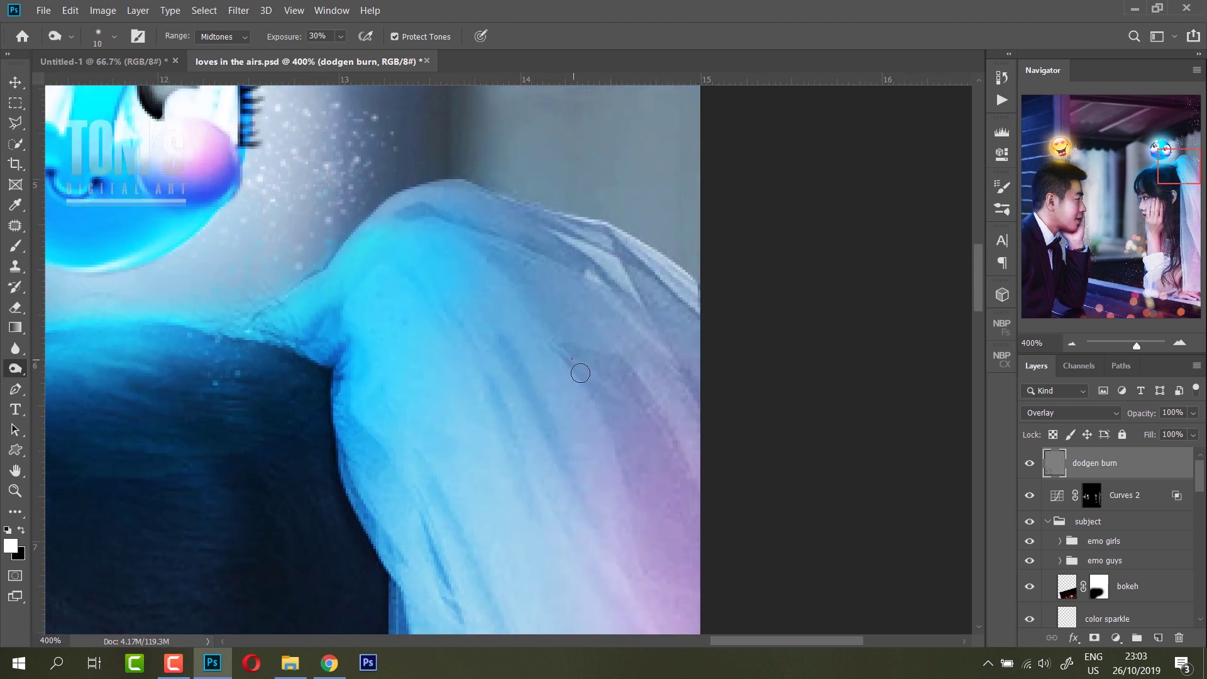
right_click(898, 462)
Use a small soft round brush at 10% exposure to burn along the veil's upper fold.
double_click(845, 513)
key(bracketleft)
key(bracketleft)
key(bracketleft)
drag(533, 251, 648, 268)
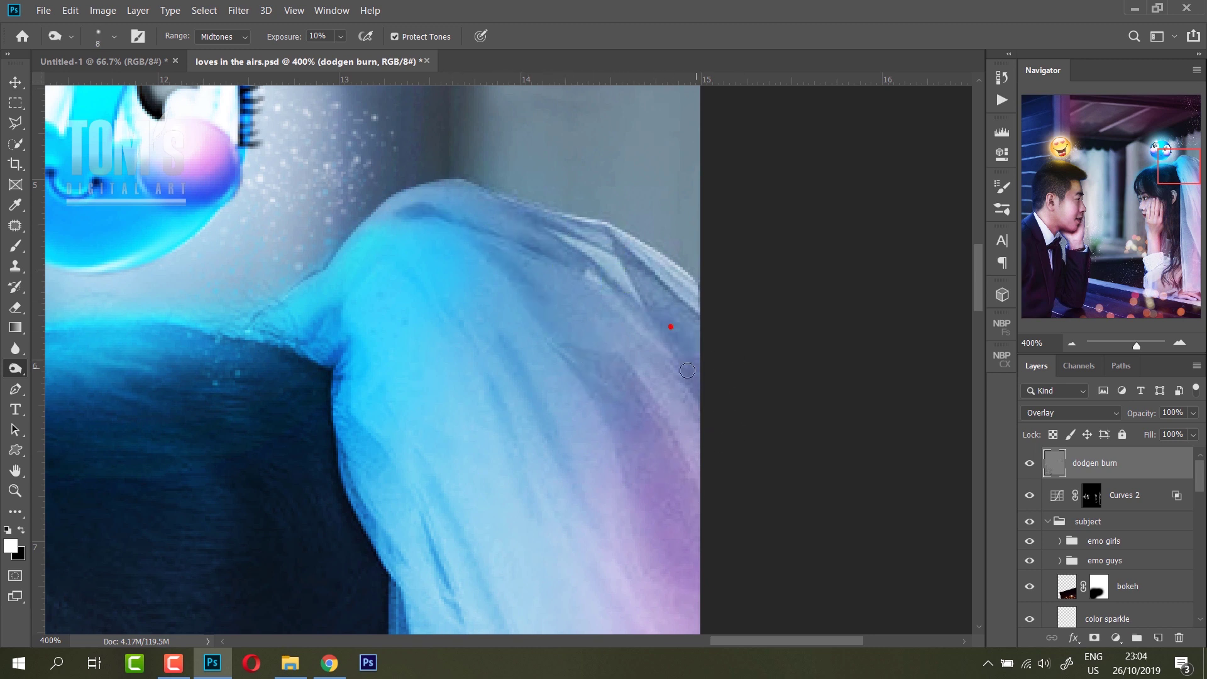
scroll(691, 371, down, 5)
scroll(610, 484, down, 3)
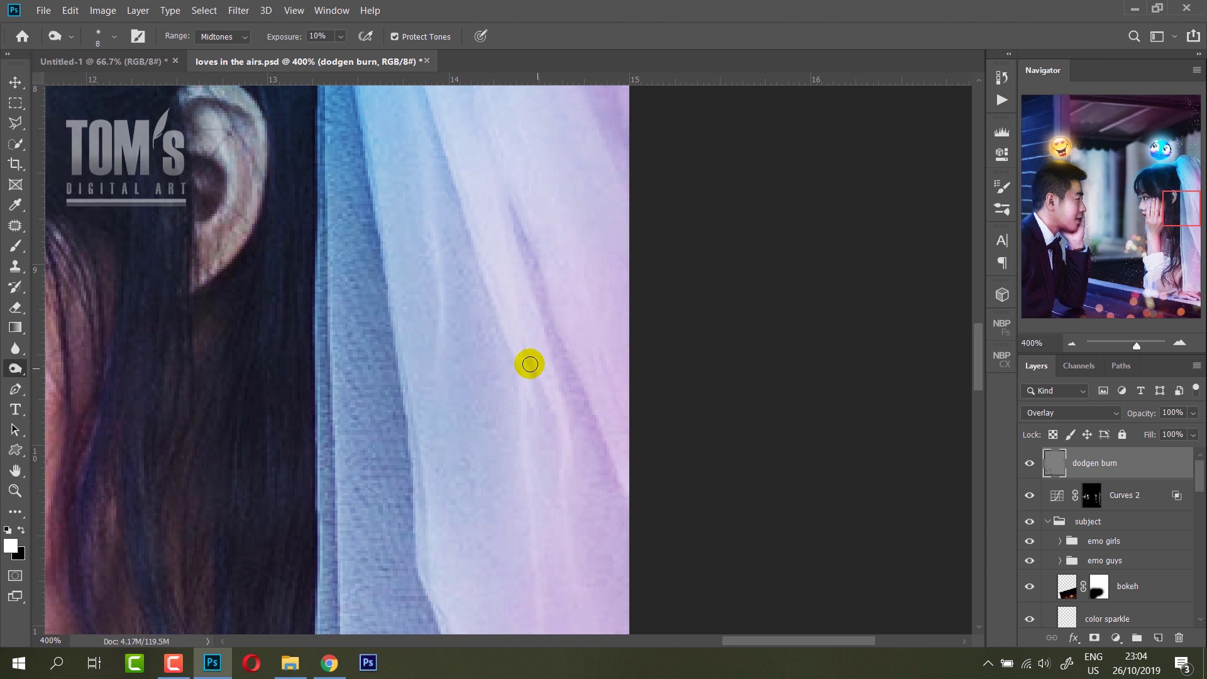
Darken the lower folds of the veil with soft burn strokes.
mouse_move(617, 468)
mouse_down()
mouse_move(480, 300)
mouse_move(547, 549)
mouse_up()
scroll(465, 264, down, 3)
scroll(465, 409, down, 3)
scroll(544, 453, down, 3)
drag(539, 341, 574, 484)
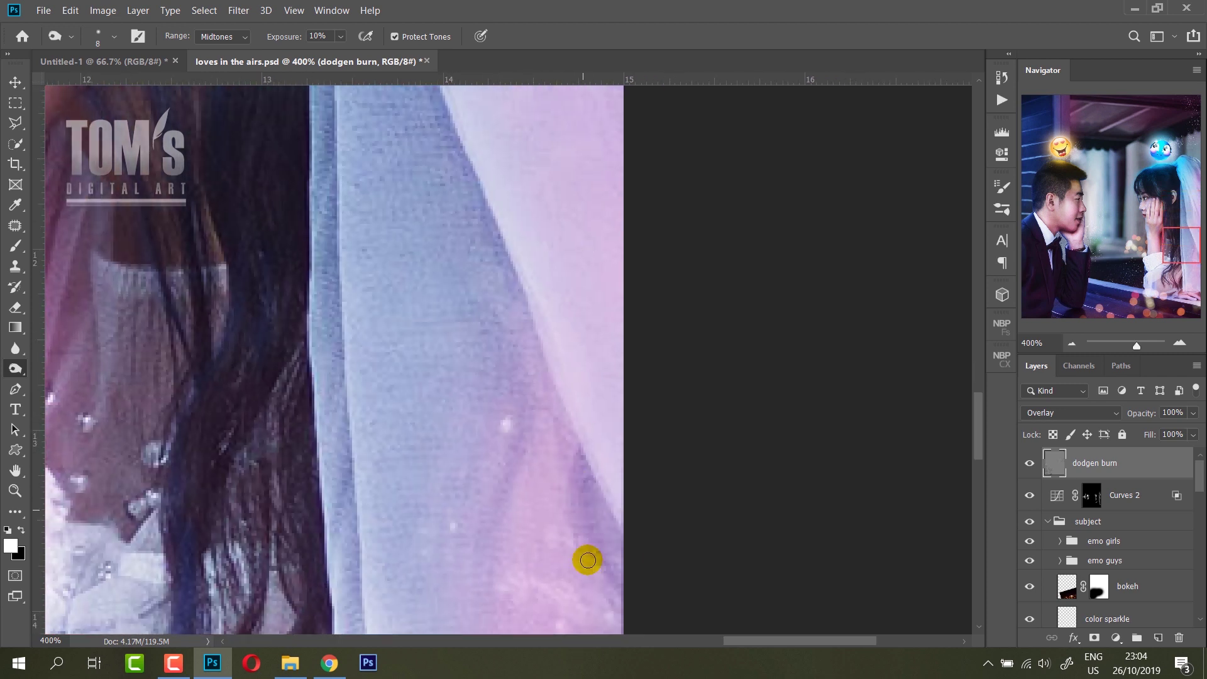
scroll(574, 484, down, 3)
mouse_move(468, 387)
mouse_down()
mouse_move(477, 526)
mouse_move(499, 288)
mouse_move(533, 568)
mouse_up()
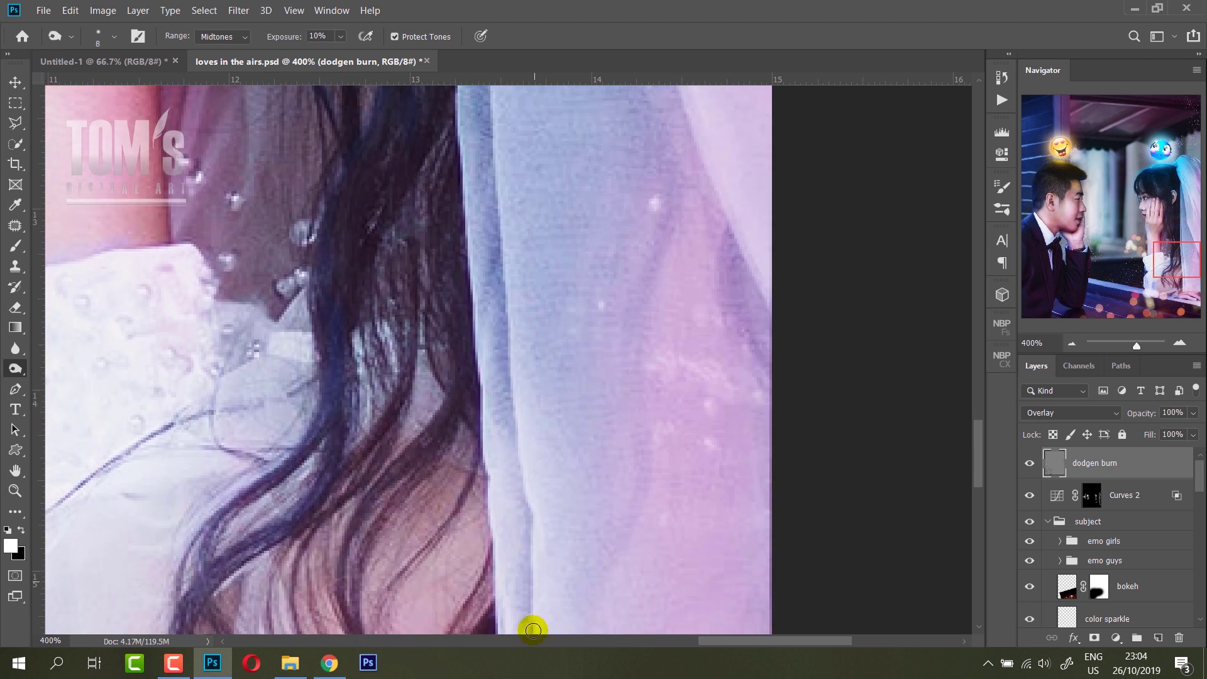
scroll(533, 569, down, 3)
Burn the veil edge beside and over the woman's ringed hand and next to her hair.
drag(620, 466, 682, 610)
scroll(736, 388, down, 3)
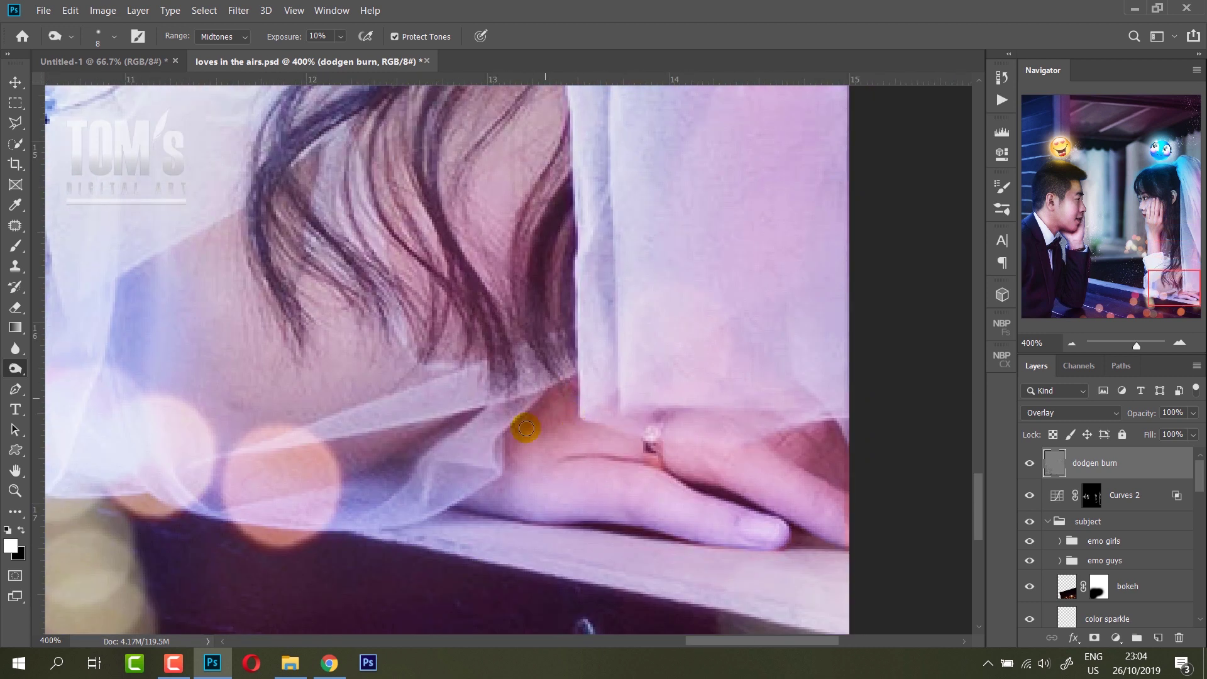
mouse_move(804, 461)
mouse_down()
mouse_move(875, 487)
mouse_move(834, 473)
mouse_up()
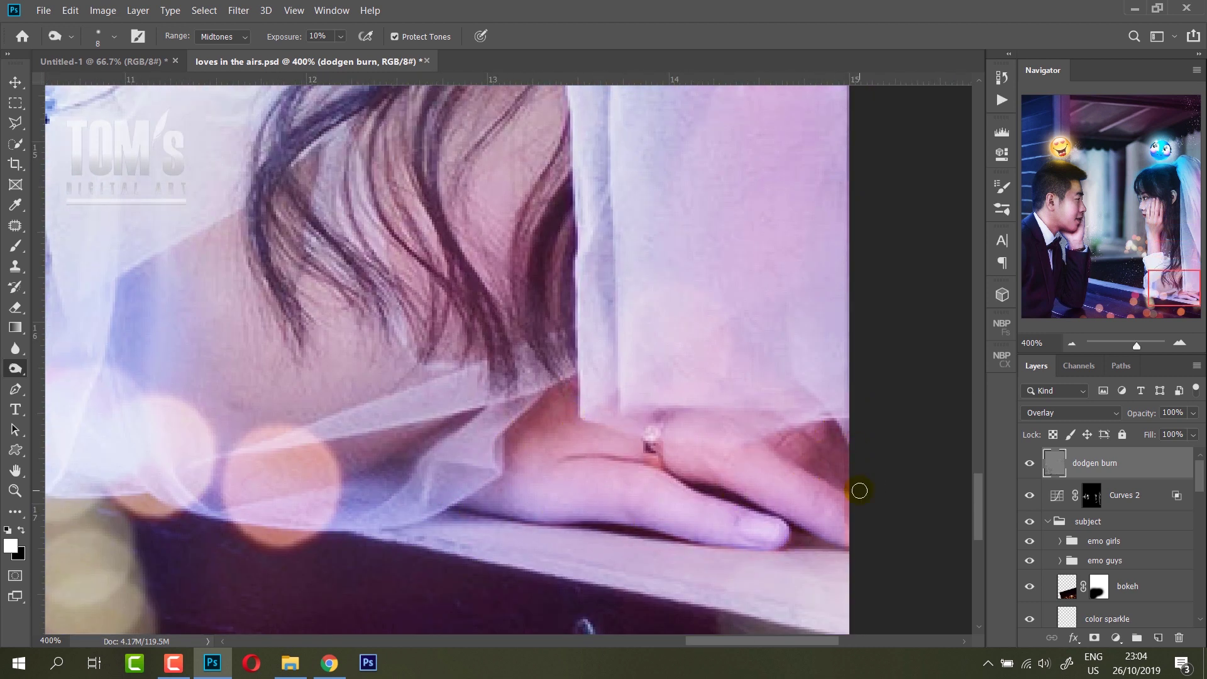
drag(520, 403, 390, 472)
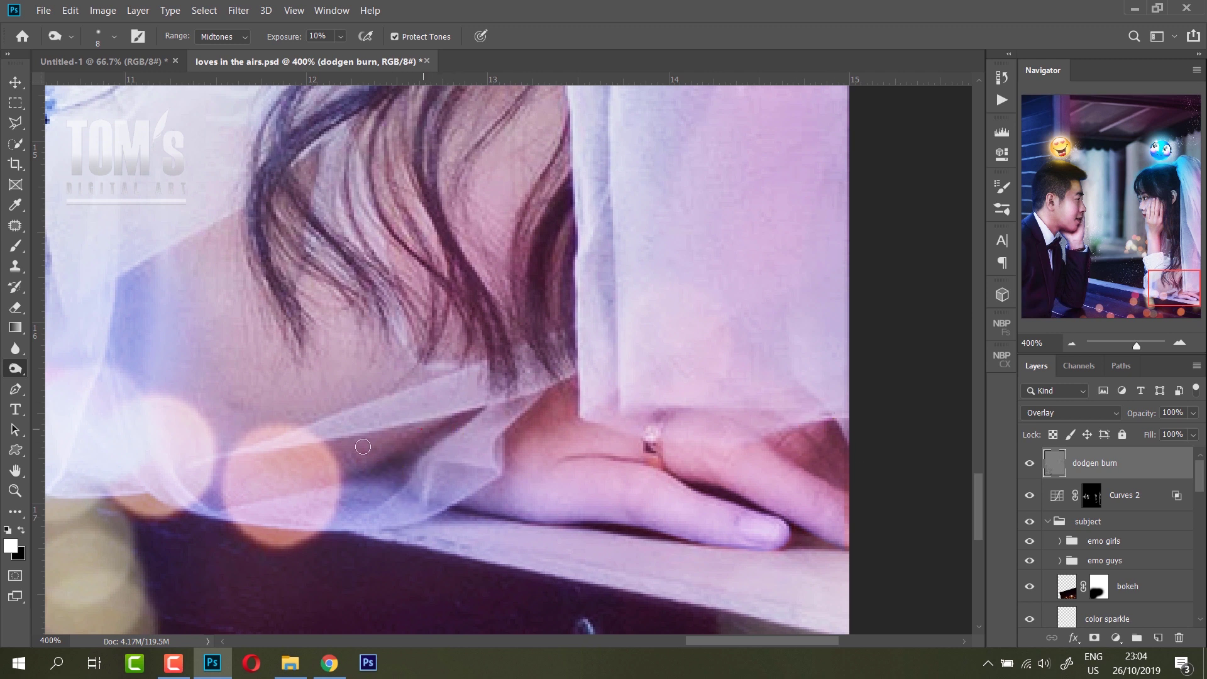
scroll(441, 378, left, 5)
drag(464, 329, 465, 406)
Bring the wrist, hair and veil into view, then zoom out to review.
scroll(332, 291, up, 5)
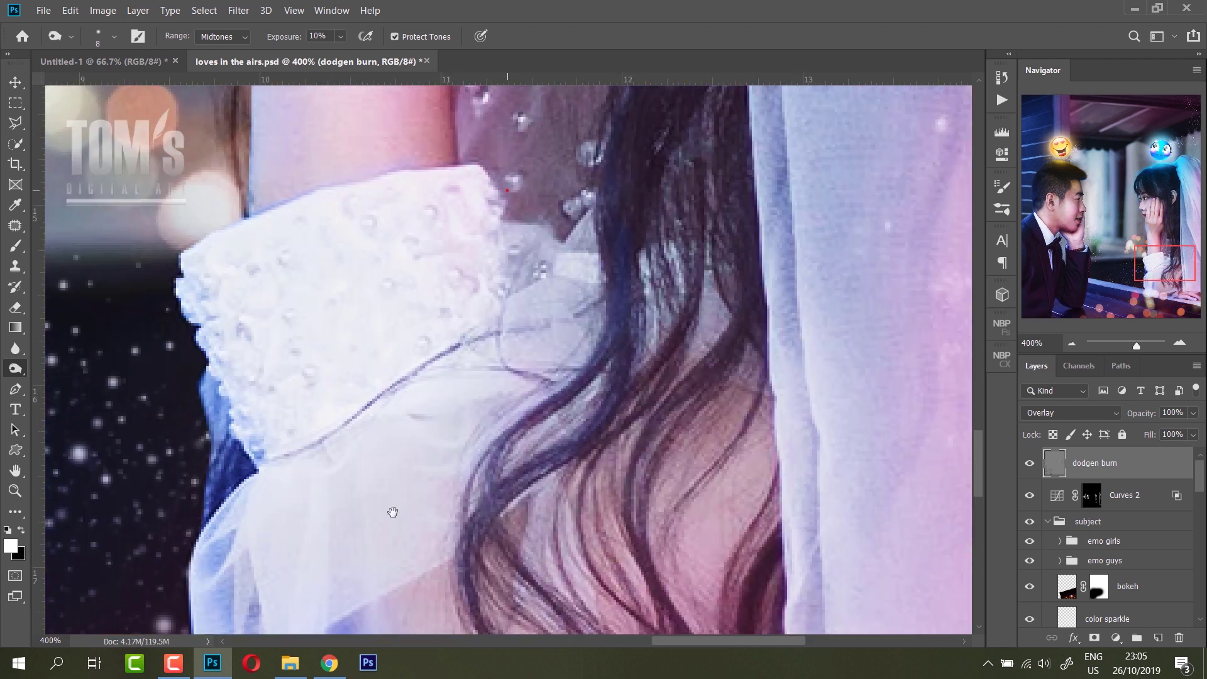
mouse_move(488, 219)
mouse_down()
mouse_move(406, 427)
mouse_move(399, 350)
mouse_move(518, 305)
mouse_up()
scroll(453, 436, up, 3)
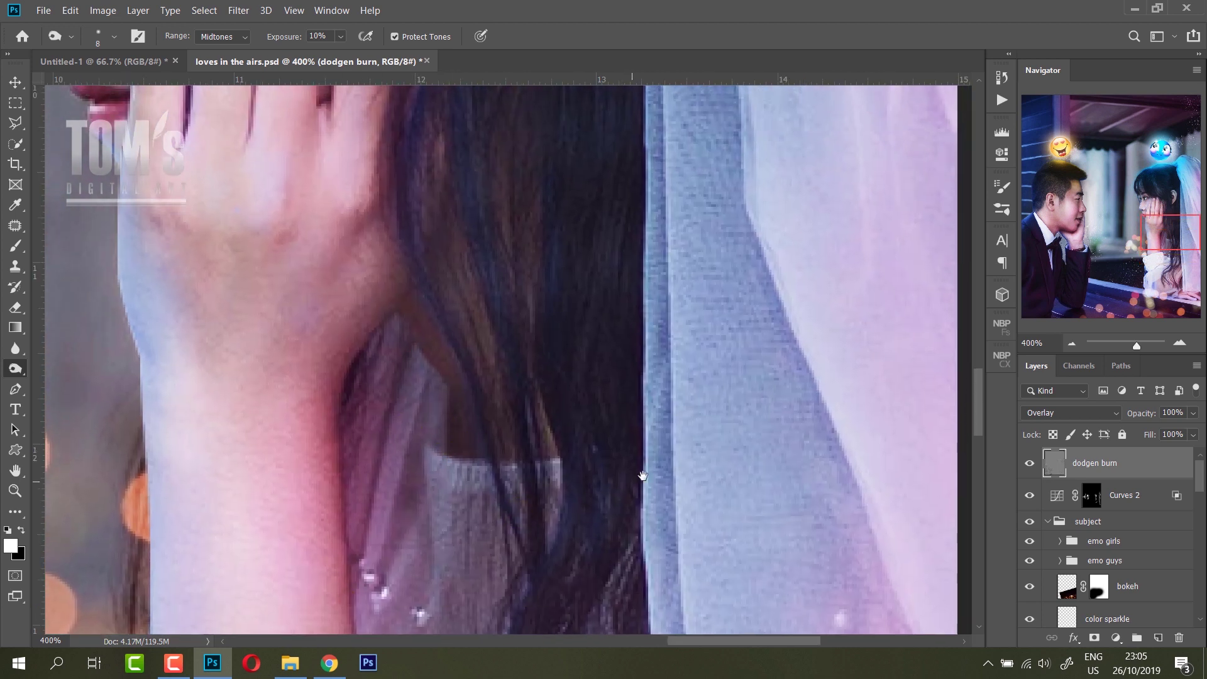
scroll(643, 476, down, 2)
scroll(596, 450, down, 2)
scroll(623, 461, down, 2)
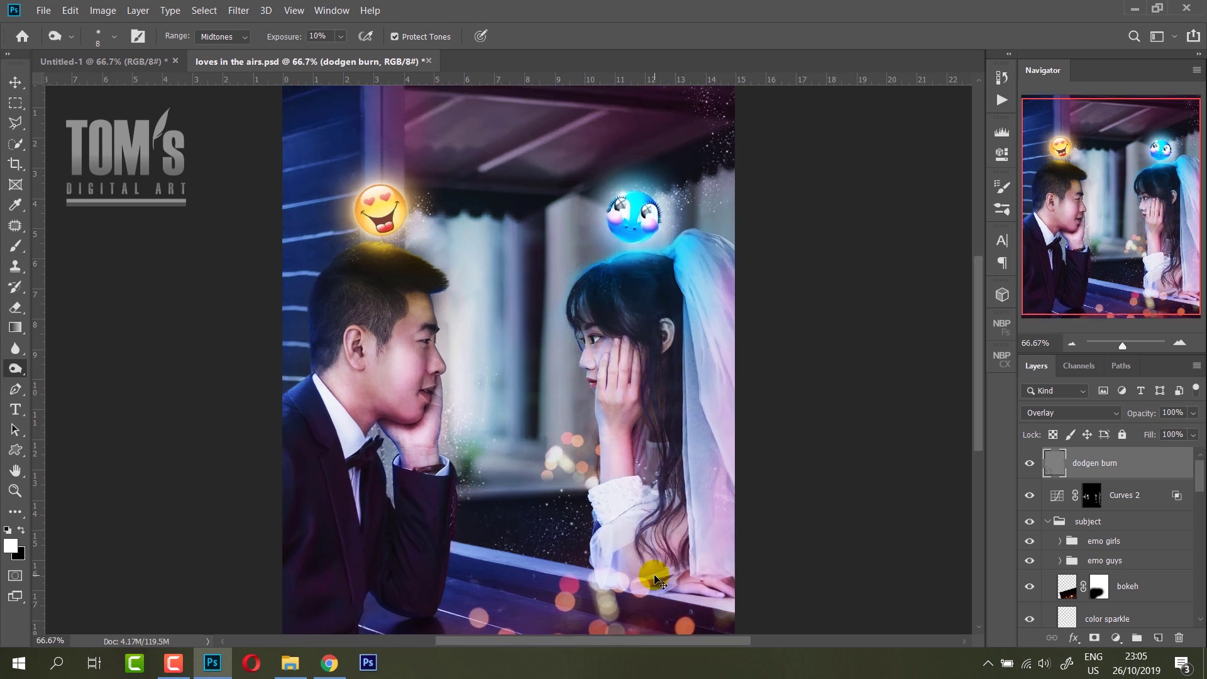
Enlarge the brush to 47 px and burn a spot and the bokeh by the railing.
scroll(647, 573, up, 2)
scroll(623, 440, down, 4)
right_click(548, 403)
drag(633, 391, 652, 390)
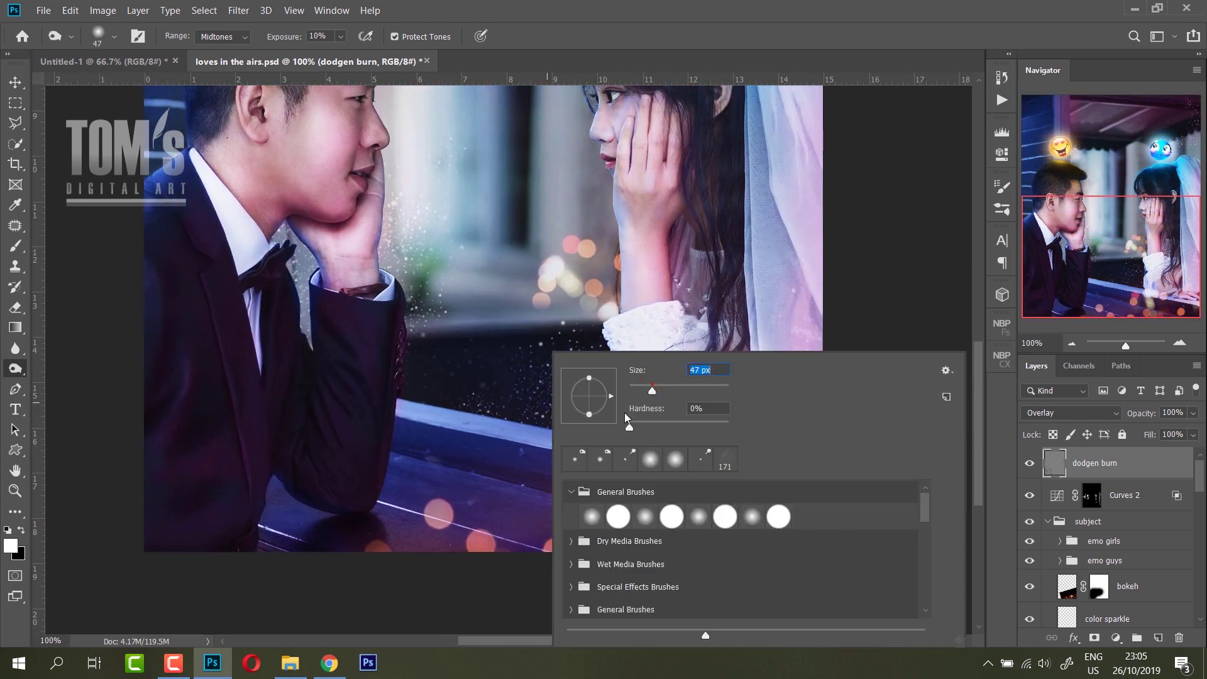
click(399, 451)
click(451, 467)
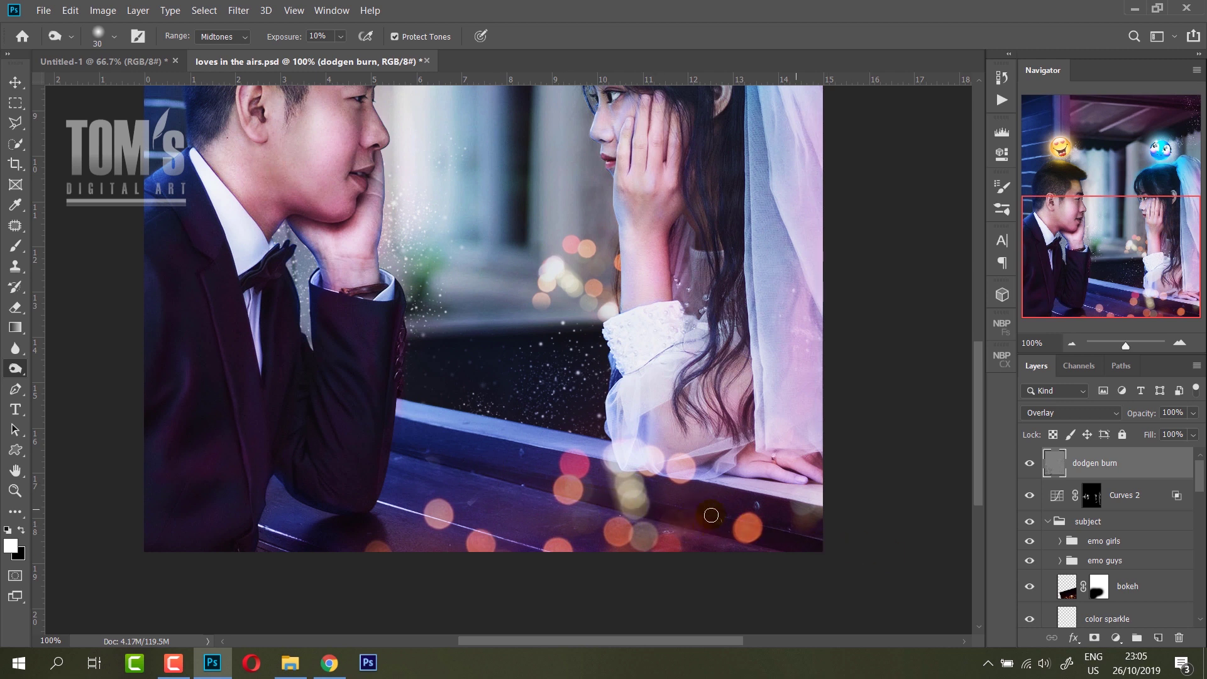
click(631, 476)
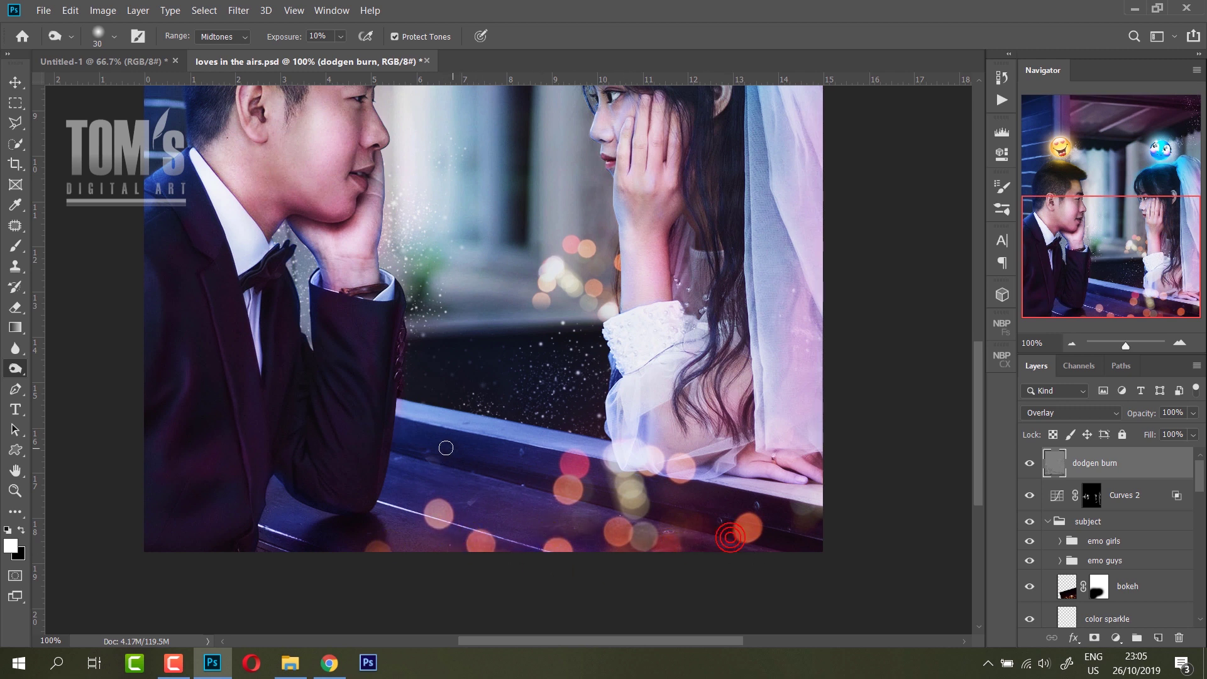
Switch to the Dodge tool (Midtones, 30%) and lighten the railing, then fit the image.
drag(17, 376, 56, 369)
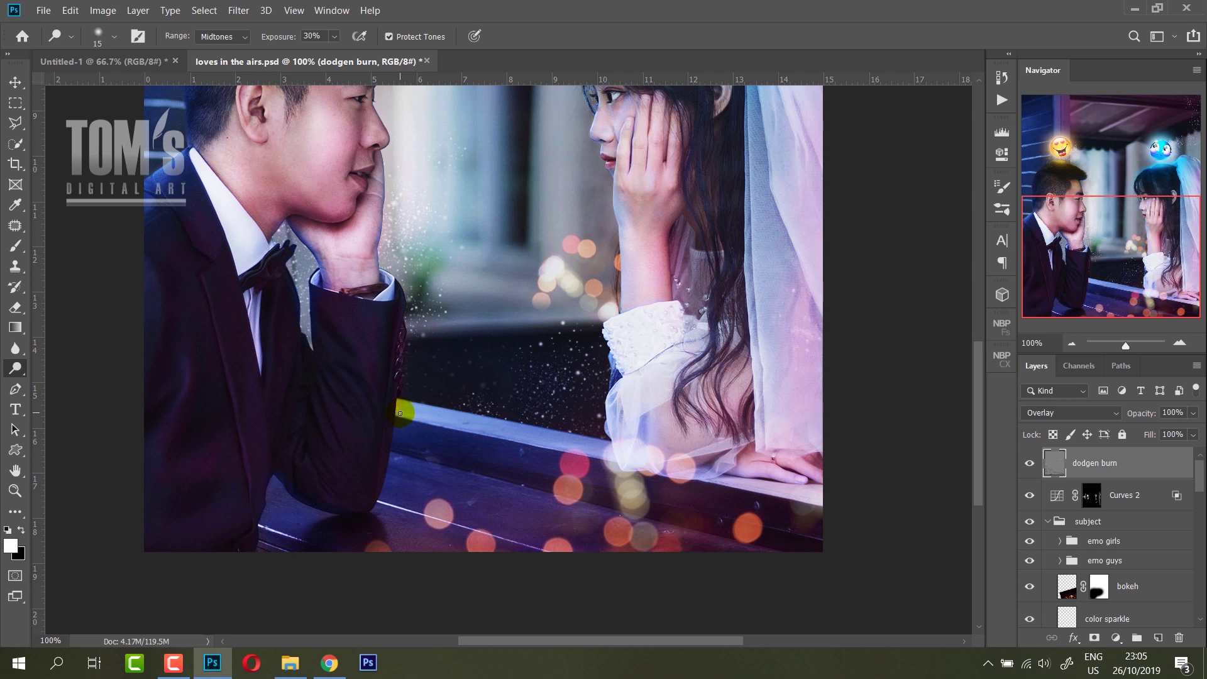
drag(398, 413, 778, 496)
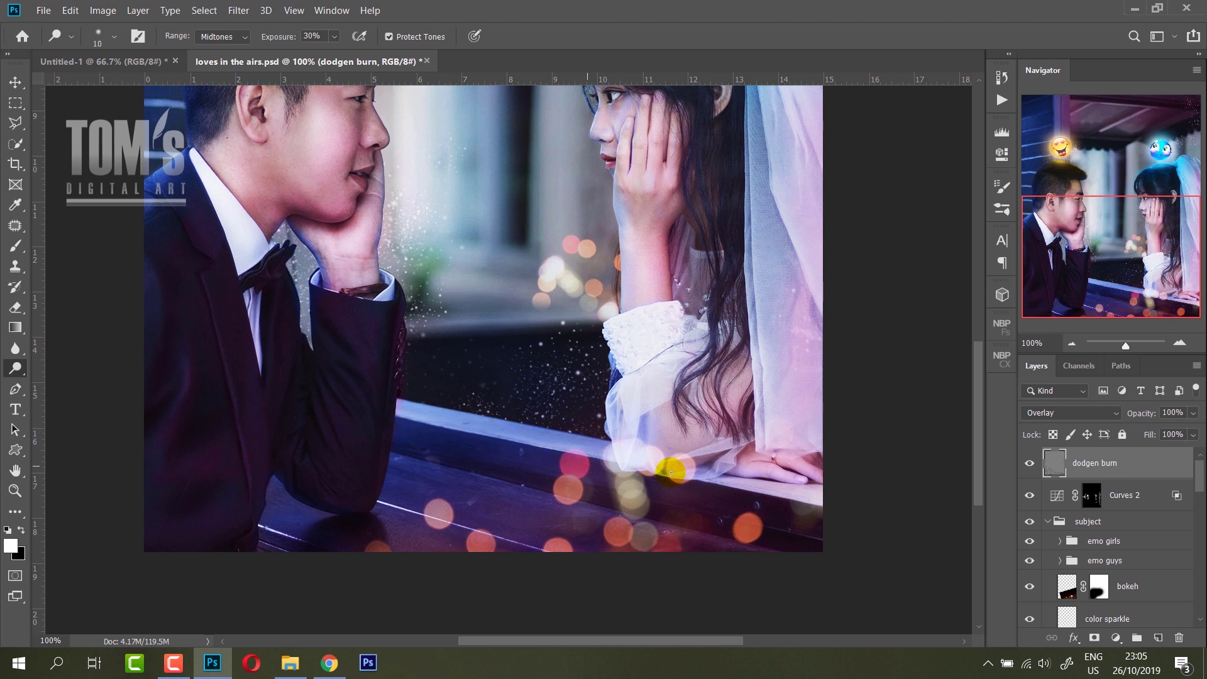
drag(432, 512, 392, 453)
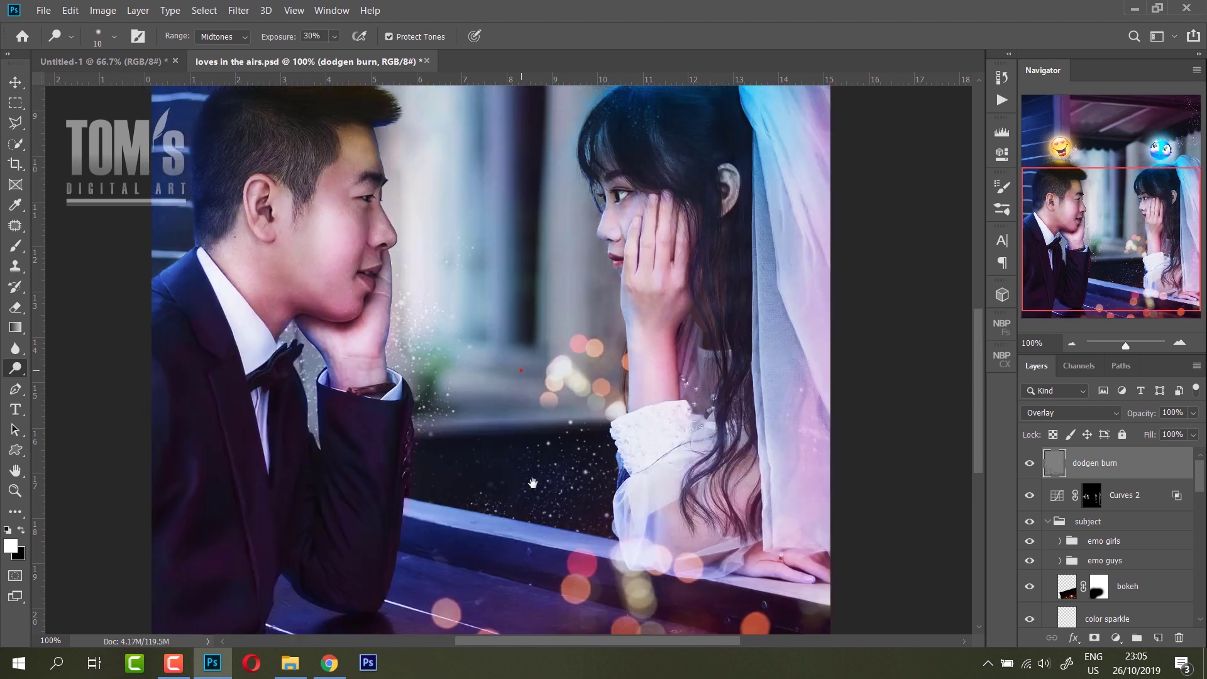
drag(503, 486, 566, 519)
key(ctrl+minus)
key(ctrl+minus)
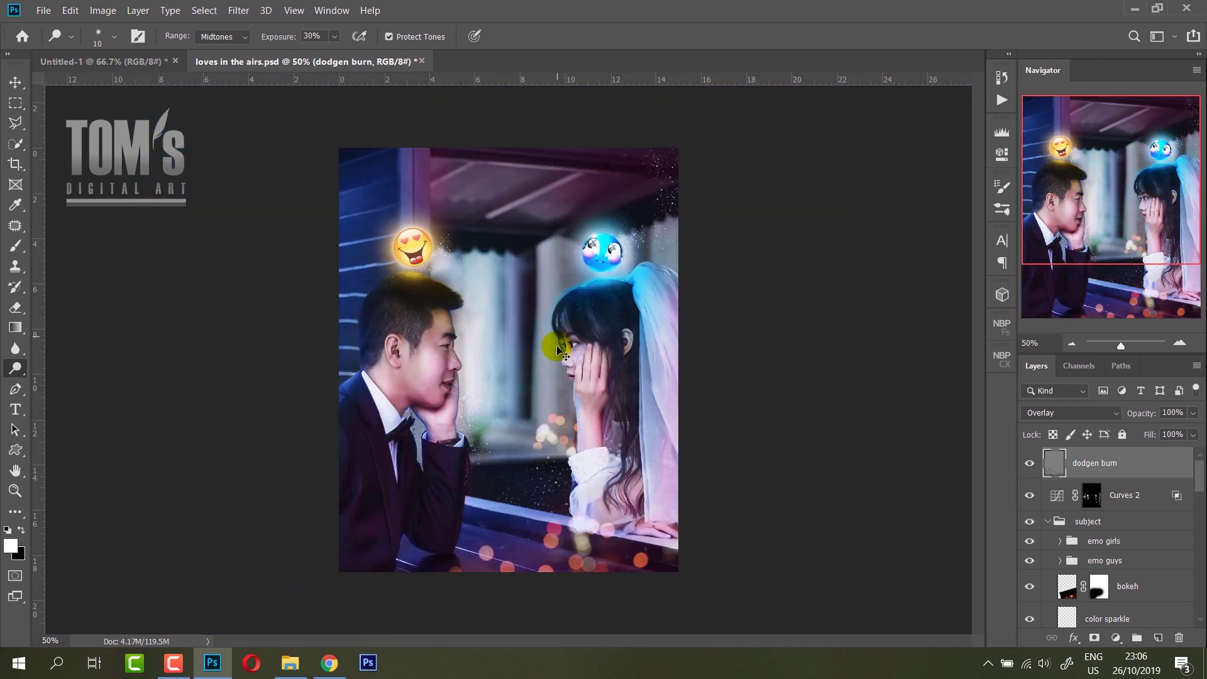
Toggle the dodgen burn layer to compare the retouch on the girl, then save.
click(1029, 464)
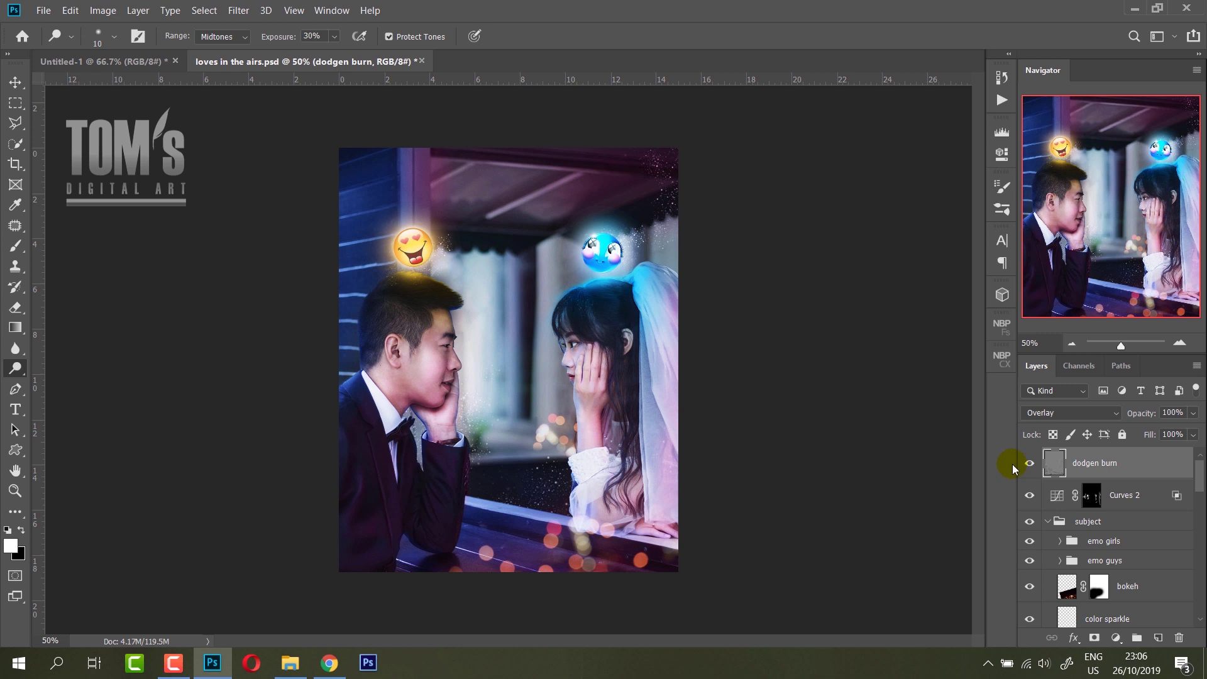
scroll(448, 279, up, 3)
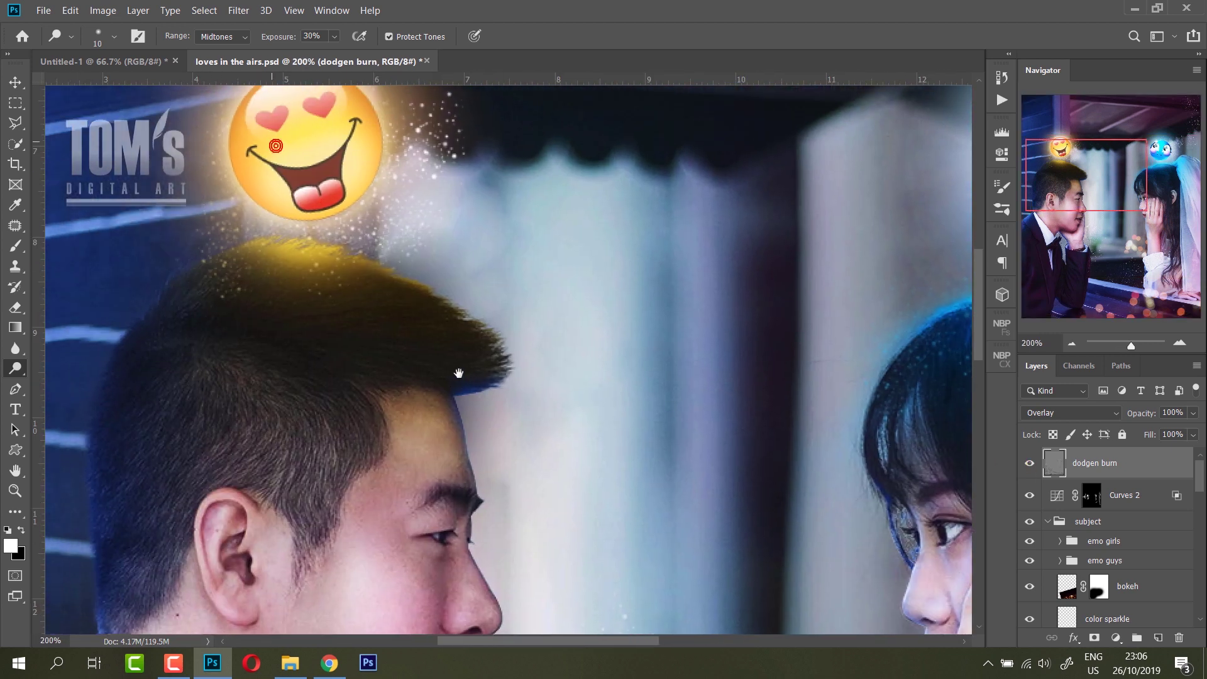
mouse_move(458, 374)
mouse_down()
mouse_move(202, 350)
mouse_move(419, 349)
mouse_up()
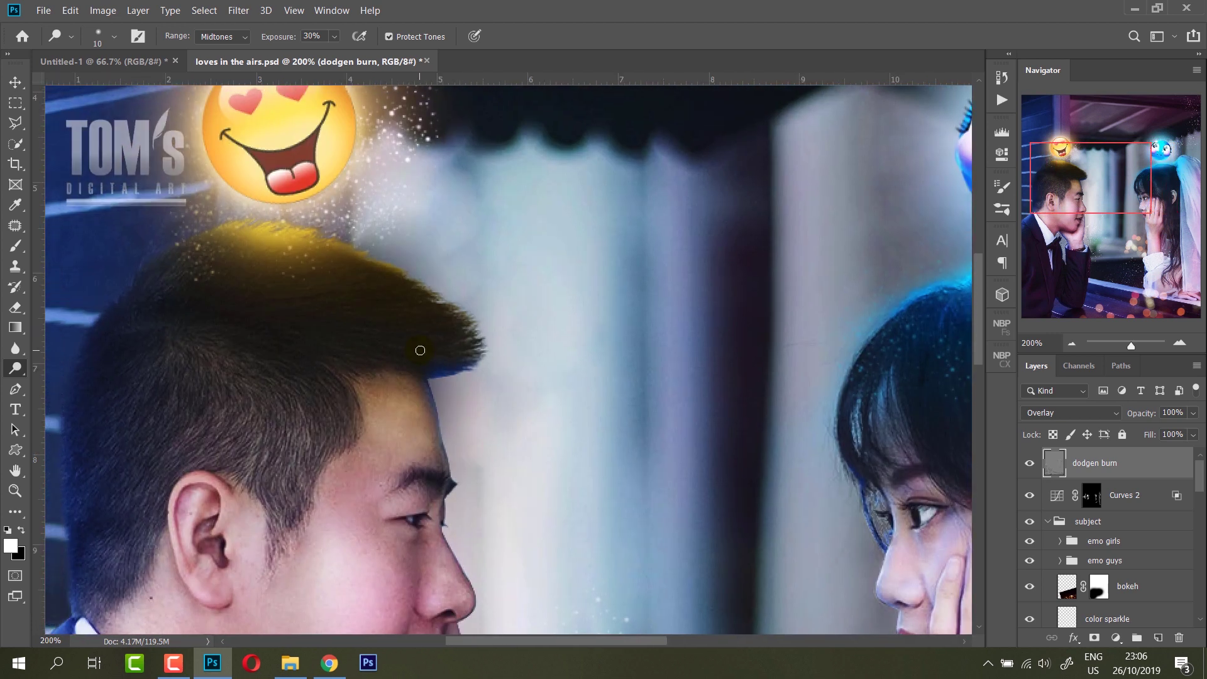
key(ctrl+minus)
key(ctrl+minus)
key(ctrl+minus)
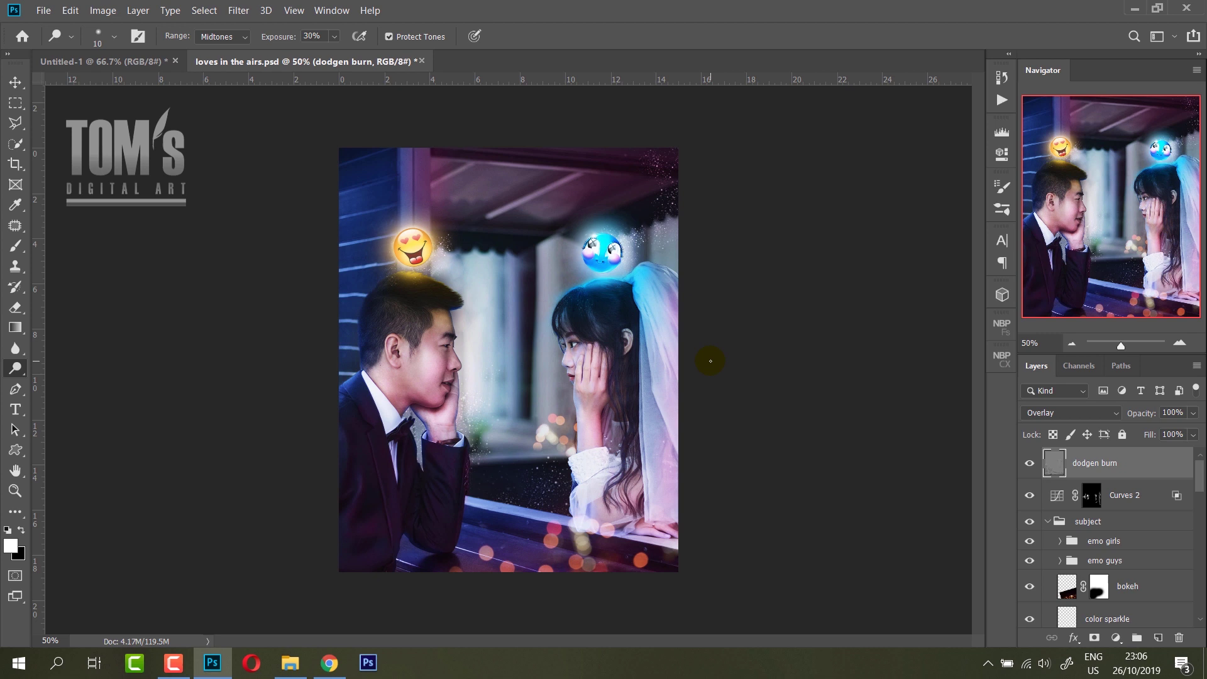
key(ctrl+s)
Collapse the subject group and group all layers from dodgen burn to BACKUP into Group 1.
scroll(1069, 503, down, 3)
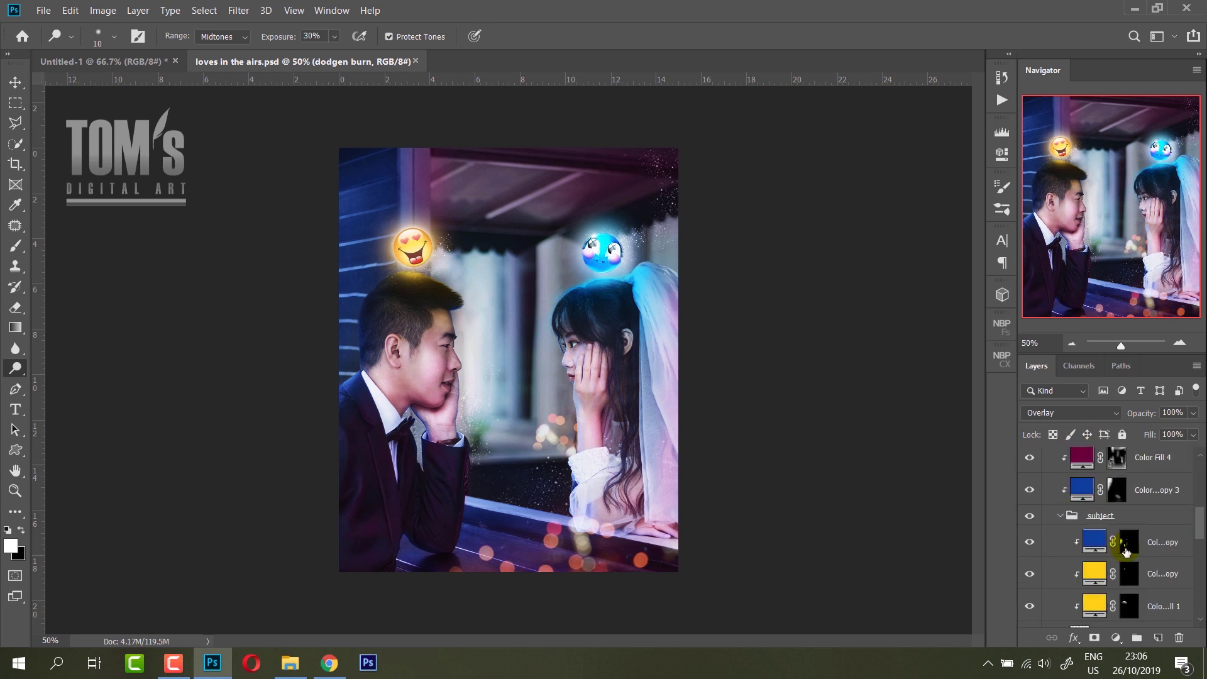
scroll(1047, 522, up, 3)
click(1047, 522)
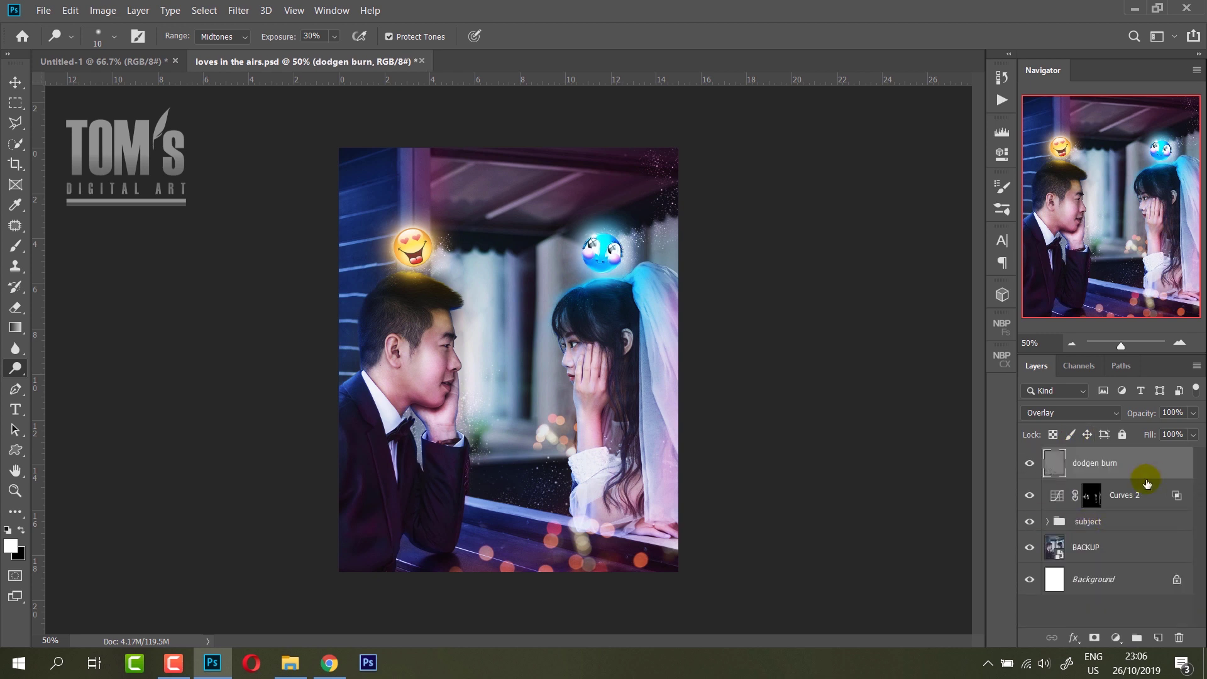
shift+click(1113, 557)
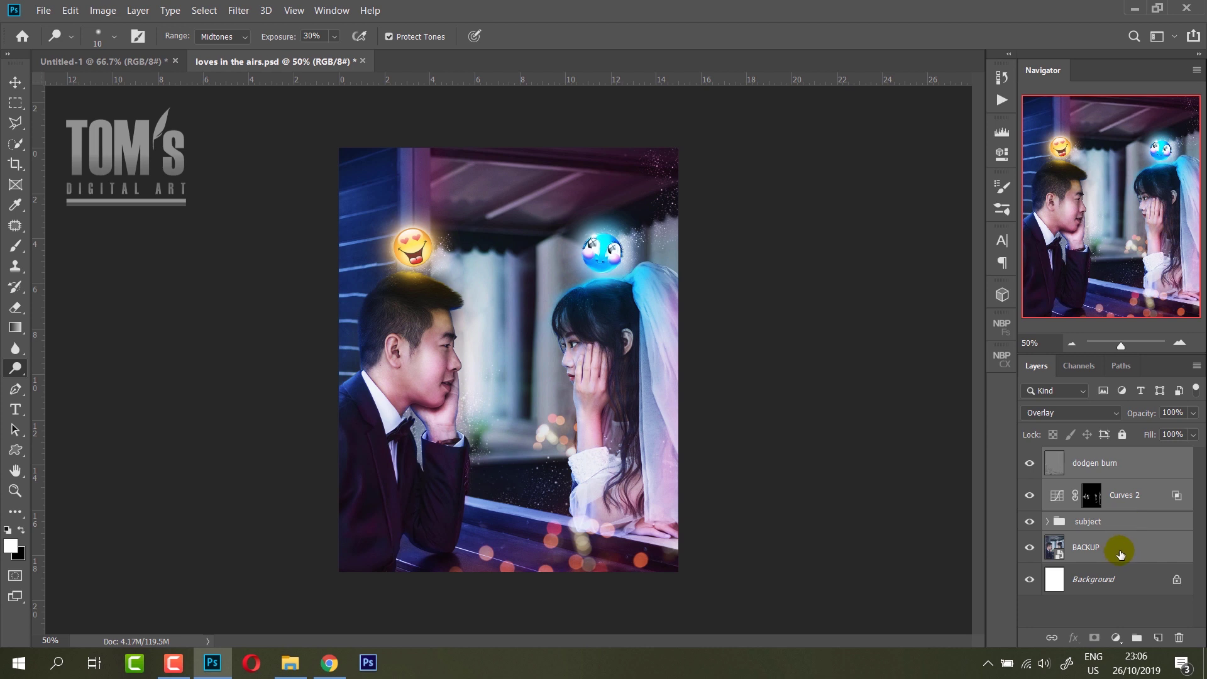
key(ctrl+g)
Stamp a merged copy of the visible layers and crop away the extra canvas.
key(ctrl+alt+e)
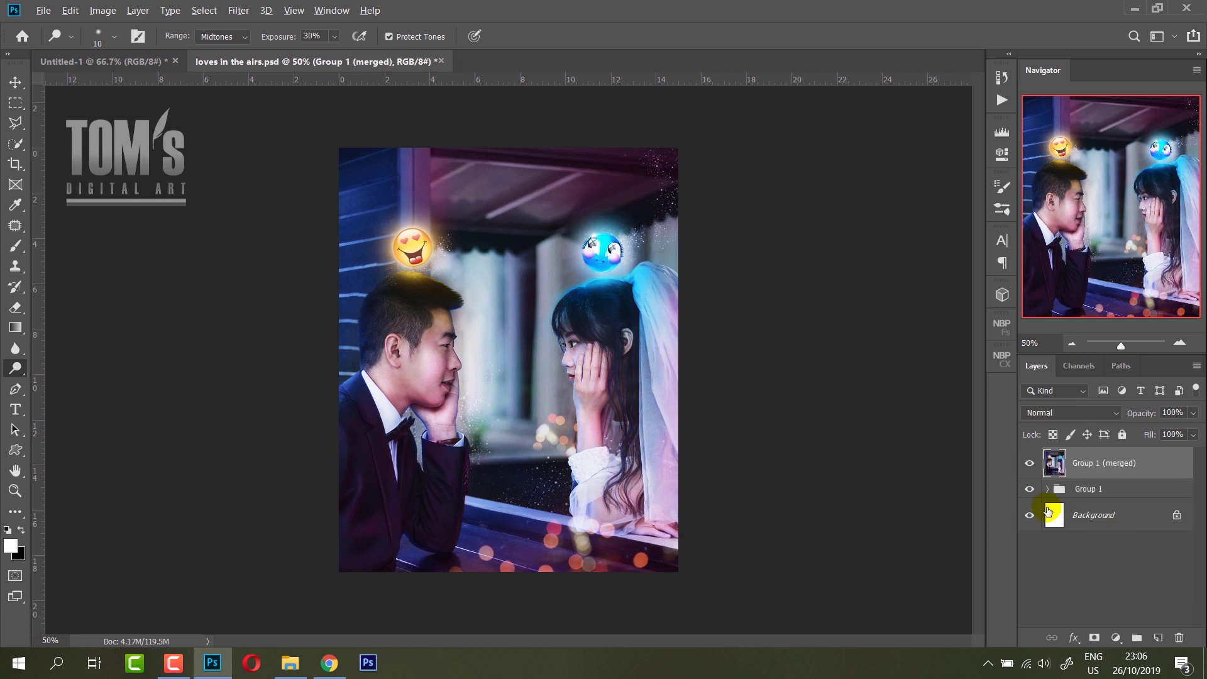
click(9, 164)
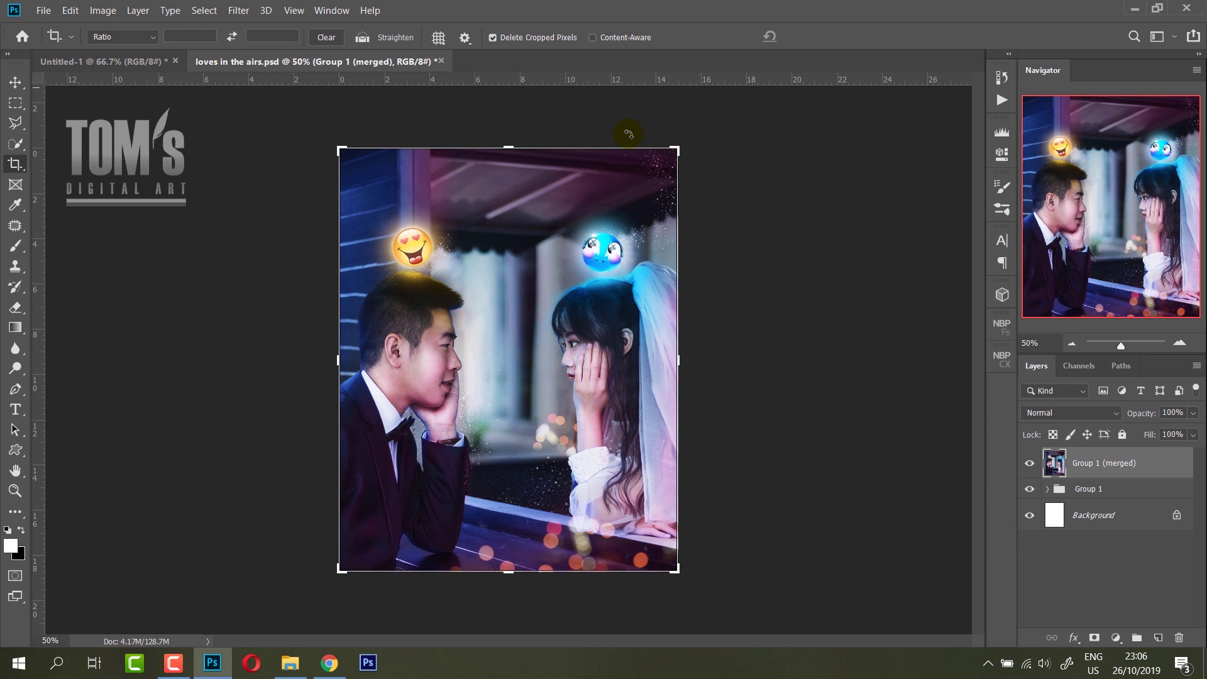
click(630, 213)
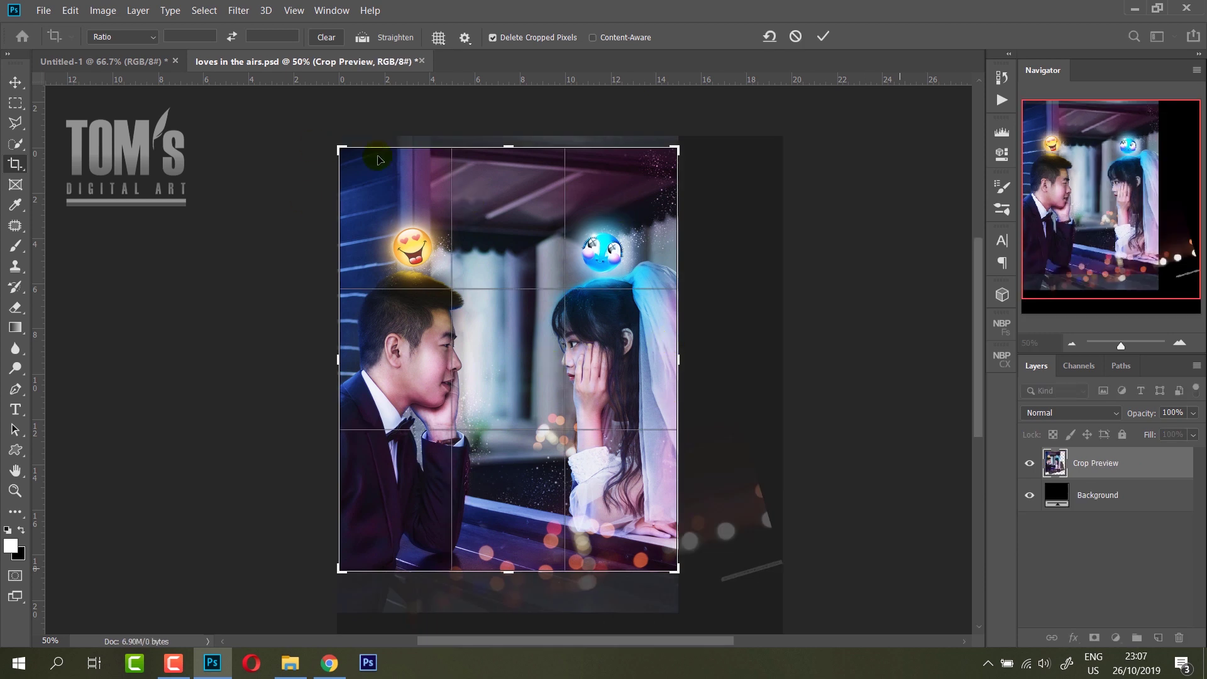
click(823, 36)
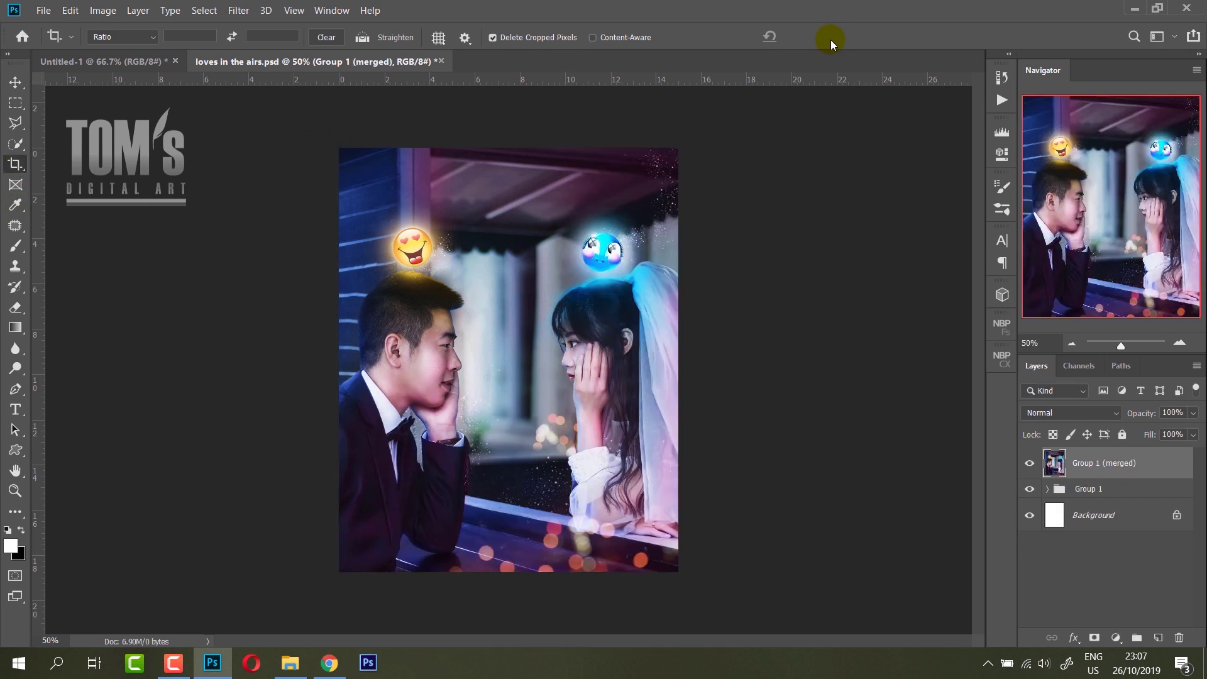
click(15, 82)
Apply a High Pass filter with radius 0.5 to the merged layer.
click(239, 10)
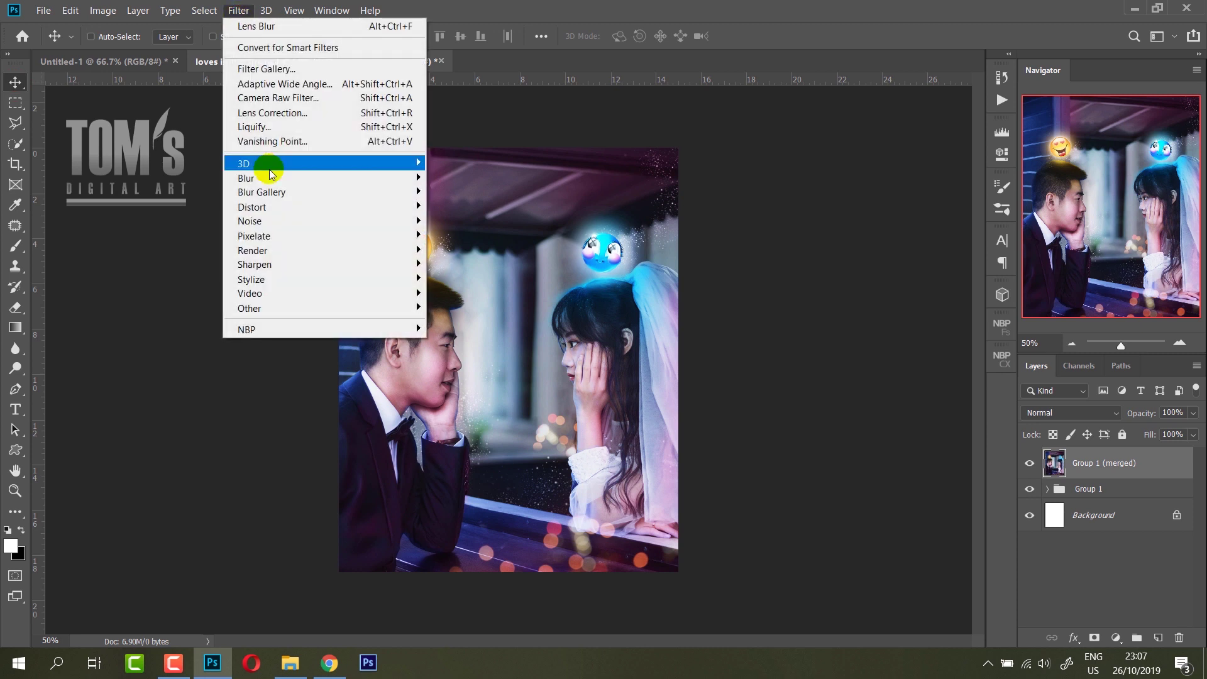
click(456, 323)
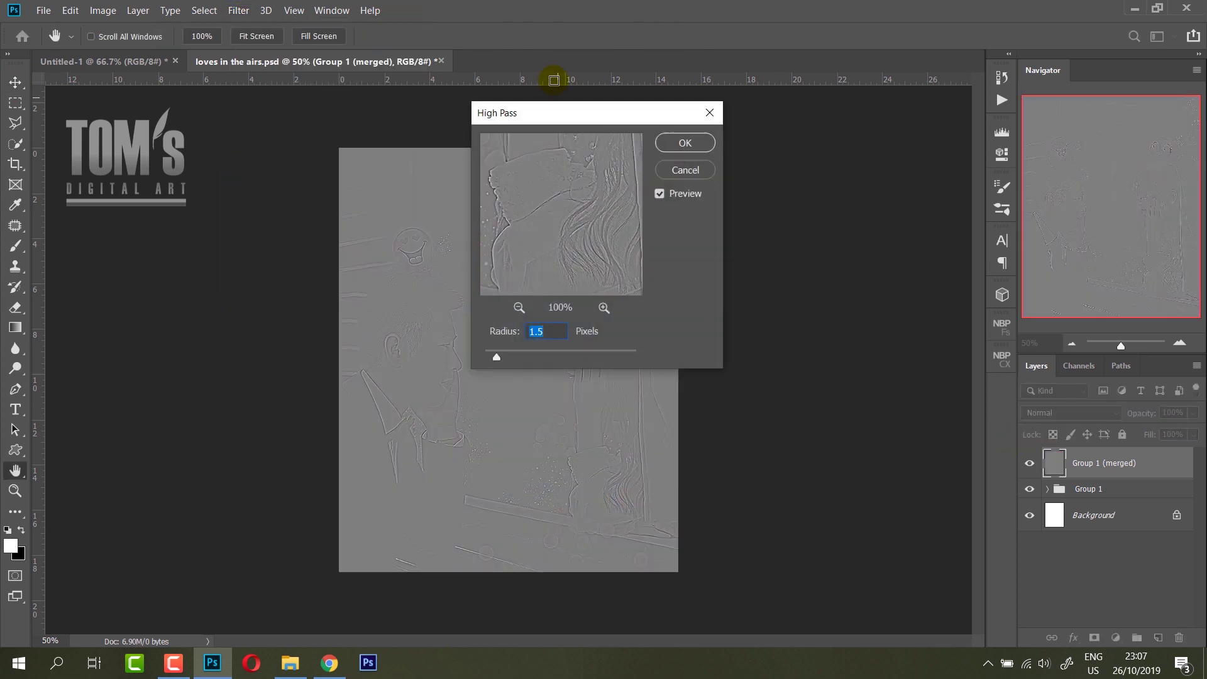
drag(860, 214, 861, 215)
click(850, 426)
text(0.5)
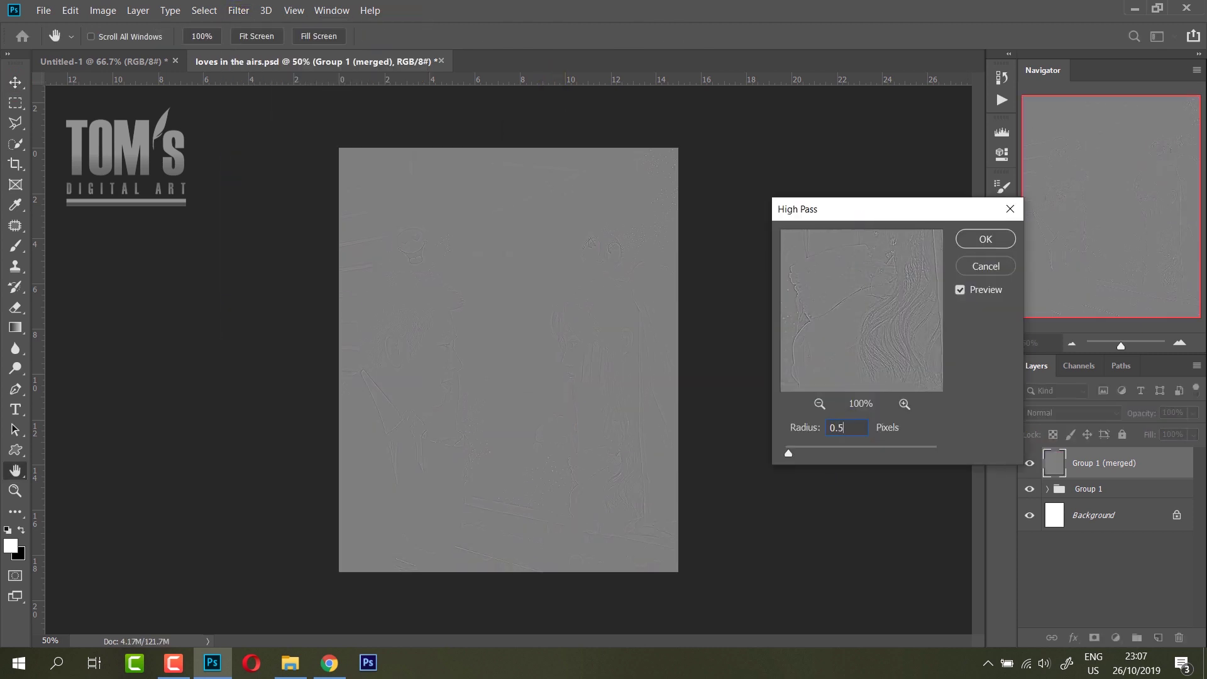
key(ctrl+plus)
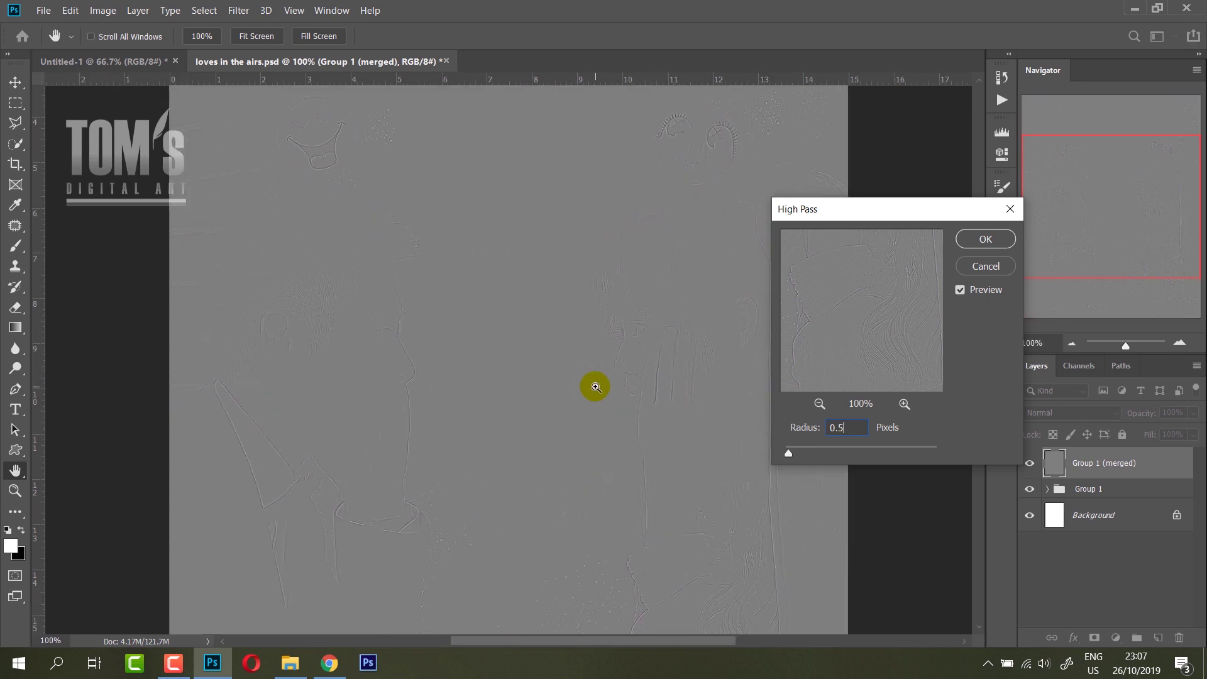
key(ctrl+plus)
mouse_move(753, 420)
mouse_down()
mouse_move(498, 446)
mouse_move(797, 304)
mouse_up()
click(986, 239)
Set the sharpened layer's blend mode to Overlay and view the whole image.
click(1072, 412)
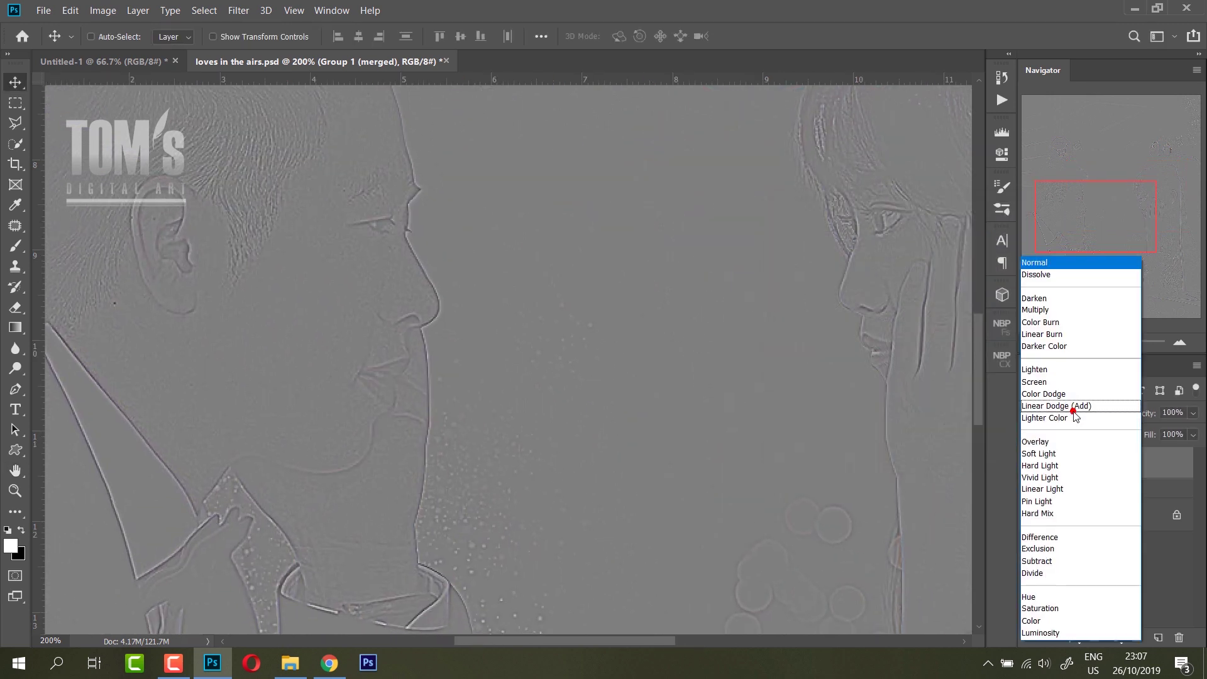
click(1051, 441)
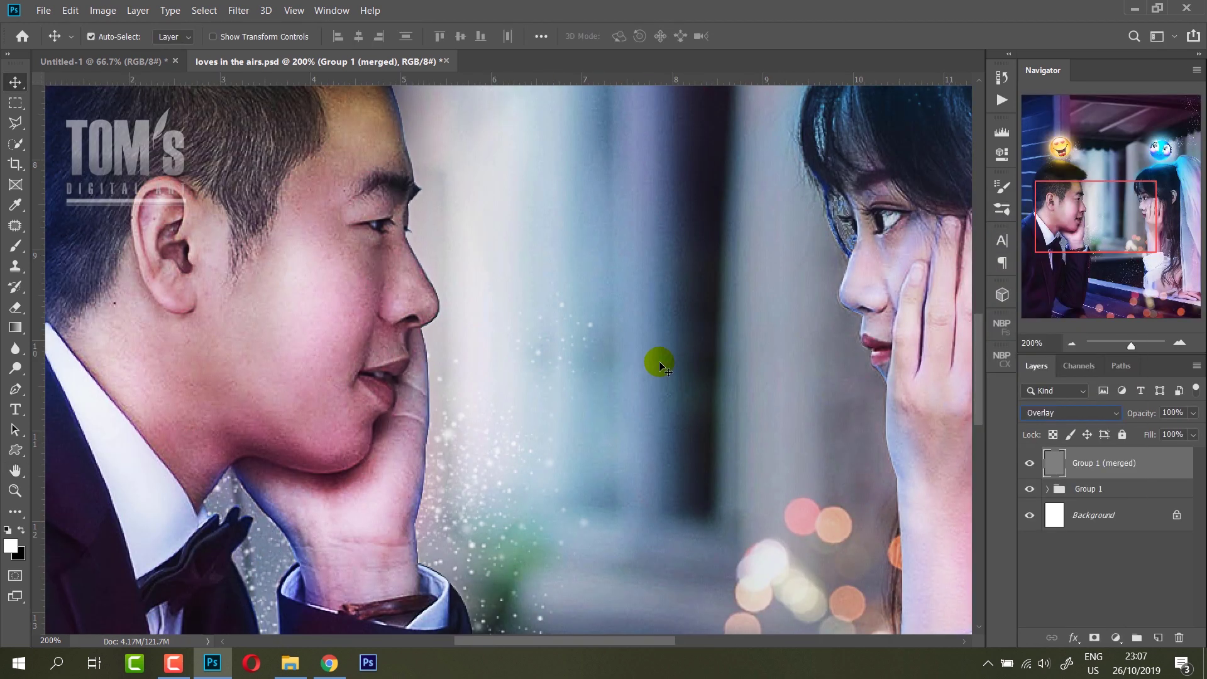
key(ctrl+minus)
key(ctrl+minus)
key(ctrl+minus)
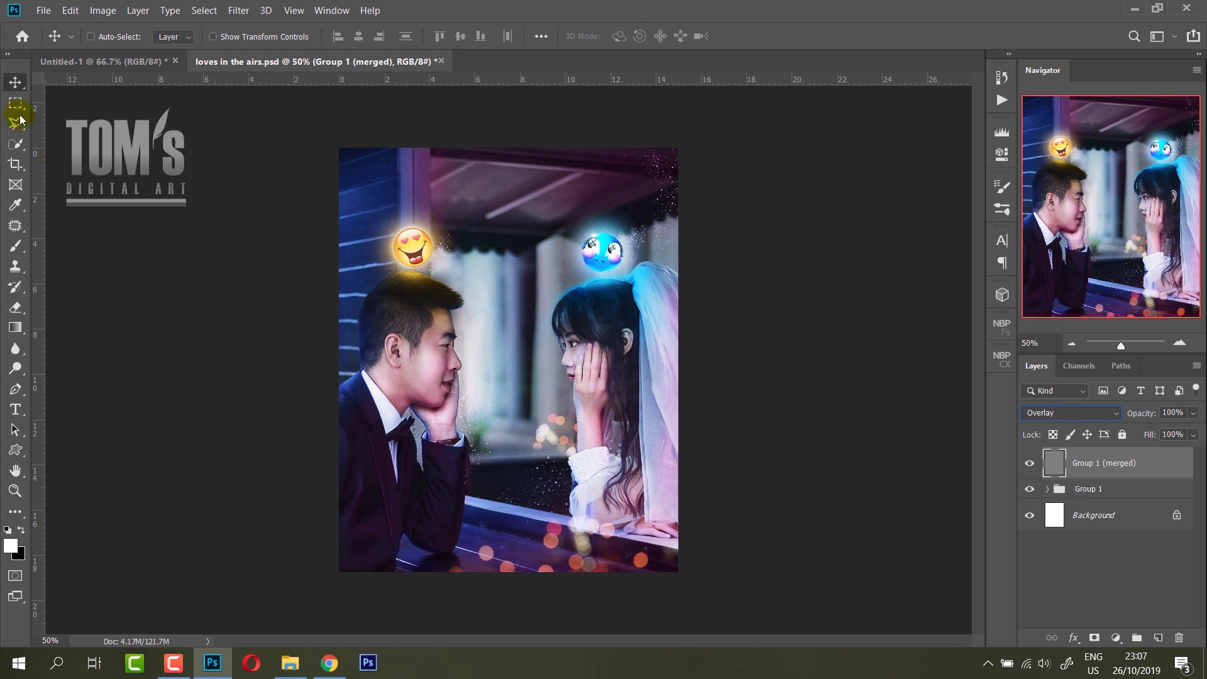
click(15, 102)
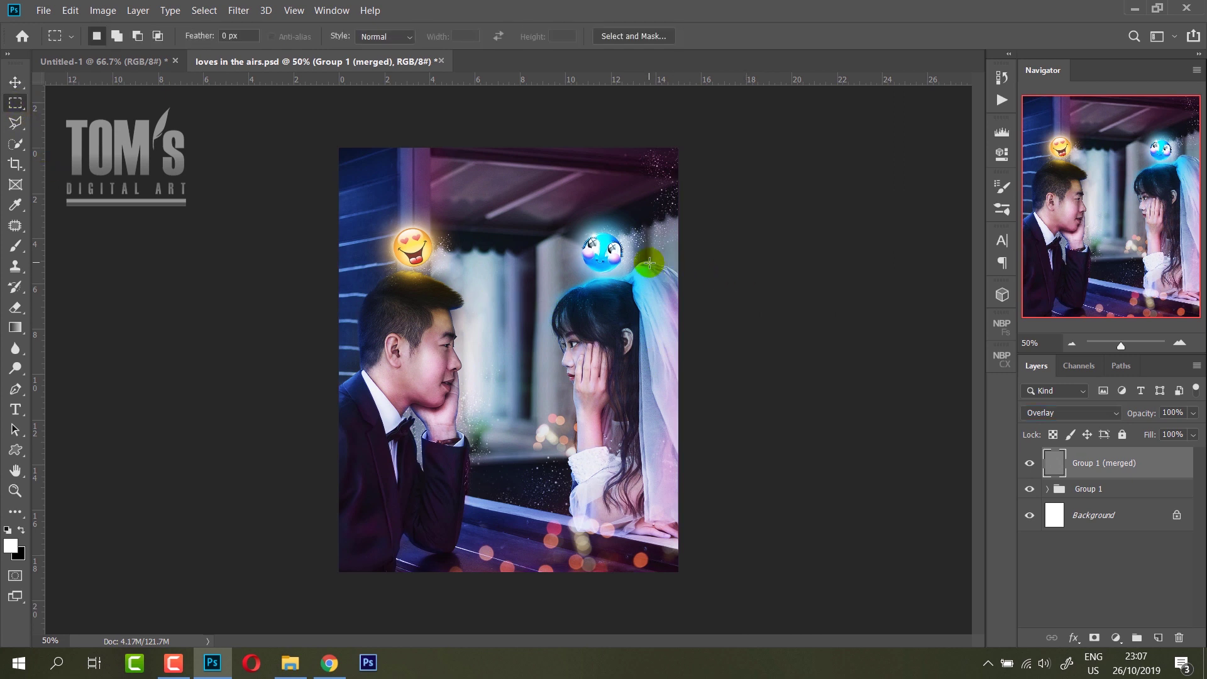
key(ctrl+plus)
key(ctrl+plus)
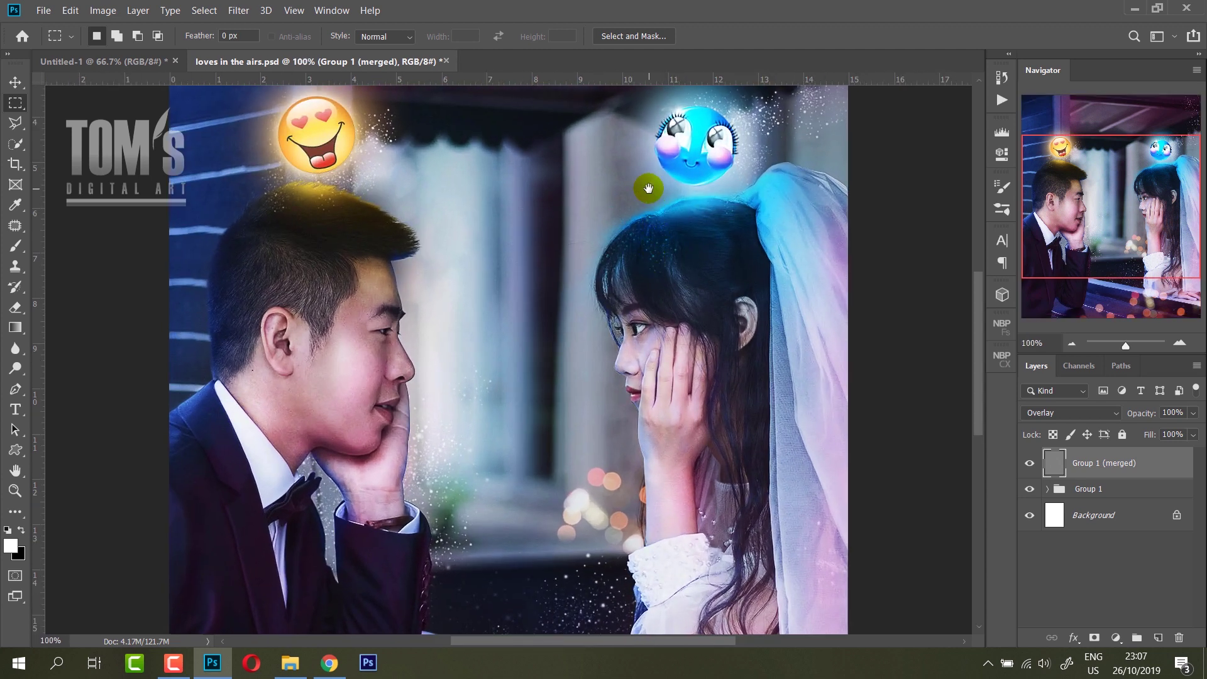
drag(647, 187, 619, 325)
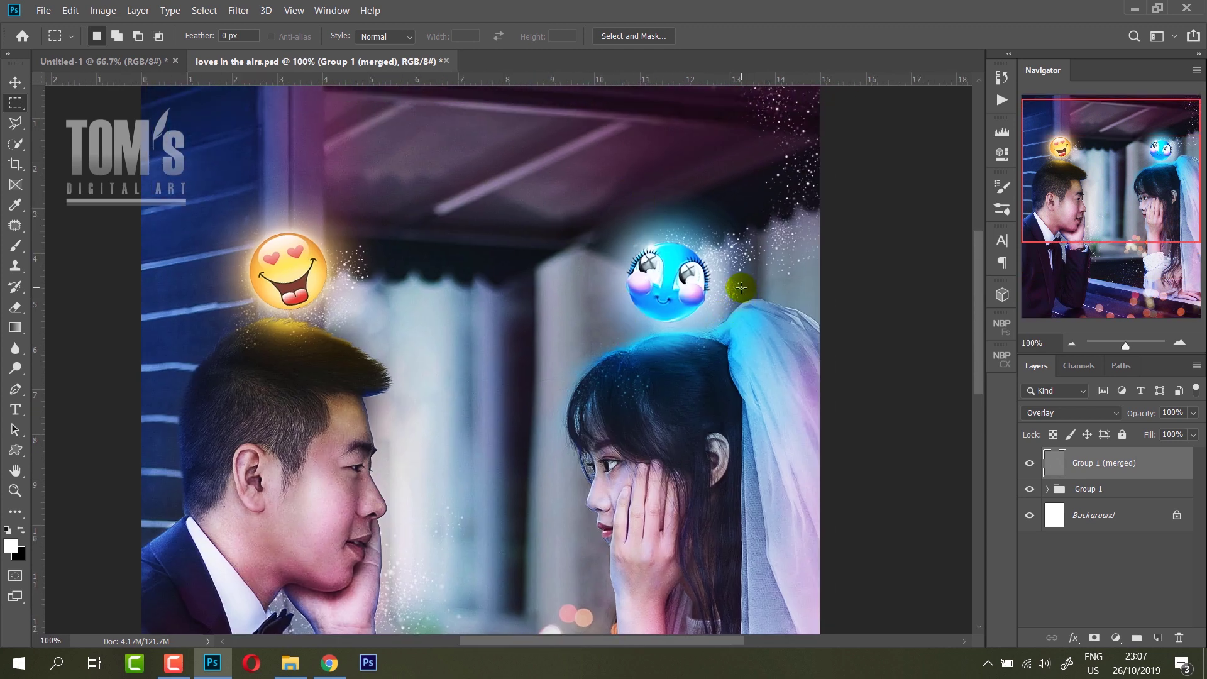
key(ctrl+minus)
key(ctrl+minus)
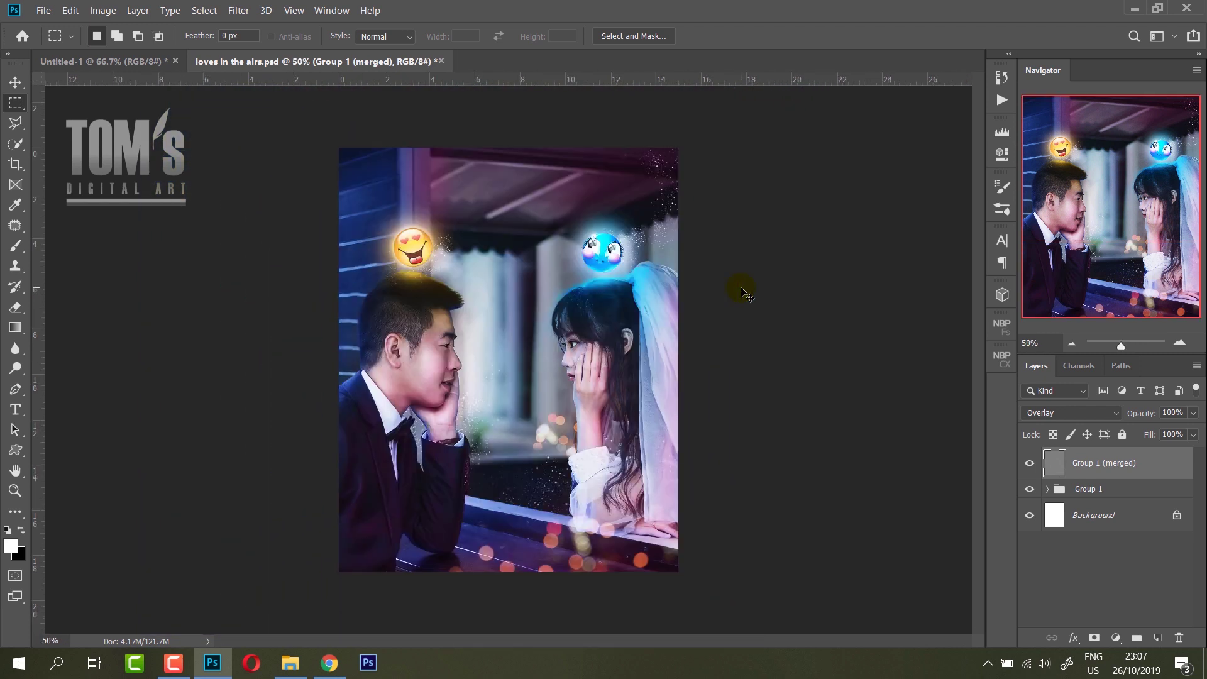